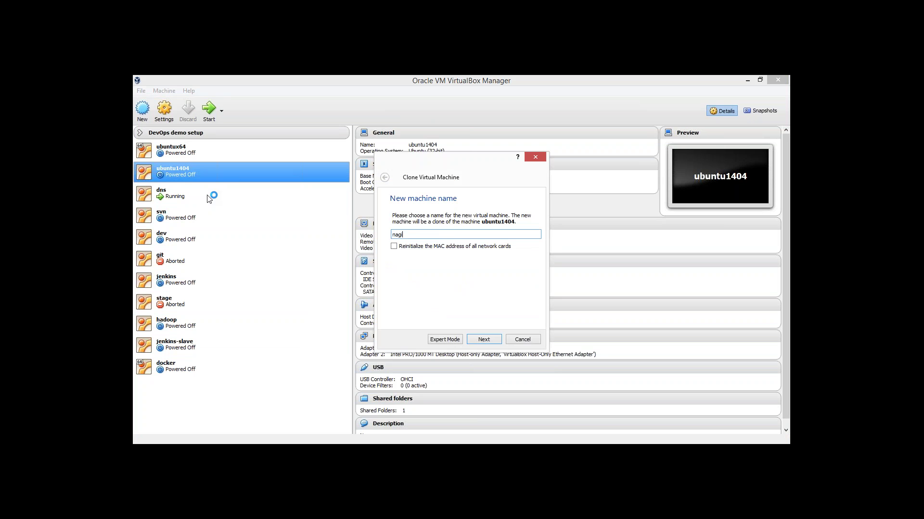
Clone the ubuntu1404 machine as nagios with MAC addresses reinitialized for all network cards, and start the clone
{"action": "type", "text": "os"}
{"action": "left_click", "coordinate": [425, 248]}
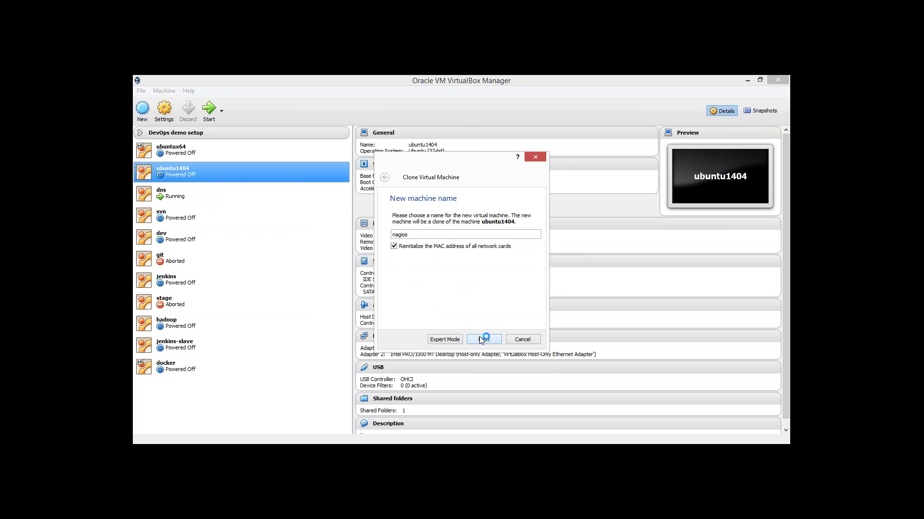
{"action": "left_click", "coordinate": [481, 340]}
{"action": "left_click", "coordinate": [482, 340]}
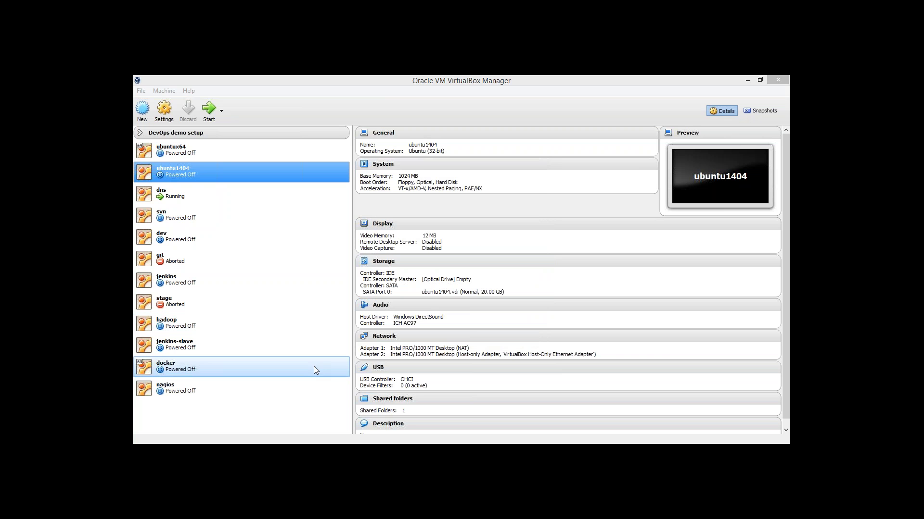
{"action": "left_click", "coordinate": [268, 385]}
{"action": "left_click", "coordinate": [210, 118]}
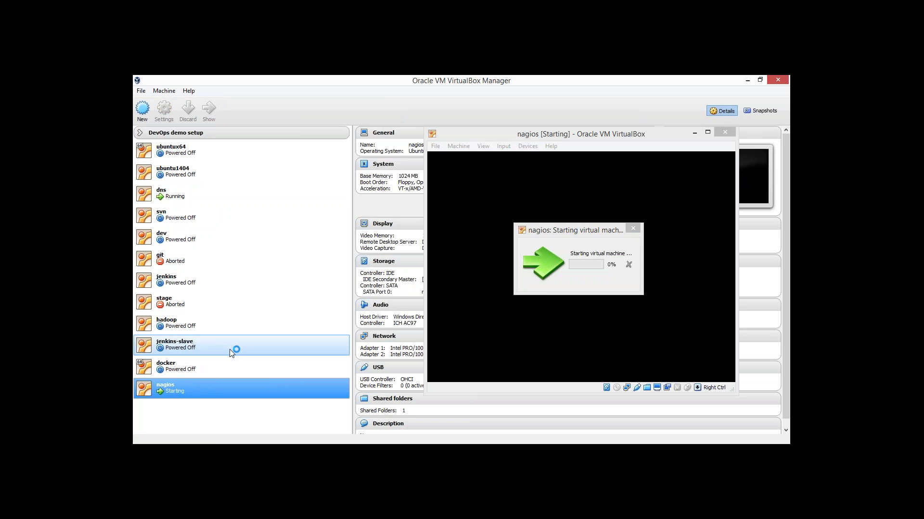
Create a full clone of ubuntu1404 named nagios-client with reinitialized MAC addresses, and start it
{"action": "left_click", "coordinate": [178, 172]}
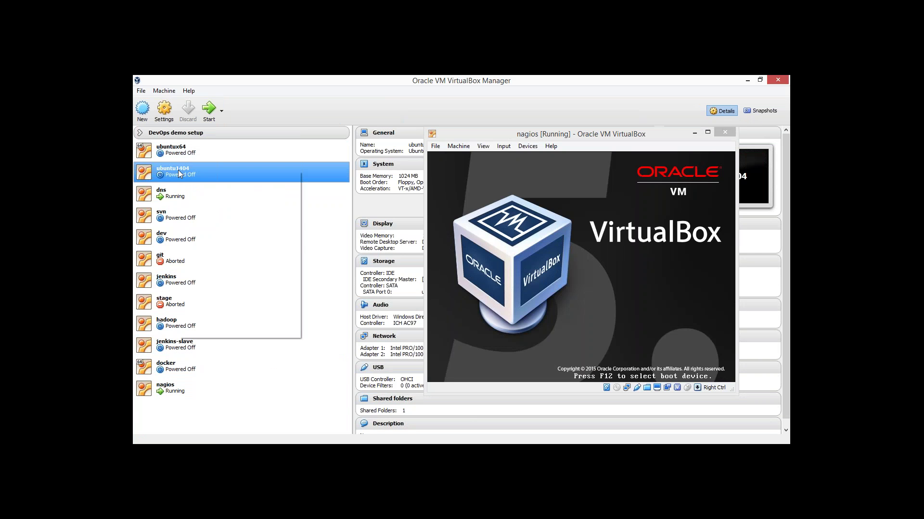
{"action": "right_click", "coordinate": [178, 170]}
{"action": "left_click", "coordinate": [198, 188]}
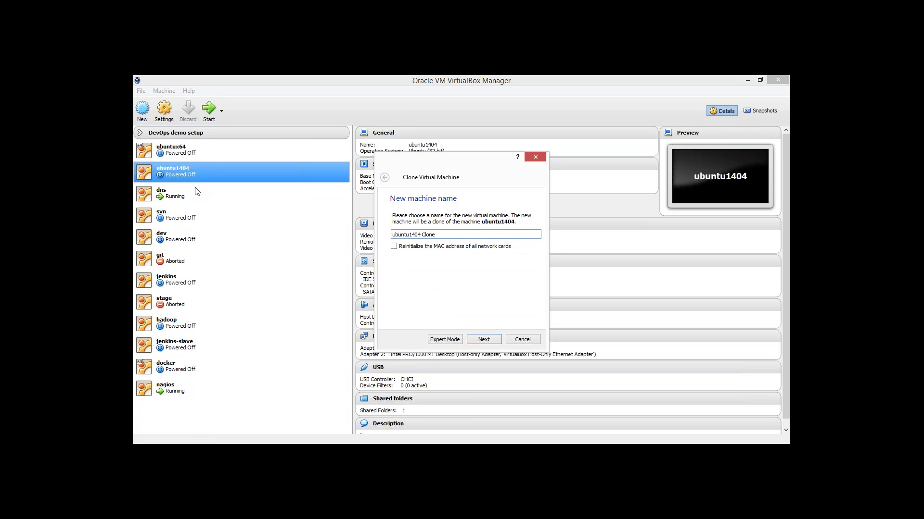
{"action": "type", "text": "nagios-client"}
{"action": "left_click", "coordinate": [394, 248]}
{"action": "left_click", "coordinate": [483, 340]}
{"action": "left_click", "coordinate": [484, 339]}
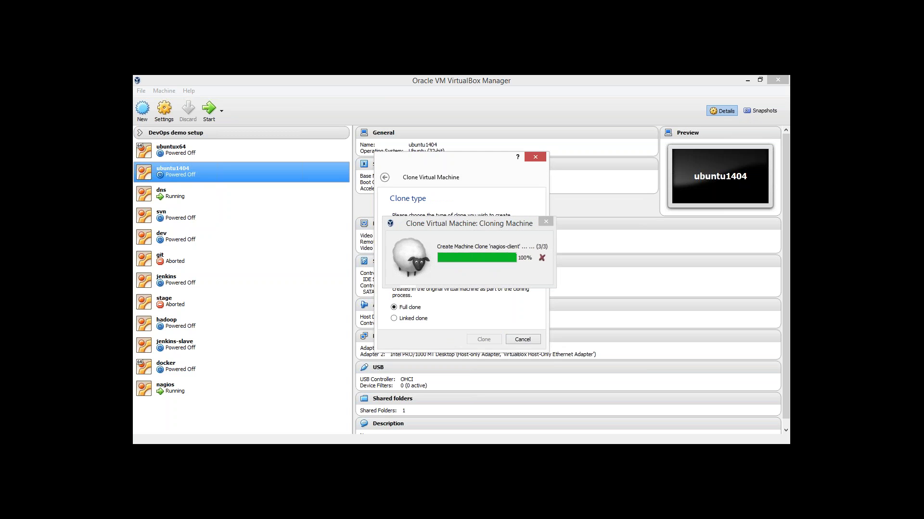
{"action": "left_click", "coordinate": [200, 406]}
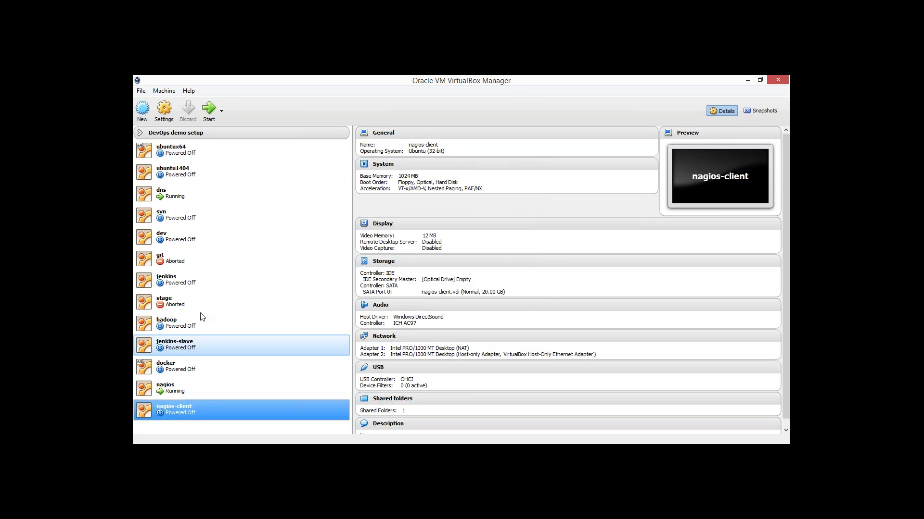
{"action": "left_click", "coordinate": [209, 110]}
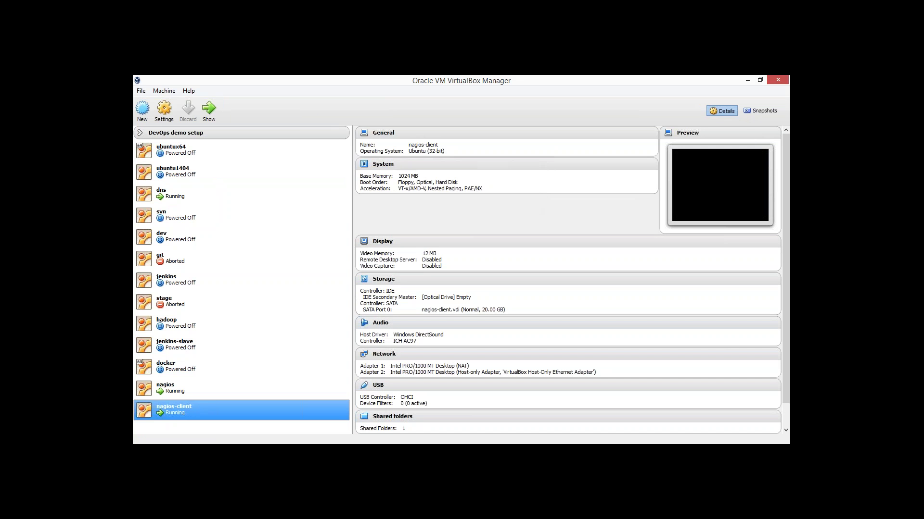
Bring up the nagios machine's console and log in with the account's username and password
{"action": "left_click", "coordinate": [206, 390]}
{"action": "double_click", "coordinate": [206, 391]}
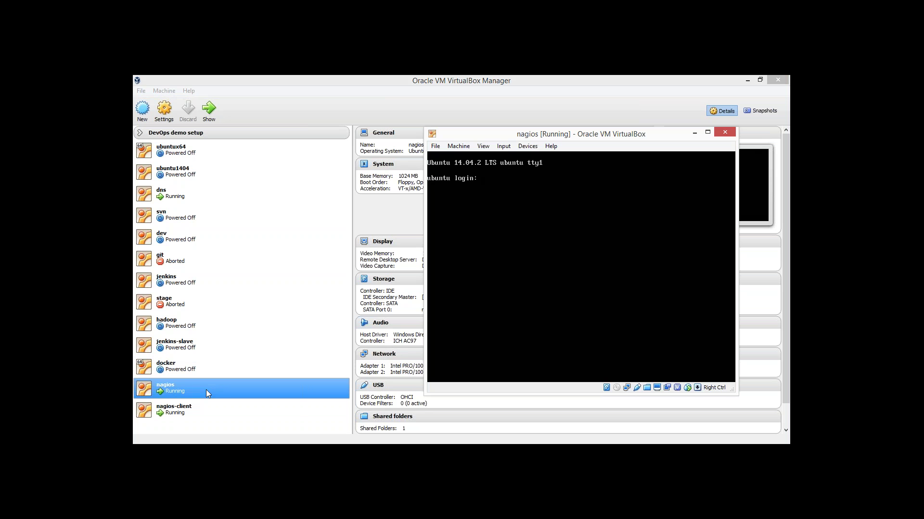
{"action": "type", "text": "ashish"}
{"action": "key", "text": "Return"}
{"action": "key", "text": "Return"}
Switch to the root user with sudo su, entering the account password
{"action": "type", "text": "sudo su"}
{"action": "key", "text": "Return"}
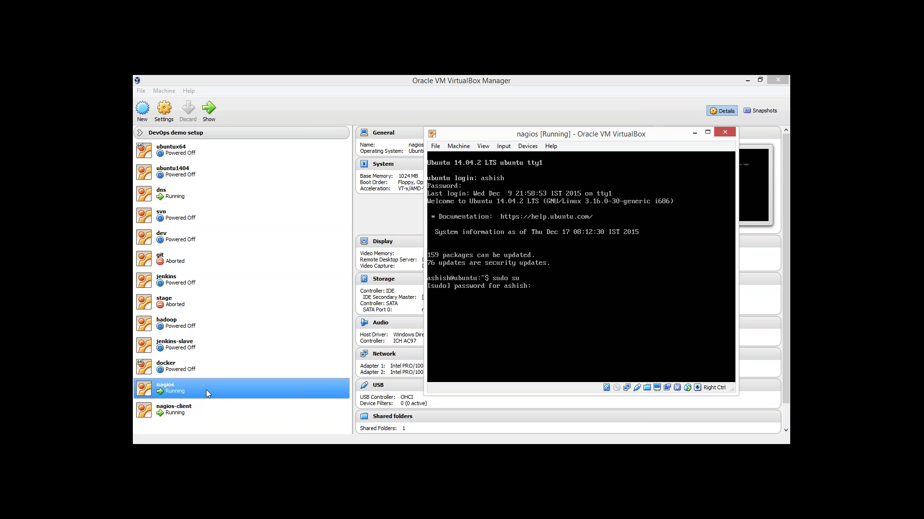
{"action": "key", "text": "Return"}
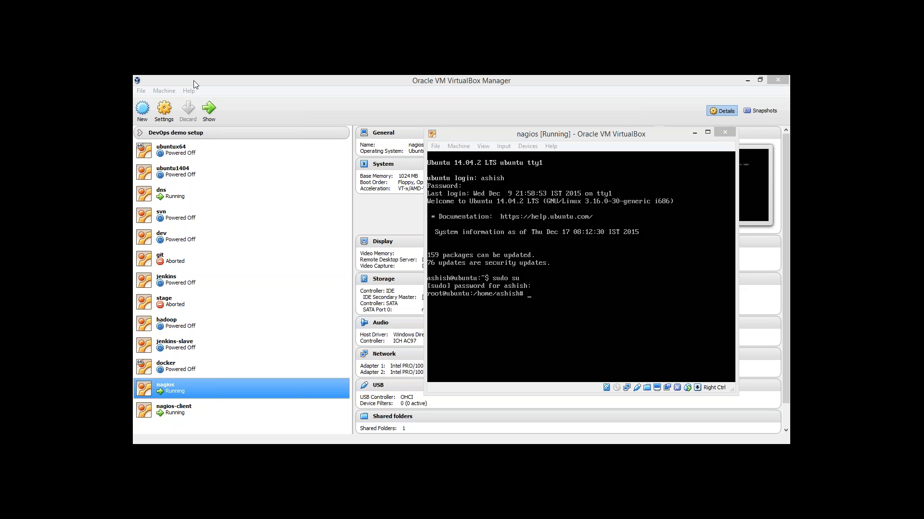
{"action": "key", "text": "alt+Tab"}
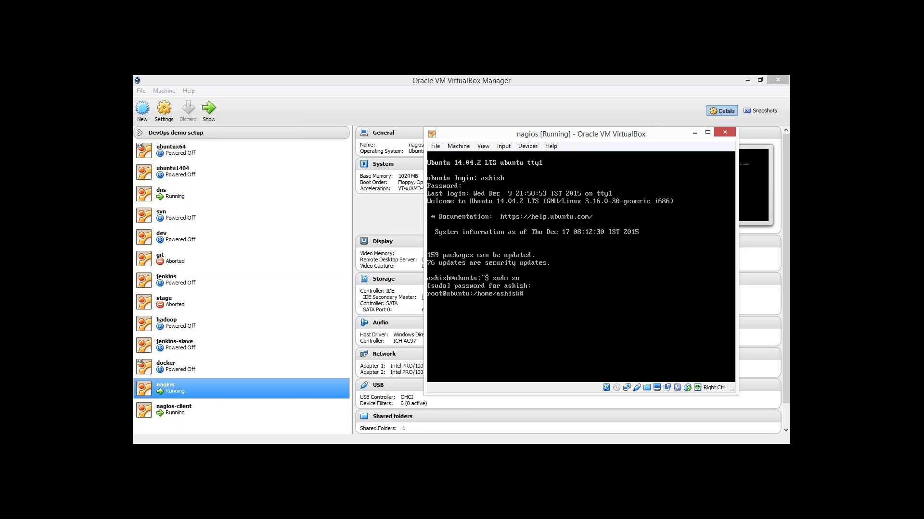
{"action": "key", "text": "alt+Tab"}
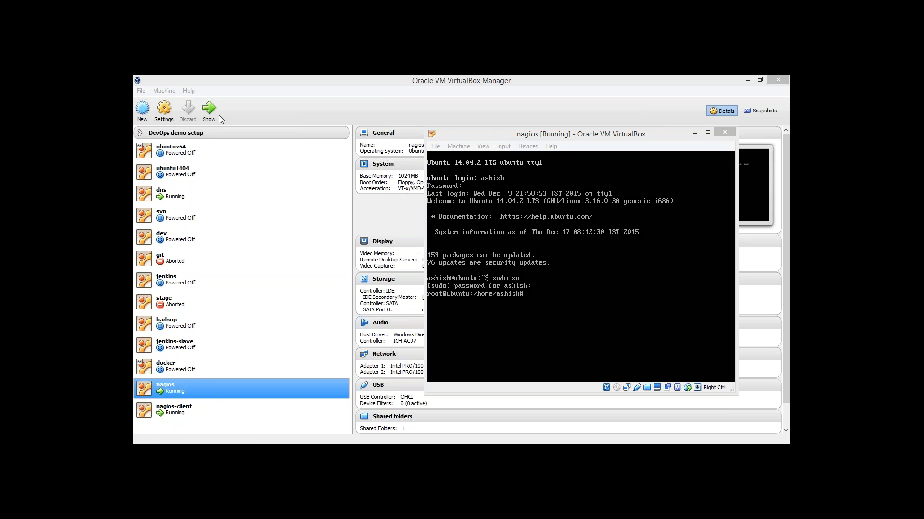
{"action": "left_click", "coordinate": [633, 128]}
{"action": "type", "text": "sudos u"}
{"action": "key", "text": "BackSpace"}
{"action": "key", "text": "BackSpace"}
{"action": "key", "text": "BackSpace"}
{"action": "key", "text": "BackSpace"}
{"action": "key", "text": "BackSpace"}
{"action": "key", "text": "BackSpace"}
{"action": "key", "text": "BackSpace"}
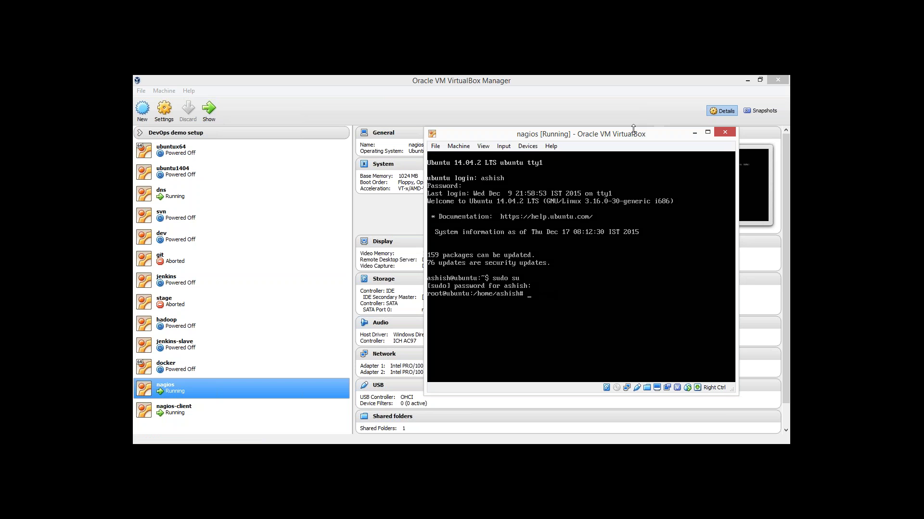
Refresh the nagios machine's package lists with apt-get update
{"action": "type", "text": "apt-get update"}
{"action": "key", "text": "Return"}
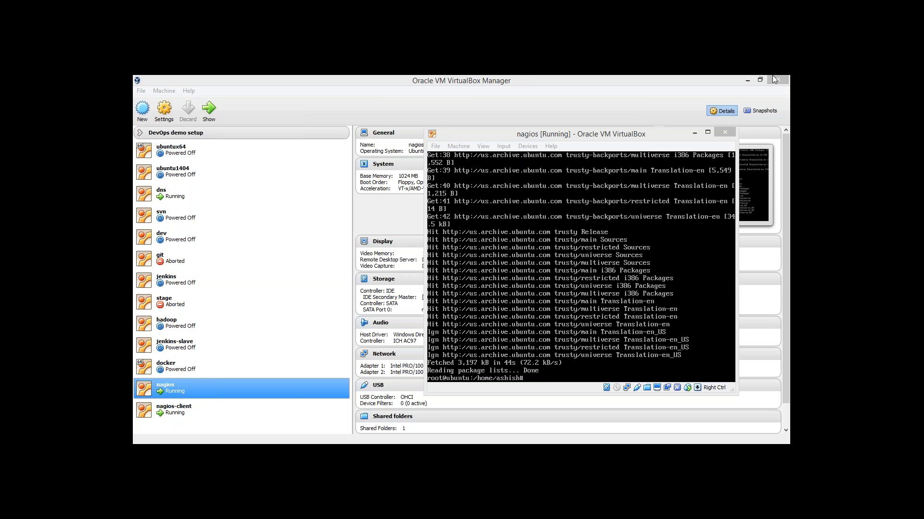
Install mysql-server and mysql-client with apt-get, accepting the installation and leaving the MySQL root password blank
{"action": "left_click", "coordinate": [633, 138]}
{"action": "type", "text": "apt-get install my"}
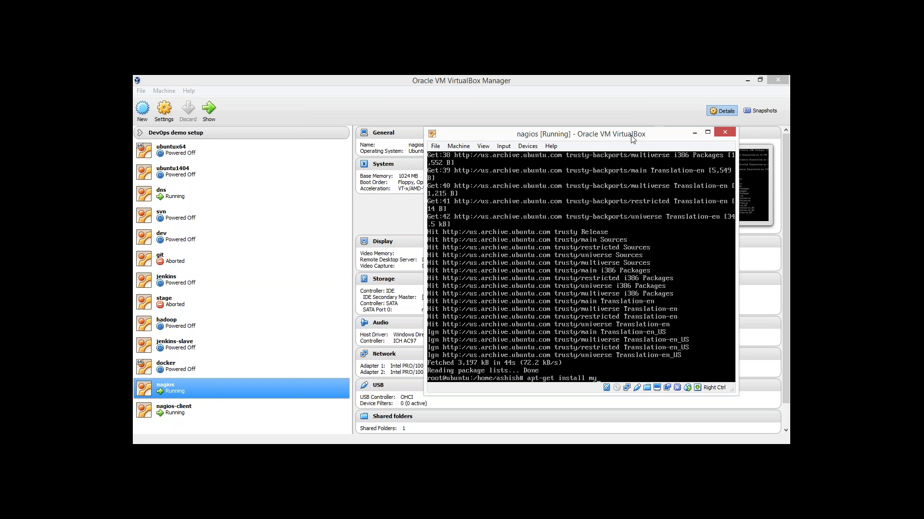
{"action": "type", "text": "sql-server mysql-client"}
{"action": "key", "text": "Return"}
{"action": "type", "text": "Y"}
{"action": "key", "text": "Return"}
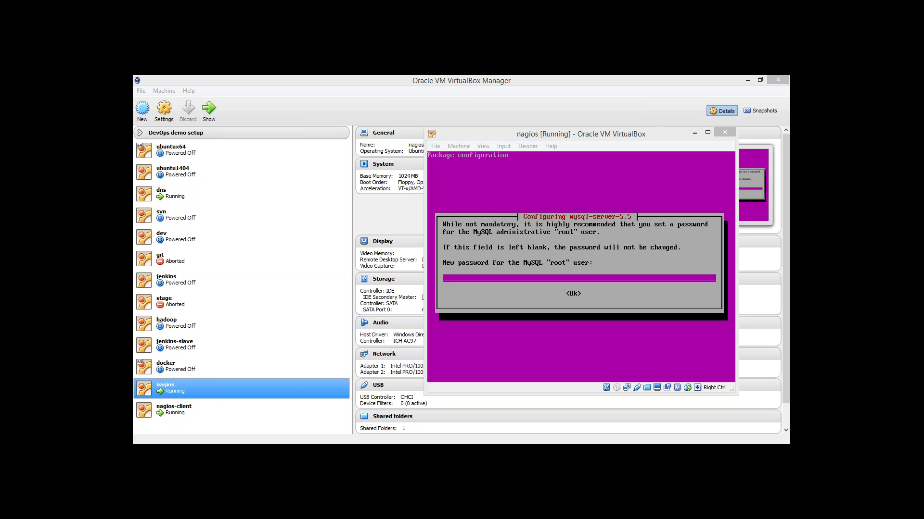
{"action": "left_click", "coordinate": [565, 138]}
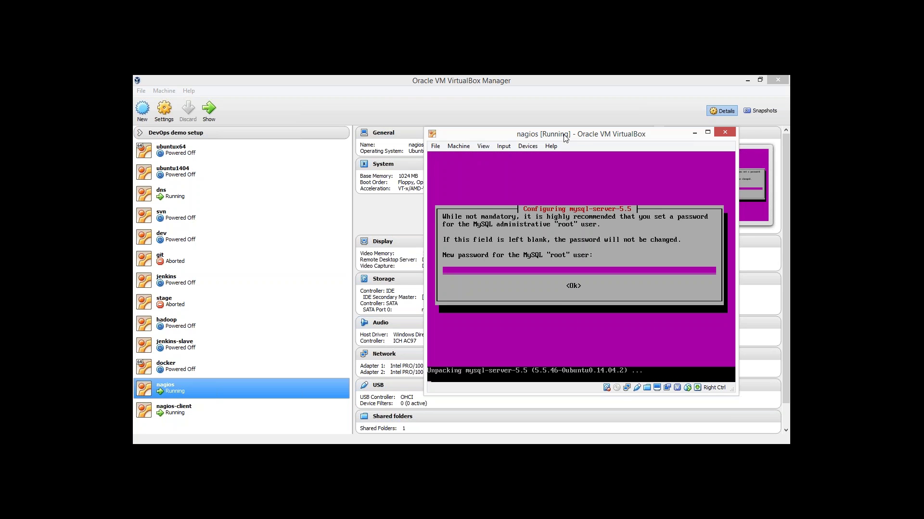
{"action": "key", "text": "Return"}
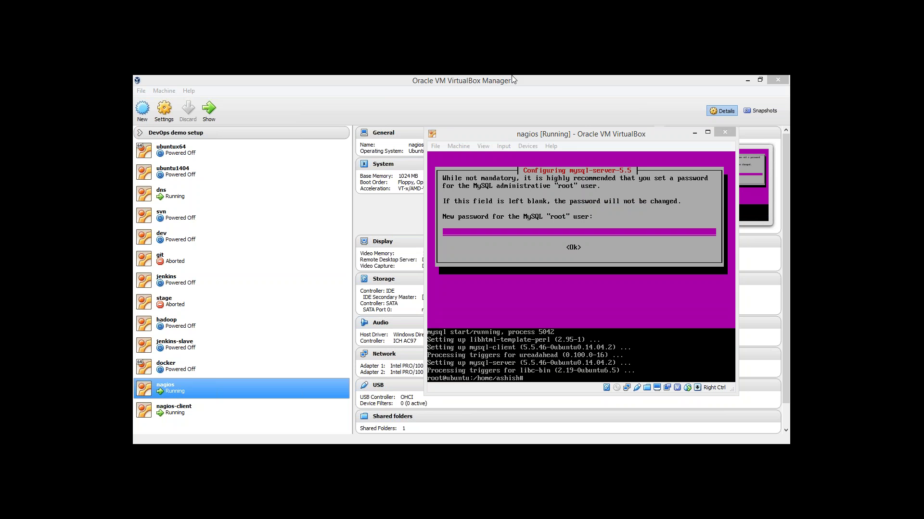
Install the apache2 package with apt-get on the nagios machine
{"action": "left_click", "coordinate": [581, 140]}
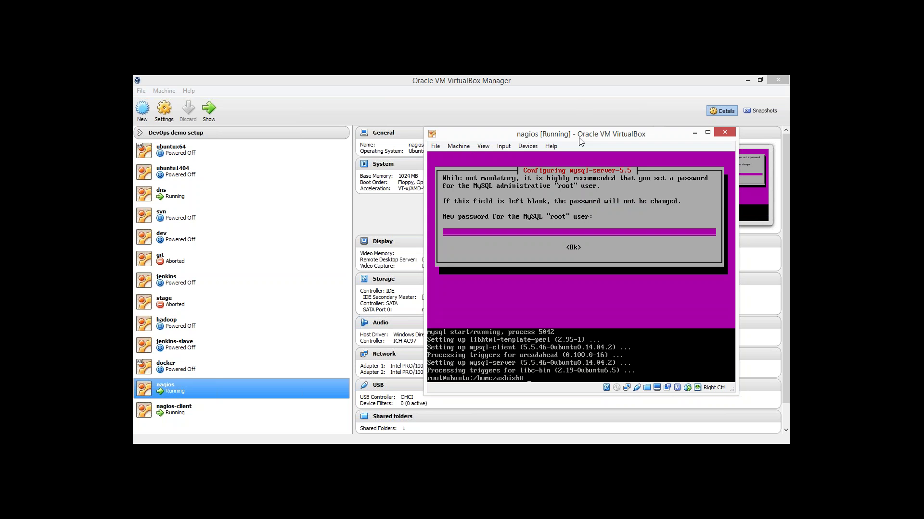
{"action": "type", "text": "apt-get install apache2"}
{"action": "key", "text": "Return"}
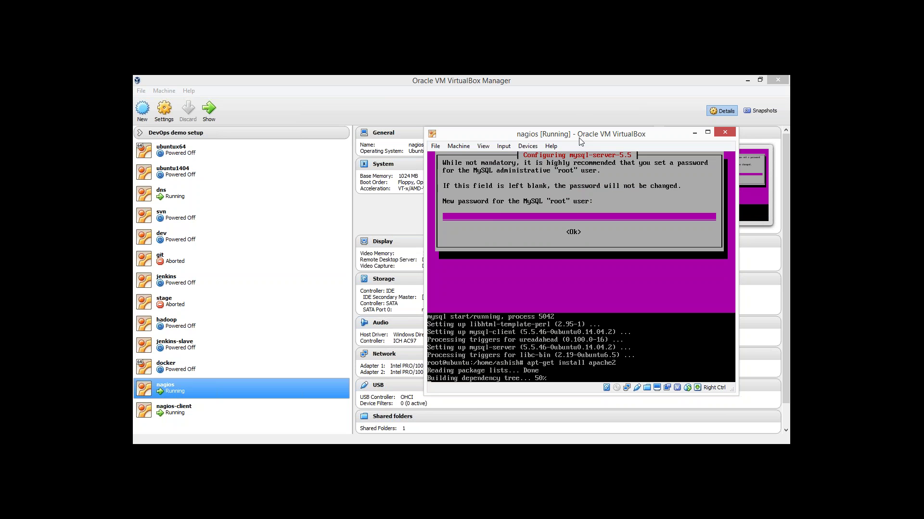
{"action": "key", "text": "Return"}
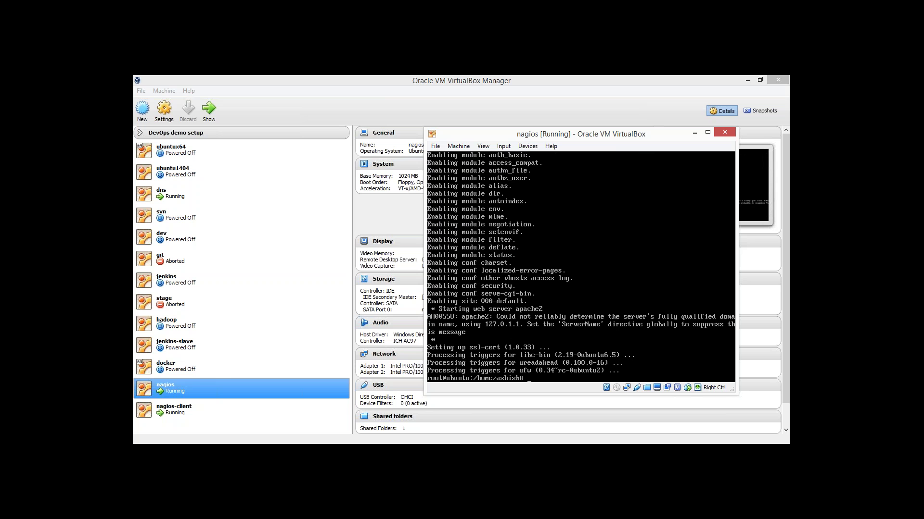
{"action": "key", "text": "Return"}
{"action": "key", "text": "Return"}
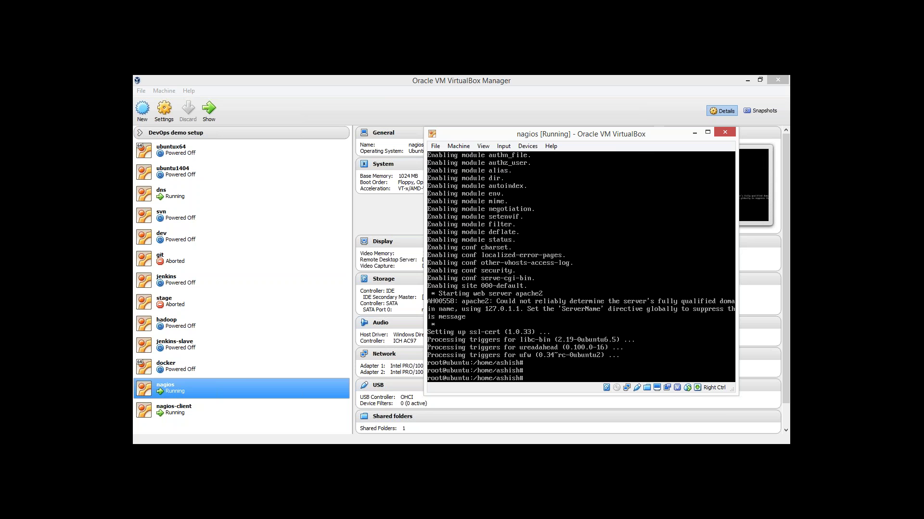
Install the php5 and libapache2-mod-php5 packages with apt-get, accepting the additional packages
{"action": "type", "text": "apt-get install php5 libapache2-mod-php"}
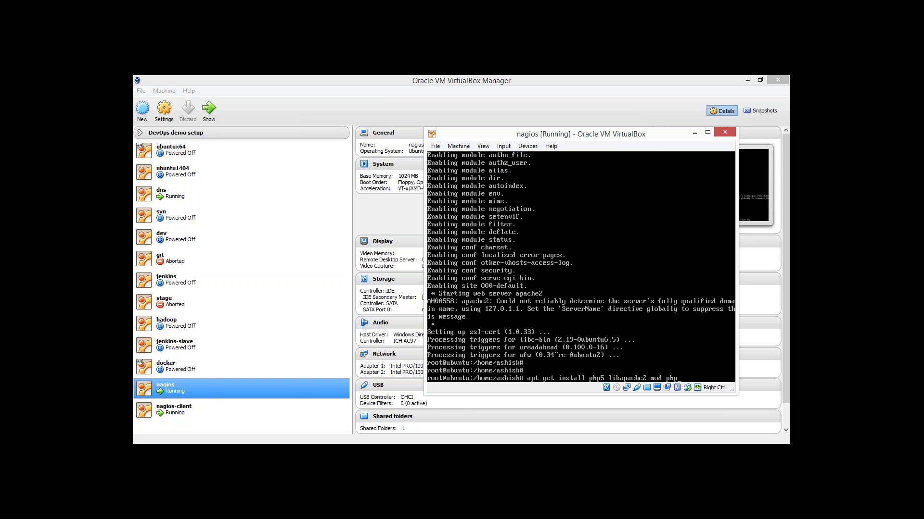
{"action": "type", "text": "5"}
{"action": "key", "text": "Return"}
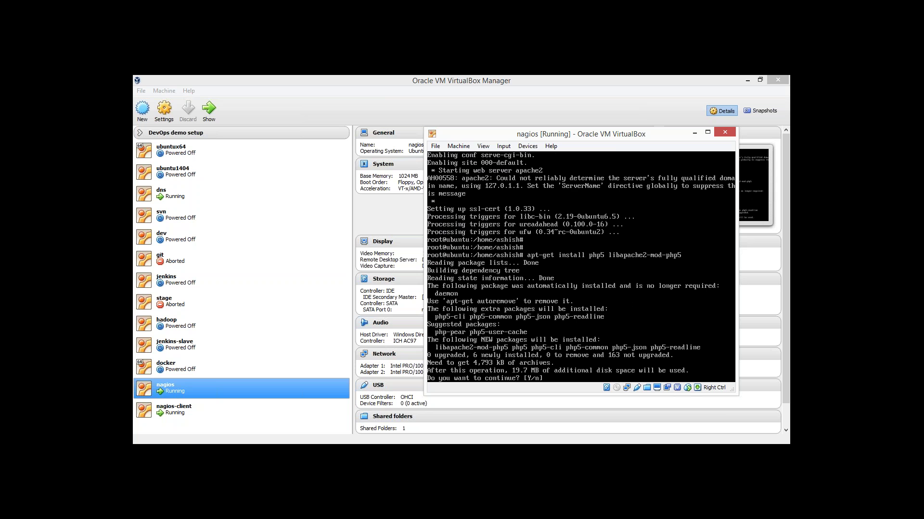
{"action": "type", "text": "Y"}
{"action": "key", "text": "Return"}
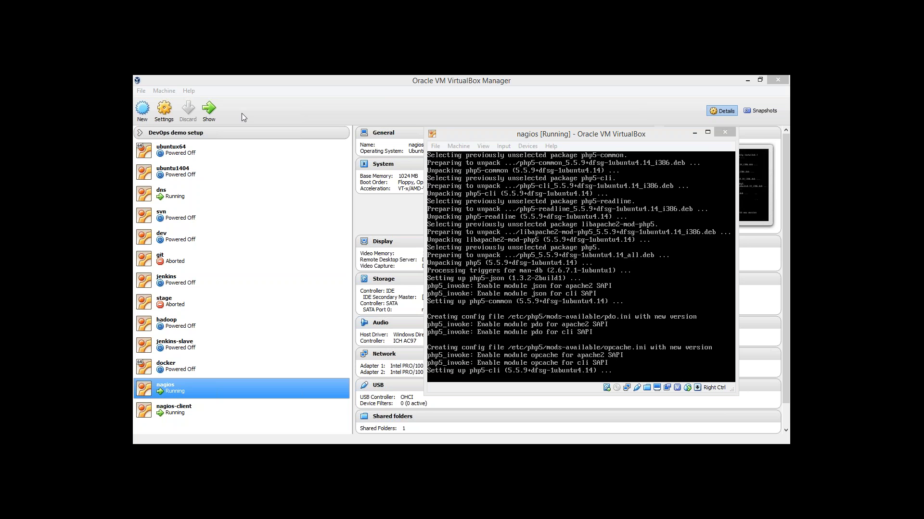
{"action": "left_click", "coordinate": [577, 216]}
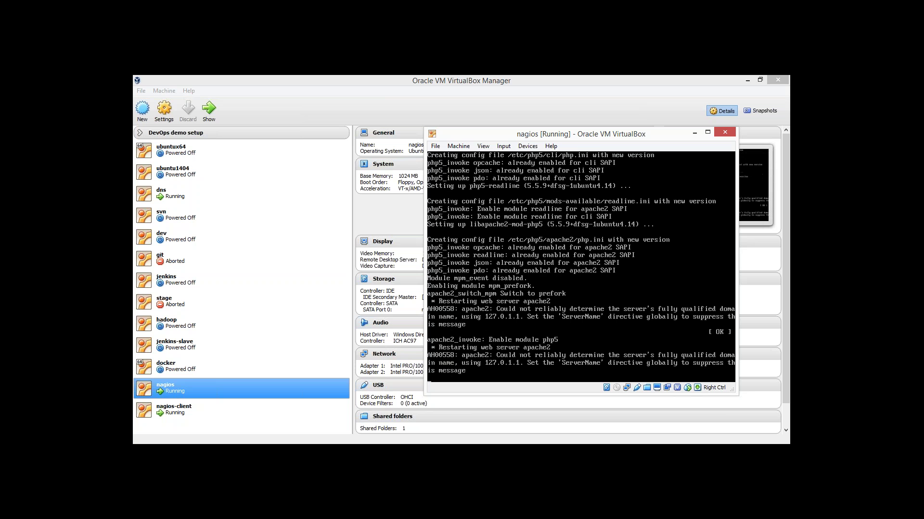
{"action": "key", "text": "Return"}
{"action": "key", "text": "Return"}
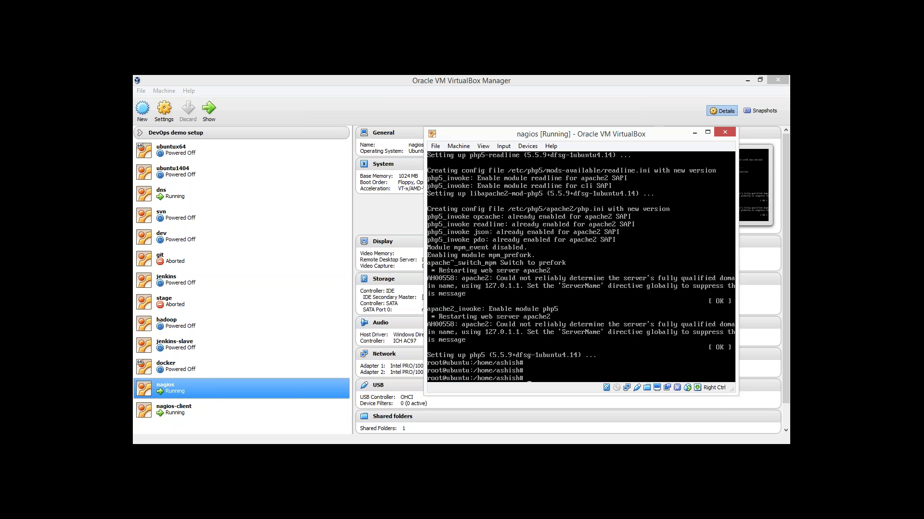
{"action": "type", "text": "vim /var/www/html/"}
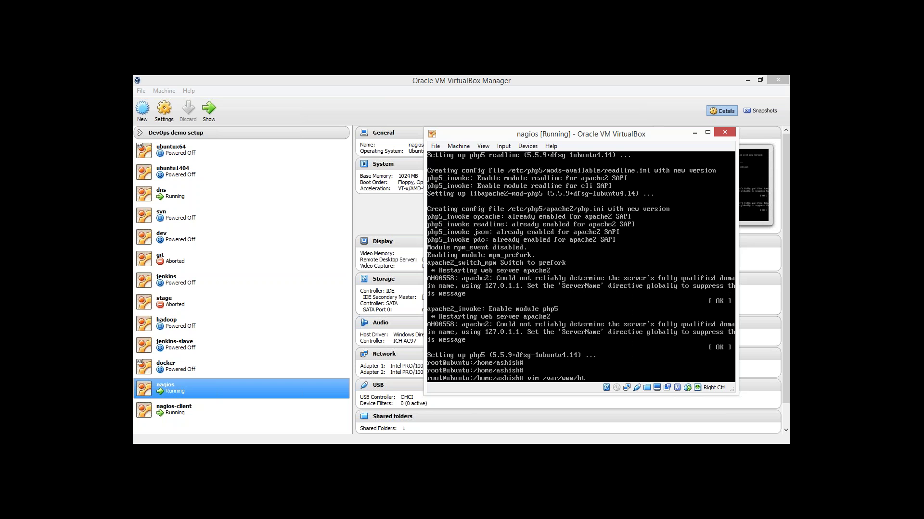
{"action": "key", "text": "Return"}
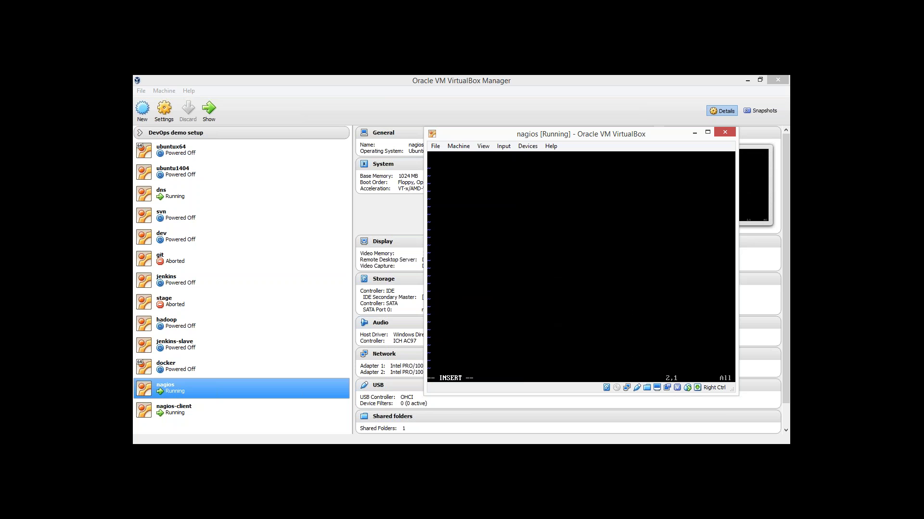
{"action": "type", "text": ":q"}
{"action": "key", "text": "Escape"}
{"action": "type", "text": ":q!"}
{"action": "key", "text": "Return"}
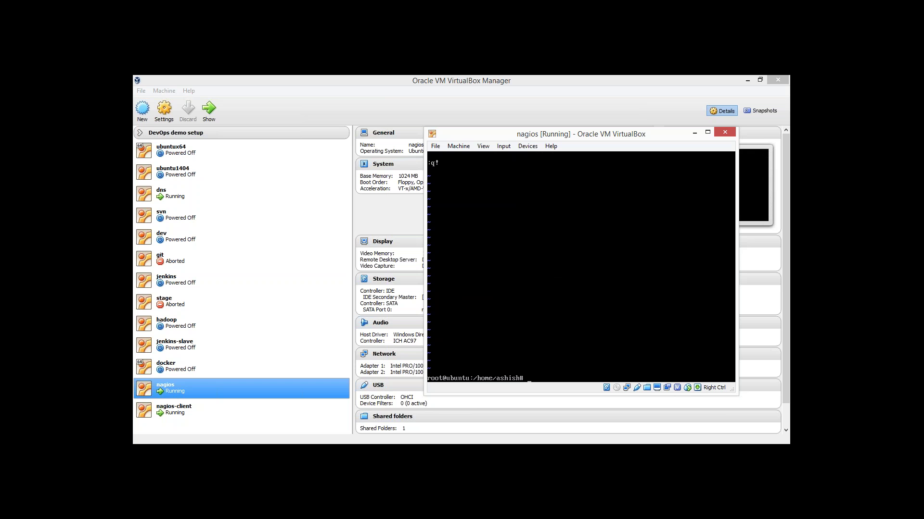
Change to the /var/www/html/ directory and list its contents
{"action": "type", "text": "cd /var/www/html/"}
{"action": "key", "text": "Return"}
{"action": "type", "text": "s"}
{"action": "key", "text": "Return"}
{"action": "type", "text": "ls"}
{"action": "key", "text": "Return"}
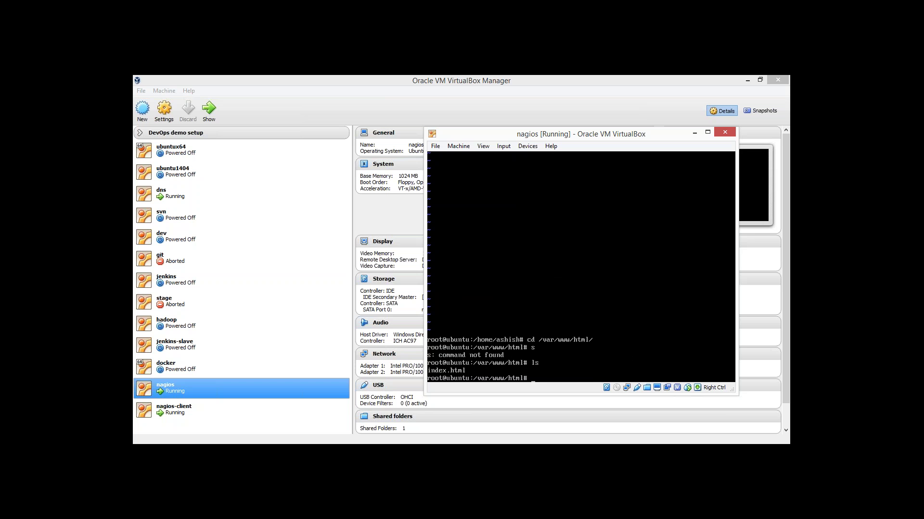
Create info.php in vim with a PHP block that calls phpinfo();, and save the file
{"action": "type", "text": "vim indo.php"}
{"action": "key", "text": "Return"}
{"action": "key", "text": "i"}
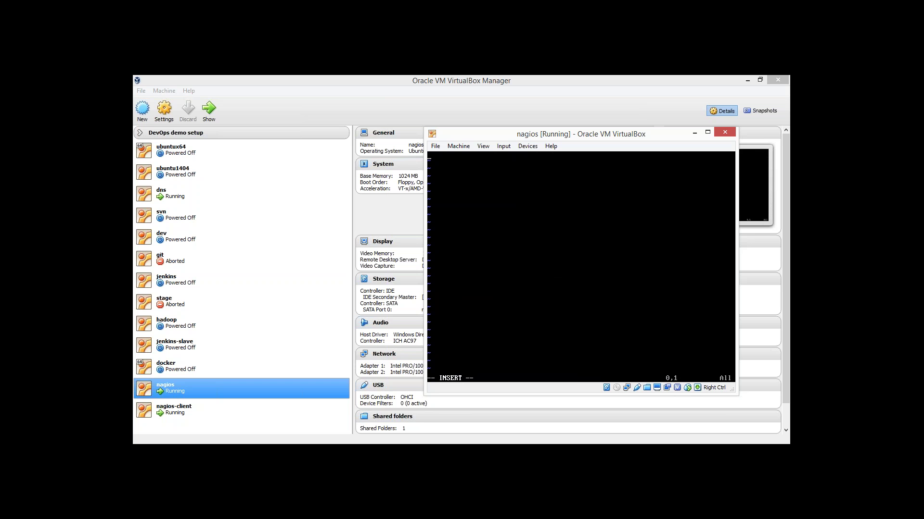
{"action": "type", "text": "<?"}
{"action": "type", "text": "php p"}
{"action": "type", "text": "hpinfo"}
{"action": "type", "text": "()"}
{"action": "type", "text": ";"}
{"action": "key", "text": "Return"}
{"action": "type", "text": "?>"}
{"action": "key", "text": "Escape"}
{"action": "type", "text": ":wq"}
{"action": "key", "text": "Return"}
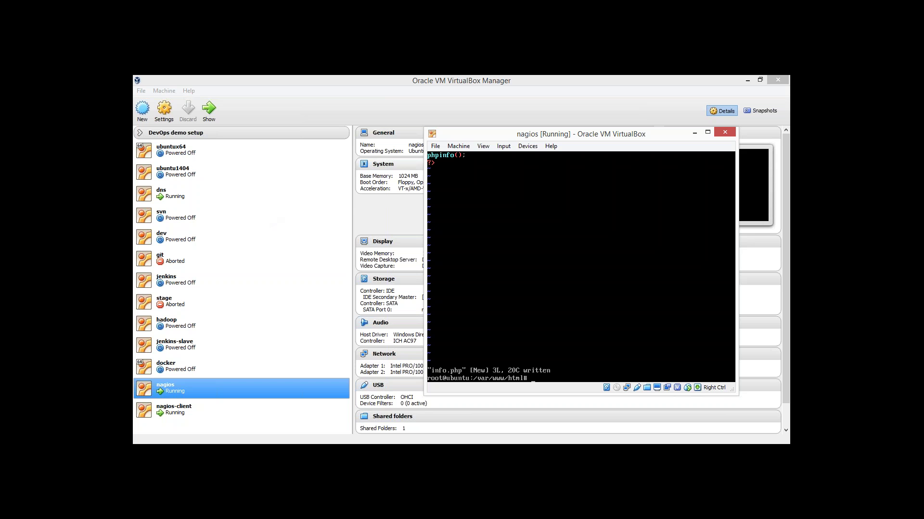
Display the nagios machine's network interface configuration with ifconfig
{"action": "type", "text": "ifconfig"}
{"action": "key", "text": "Return"}
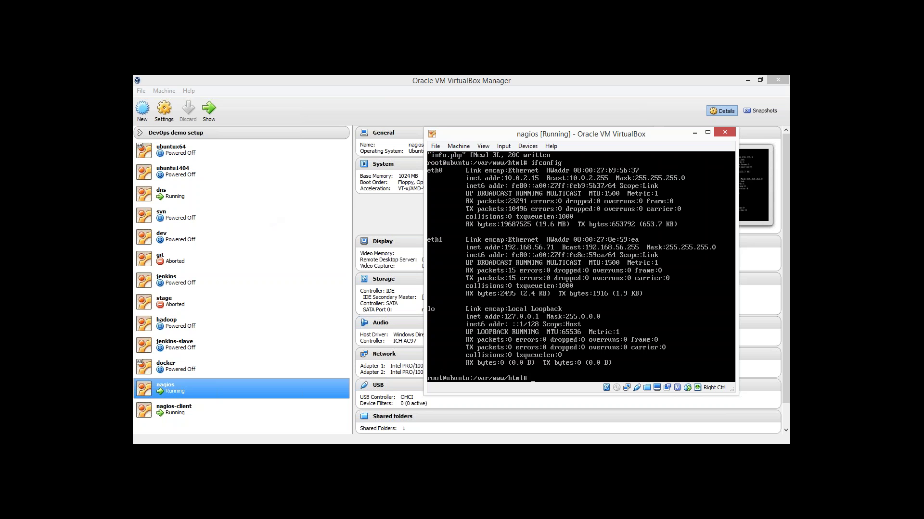
Restart the apache2 service on the nagios machine
{"action": "type", "text": "service apache2 restart"}
{"action": "key", "text": "Return"}
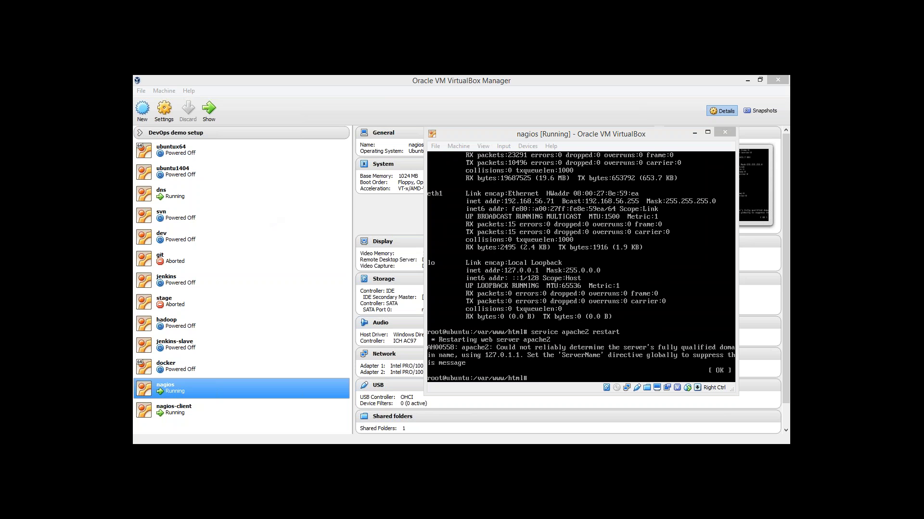
{"action": "key", "text": "alt+Tab"}
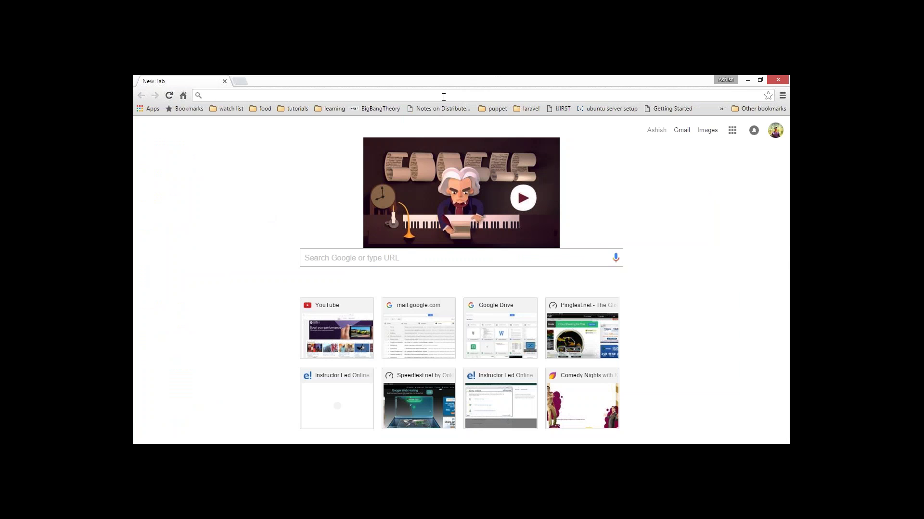
{"action": "type", "text": "192.168.2"}
{"action": "key", "text": "BackSpace"}
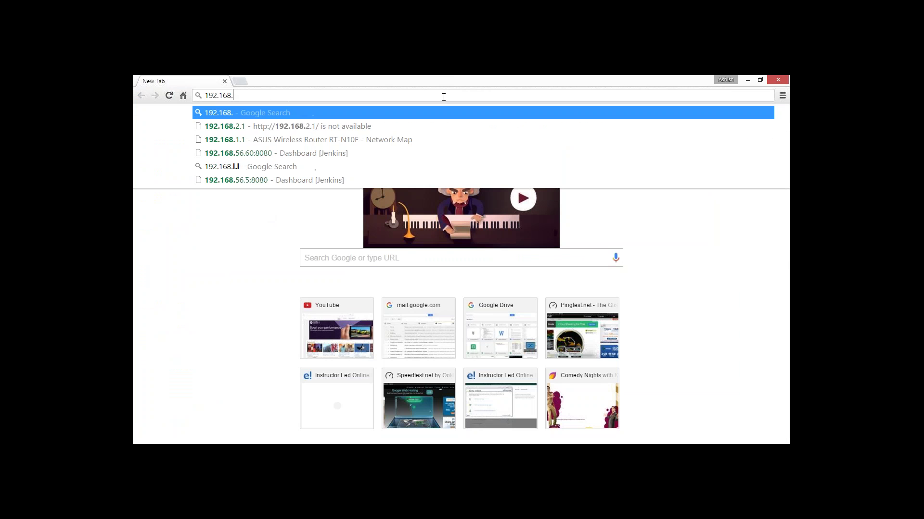
{"action": "type", "text": "56."}
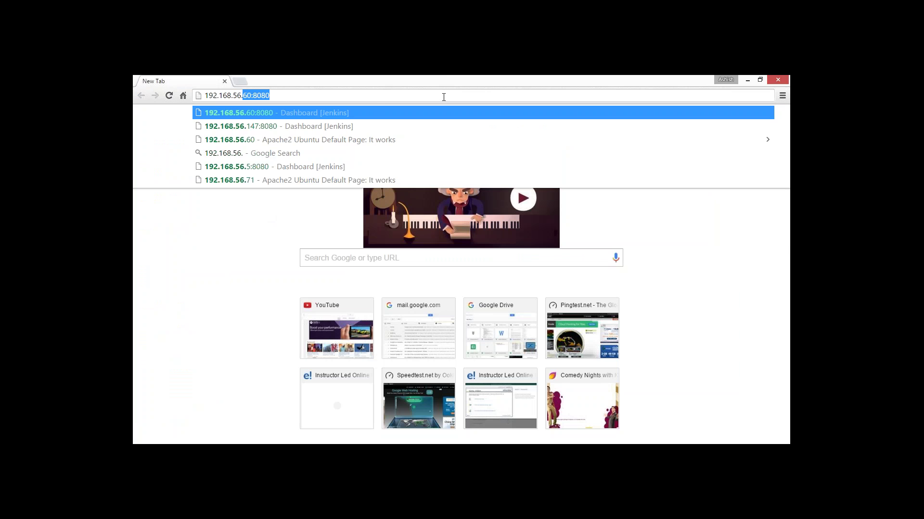
{"action": "key", "text": "Return"}
{"action": "key", "text": "alt+Tab"}
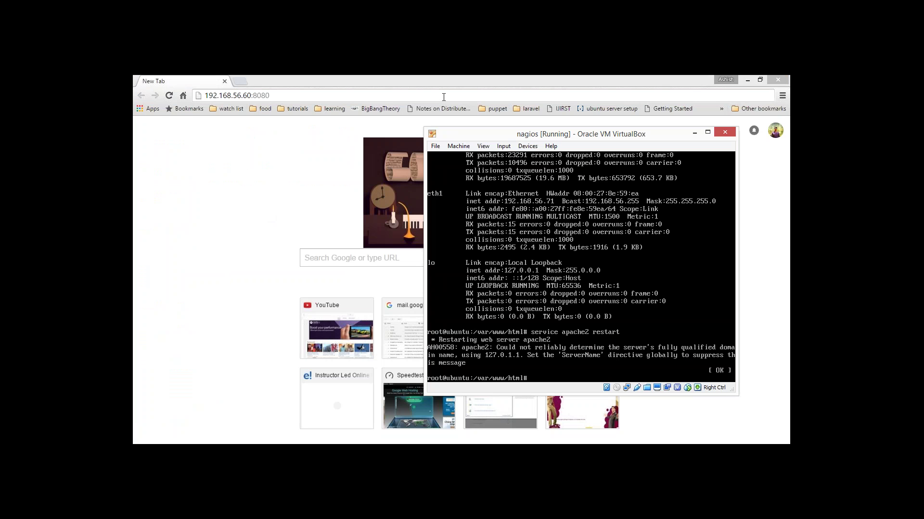
Switch to the Chrome browser and load the nagios web server's default page at 192.168.56.71
{"action": "key", "text": "alt+Tab"}
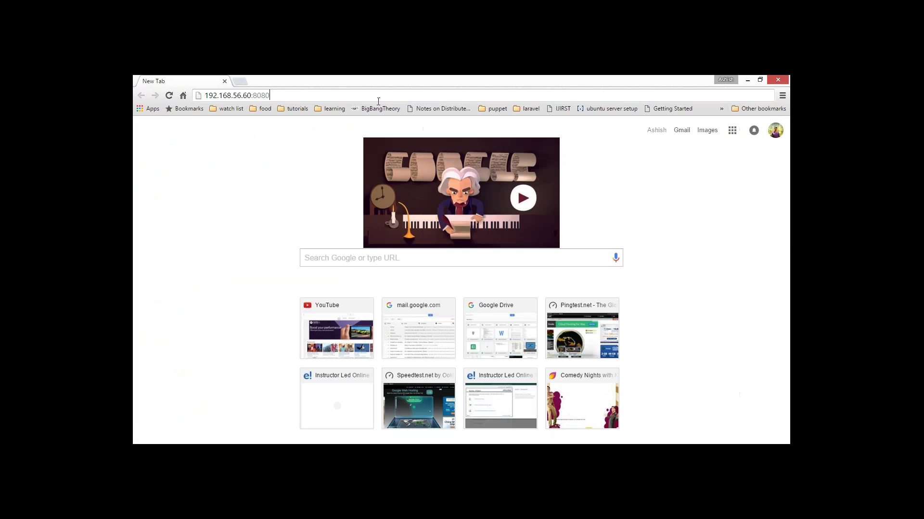
{"action": "left_click", "coordinate": [378, 99]}
{"action": "type", "text": "192.168.56."}
{"action": "key", "text": "BackSpace"}
{"action": "type", "text": "71"}
{"action": "key", "text": "Return"}
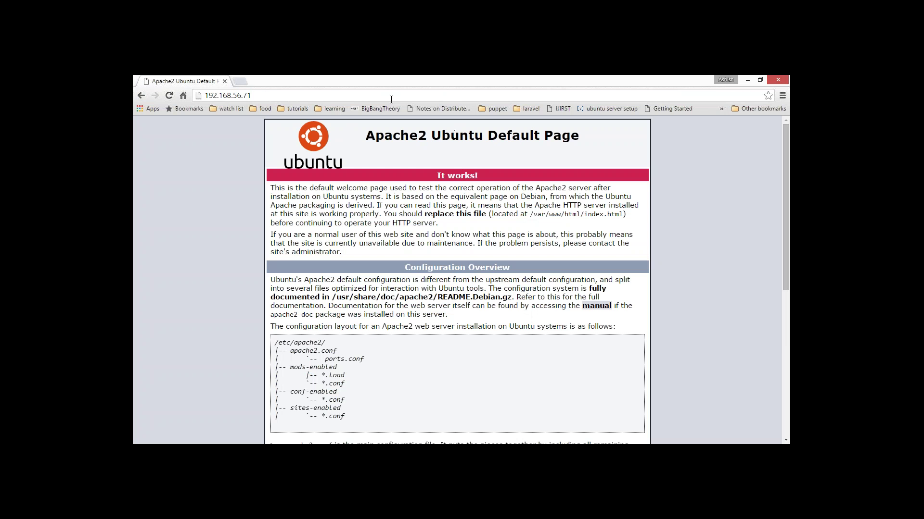
Load 192.168.56.71/info.php and look through the PHP configuration and module sections
{"action": "left_click", "coordinate": [310, 94]}
{"action": "left_click", "coordinate": [310, 95]}
{"action": "type", "text": "/info.php"}
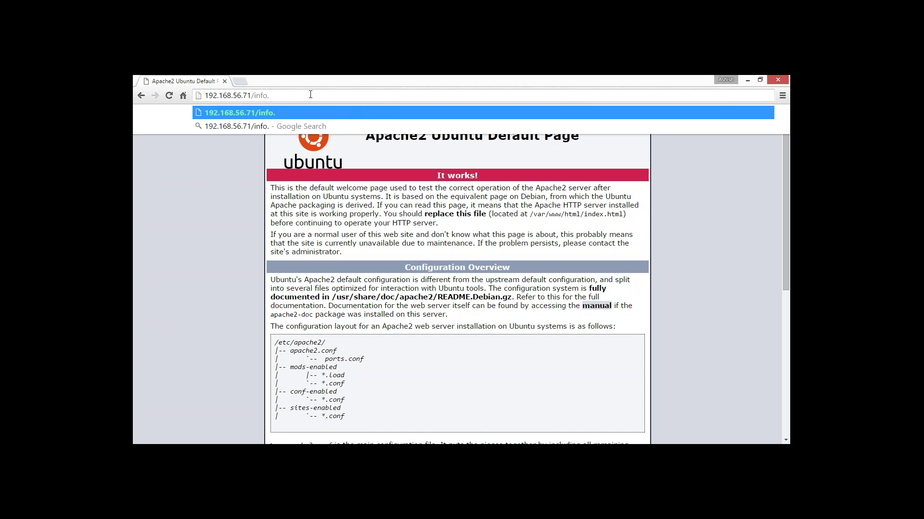
{"action": "key", "text": "Return"}
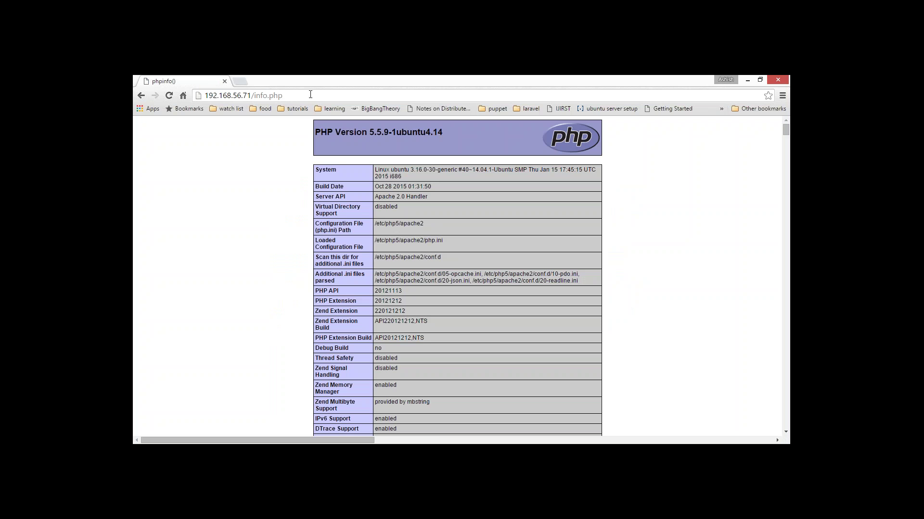
{"action": "scroll", "coordinate": [465, 365], "scroll_direction": "down", "scroll_amount": 20}
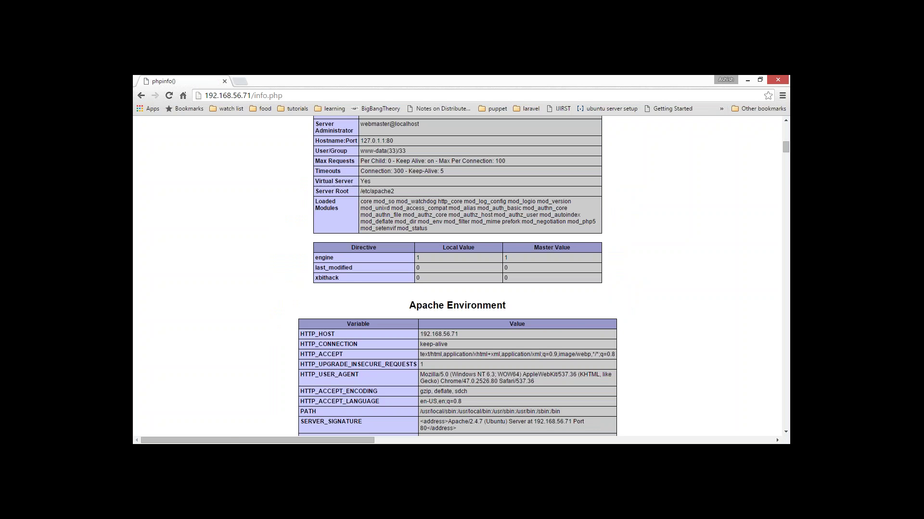
{"action": "scroll", "coordinate": [461, 277], "scroll_direction": "up", "scroll_amount": 1}
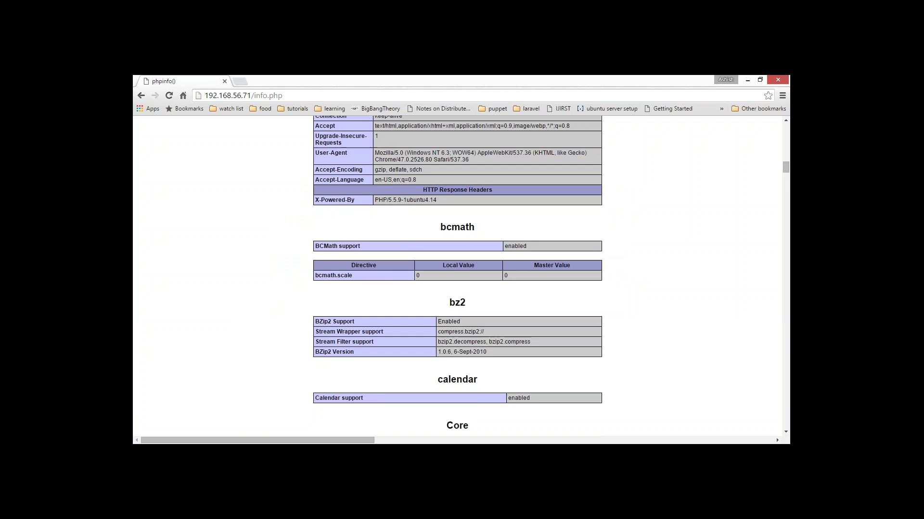
{"action": "scroll", "coordinate": [461, 276], "scroll_direction": "down", "scroll_amount": 10}
{"action": "scroll", "coordinate": [461, 277], "scroll_direction": "down", "scroll_amount": 15}
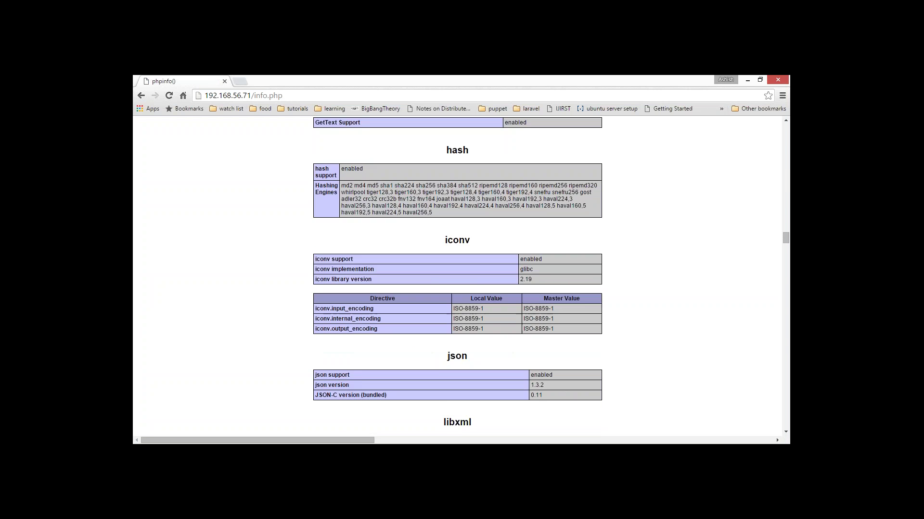
{"action": "scroll", "coordinate": [351, 155], "scroll_direction": "down", "scroll_amount": 6}
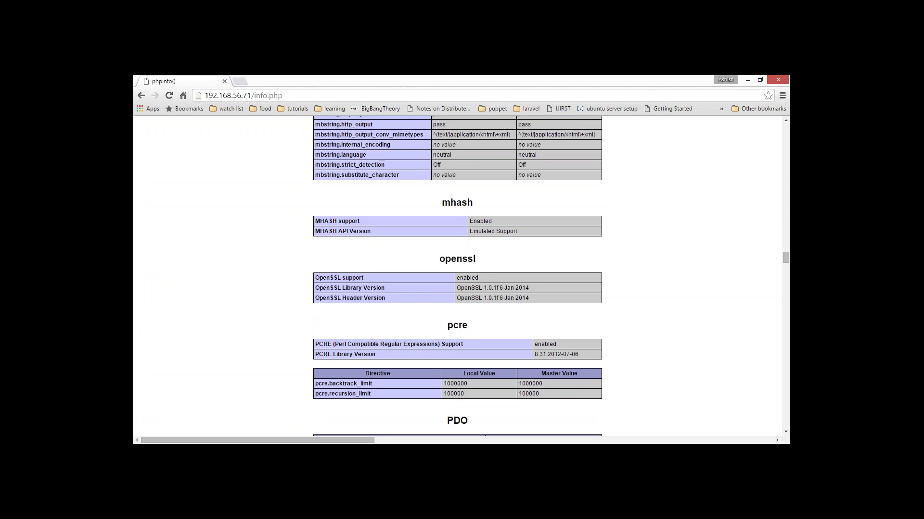
{"action": "scroll", "coordinate": [458, 276], "scroll_direction": "down", "scroll_amount": 3}
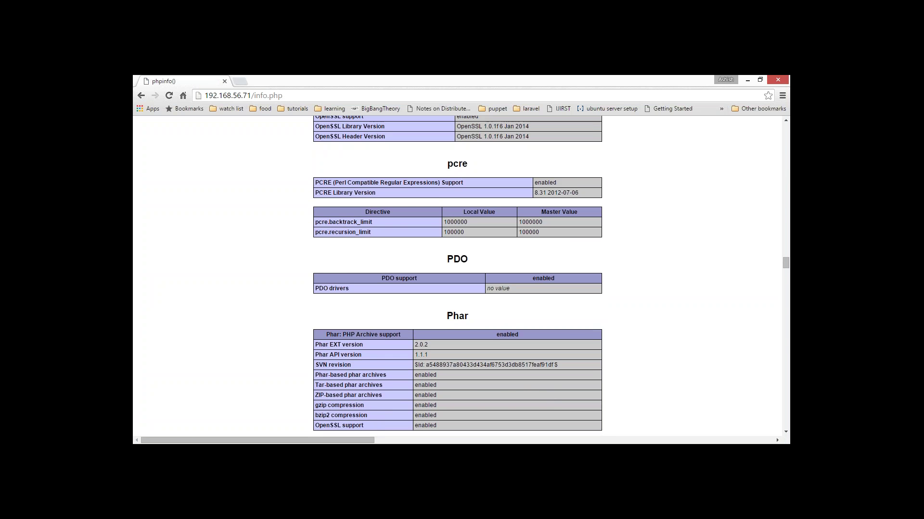
Search the phpinfo page for "mysql", and replace its browser tab with a new blank one
{"action": "key", "text": "ctrl+f"}
{"action": "type", "text": ","}
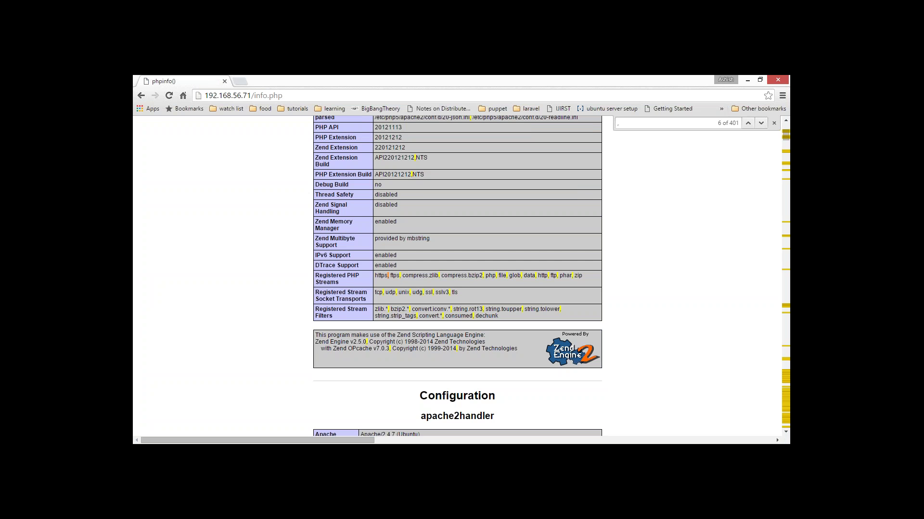
{"action": "type", "text": "y"}
{"action": "key", "text": "BackSpace"}
{"action": "key", "text": "BackSpace"}
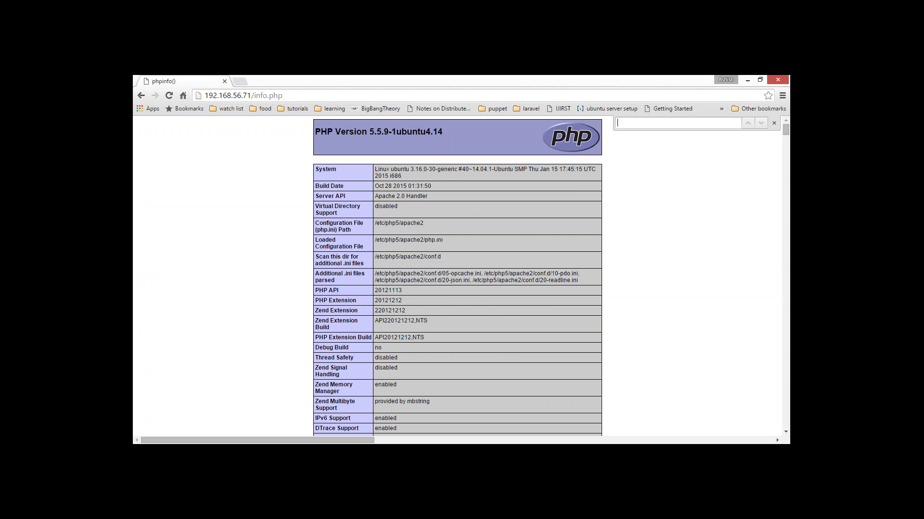
{"action": "type", "text": "mysql"}
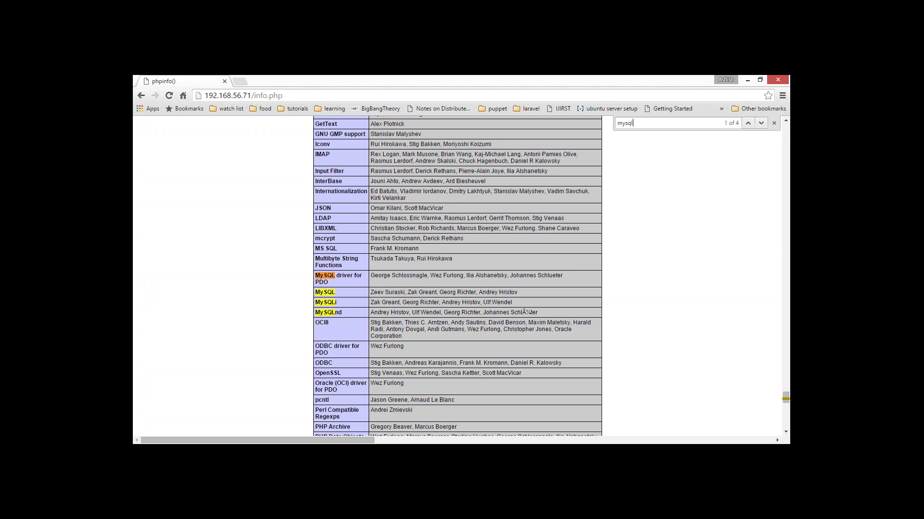
{"action": "key", "text": "Return"}
{"action": "key", "text": "Return"}
{"action": "double_click", "coordinate": [323, 291]}
{"action": "left_click", "coordinate": [336, 293]}
{"action": "key", "text": "Home"}
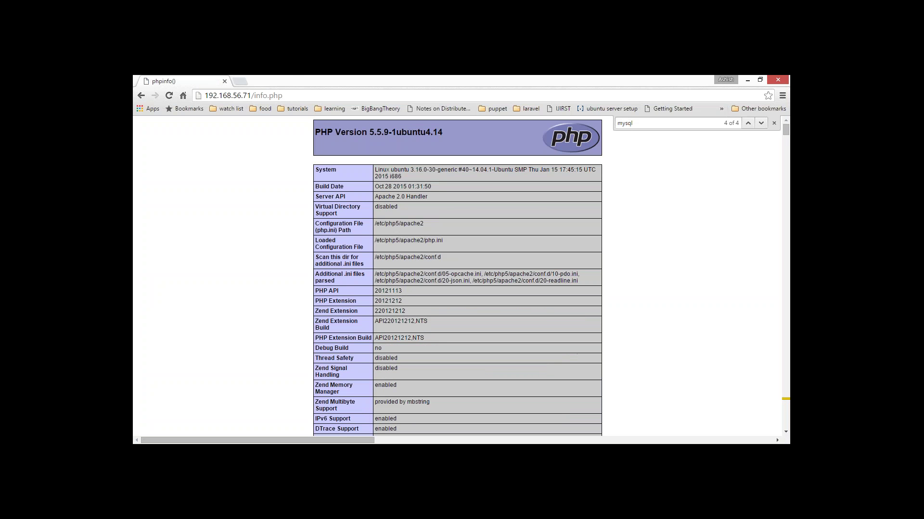
{"action": "left_click", "coordinate": [239, 81]}
{"action": "left_click", "coordinate": [225, 82]}
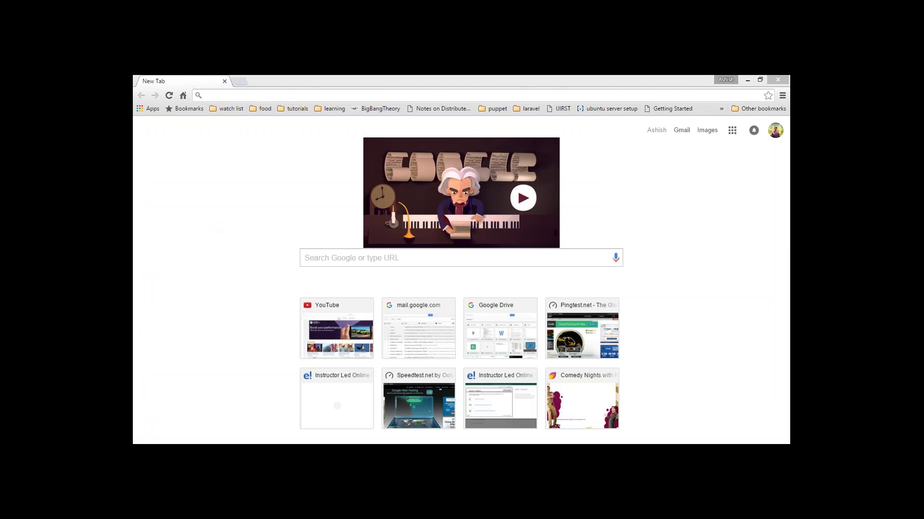
Switch back to the nagios virtual machine and install nagios3 and nagios-nrpe-plugin with apt-get, accepting the additional packages
{"action": "key", "text": "alt+Tab"}
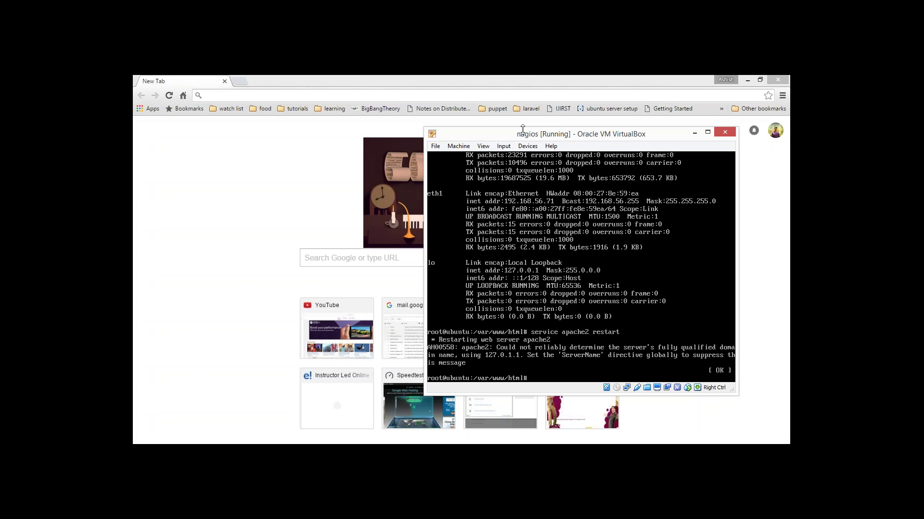
{"action": "key", "text": "Return"}
{"action": "key", "text": "Return"}
{"action": "key", "text": "Return"}
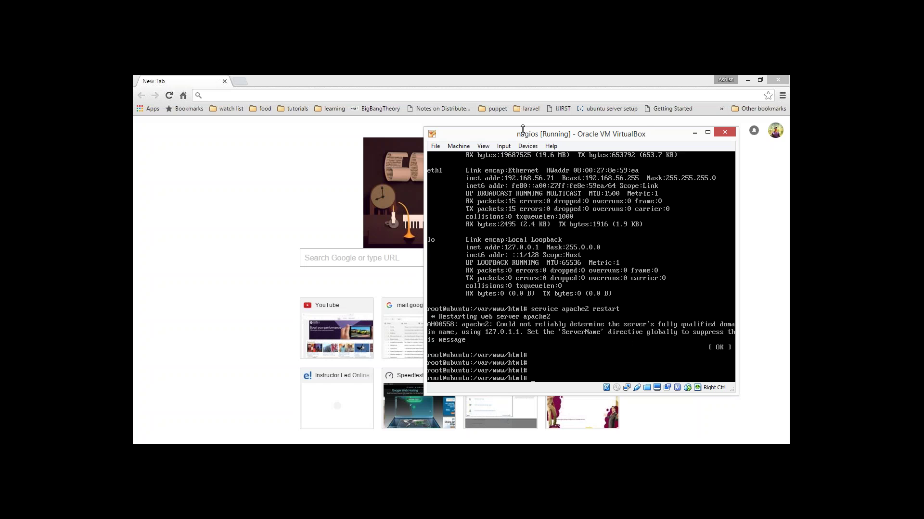
{"action": "type", "text": "apt-get install nagios3 nagios-nrpw"}
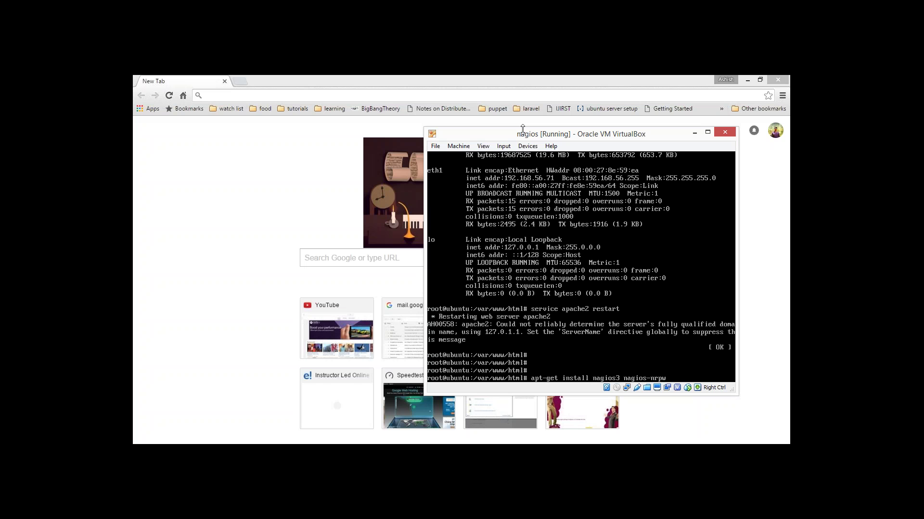
{"action": "type", "text": "e-plugin"}
{"action": "key", "text": "Return"}
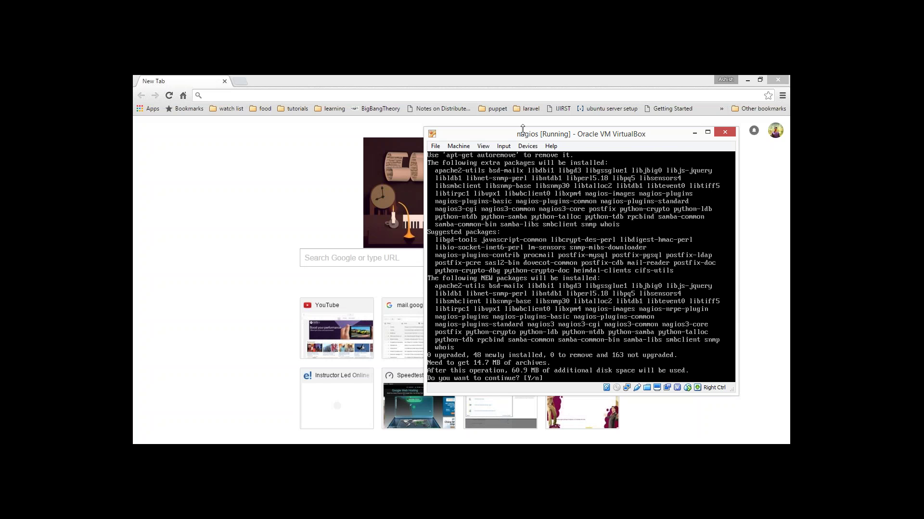
{"action": "key", "text": "Return"}
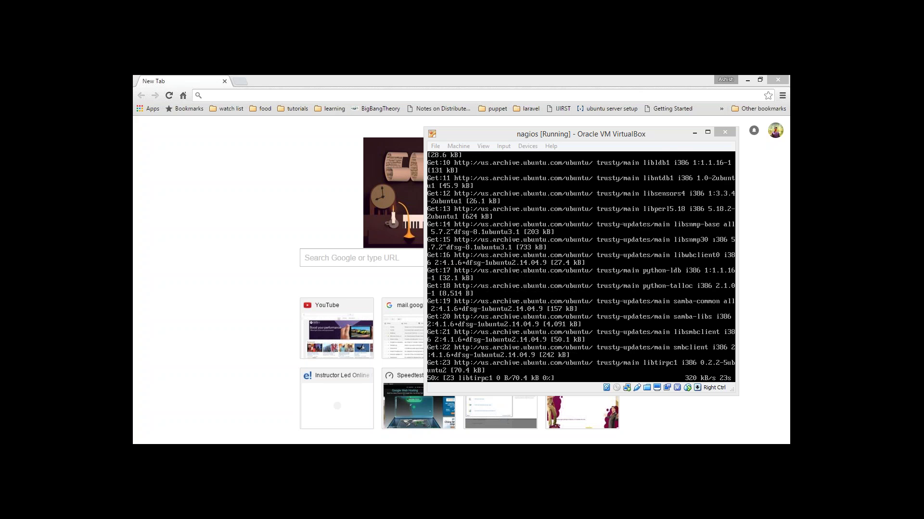
Set the general type of mail configuration for Postfix to "No configuration"
{"action": "left_click", "coordinate": [513, 136]}
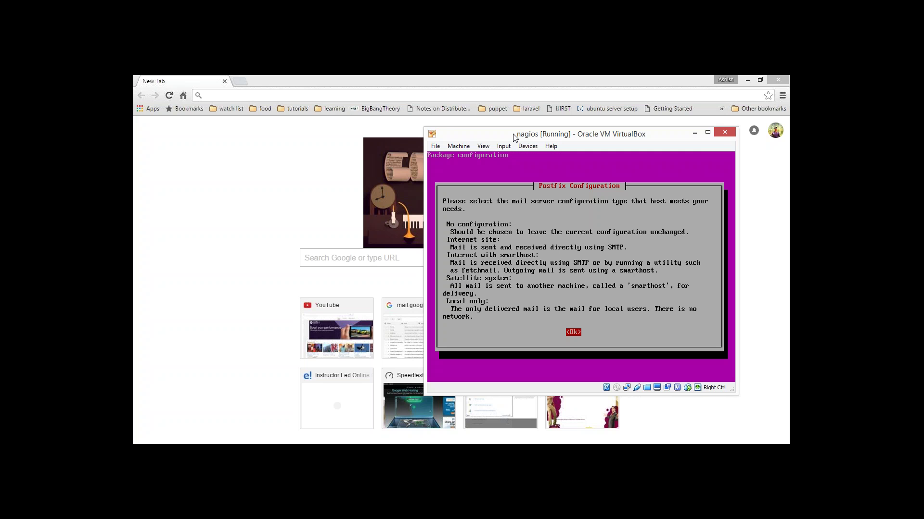
{"action": "key", "text": "Return"}
{"action": "key", "text": "Up"}
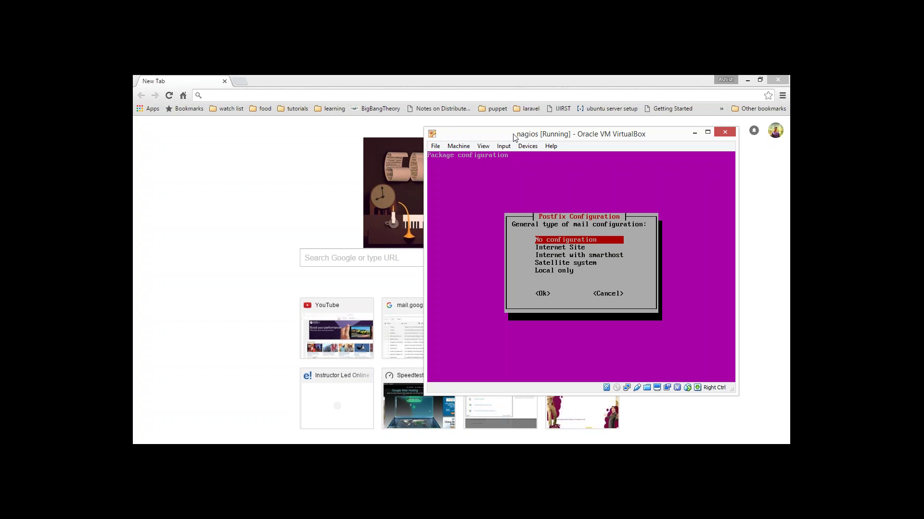
{"action": "key", "text": "Down"}
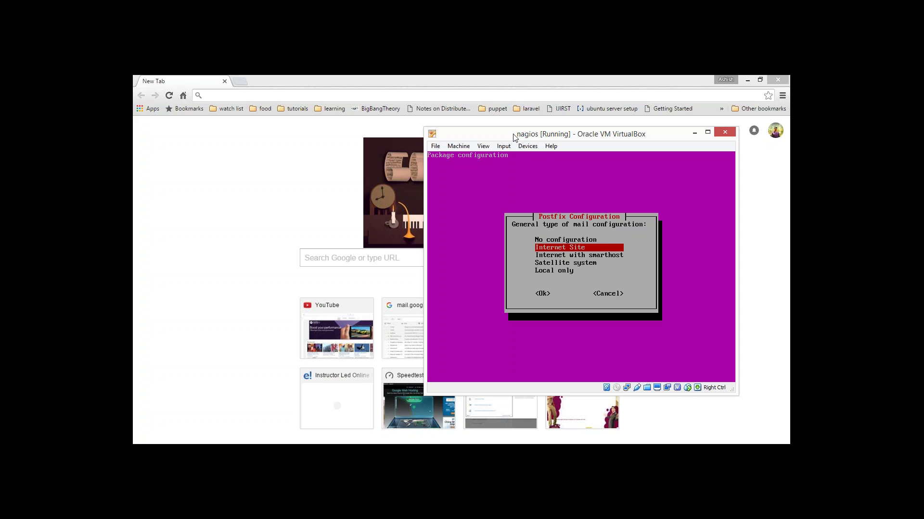
{"action": "key", "text": "Down"}
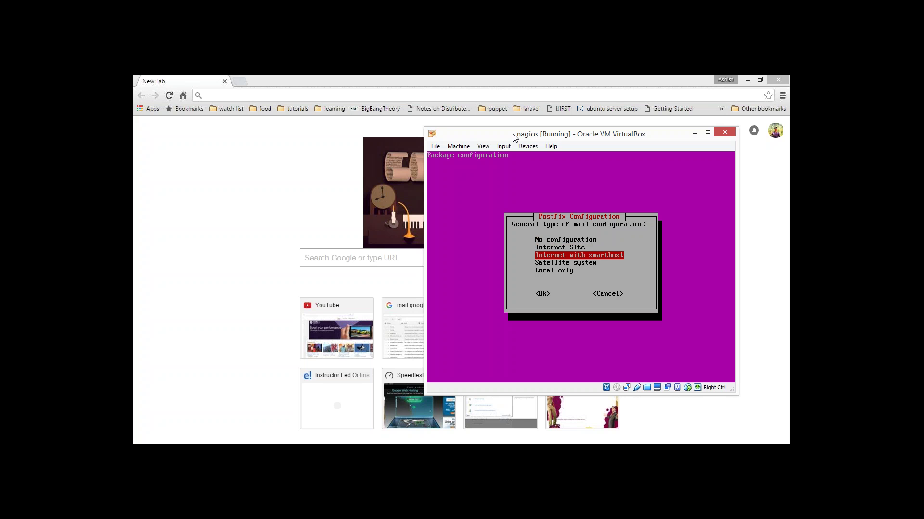
{"action": "key", "text": "Down"}
{"action": "key", "text": "Down"}
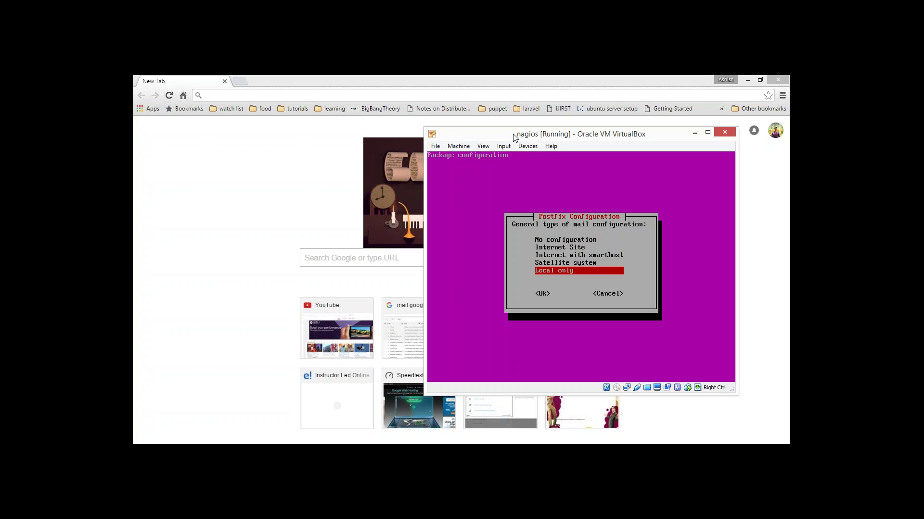
{"action": "key", "text": "Up"}
{"action": "key", "text": "Up"}
{"action": "key", "text": "Up"}
{"action": "key", "text": "Up"}
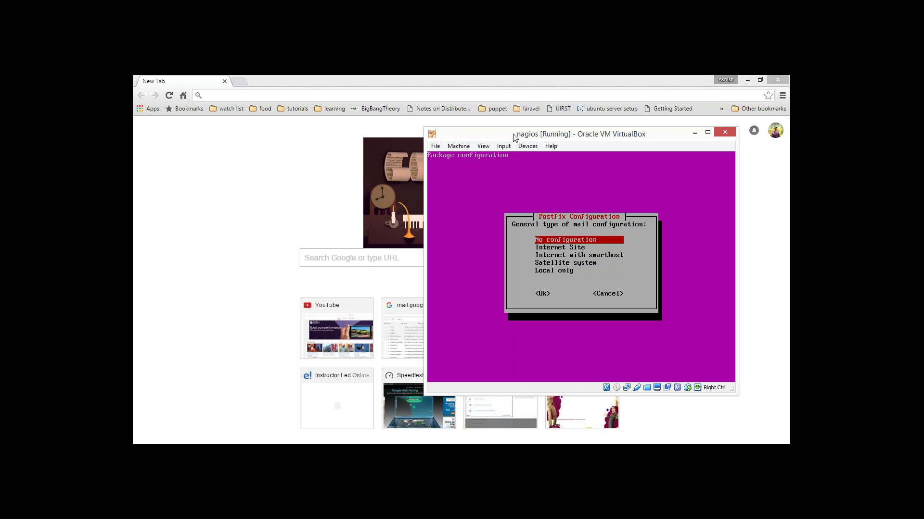
{"action": "key", "text": "Return"}
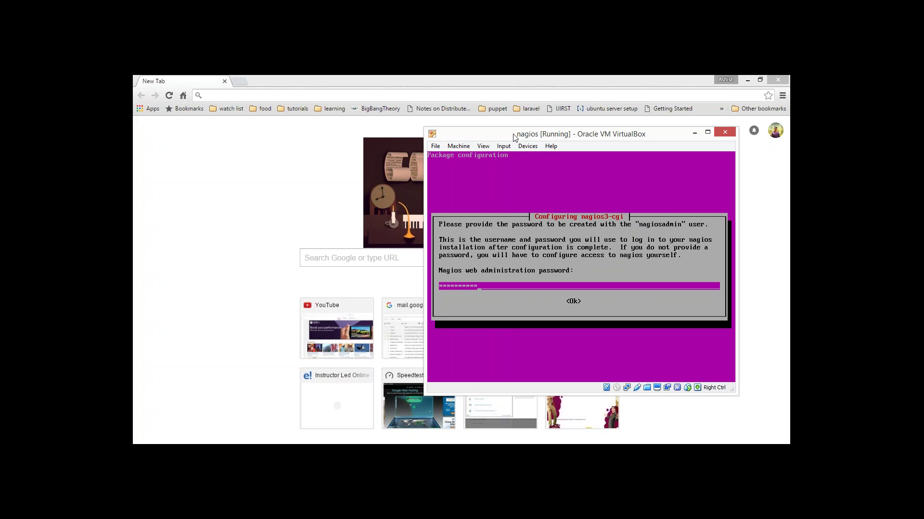
Enter and confirm the Nagios web administration password for the nagiosadmin user
{"action": "key", "text": "Return"}
{"action": "type", "text": "**********"}
{"action": "key", "text": "Return"}
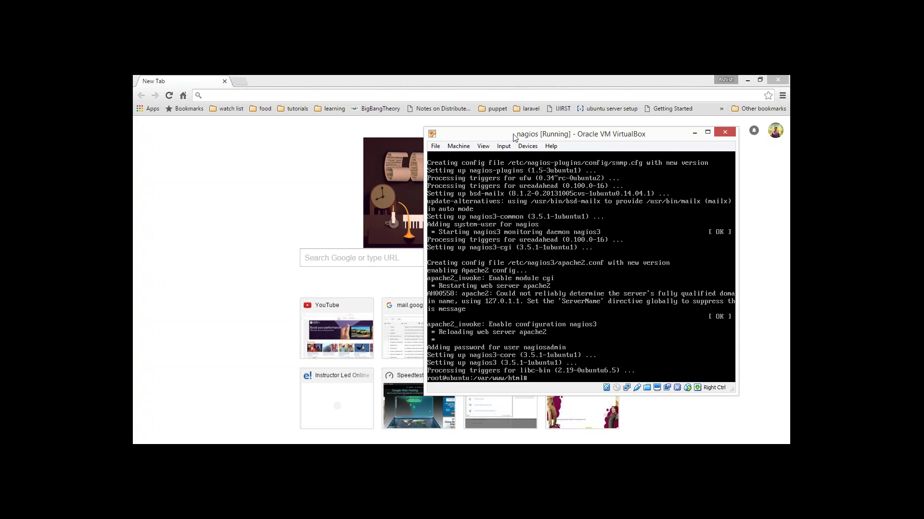
Add the www-data user to the nagios group with usermod -a -G nagios www-data
{"action": "key", "text": "Return"}
{"action": "key", "text": "Return"}
{"action": "key", "text": "Return"}
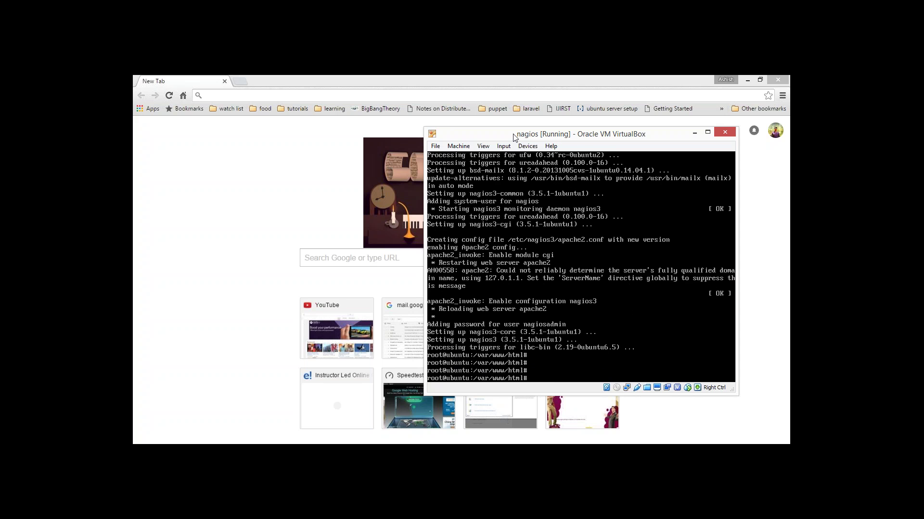
{"action": "type", "text": "usermo"}
{"action": "type", "text": "d -a G nagios www-data"}
{"action": "key", "text": "Return"}
{"action": "key", "text": "Up"}
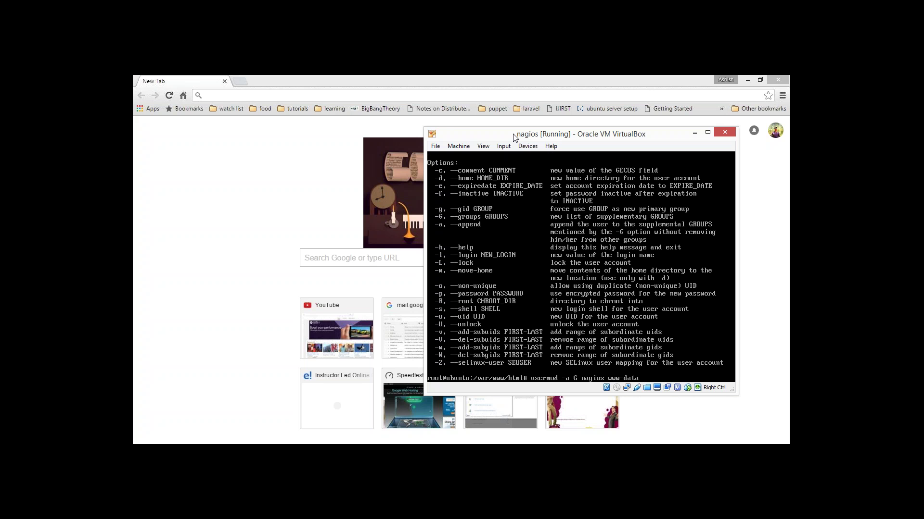
{"action": "type", "text": "-"}
{"action": "key", "text": "Return"}
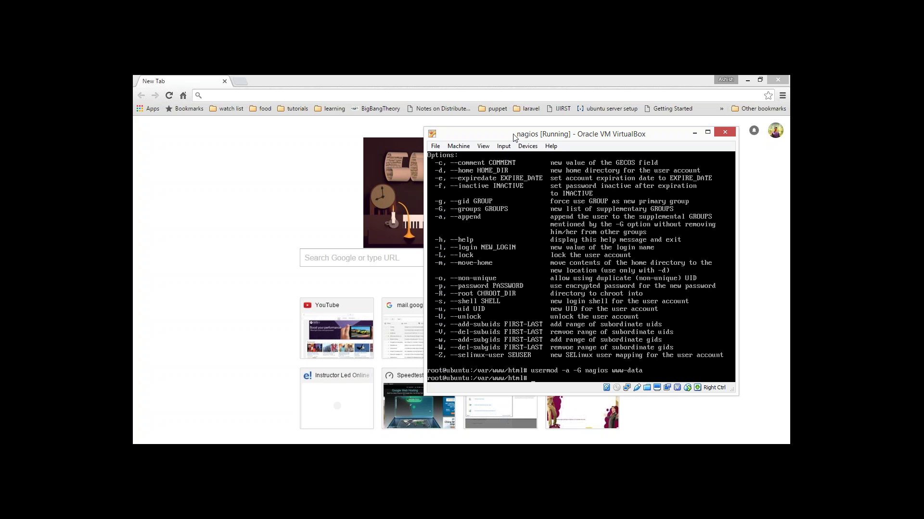
Add execute permission recursively to the Nagios library directory with chmod -R +x /var/lib/nagios3/
{"action": "key", "text": "Return"}
{"action": "type", "text": "chmod"}
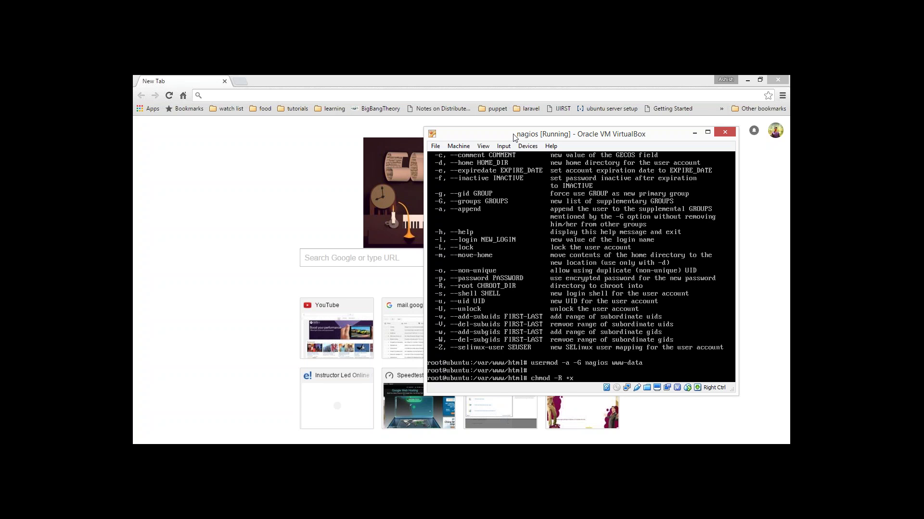
{"action": "type", "text": "-R +x /var/lib/nagios3/"}
{"action": "key", "text": "Return"}
{"action": "key", "text": "Return"}
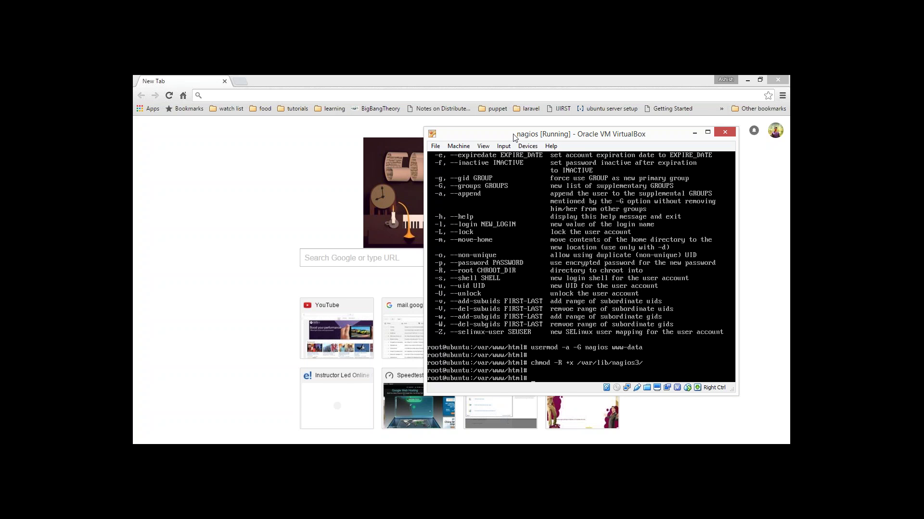
Open /etc/nagios3/nagios.cfg in vim and go to the check_external_commands setting under EXTERNAL COMMAND OPTION
{"action": "type", "text": "im /etc/nagios3/na"}
{"action": "key", "text": "Tab"}
{"action": "key", "text": "Return"}
{"action": "key", "text": "Down"}
{"action": "key", "text": "Down"}
{"action": "key", "text": "Down"}
{"action": "key", "text": "Down"}
{"action": "key", "text": "Down"}
{"action": "key", "text": "Down"}
{"action": "key", "text": "Down"}
{"action": "key", "text": "Down"}
{"action": "key", "text": "Down"}
{"action": "key", "text": "Down"}
{"action": "key", "text": "Down"}
{"action": "key", "text": "Down"}
{"action": "key", "text": "Down"}
{"action": "key", "text": "Down"}
{"action": "key", "text": "Down"}
{"action": "key", "text": "Down"}
{"action": "key", "text": "Down"}
{"action": "key", "text": "Down"}
{"action": "key", "text": "Down"}
{"action": "key", "text": "Down"}
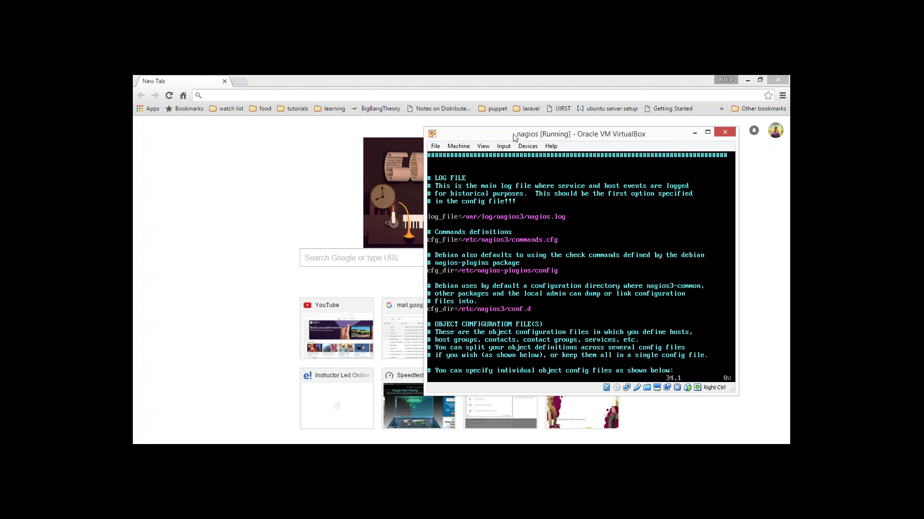
{"action": "key", "text": "Down"}
{"action": "key", "text": "Down"}
{"action": "key", "text": "Down"}
{"action": "key", "text": "Down"}
{"action": "key", "text": "Down"}
{"action": "key", "text": "Down"}
{"action": "key", "text": "Down"}
{"action": "key", "text": "Down"}
{"action": "key", "text": "Down"}
{"action": "key", "text": "Down"}
{"action": "key", "text": "Down"}
{"action": "key", "text": "Down"}
{"action": "key", "text": "Down"}
{"action": "key", "text": "Down"}
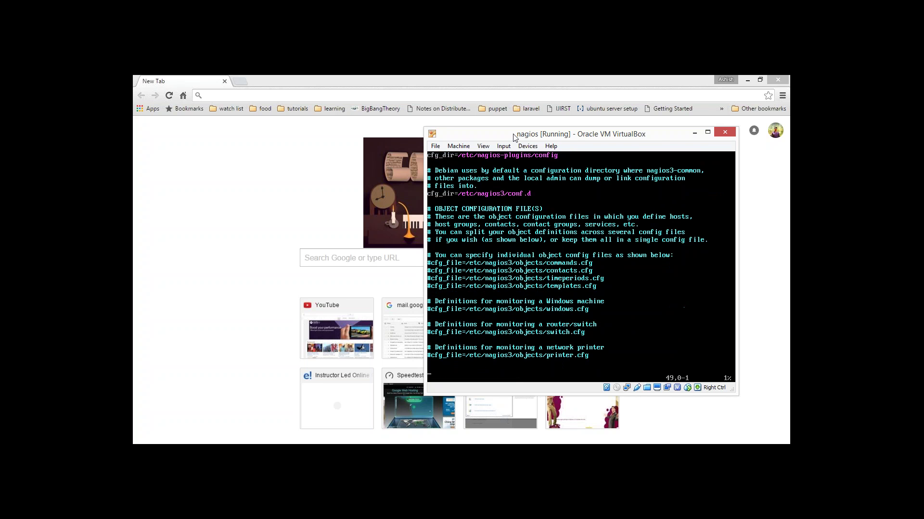
{"action": "key", "text": "Down"}
{"action": "key", "text": "Down"}
{"action": "key", "text": "Down"}
{"action": "key", "text": "Down"}
{"action": "key", "text": "Down"}
{"action": "key", "text": "Down"}
{"action": "key", "text": "Down"}
{"action": "key", "text": "Down"}
{"action": "key", "text": "Down"}
{"action": "key", "text": "Down"}
{"action": "key", "text": "Down"}
{"action": "key", "text": "Down"}
{"action": "key", "text": "Down"}
{"action": "key", "text": "Down"}
{"action": "key", "text": "Down"}
{"action": "key", "text": "Down"}
{"action": "key", "text": "Down"}
{"action": "key", "text": "Down"}
{"action": "key", "text": "Down"}
{"action": "key", "text": "Down"}
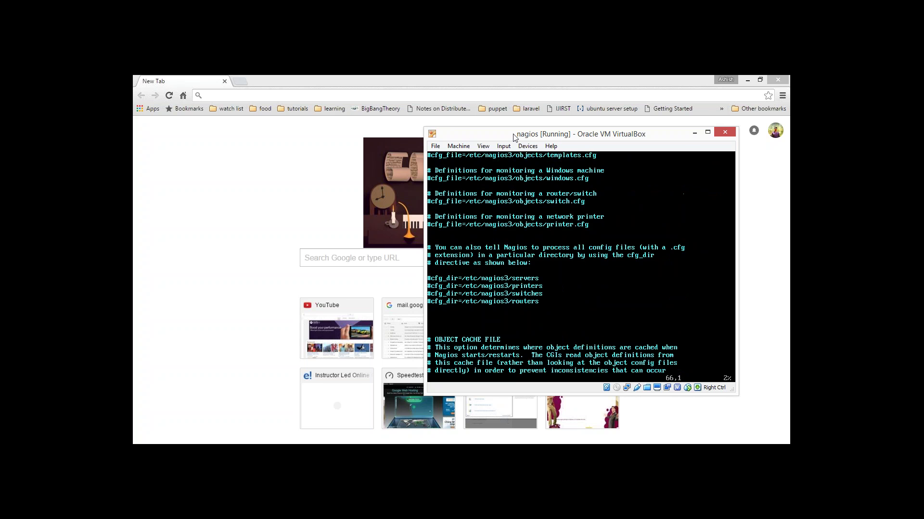
{"action": "key", "text": "Down"}
{"action": "key", "text": "Down"}
{"action": "key", "text": "Down"}
{"action": "key", "text": "Down"}
{"action": "key", "text": "Down"}
{"action": "key", "text": "Down"}
{"action": "key", "text": "Down"}
{"action": "key", "text": "Down"}
{"action": "key", "text": "Down"}
{"action": "key", "text": "Down"}
{"action": "key", "text": "Down"}
{"action": "key", "text": "Down"}
{"action": "key", "text": "Down"}
{"action": "key", "text": "Down"}
{"action": "key", "text": "Down"}
{"action": "key", "text": "Down"}
{"action": "key", "text": "Down"}
{"action": "key", "text": "Down"}
{"action": "key", "text": "Down"}
{"action": "key", "text": "Down"}
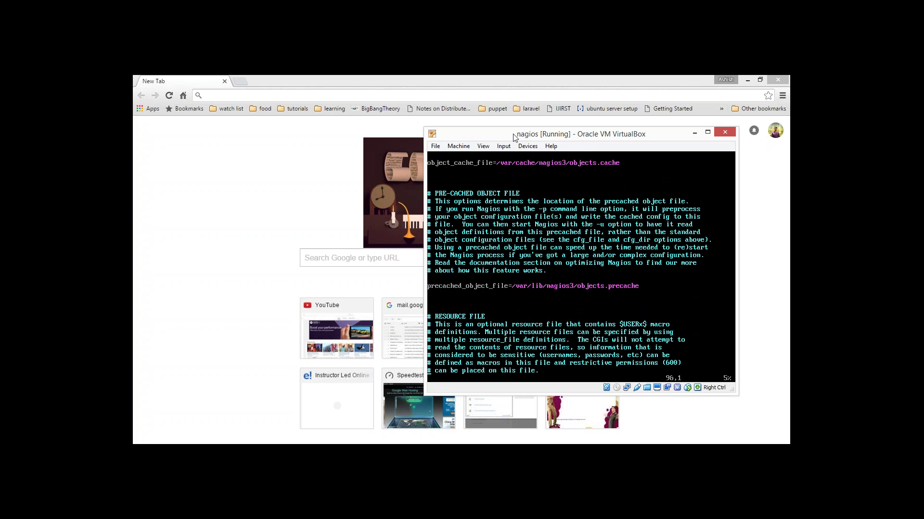
{"action": "key", "text": "Down"}
{"action": "key", "text": "Down"}
{"action": "key", "text": "Down"}
{"action": "key", "text": "Down"}
{"action": "key", "text": "Down"}
{"action": "key", "text": "Down"}
{"action": "key", "text": "Down"}
{"action": "key", "text": "Down"}
{"action": "key", "text": "Down"}
{"action": "key", "text": "Down"}
{"action": "key", "text": "Down"}
{"action": "key", "text": "Down"}
{"action": "key", "text": "Down"}
{"action": "key", "text": "Down"}
{"action": "key", "text": "Down"}
{"action": "key", "text": "Down"}
{"action": "key", "text": "Down"}
{"action": "key", "text": "Down"}
{"action": "key", "text": "Down"}
{"action": "key", "text": "Down"}
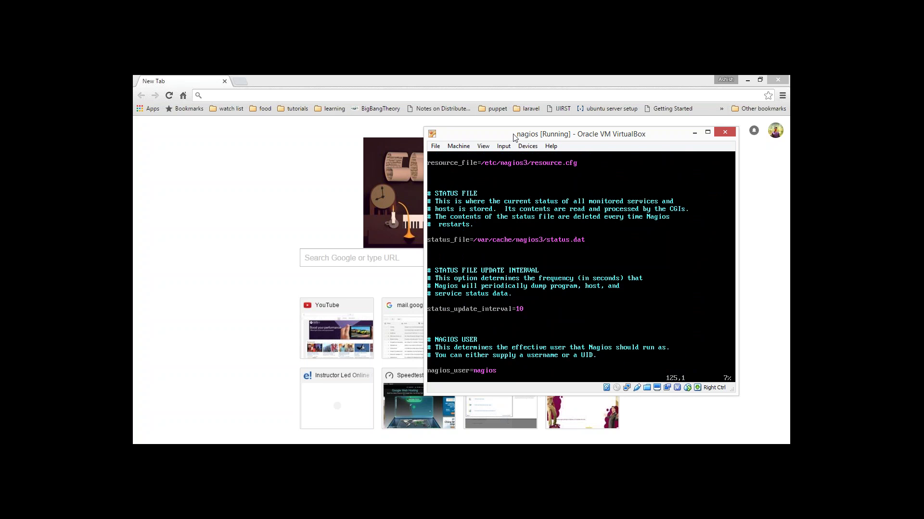
{"action": "key", "text": "Down"}
{"action": "key", "text": "Down"}
{"action": "key", "text": "Down"}
{"action": "key", "text": "Down"}
{"action": "key", "text": "Down"}
{"action": "key", "text": "Down"}
{"action": "key", "text": "Down"}
{"action": "key", "text": "Down"}
{"action": "key", "text": "Down"}
{"action": "key", "text": "Down"}
{"action": "key", "text": "Down"}
{"action": "key", "text": "Down"}
{"action": "key", "text": "Down"}
{"action": "key", "text": "Down"}
{"action": "key", "text": "Down"}
{"action": "key", "text": "Down"}
{"action": "key", "text": "Down"}
{"action": "key", "text": "Down"}
{"action": "key", "text": "Down"}
{"action": "key", "text": "Down"}
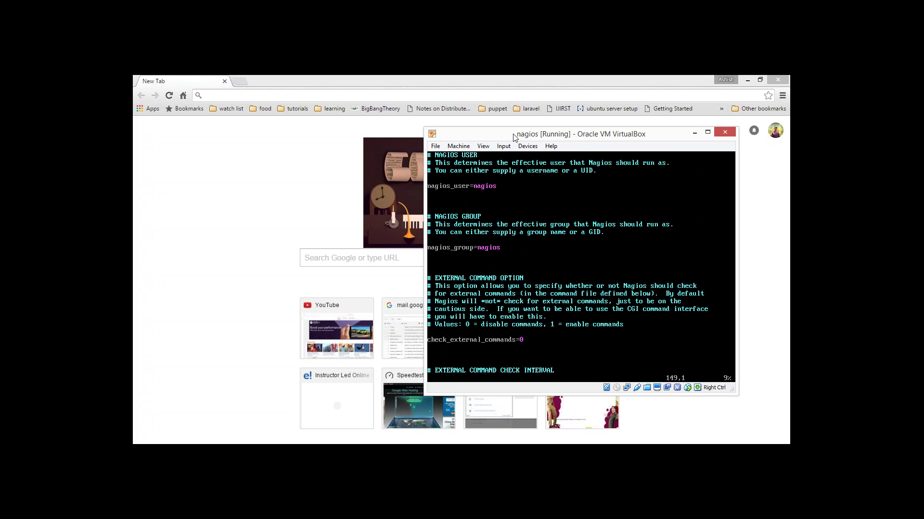
{"action": "key", "text": "Down"}
{"action": "key", "text": "Down"}
{"action": "key", "text": "Down"}
{"action": "key", "text": "Down"}
{"action": "key", "text": "Down"}
{"action": "key", "text": "Down"}
{"action": "key", "text": "Down"}
{"action": "key", "text": "Down"}
{"action": "key", "text": "Down"}
{"action": "key", "text": "Up"}
{"action": "key", "text": "Up"}
{"action": "key", "text": "Up"}
{"action": "key", "text": "Up"}
{"action": "key", "text": "Up"}
{"action": "key", "text": "Up"}
{"action": "key", "text": "Up"}
{"action": "key", "text": "Up"}
{"action": "key", "text": "Up"}
{"action": "key", "text": "Up"}
{"action": "key", "text": "Up"}
{"action": "key", "text": "Up"}
{"action": "key", "text": "Up"}
{"action": "key", "text": "Up"}
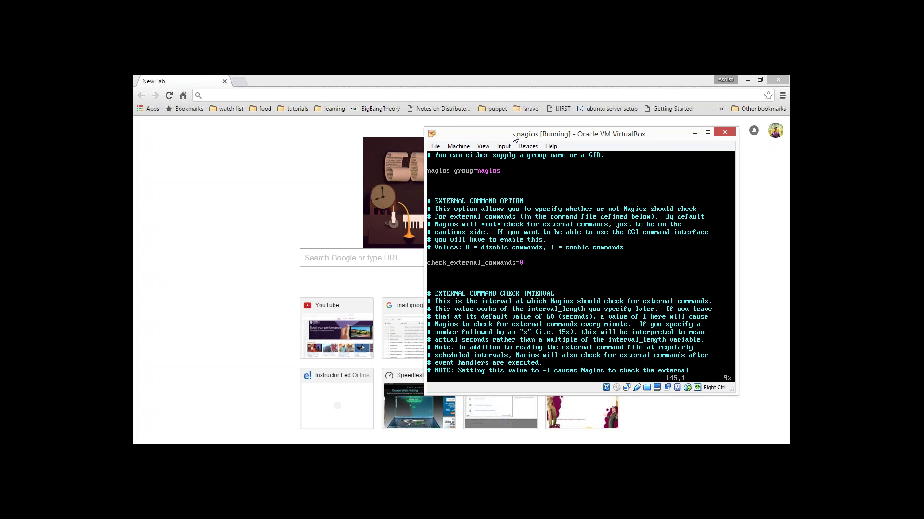
Turn on line numbers in vim with the set nu command
{"action": "type", "text": ":set"}
{"action": "type", "text": " su"}
{"action": "key", "text": "BackSpace"}
{"action": "key", "text": "BackSpace"}
{"action": "type", "text": "nu"}
{"action": "key", "text": "Return"}
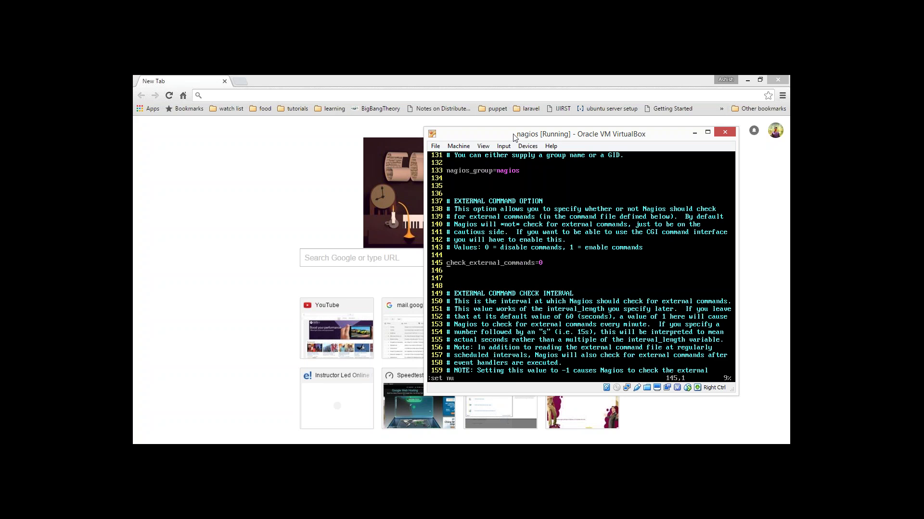
Set check_external_commands to 1 on line 145, then save nagios.cfg and quit the editor
{"action": "key", "text": "End"}
{"action": "key", "text": "i"}
{"action": "key", "text": "BackSpace"}
{"action": "key", "text": "Escape"}
{"action": "type", "text": ":wq"}
{"action": "key", "text": "Return"}
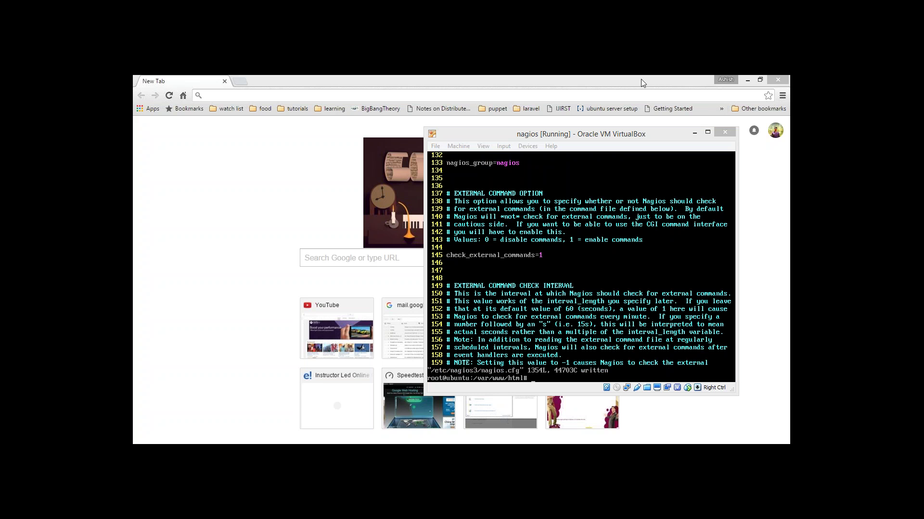
Restart the Nagios service in the nagios virtual machine with service nagios3 restart
{"action": "key", "text": "alt+Tab"}
{"action": "type", "text": "service nagio"}
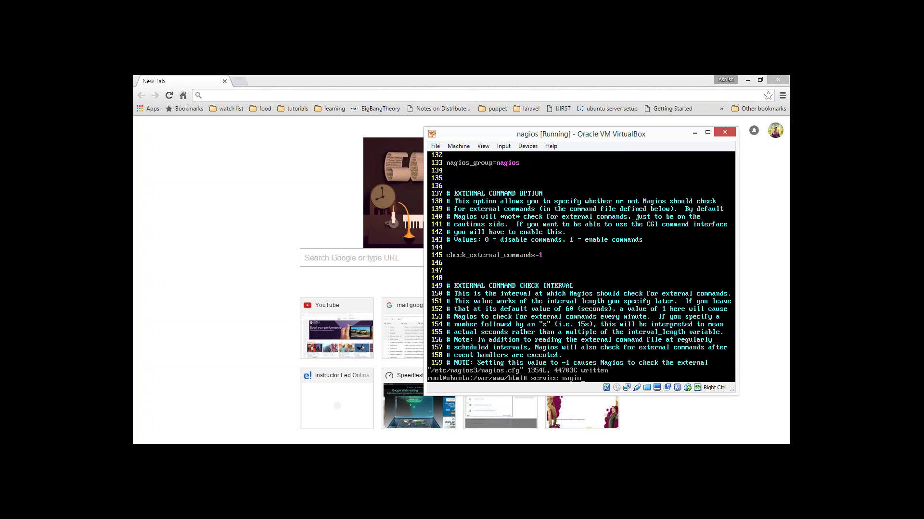
{"action": "type", "text": "s2 restart"}
{"action": "key", "text": "Return"}
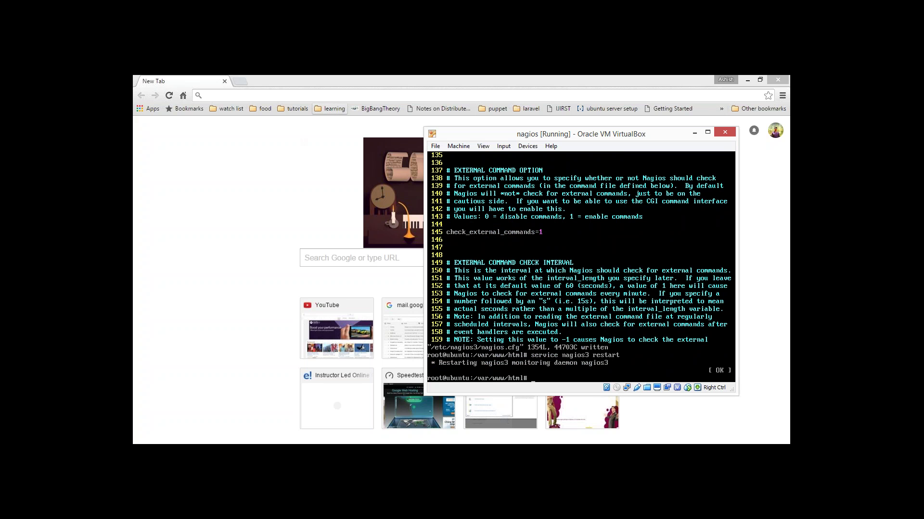
Look up the nagios server's network addresses with ifconfig
{"action": "left_click", "coordinate": [344, 96]}
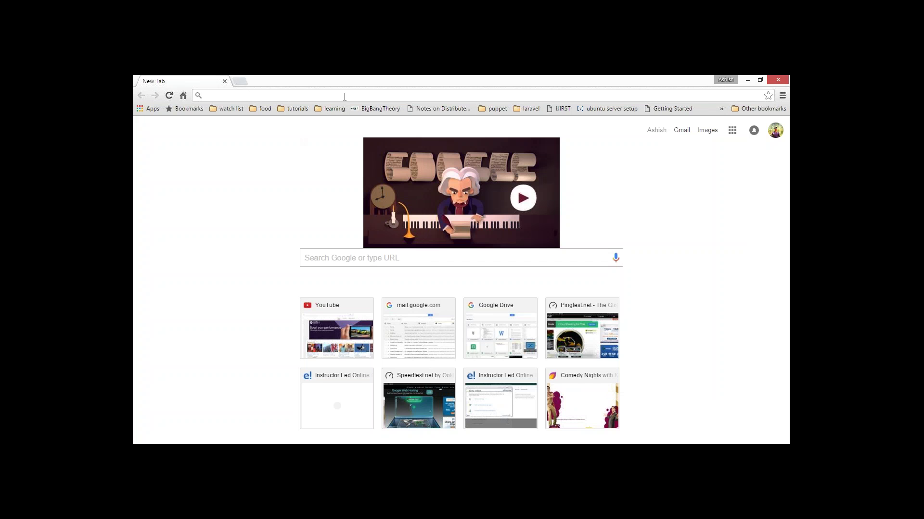
{"action": "key", "text": "alt+Tab"}
{"action": "type", "text": "ifconfig"}
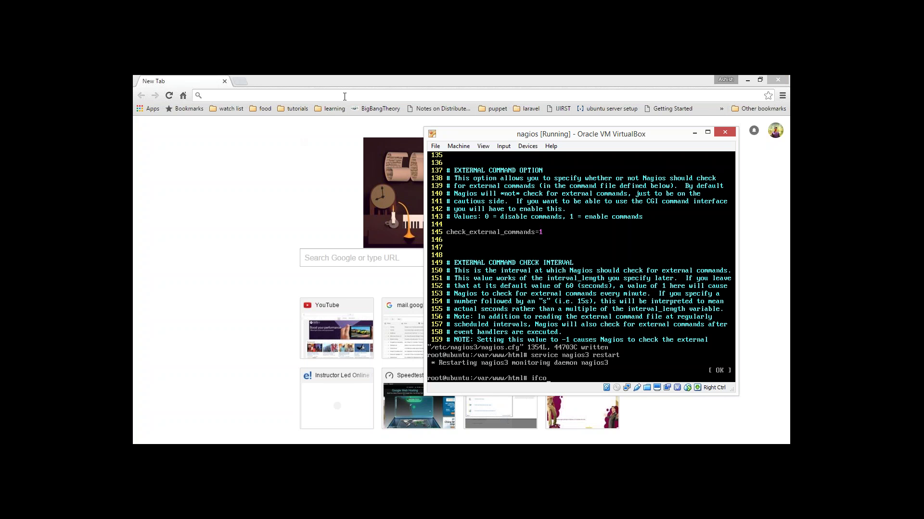
{"action": "key", "text": "Return"}
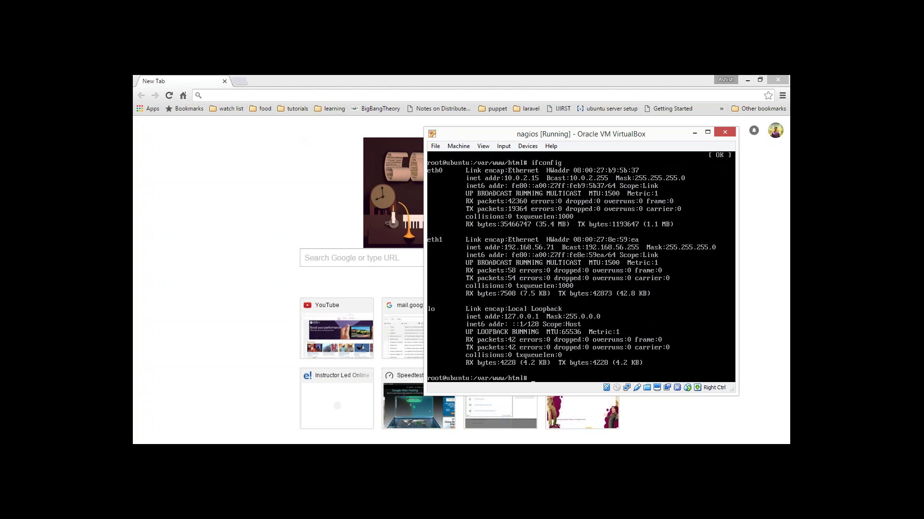
Load the Nagios web interface at 192.168.56.71/nagios3 in Chrome
{"action": "left_click", "coordinate": [314, 96]}
{"action": "type", "text": "192.168.2.1"}
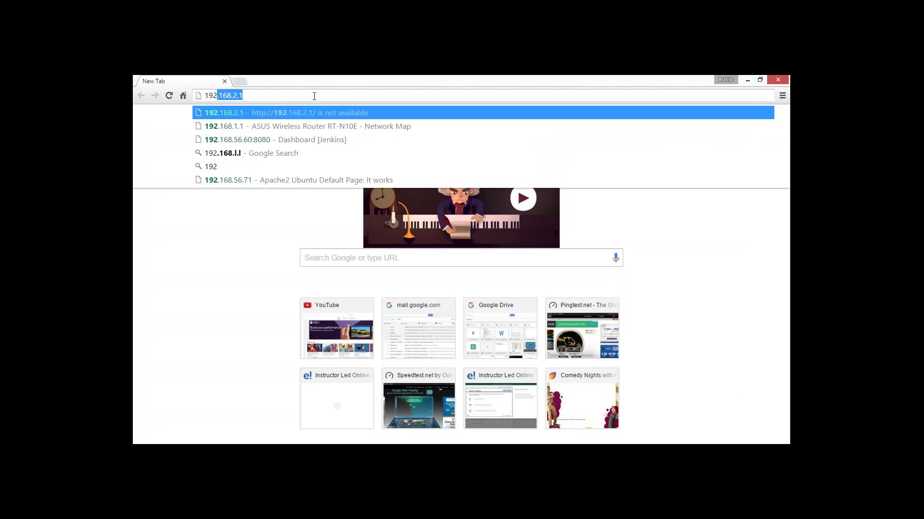
{"action": "key", "text": "BackSpace"}
{"action": "key", "text": "BackSpace"}
{"action": "type", "text": "56"}
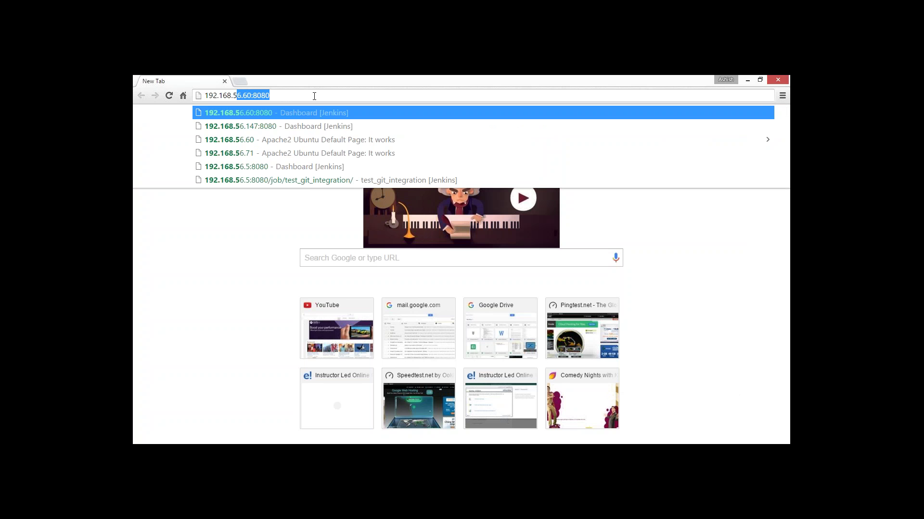
{"action": "type", "text": ".71"}
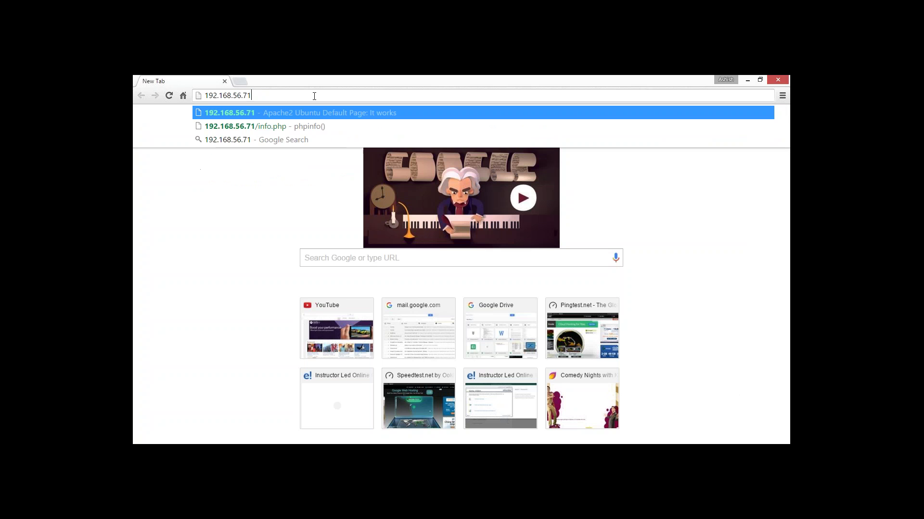
{"action": "type", "text": "/nagio"}
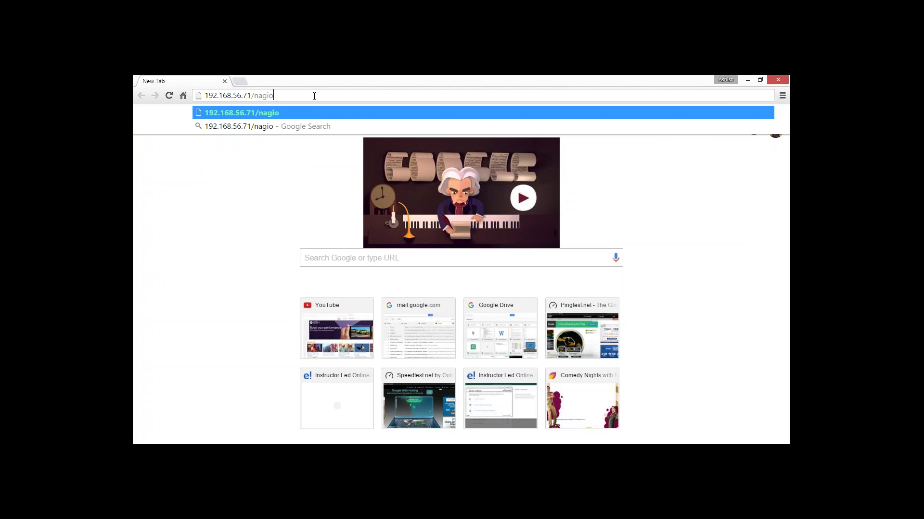
{"action": "type", "text": "s3"}
{"action": "key", "text": "Return"}
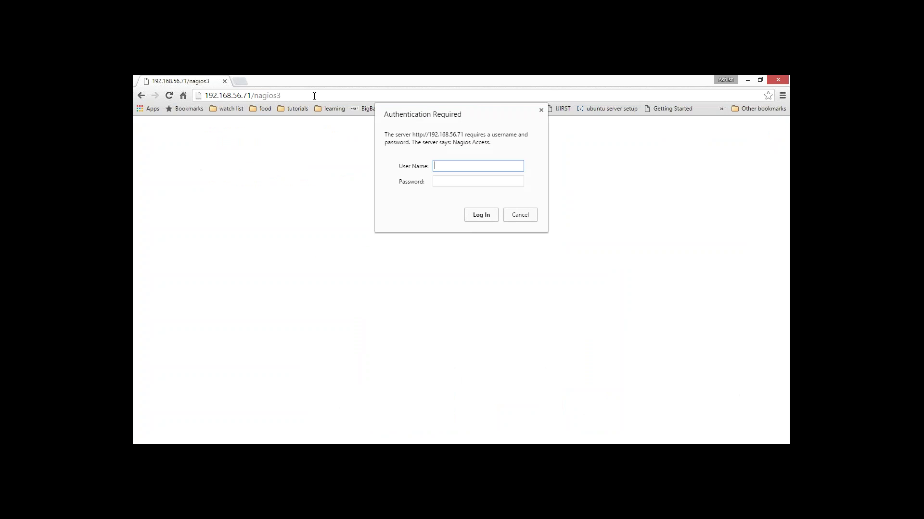
Log in to Nagios as nagiosadmin with the account password and save the password in the browser
{"action": "type", "text": "nagiosadmi"}
{"action": "key", "text": "Tab"}
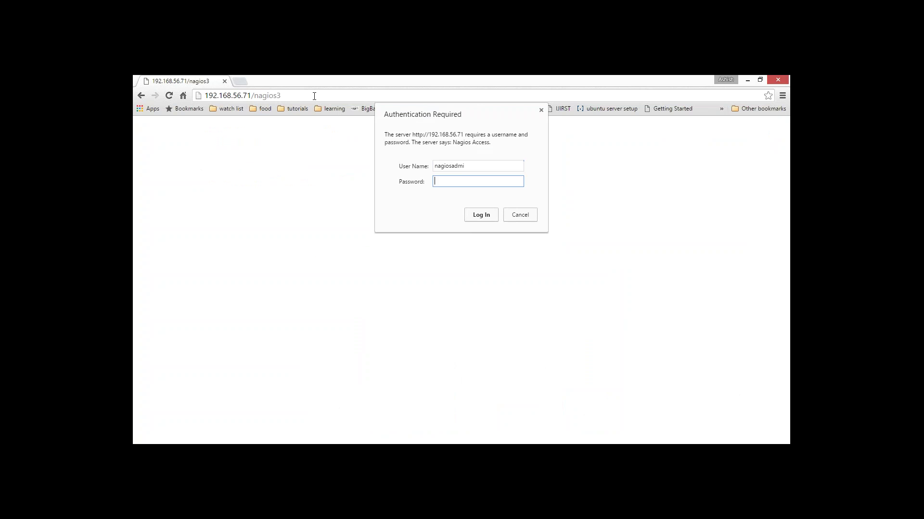
{"action": "key", "text": "shift+Tab"}
{"action": "key", "text": "End"}
{"action": "type", "text": "n"}
{"action": "key", "text": "Tab"}
{"action": "type", "text": "**********"}
{"action": "key", "text": "Return"}
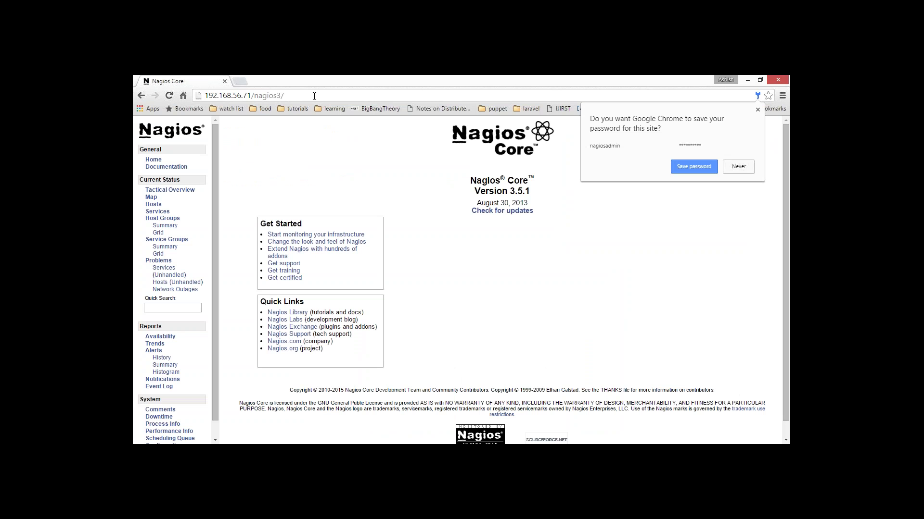
{"action": "left_click", "coordinate": [709, 170]}
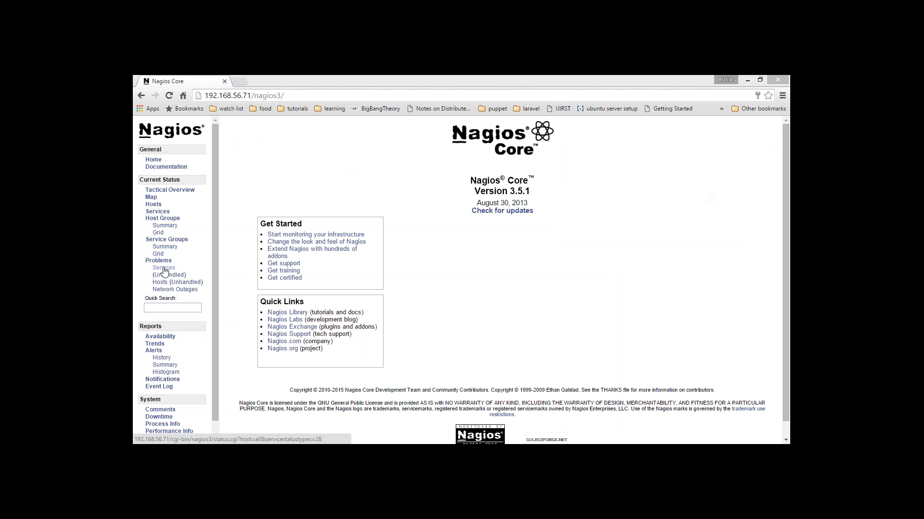
Review the host status list, then examine the status and status information of each localhost service in Nagios
{"action": "left_click", "coordinate": [159, 208]}
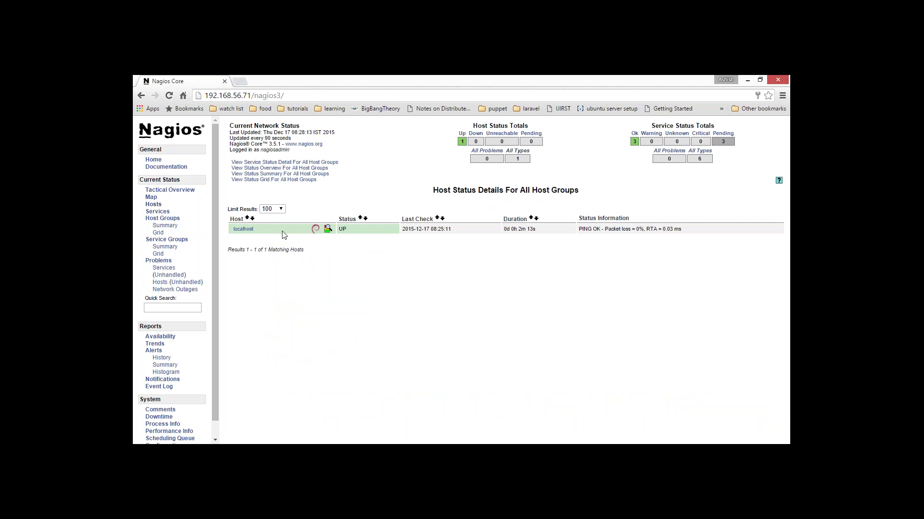
{"action": "left_click", "coordinate": [157, 211]}
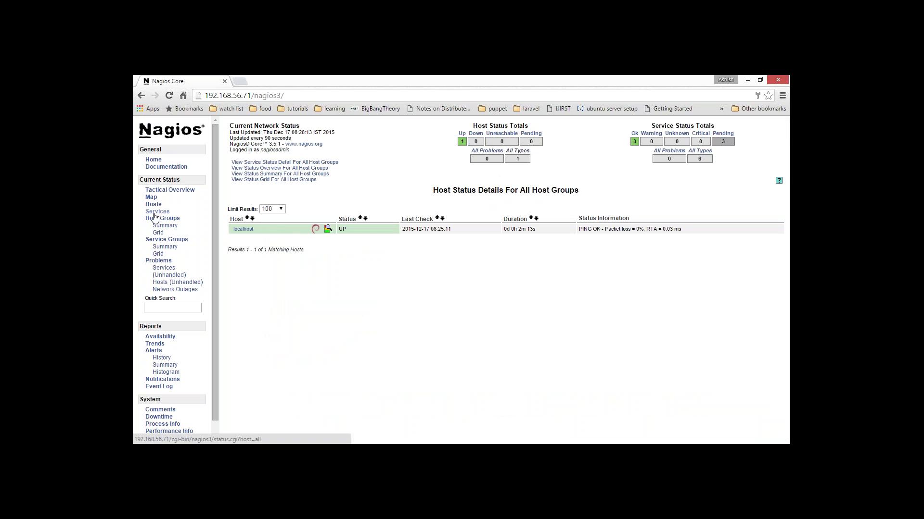
{"action": "left_click_drag", "start_coordinate": [291, 223], "coordinate": [342, 271]}
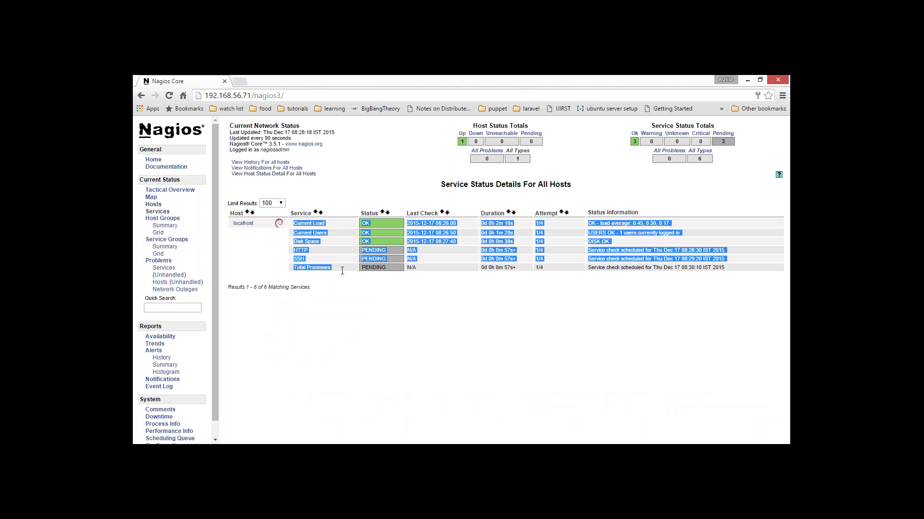
{"action": "left_click", "coordinate": [372, 322]}
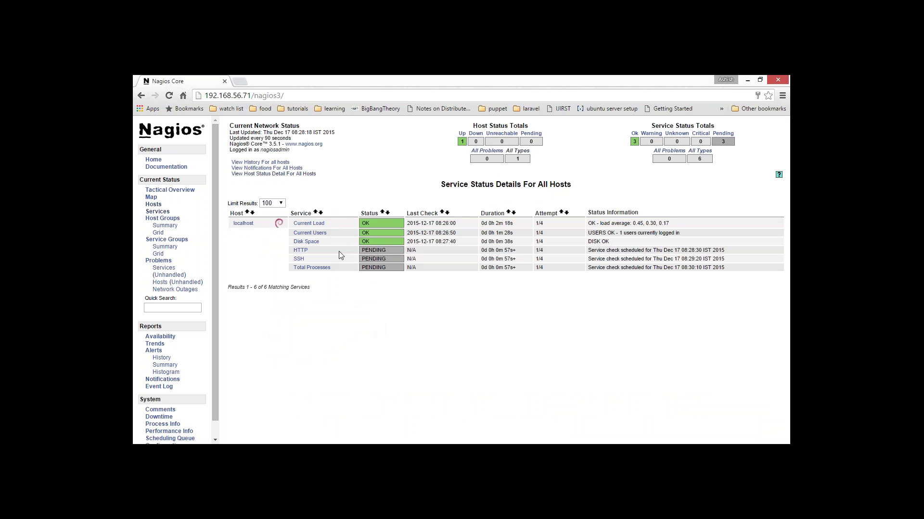
{"action": "left_click_drag", "start_coordinate": [336, 250], "coordinate": [331, 268]}
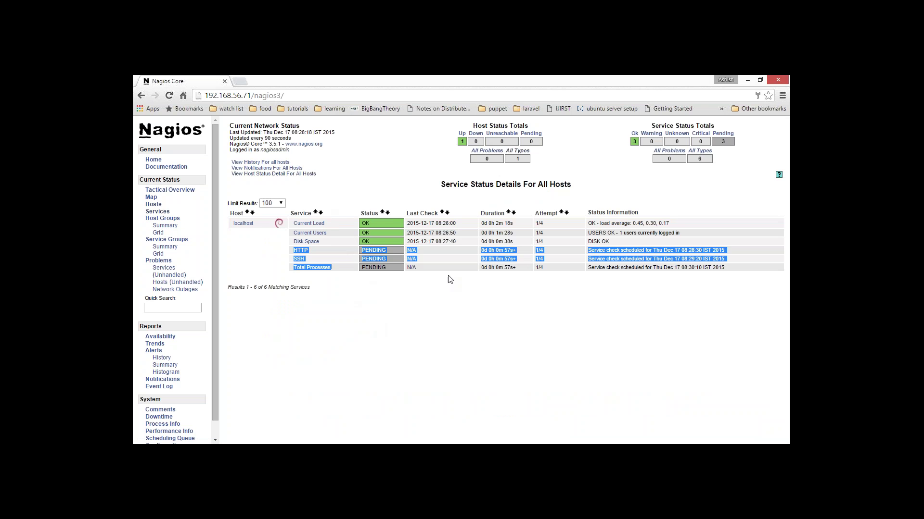
{"action": "left_click", "coordinate": [612, 320]}
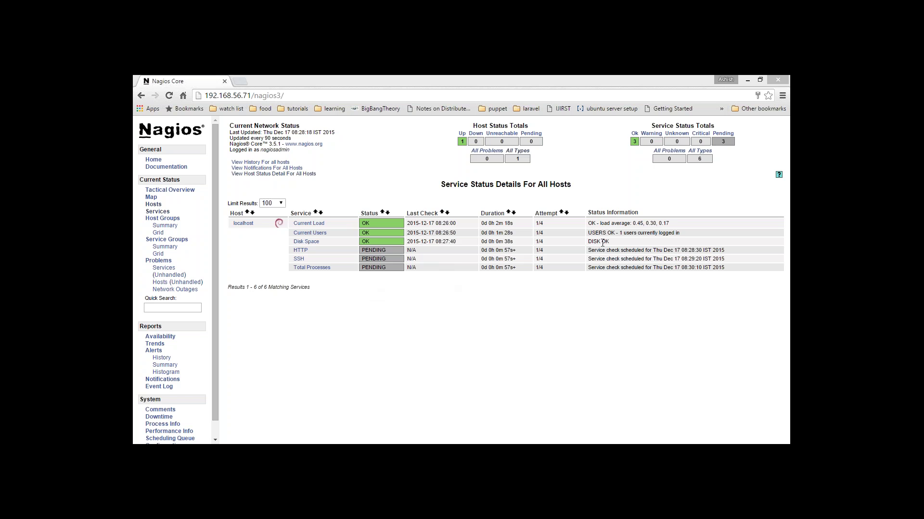
{"action": "left_click_drag", "start_coordinate": [608, 241], "coordinate": [593, 224]}
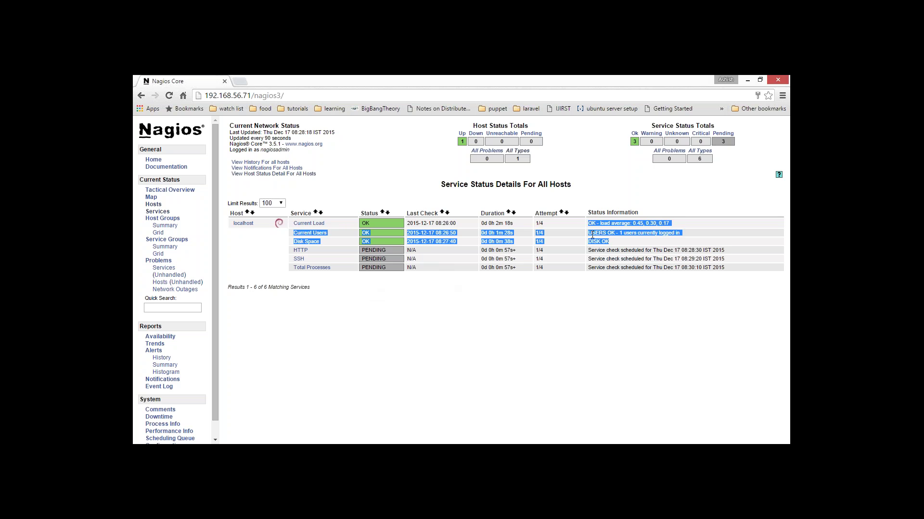
{"action": "left_click", "coordinate": [593, 224]}
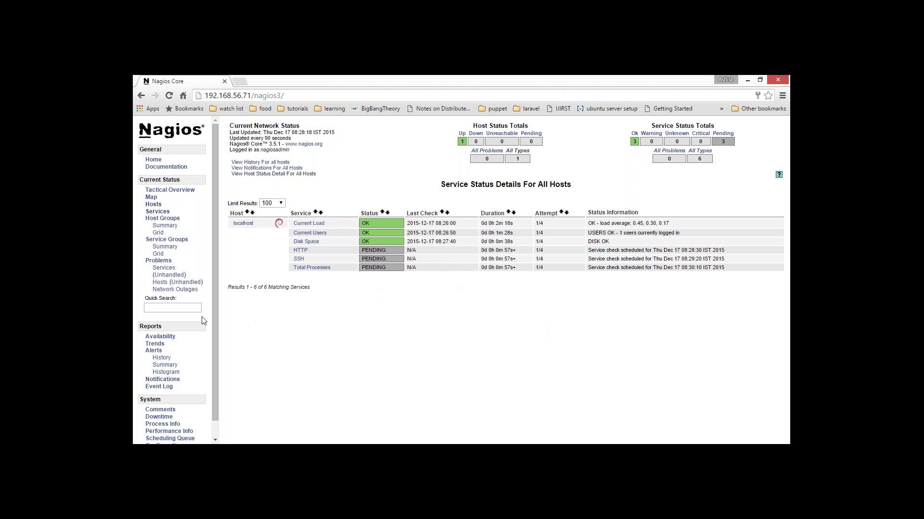
Switch to the nagios-client virtual machine and log in with the user name and account password
{"action": "key", "text": "alt+Tab"}
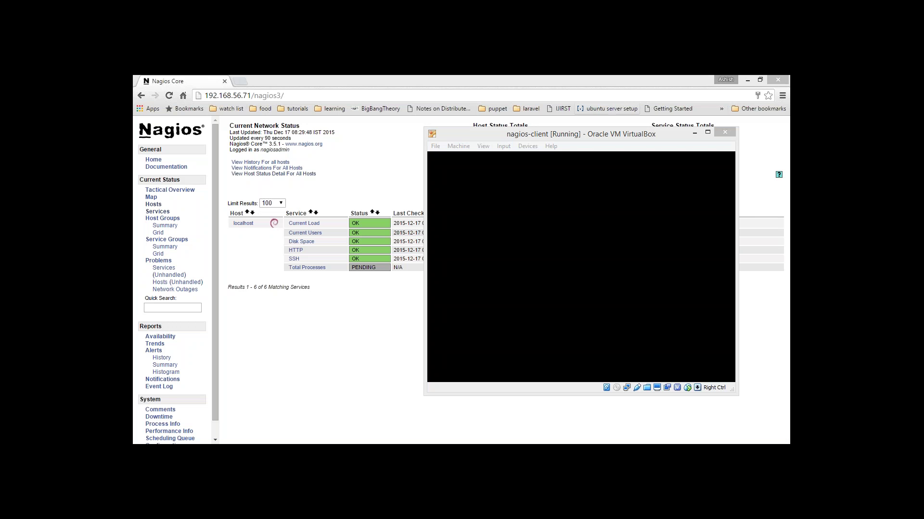
{"action": "key", "text": "Return"}
{"action": "key", "text": "Return"}
{"action": "type", "text": "ashish"}
{"action": "key", "text": "Return"}
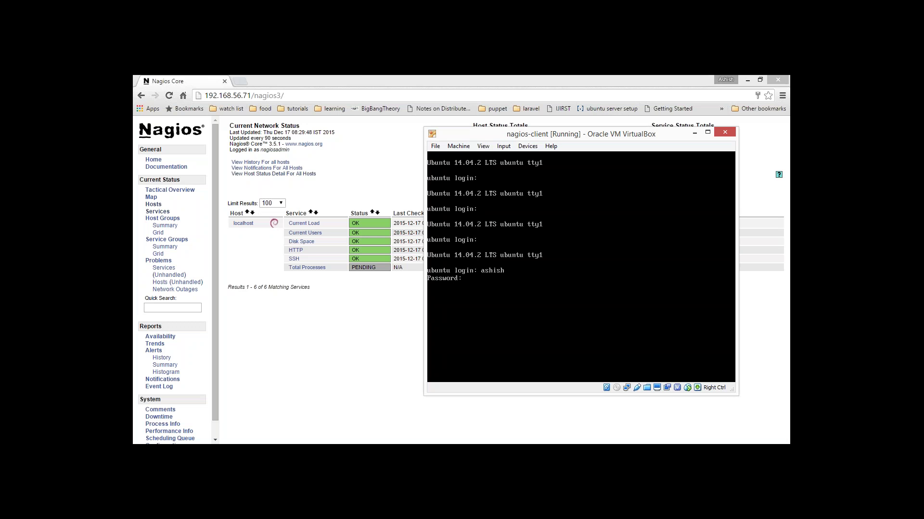
{"action": "key", "text": "Return"}
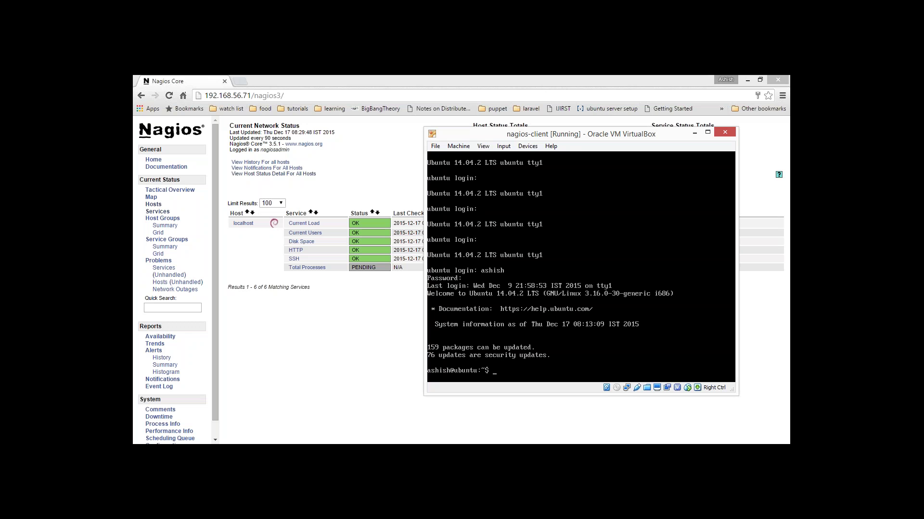
Become root with sudo su and the account password, and refresh the package lists with apt-get update
{"action": "type", "text": "sudo su"}
{"action": "key", "text": "Return"}
{"action": "key", "text": "Return"}
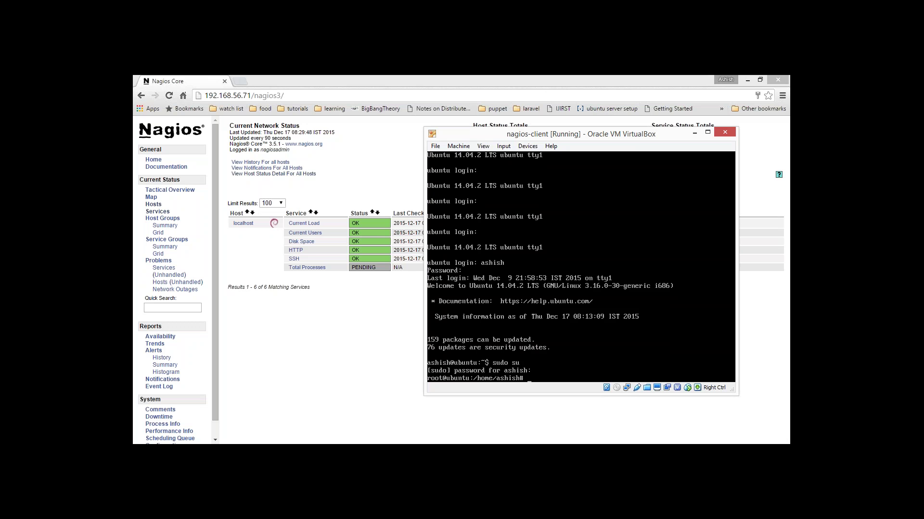
{"action": "key", "text": "Return"}
{"action": "key", "text": "Return"}
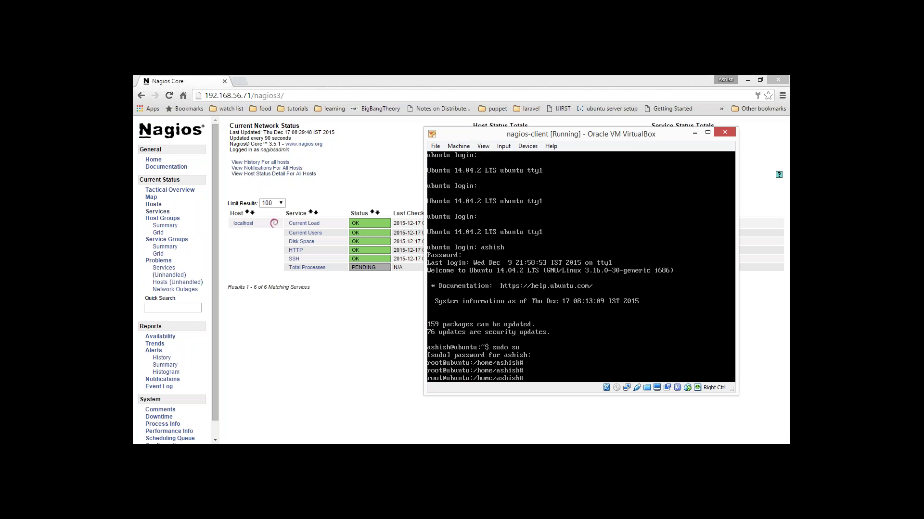
{"action": "type", "text": "apt-get update"}
{"action": "key", "text": "Return"}
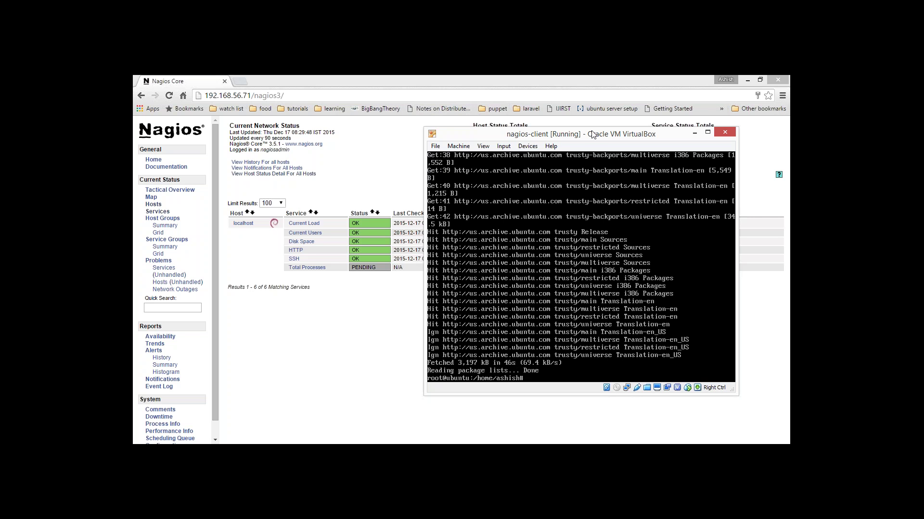
Install the nagios-nrpe-server and nagios-plugins packages on nagios-client with apt-get install, accepting the additional packages
{"action": "type", "text": "egt"}
{"action": "key", "text": "BackSpace"}
{"action": "key", "text": "BackSpace"}
{"action": "type", "text": "get install nagios-nrpw"}
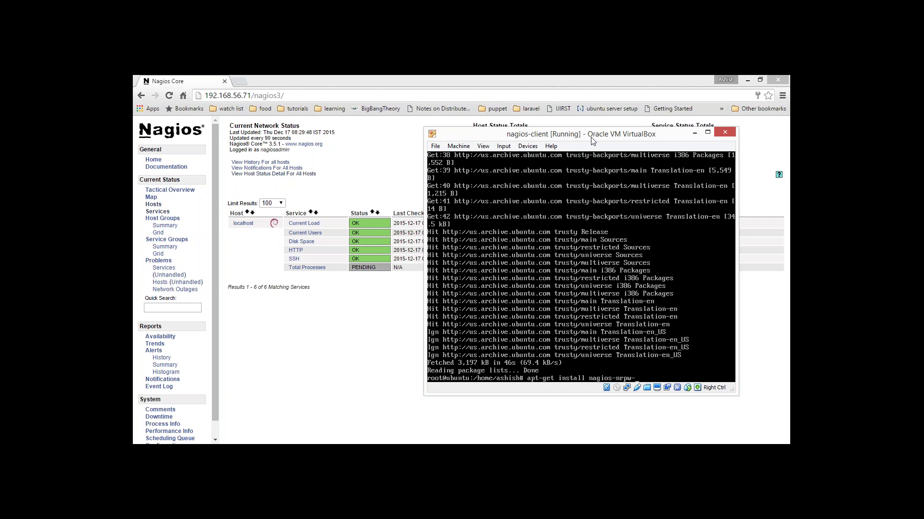
{"action": "type", "text": "-server"}
{"action": "type", "text": " nagios-pl"}
{"action": "type", "text": "y"}
{"action": "type", "text": "ugin"}
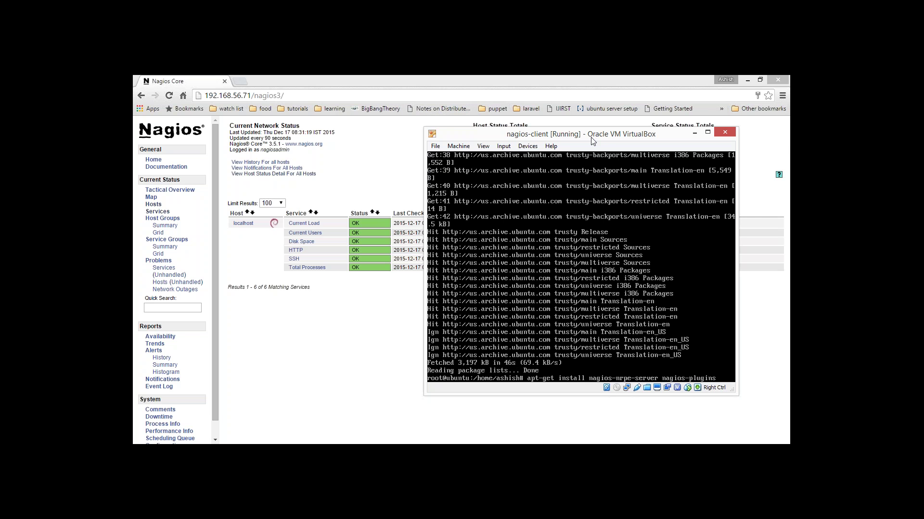
{"action": "type", "text": "s"}
{"action": "key", "text": "Return"}
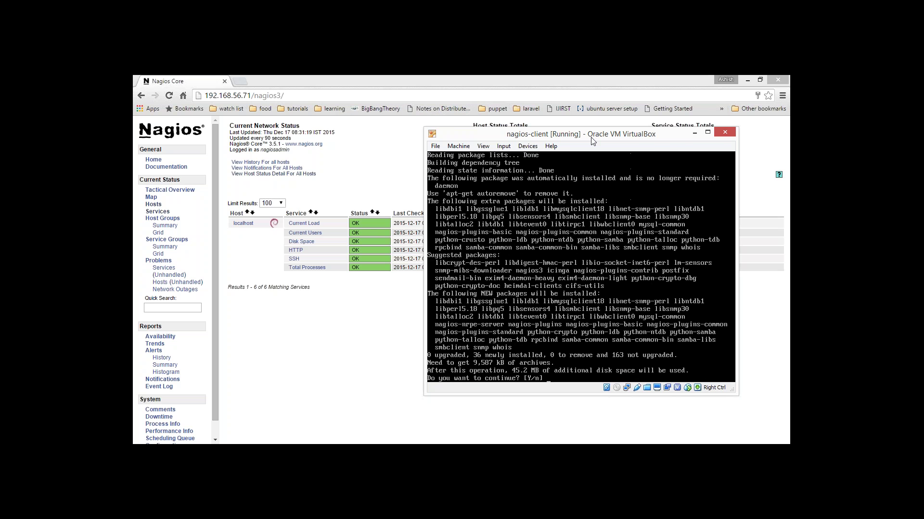
{"action": "type", "text": "Y"}
{"action": "key", "text": "Return"}
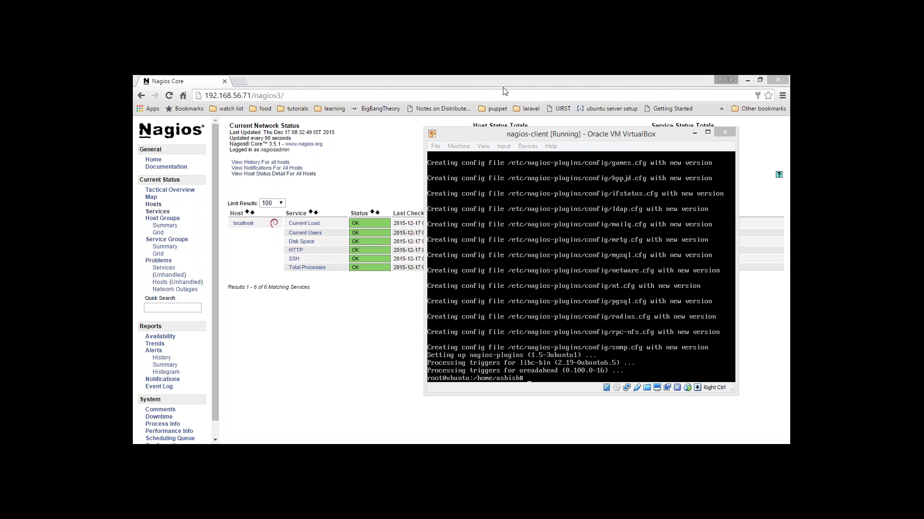
Open /etc/nagios/nrpe.cfg in vim on the nagios-client machine
{"action": "left_click", "coordinate": [574, 139]}
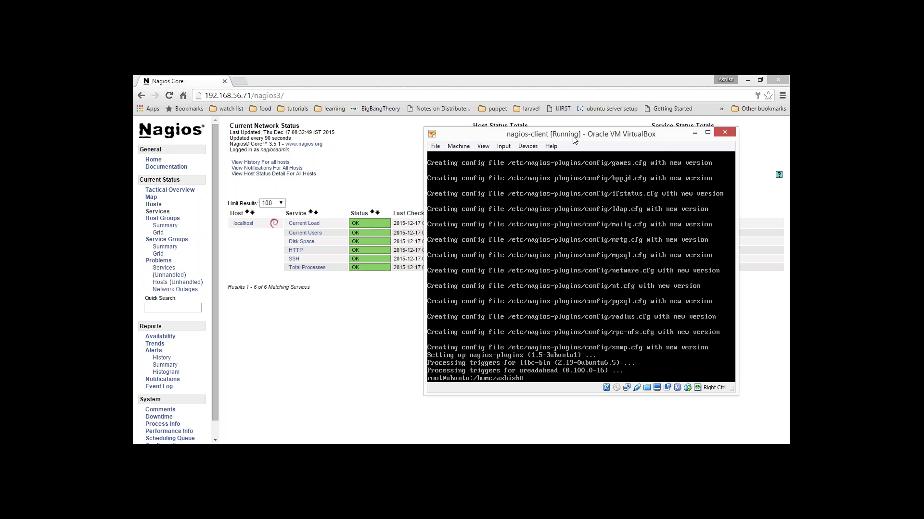
{"action": "key", "text": "Return"}
{"action": "key", "text": "Return"}
{"action": "type", "text": "vim /etc/nagios"}
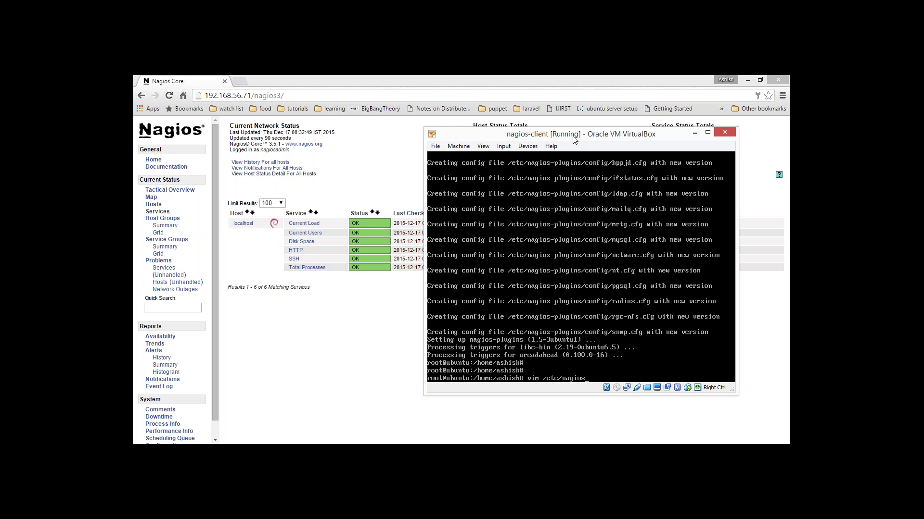
{"action": "type", "text": "nr"}
{"action": "key", "text": "BackSpace"}
{"action": "key", "text": "BackSpace"}
{"action": "type", "text": "/nrpe.cfg"}
{"action": "key", "text": "Return"}
Go to the ALLOWED HOST ADDRESSES section of nrpe.cfg and turn on line numbering with :set nu
{"action": "key", "text": "Down"}
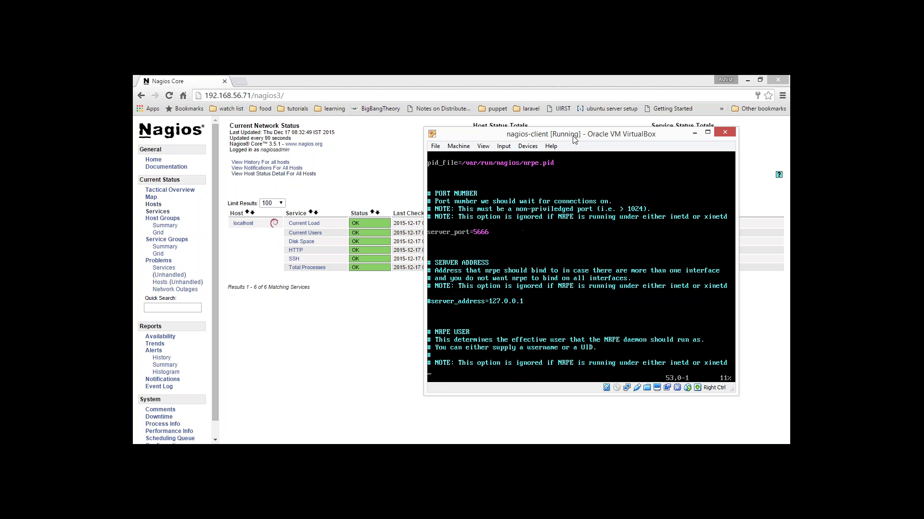
{"action": "key", "text": "Down"}
{"action": "key", "text": "Down"}
{"action": "key", "text": "Down"}
{"action": "key", "text": "Down"}
{"action": "key", "text": "Down"}
{"action": "key", "text": "Down"}
{"action": "key", "text": "Down"}
{"action": "key", "text": "Down"}
{"action": "key", "text": "Down"}
{"action": "key", "text": "Down"}
{"action": "key", "text": "Down"}
{"action": "key", "text": "Down"}
{"action": "key", "text": "Down"}
{"action": "key", "text": "Down"}
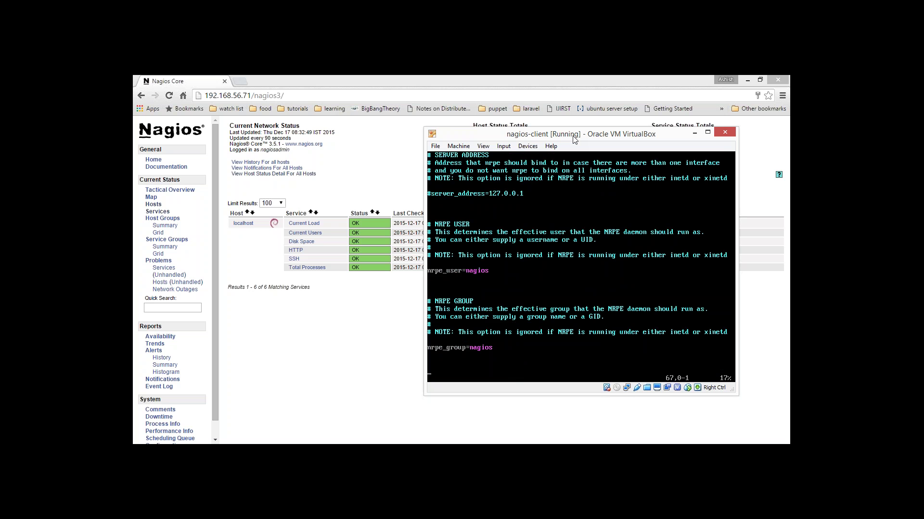
{"action": "key", "text": "Down"}
{"action": "key", "text": "Down"}
{"action": "key", "text": "Down"}
{"action": "key", "text": "Down"}
{"action": "key", "text": "Down"}
{"action": "key", "text": "Down"}
{"action": "key", "text": "Down"}
{"action": "key", "text": "Down"}
{"action": "key", "text": "Down"}
{"action": "key", "text": "Down"}
{"action": "key", "text": "Down"}
{"action": "key", "text": "Down"}
{"action": "key", "text": "Down"}
{"action": "key", "text": "Down"}
{"action": "key", "text": "Down"}
{"action": "key", "text": "Down"}
{"action": "key", "text": "Down"}
{"action": "key", "text": "Down"}
{"action": "key", "text": "Down"}
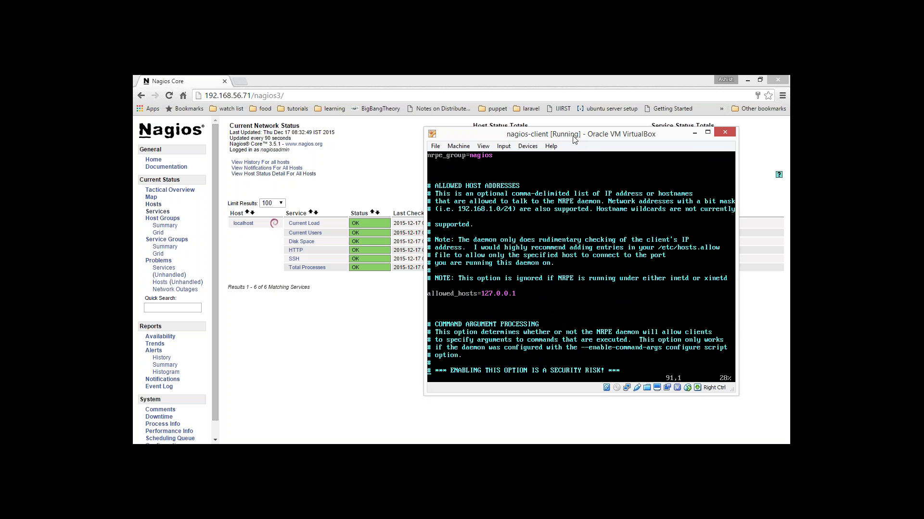
{"action": "key", "text": "Up"}
{"action": "key", "text": "Up"}
{"action": "key", "text": "Up"}
{"action": "key", "text": "Up"}
{"action": "key", "text": "Up"}
{"action": "key", "text": "Up"}
{"action": "key", "text": "Up"}
{"action": "key", "text": "Up"}
{"action": "key", "text": "Up"}
{"action": "key", "text": "Up"}
{"action": "type", "text": ":set nu"}
{"action": "key", "text": "Return"}
Append 192.168.56.71 after 127.0.0.1 on the allowed_hosts line, separated by a space, then save nrpe.cfg and quit vim
{"action": "key", "text": "Up"}
{"action": "key", "text": "Up"}
{"action": "key", "text": "i"}
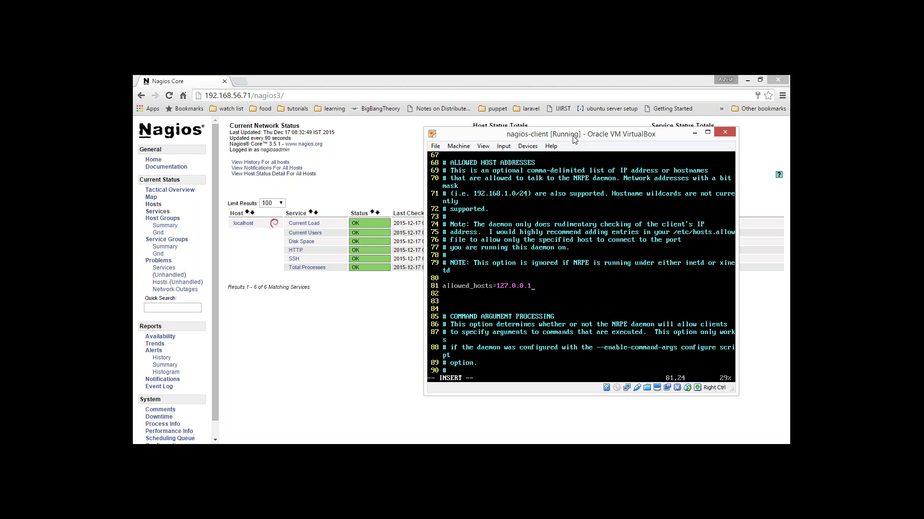
{"action": "type", "text": "192.168.56.71"}
{"action": "key", "text": "Escape"}
{"action": "type", "text": ":wq"}
{"action": "key", "text": "Return"}
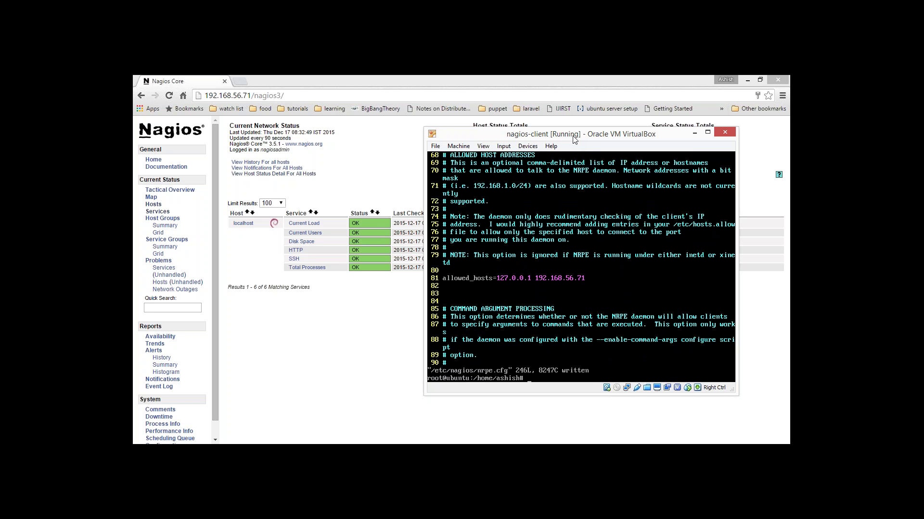
Start the nagios-nrpe-server service on nagios-client
{"action": "type", "text": "service nagios-nrpe-server start"}
{"action": "key", "text": "Return"}
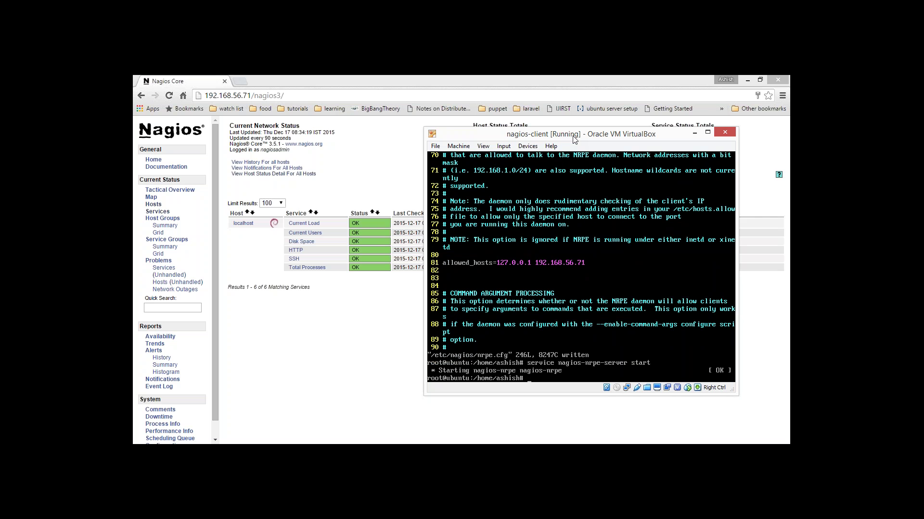
{"action": "key", "text": "Return"}
{"action": "key", "text": "Return"}
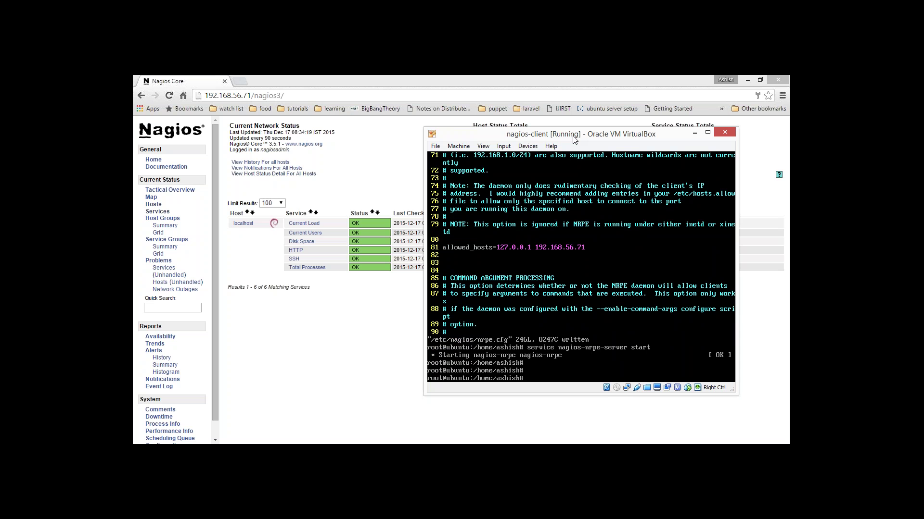
Restart the nagios-nrpe-server service by reusing the previous start command as restart
{"action": "key", "text": "Up"}
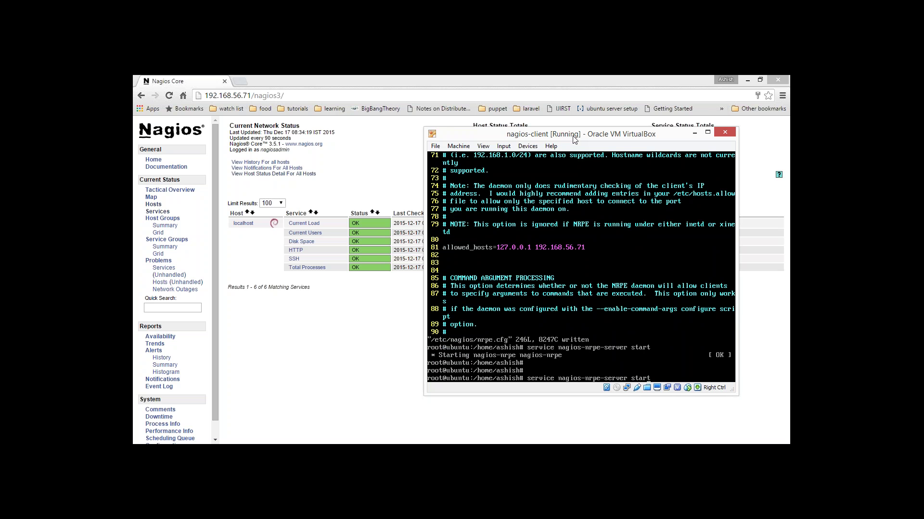
{"action": "key", "text": "Left"}
{"action": "key", "text": "Left"}
{"action": "key", "text": "Left"}
{"action": "key", "text": "Left"}
{"action": "key", "text": "Left"}
{"action": "type", "text": "re"}
{"action": "key", "text": "Return"}
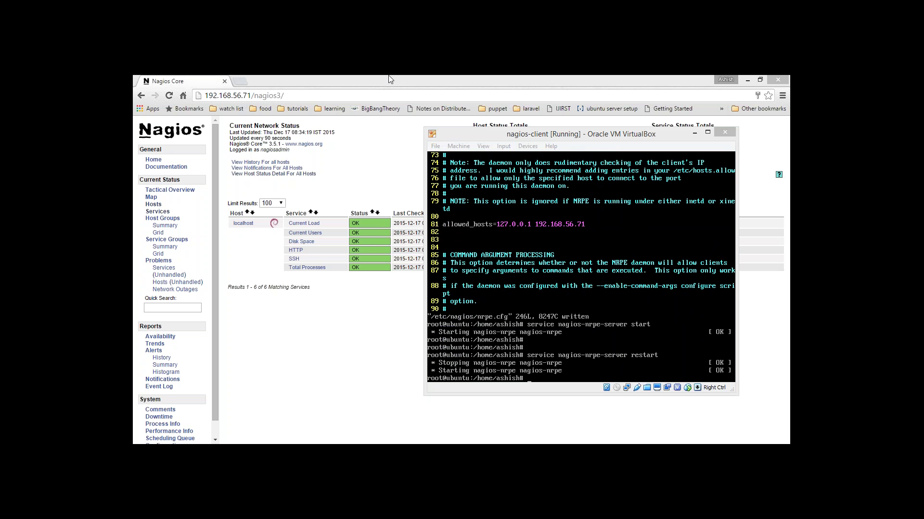
Change to the /usr/share/nagios-plugins directory and list its contents
{"action": "left_click", "coordinate": [647, 140]}
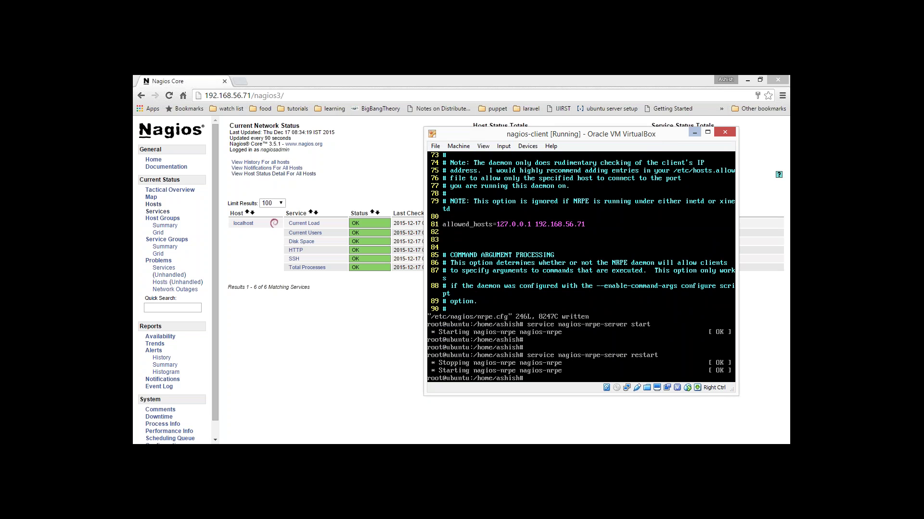
{"action": "key", "text": "Return"}
{"action": "key", "text": "Return"}
{"action": "key", "text": "Return"}
{"action": "type", "text": "cd"}
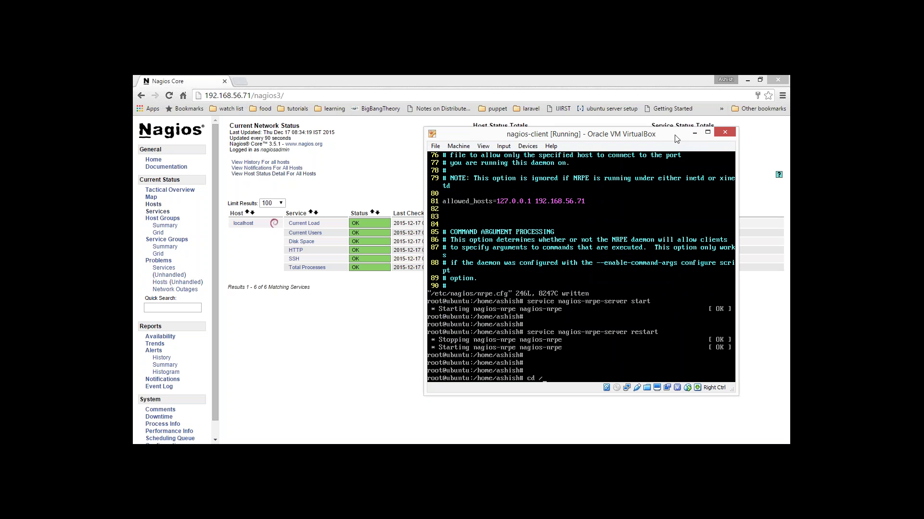
{"action": "type", "text": " /usr/share/na"}
{"action": "key", "text": "Tab"}
{"action": "key", "text": "Tab"}
{"action": "key", "text": "Tab"}
{"action": "type", "text": "gi"}
{"action": "key", "text": "Tab"}
{"action": "key", "text": "Tab"}
{"action": "key", "text": "Tab"}
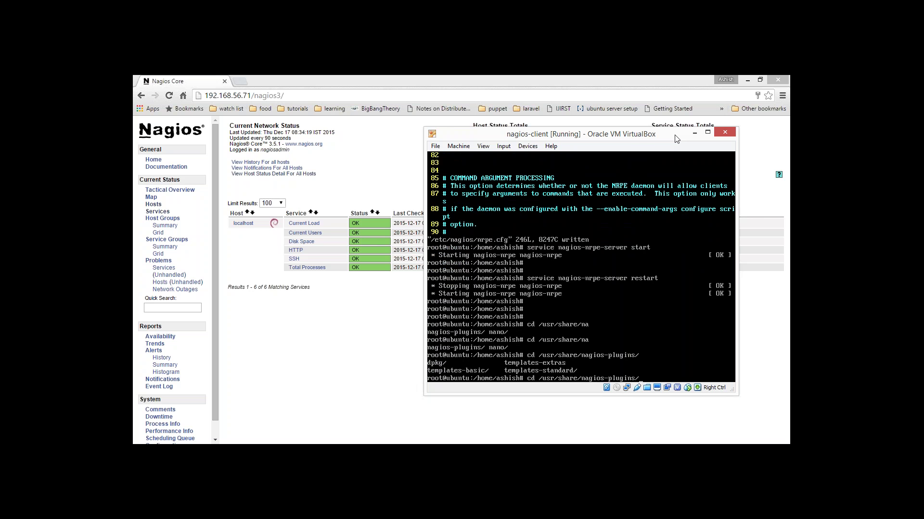
{"action": "key", "text": "Return"}
{"action": "type", "text": "ls"}
{"action": "key", "text": "Return"}
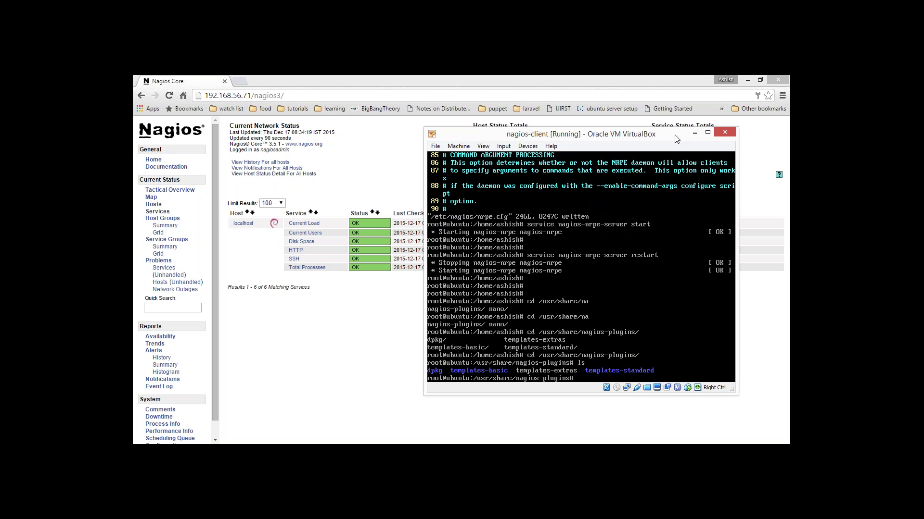
Go back up to /usr, change to /var/lib/nagios and list its contents to look for the plugins
{"action": "type", "text": "cd .."}
{"action": "key", "text": "Return"}
{"action": "type", "text": "cd ."}
{"action": "key", "text": "Return"}
{"action": "type", "text": "cd .."}
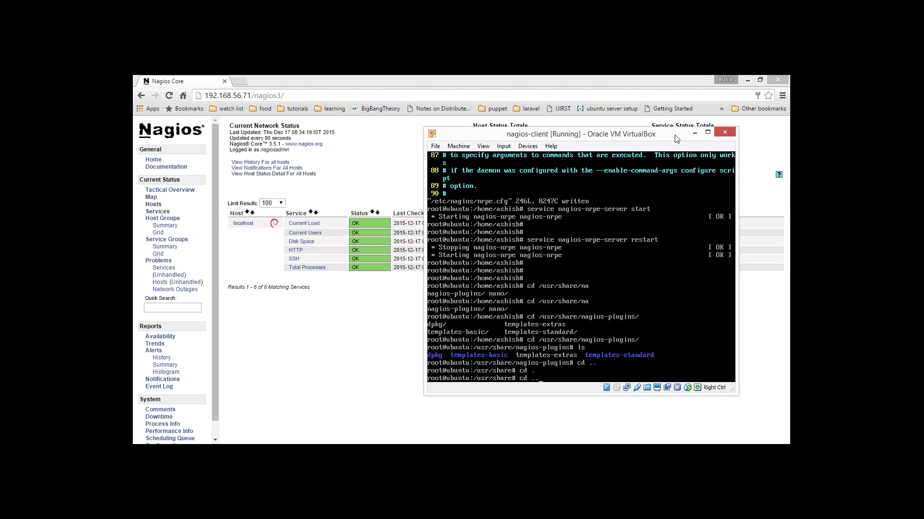
{"action": "key", "text": "Return"}
{"action": "type", "text": "cd /var/lib/n"}
{"action": "key", "text": "Tab"}
{"action": "key", "text": "Tab"}
{"action": "key", "text": "Tab"}
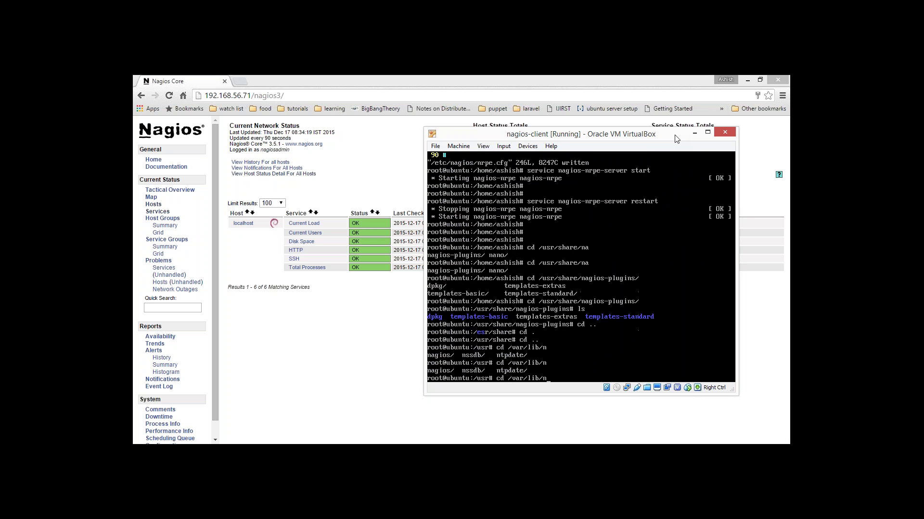
{"action": "type", "text": "g"}
{"action": "key", "text": "Tab"}
{"action": "key", "text": "Return"}
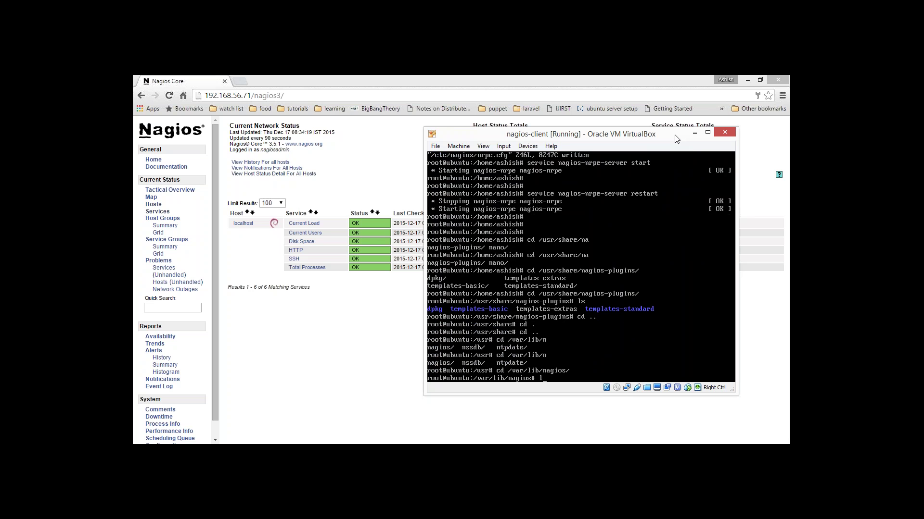
{"action": "type", "text": "ls"}
{"action": "key", "text": "Return"}
Browse the folders under /usr/lib, change to /usr/lib/nagios/plugins and list the check plugins there
{"action": "type", "text": "cd"}
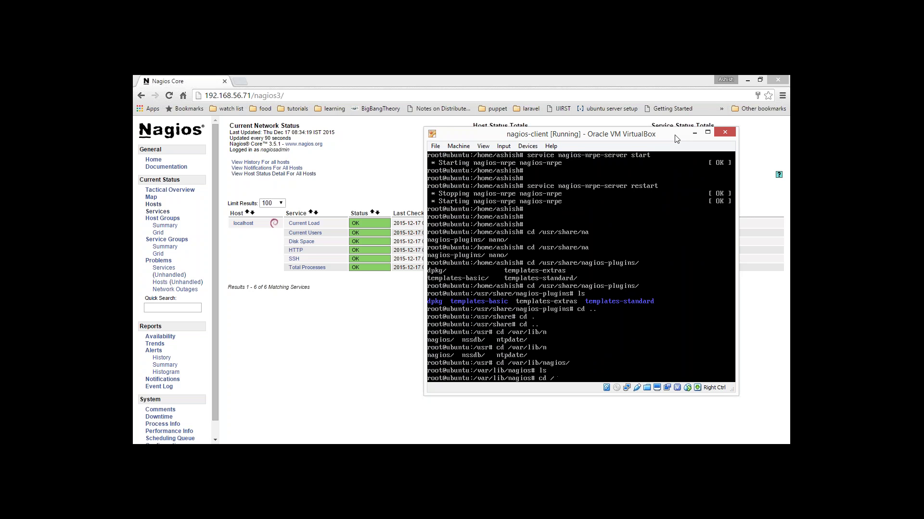
{"action": "type", "text": " /usr/include/"}
{"action": "key", "text": "BackSpace"}
{"action": "key", "text": "BackSpace"}
{"action": "key", "text": "BackSpace"}
{"action": "key", "text": "BackSpace"}
{"action": "key", "text": "BackSpace"}
{"action": "key", "text": "BackSpace"}
{"action": "key", "text": "BackSpace"}
{"action": "key", "text": "BackSpace"}
{"action": "type", "text": "lib/"}
{"action": "key", "text": "Tab"}
{"action": "key", "text": "Tab"}
{"action": "key", "text": "y"}
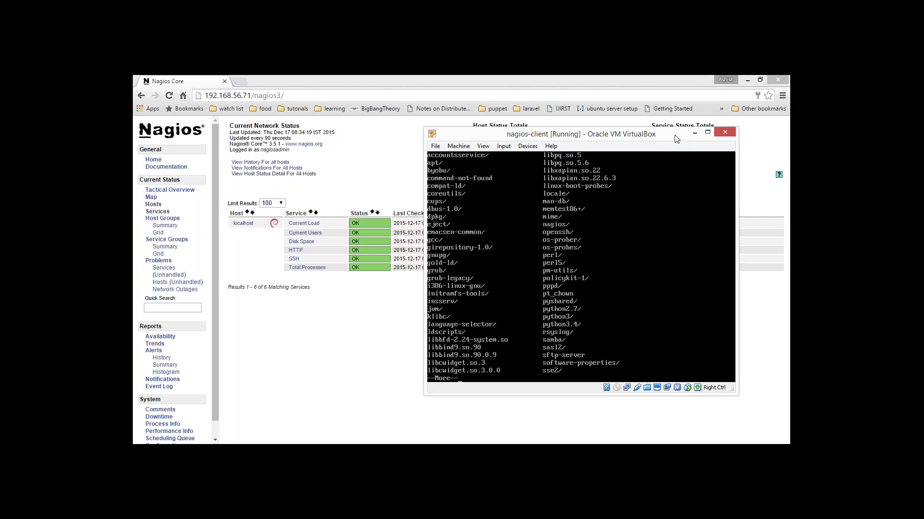
{"action": "key", "text": "space"}
{"action": "type", "text": "nagios/plugins/"}
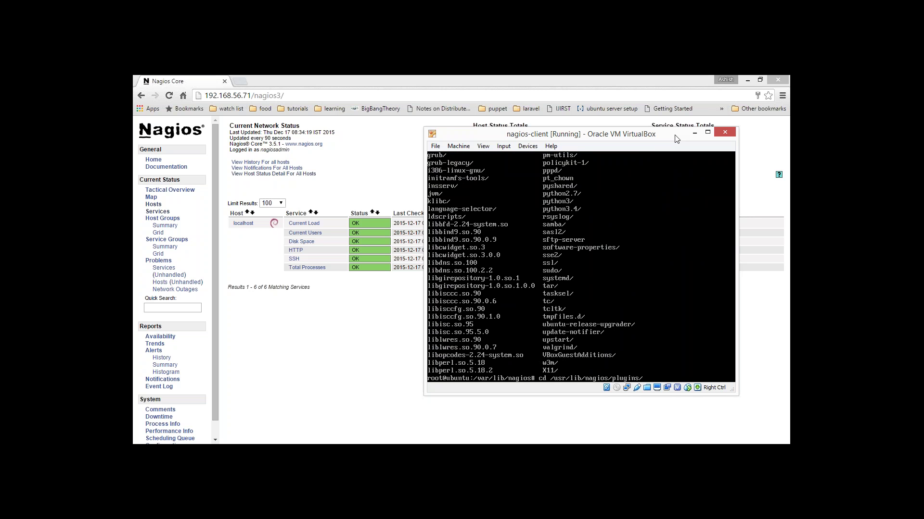
{"action": "key", "text": "Return"}
{"action": "type", "text": "ls"}
{"action": "key", "text": "Return"}
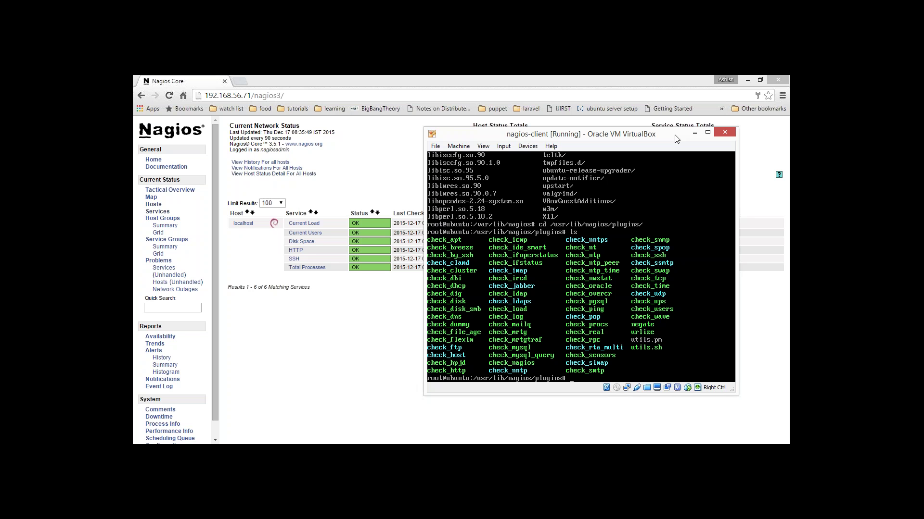
{"action": "key", "text": "Return"}
{"action": "key", "text": "Return"}
{"action": "key", "text": "Return"}
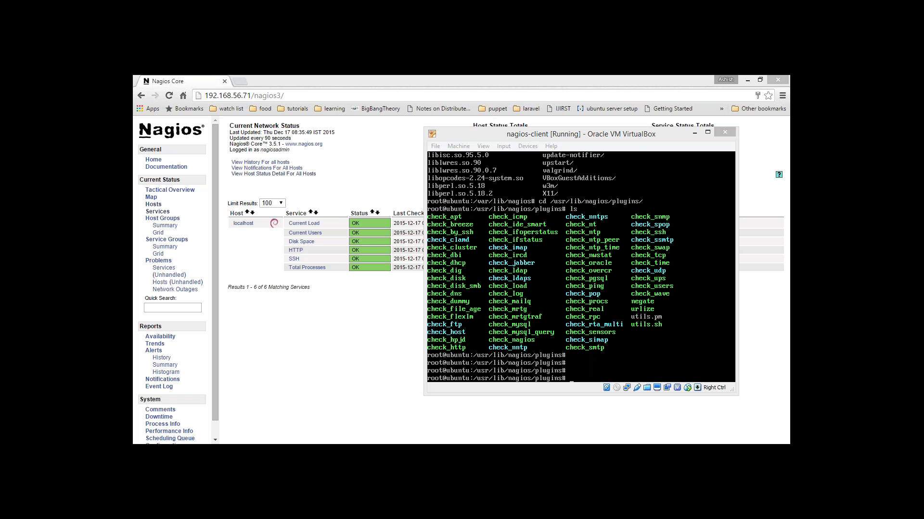
Switch to the nagios virtual machine, change to /etc/nagios3/conf.d/ and list its configuration files in short and long format
{"action": "key", "text": "alt+Tab"}
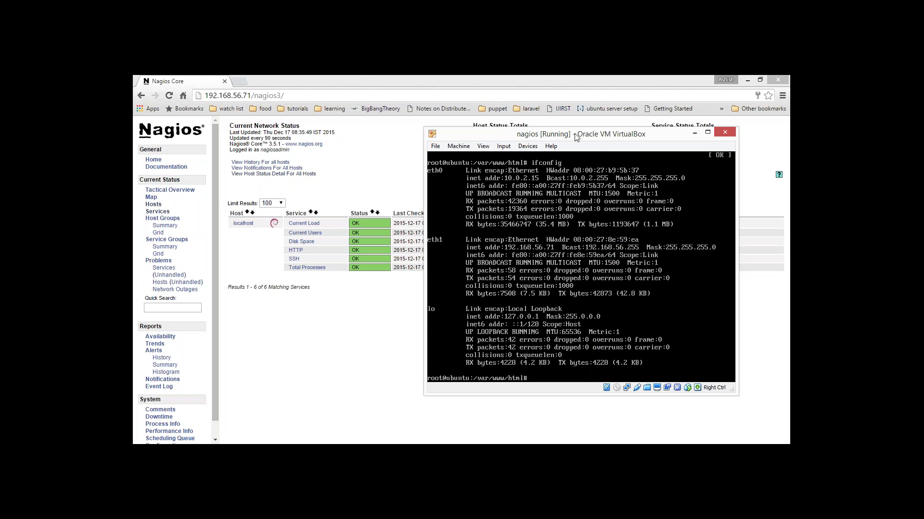
{"action": "key", "text": "Return"}
{"action": "key", "text": "Return"}
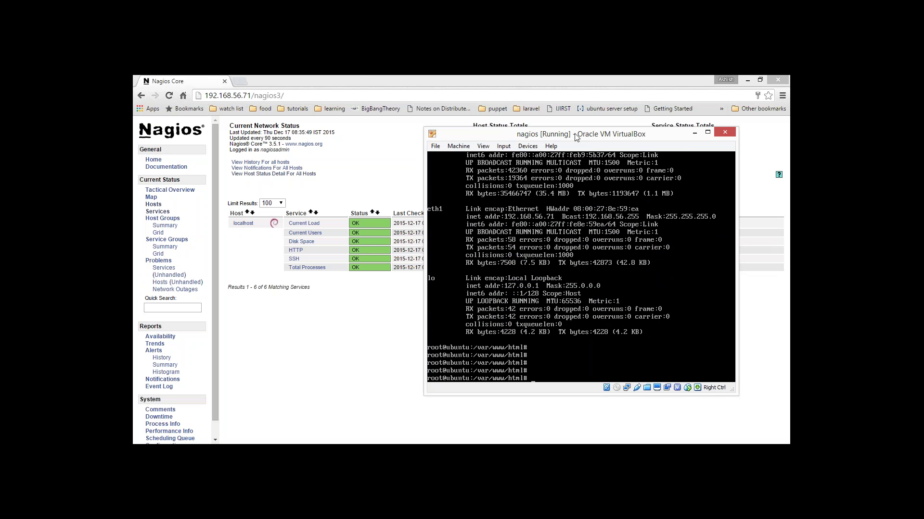
{"action": "type", "text": "cd /etc/nagios3/conf.d/"}
{"action": "key", "text": "Return"}
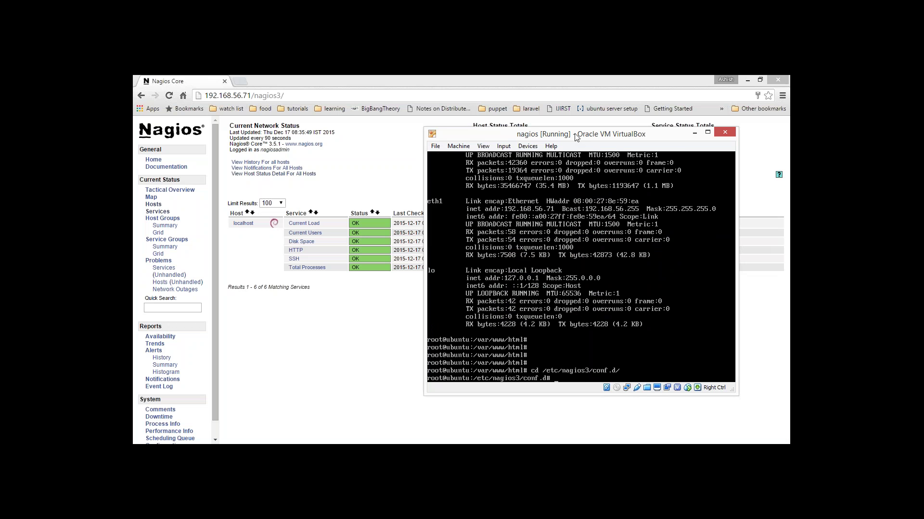
{"action": "type", "text": "ls"}
{"action": "key", "text": "Return"}
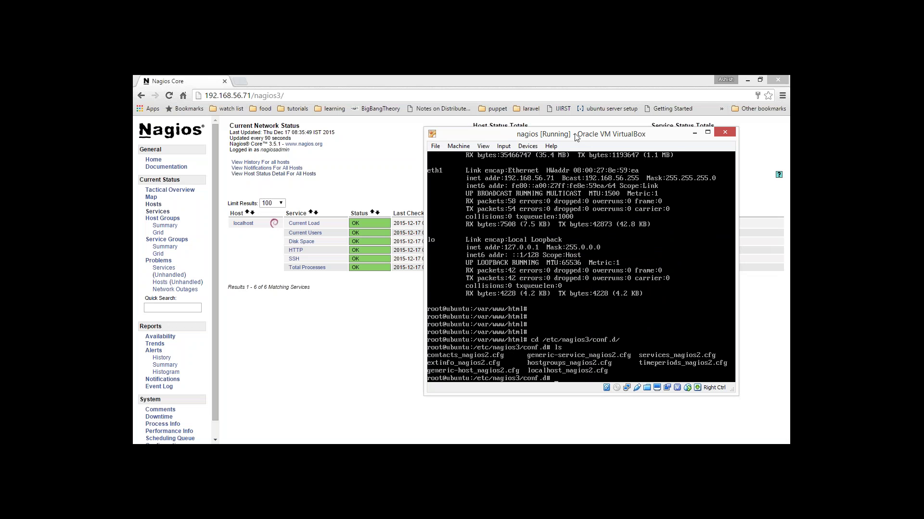
{"action": "type", "text": "ls -l"}
{"action": "key", "text": "Return"}
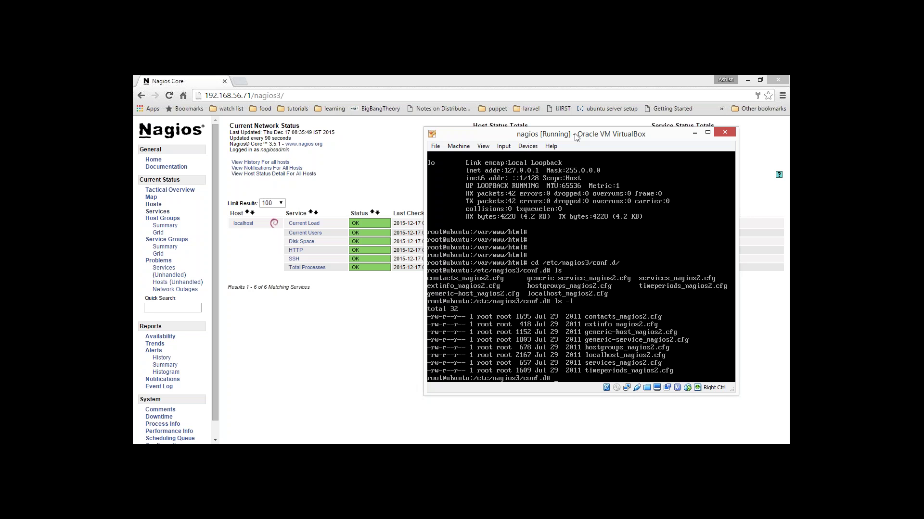
{"action": "key", "text": "Return"}
{"action": "key", "text": "Return"}
{"action": "key", "text": "Return"}
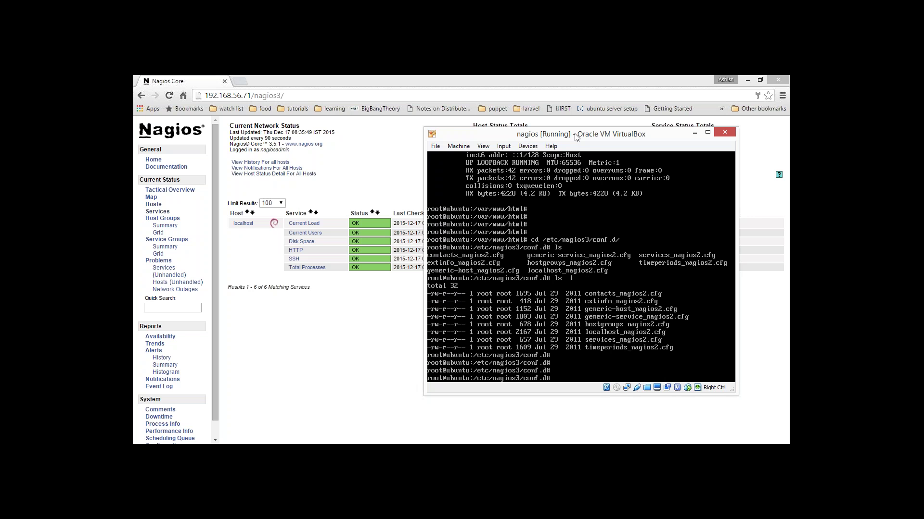
Open localhost_nagios2.cfg in vim and turn on line numbering with :set nu
{"action": "type", "text": "vi"}
{"action": "key", "text": "BackSpace"}
{"action": "key", "text": "BackSpace"}
{"action": "type", "text": "loca"}
{"action": "key", "text": "Tab"}
{"action": "key", "text": "Return"}
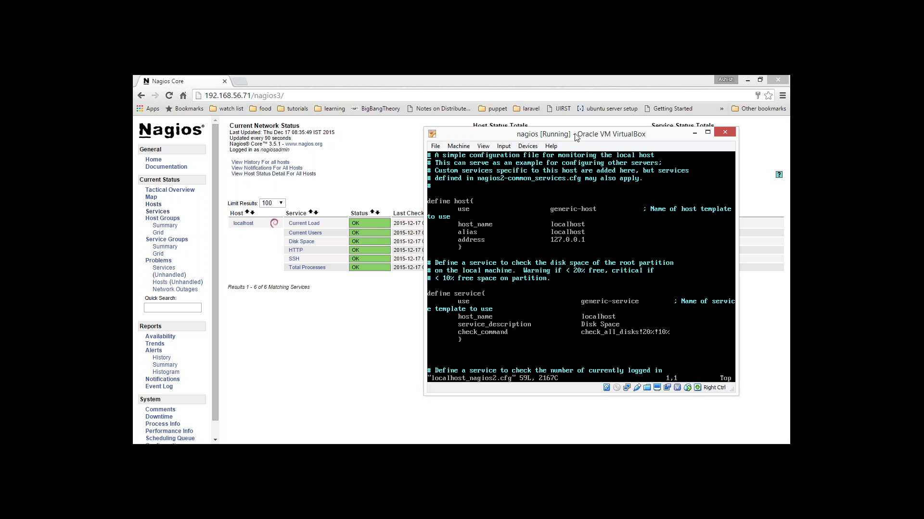
{"action": "key", "text": "Down"}
{"action": "key", "text": "Down"}
{"action": "key", "text": "Down"}
{"action": "type", "text": ":set nu"}
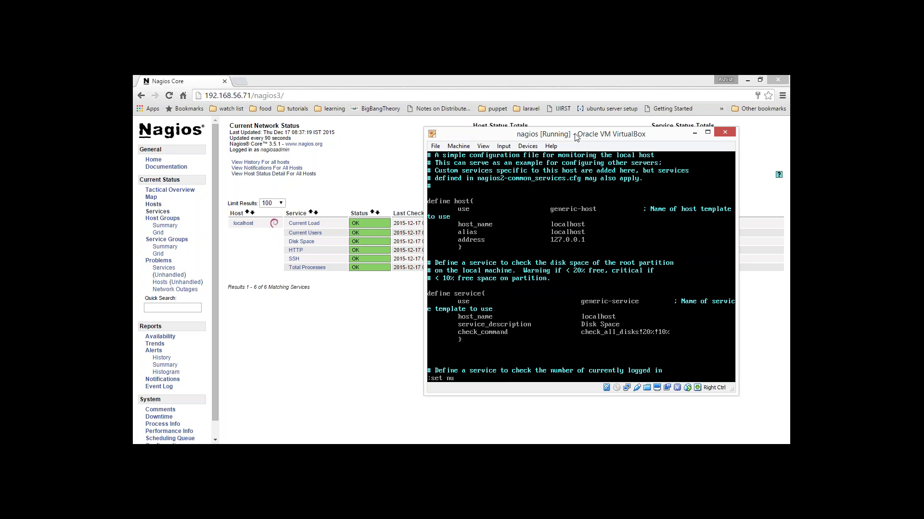
{"action": "key", "text": "Return"}
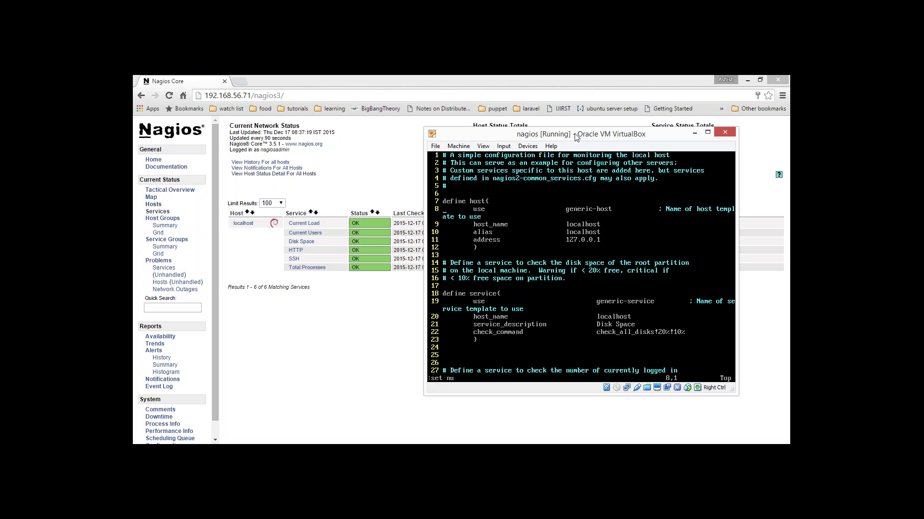
Read through localhost_nagios2.cfg, examining the host definition and the disk space, current users, total processes and load service definitions
{"action": "key", "text": "Down"}
{"action": "key", "text": "Down"}
{"action": "key", "text": "Right"}
{"action": "key", "text": "Right"}
{"action": "key", "text": "dollar"}
{"action": "key", "text": "Down"}
{"action": "key", "text": "Down"}
{"action": "key", "text": "Down"}
{"action": "key", "text": "Down"}
{"action": "key", "text": "Down"}
{"action": "key", "text": "Down"}
{"action": "key", "text": "Down"}
{"action": "key", "text": "Down"}
{"action": "key", "text": "Down"}
{"action": "key", "text": "Down"}
{"action": "key", "text": "Down"}
{"action": "key", "text": "Down"}
{"action": "key", "text": "Down"}
{"action": "key", "text": "Down"}
{"action": "key", "text": "Down"}
{"action": "key", "text": "Down"}
{"action": "key", "text": "Down"}
{"action": "key", "text": "Down"}
{"action": "key", "text": "Down"}
{"action": "key", "text": "Down"}
{"action": "key", "text": "Down"}
{"action": "key", "text": "Down"}
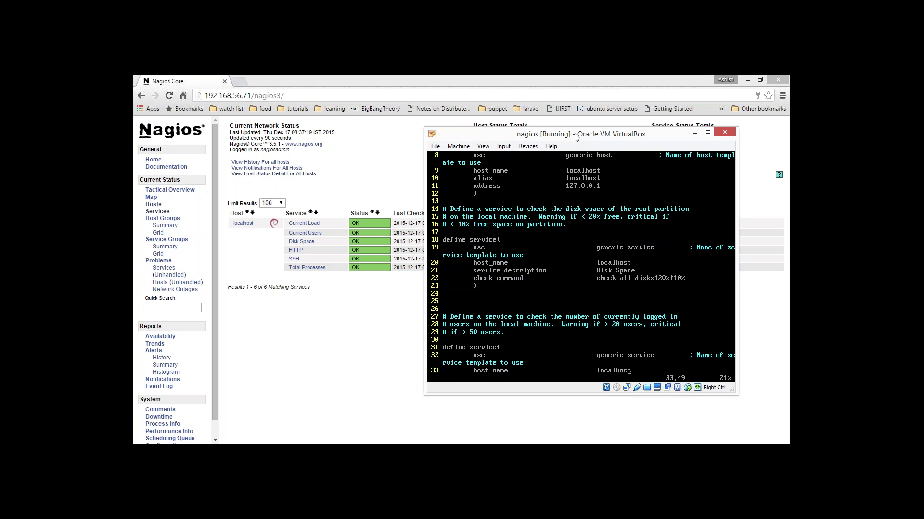
{"action": "key", "text": "Down"}
{"action": "key", "text": "Down"}
{"action": "key", "text": "Down"}
{"action": "key", "text": "Down"}
{"action": "key", "text": "Down"}
{"action": "key", "text": "Down"}
{"action": "key", "text": "Down"}
{"action": "key", "text": "Down"}
{"action": "key", "text": "Down"}
{"action": "key", "text": "Down"}
{"action": "key", "text": "Down"}
{"action": "key", "text": "Down"}
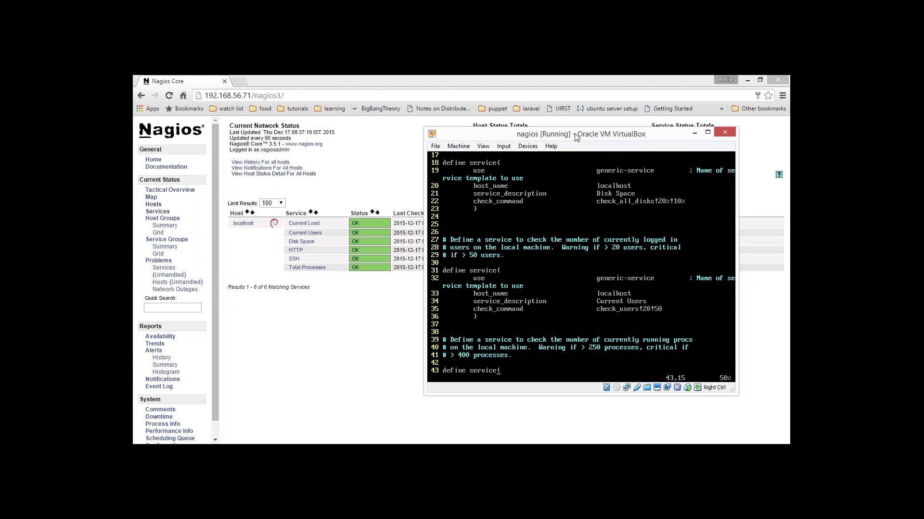
{"action": "key", "text": "Down"}
{"action": "key", "text": "Down"}
{"action": "key", "text": "Down"}
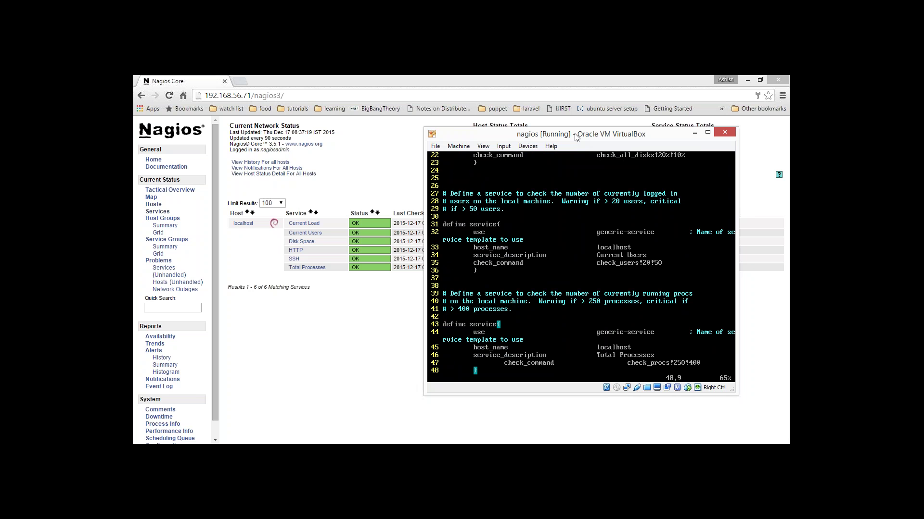
{"action": "key", "text": "Down"}
{"action": "key", "text": "Down"}
{"action": "key", "text": "Down"}
{"action": "key", "text": "Down"}
{"action": "key", "text": "Down"}
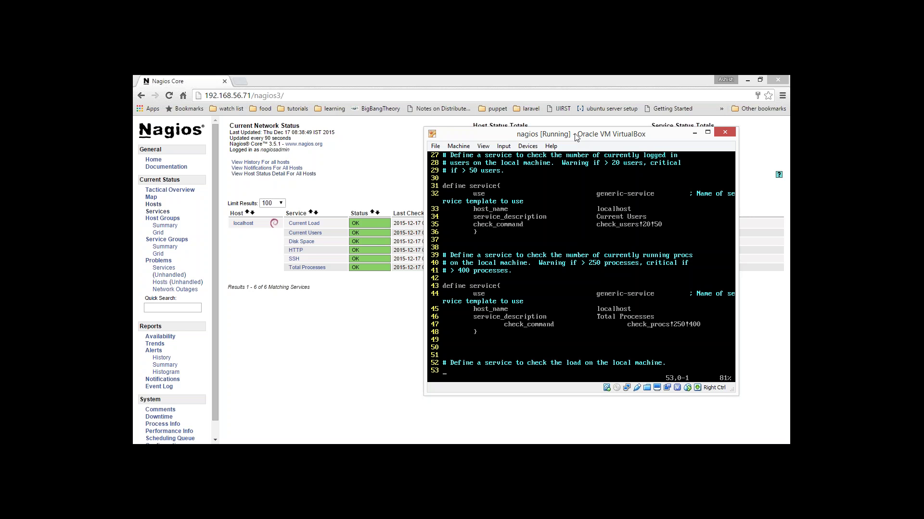
{"action": "type", "text": "define service{ \tuse\t\t\t\tgeneric-service\t\t; Name of service template to use \thost_name\t\t\tlocalhost \tservice_description\t\tCurrent Load \t\tcheck_command\t\t\tcheck_load!5.0!4.0!3.0!10.0!6.0!4.0 \t}"}
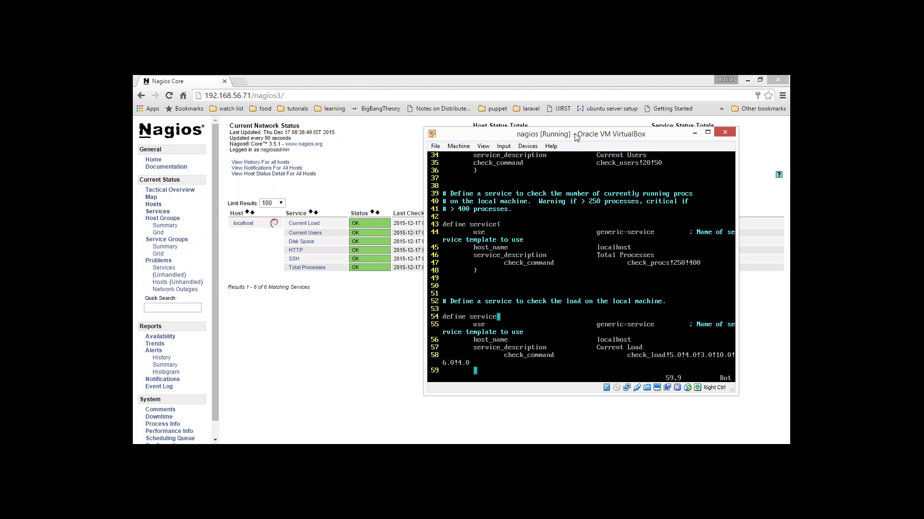
Quit vim without saving, clear the terminal and list the files in /etc/nagios3/conf.d
{"action": "key", "text": "Up"}
{"action": "type", "text": ":q"}
{"action": "key", "text": "Return"}
{"action": "key", "text": "Return"}
{"action": "type", "text": "c"}
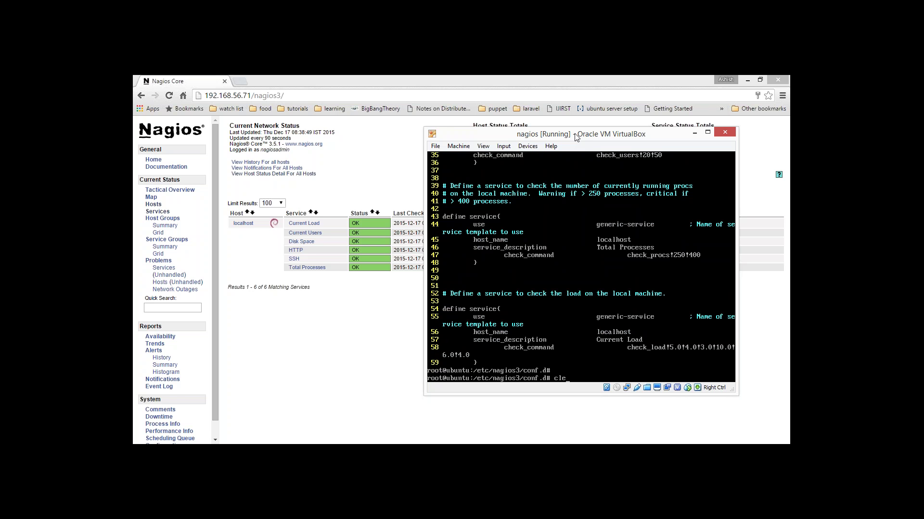
{"action": "type", "text": "lear"}
{"action": "key", "text": "Return"}
{"action": "type", "text": "ls"}
{"action": "key", "text": "Return"}
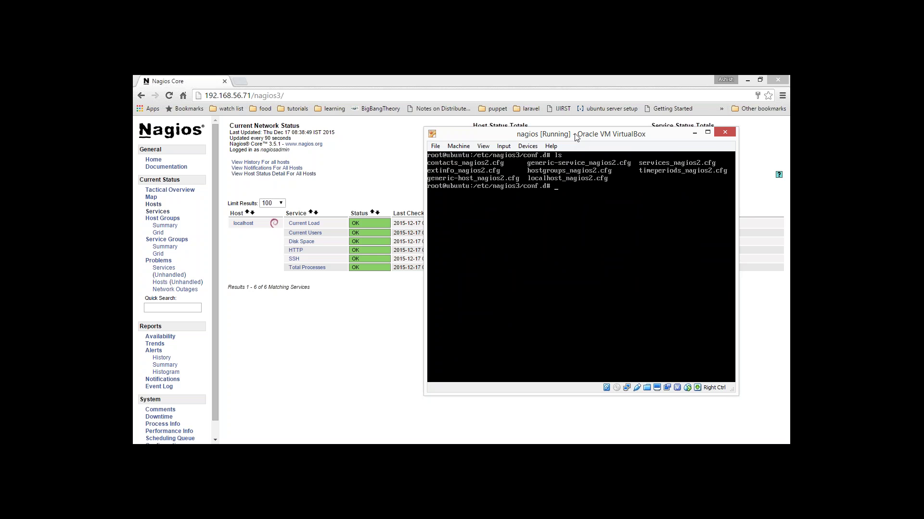
Create monitor_nagios_client.cfg in vim and enter insert mode
{"action": "type", "text": "vim moit"}
{"action": "key", "text": "BackSpace"}
{"action": "key", "text": "BackSpace"}
{"action": "type", "text": "nitor_nagios_client.cfg"}
{"action": "key", "text": "Return"}
{"action": "key", "text": "i"}
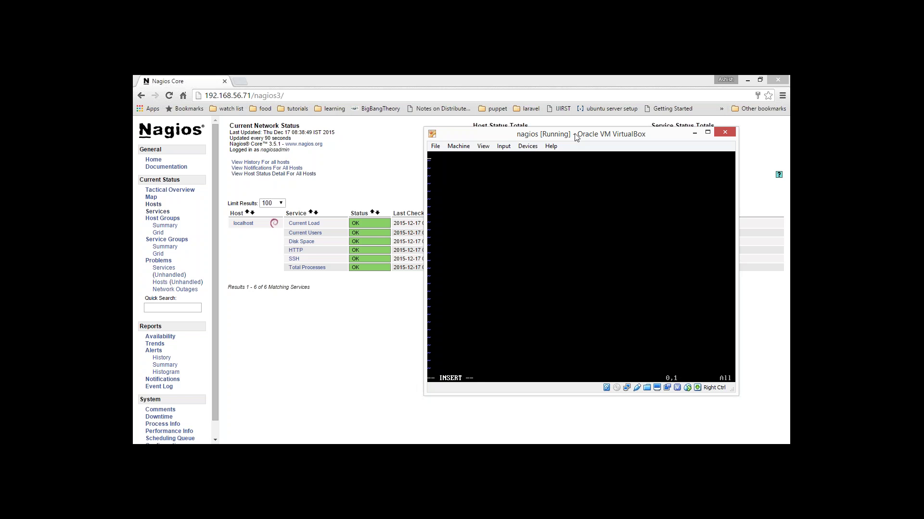
Write a define host block with matching braces and a use line set to generic-host
{"action": "type", "text": "define host {"}
{"action": "key", "text": "Return"}
{"action": "key", "text": "Return"}
{"action": "type", "text": "}"}
{"action": "key", "text": "Up"}
{"action": "key", "text": "Tab"}
{"action": "type", "text": "use"}
{"action": "key", "text": "Tab"}
{"action": "key", "text": "Tab"}
{"action": "key", "text": "Tab"}
{"action": "type", "text": "gene"}
{"action": "key", "text": "BackSpace"}
{"action": "key", "text": "BackSpace"}
{"action": "type", "text": "eneric-host"}
{"action": "key", "text": "Return"}
Add host_name nagios-client.example.com and alias nagios-client to the host block
{"action": "type", "text": "host-na"}
{"action": "key", "text": "BackSpace"}
{"action": "key", "text": "BackSpace"}
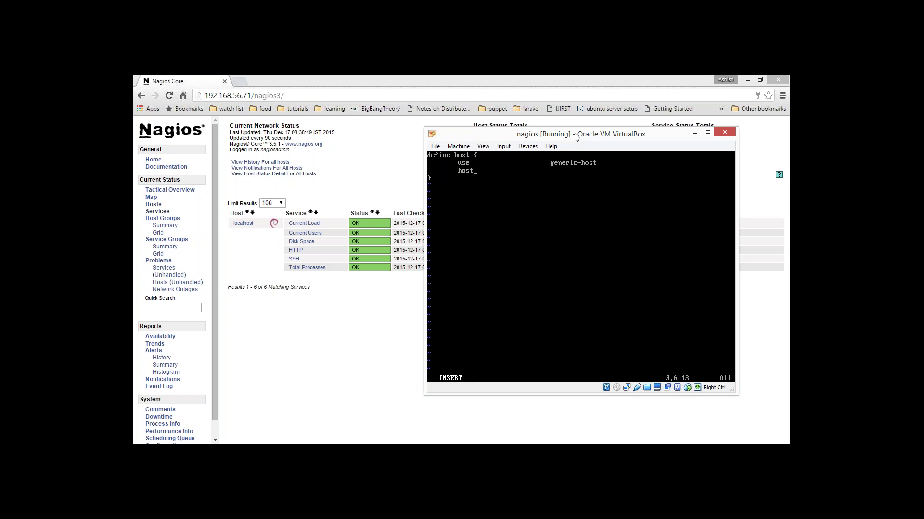
{"action": "type", "text": "namenagios-client.exampe"}
{"action": "type", "text": "e.com"}
{"action": "key", "text": "Return"}
{"action": "key", "text": "Tab"}
{"action": "type", "text": "alias"}
{"action": "key", "text": "Tab"}
{"action": "key", "text": "Tab"}
{"action": "key", "text": "Tab"}
{"action": "type", "text": "nagio"}
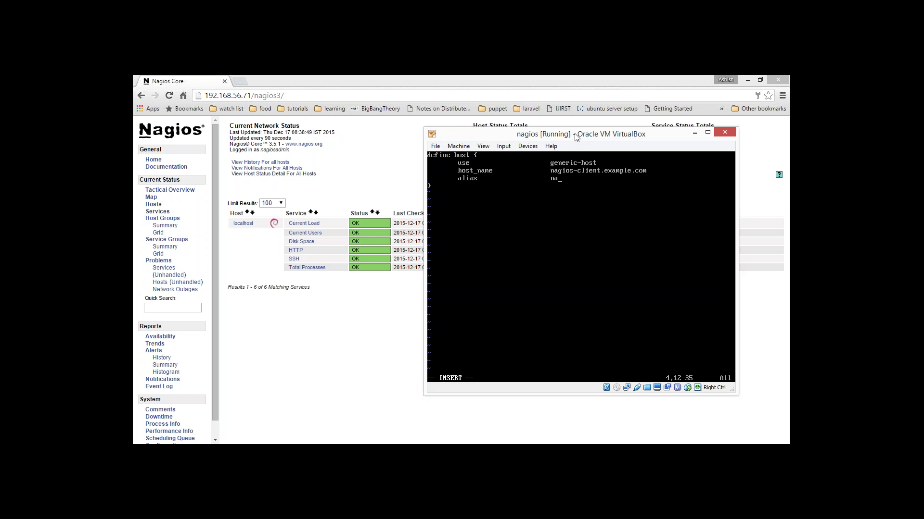
{"action": "type", "text": "s-client"}
Look up the client's IP with ifconfig on the nagios-client machine and enter 192.168.56.68 as the host block's address on nagios
{"action": "key", "text": "Return"}
{"action": "key", "text": "Tab"}
{"action": "type", "text": "address"}
{"action": "key", "text": "Tab"}
{"action": "key", "text": "Tab"}
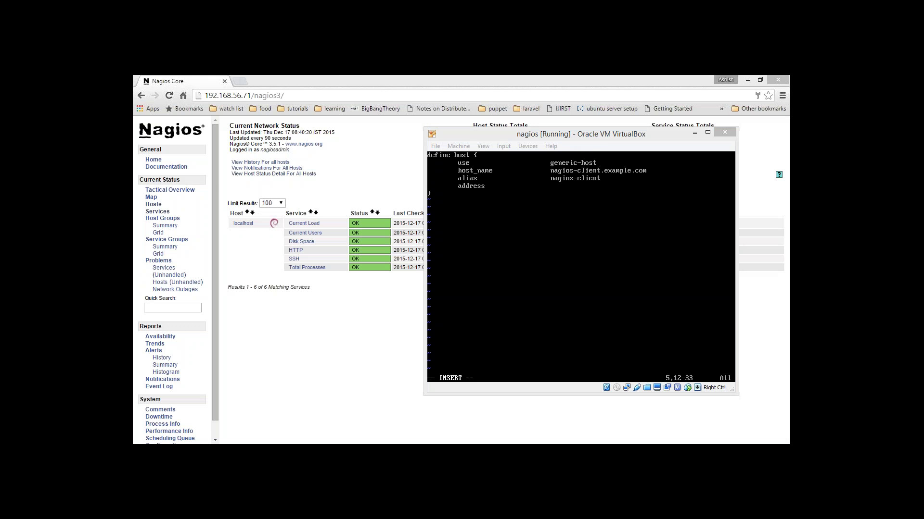
{"action": "key", "text": "alt+Tab"}
{"action": "type", "text": "ifconfig"}
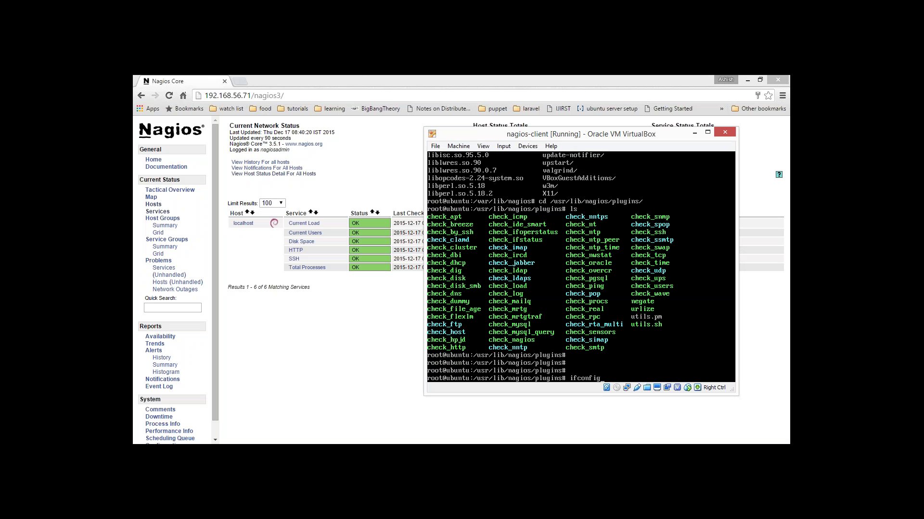
{"action": "key", "text": "Return"}
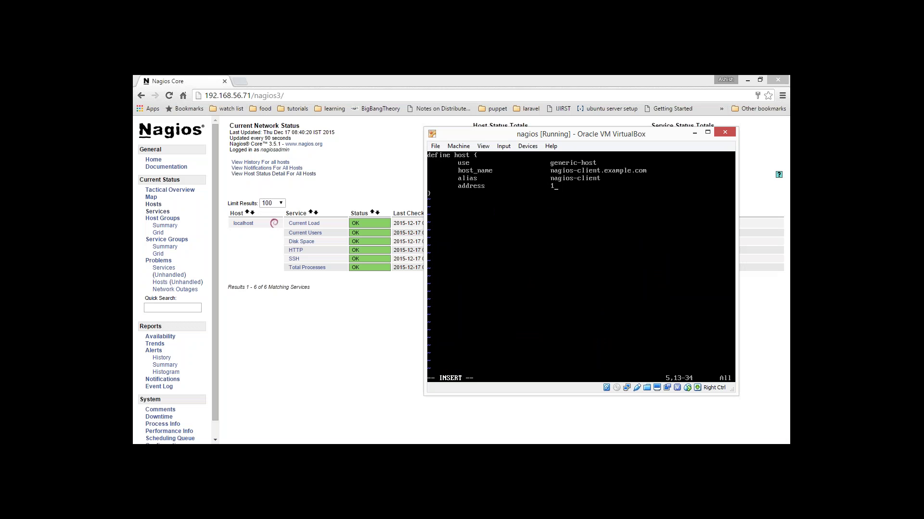
{"action": "type", "text": "92.168.56.68"}
Below the host block, write a define service block with a use line set to generic-service
{"action": "key", "text": "Down"}
{"action": "key", "text": "Return"}
{"action": "key", "text": "Return"}
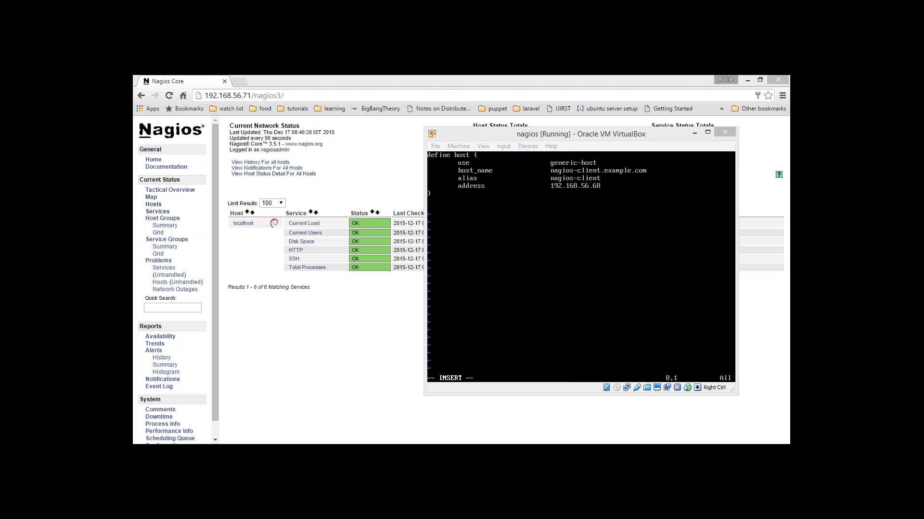
{"action": "left_click", "coordinate": [551, 137]}
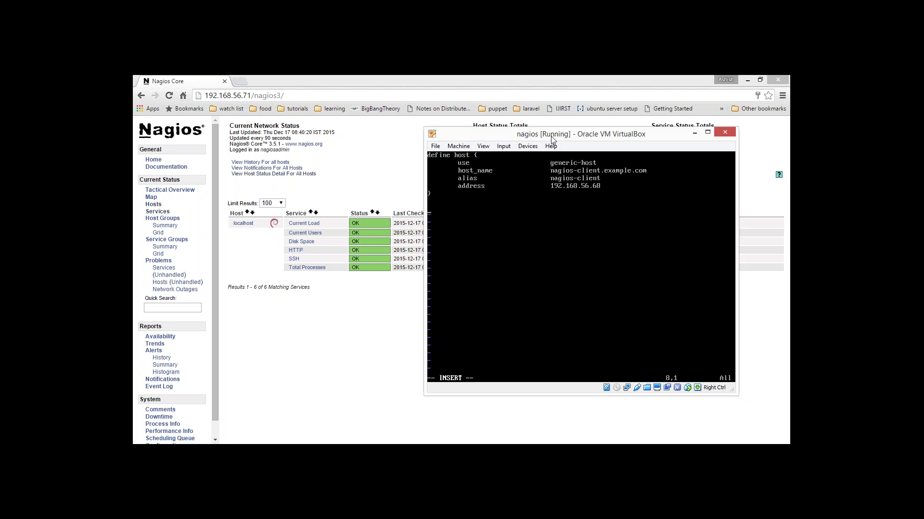
{"action": "type", "text": "define sr"}
{"action": "key", "text": "BackSpace"}
{"action": "type", "text": "ervi"}
{"action": "key", "text": "BackSpace"}
{"action": "type", "text": "vice {}"}
{"action": "key", "text": "Return"}
{"action": "key", "text": "Return"}
{"action": "key", "text": "Up"}
{"action": "key", "text": "Tab"}
{"action": "type", "text": "use"}
{"action": "key", "text": "Tab"}
{"action": "key", "text": "Tab"}
{"action": "type", "text": "generic-hoserviec"}
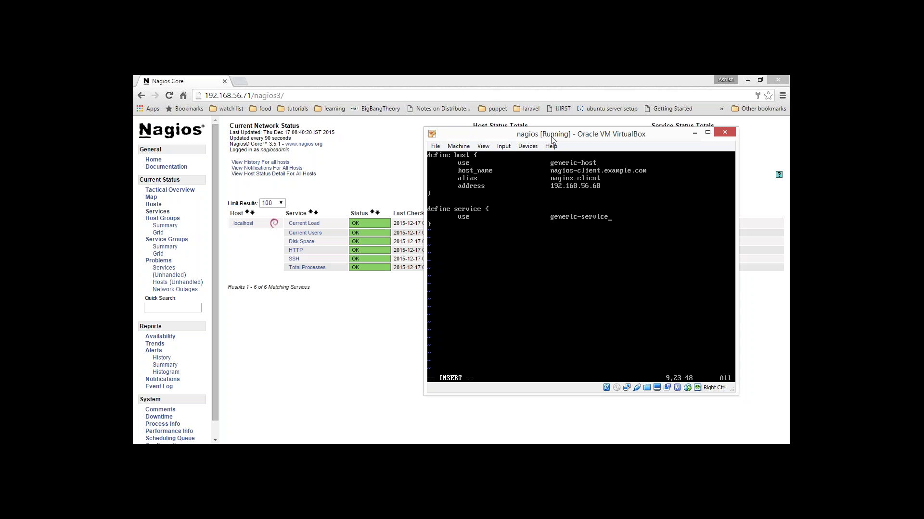
Add host_name nagios-client.example.com to the service block
{"action": "type", "text": "host_anme"}
{"action": "key", "text": "Tab"}
{"action": "key", "text": "BackSpace"}
{"action": "key", "text": "BackSpace"}
{"action": "key", "text": "BackSpace"}
{"action": "type", "text": "name\t\t\tnagios-cleint"}
{"action": "key", "text": "BackSpace"}
{"action": "key", "text": "BackSpace"}
{"action": "type", "text": "ient.example.com"}
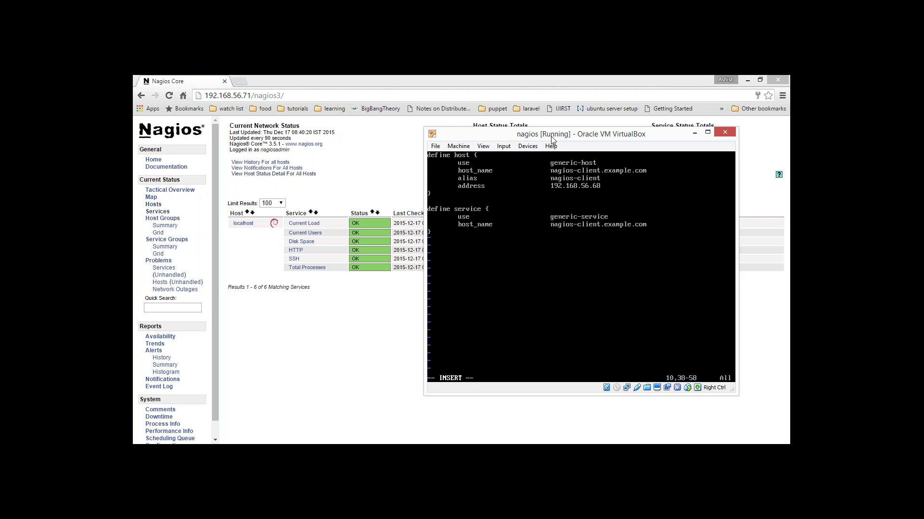
Add a service_description line with the value PING to the service block
{"action": "key", "text": "Return"}
{"action": "key", "text": "Tab"}
{"action": "type", "text": "service_description"}
{"action": "key", "text": "Tab"}
{"action": "type", "text": "che"}
{"action": "key", "text": "BackSpace"}
{"action": "key", "text": "BackSpace"}
{"action": "key", "text": "BackSpace"}
{"action": "type", "text": "PING"}
Add the check_command line check_ping!100.0,20%!500.0,60% to the PING service block
{"action": "key", "text": "Return"}
{"action": "type", "text": "check_command\t\tcheck_ping"}
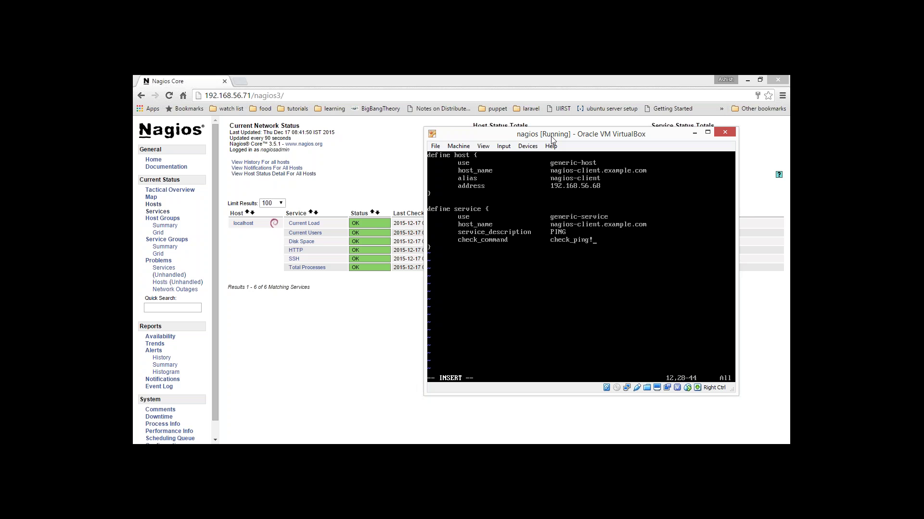
{"action": "type", "text": "!100.0,20%"}
{"action": "type", "text": "5000"}
{"action": "key", "text": "BackSpace"}
{"action": "type", "text": ".0,60"}
{"action": "key", "text": "Down"}
{"action": "key", "text": "Return"}
{"action": "key", "text": "Return"}
{"action": "key", "text": "Return"}
{"action": "type", "text": "define"}
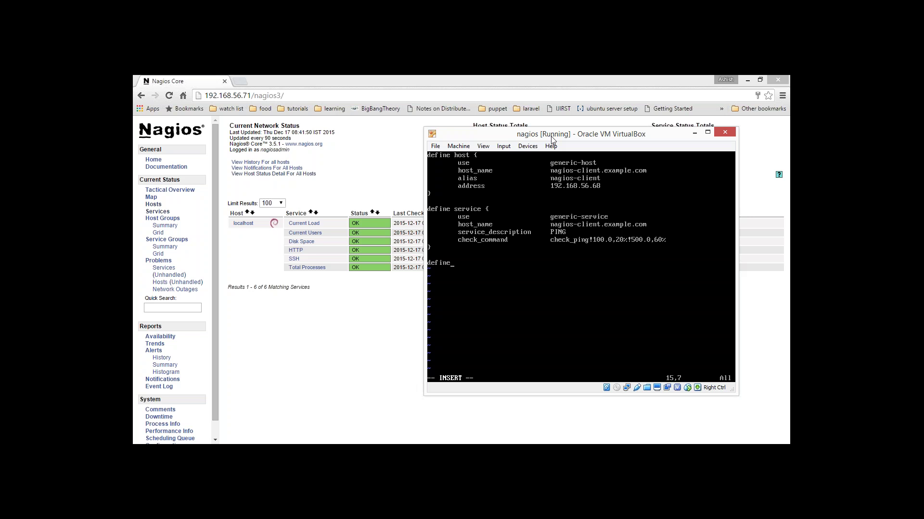
{"action": "key", "text": "BackSpace"}
{"action": "key", "text": "BackSpace"}
{"action": "key", "text": "BackSpace"}
{"action": "key", "text": "BackSpace"}
{"action": "key", "text": "BackSpace"}
{"action": "key", "text": "BackSpace"}
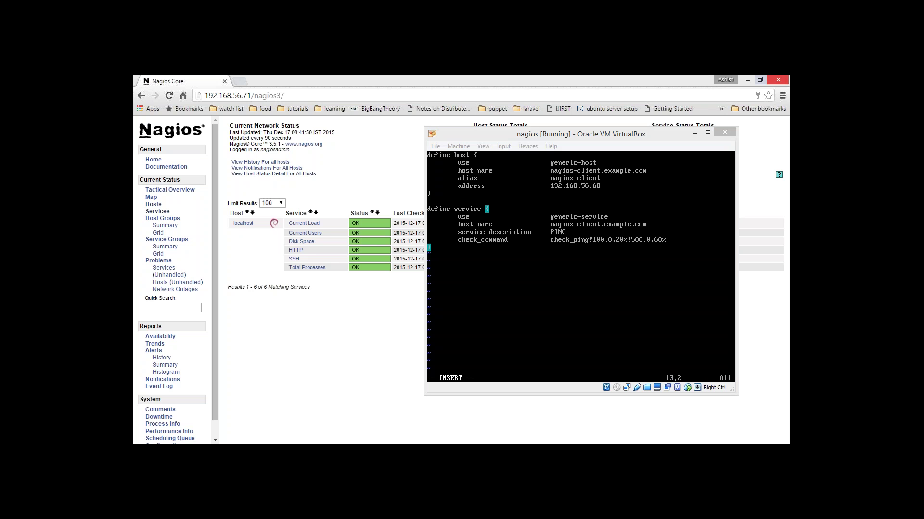
Save monitor_nagios_client.cfg, quit vim and restart the nagios3 service
{"action": "key", "text": "Escape"}
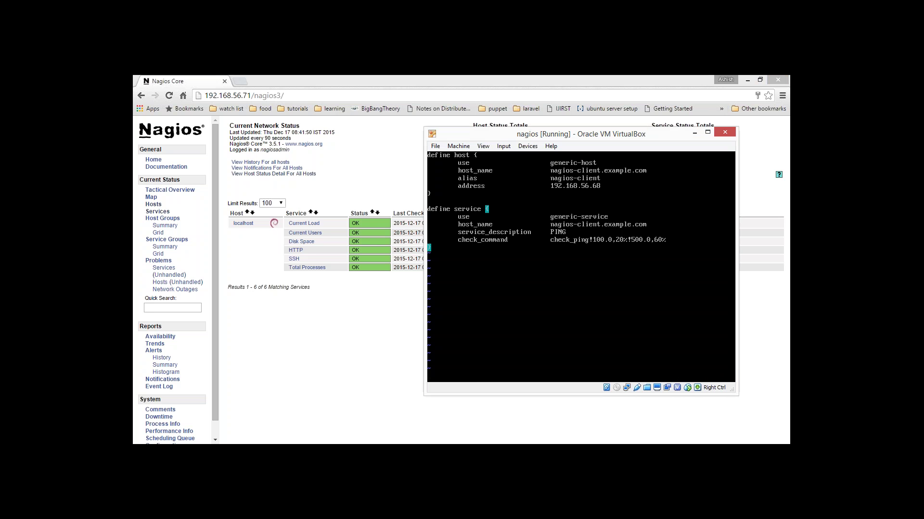
{"action": "type", "text": "wq"}
{"action": "key", "text": "Return"}
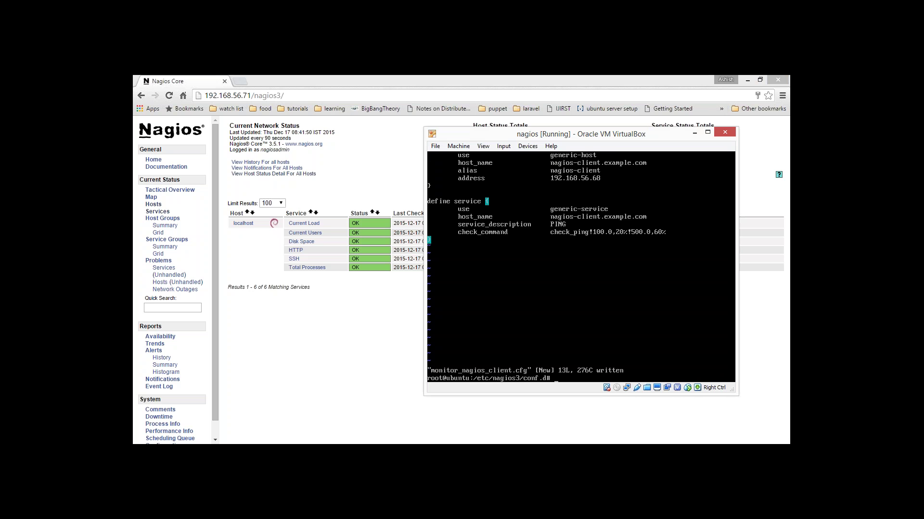
{"action": "type", "text": "service nagios3 restart"}
{"action": "key", "text": "Return"}
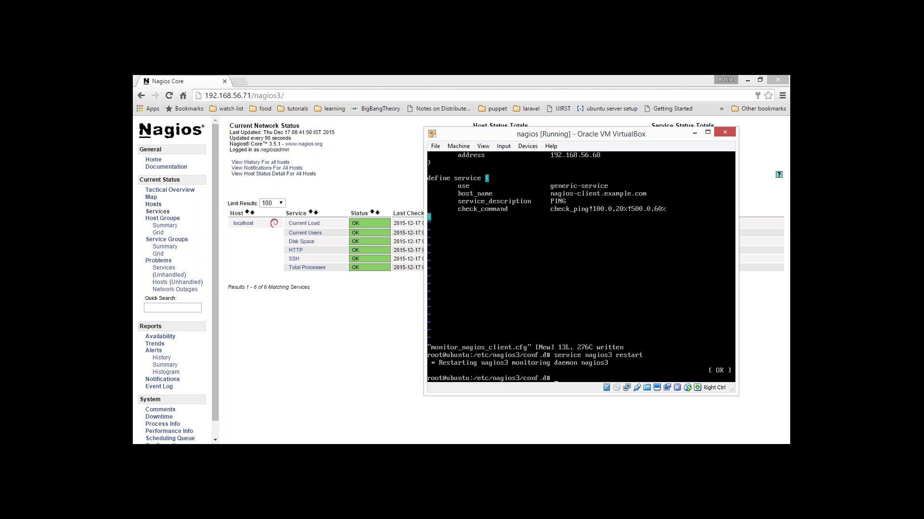
Switch to the browser, reload the Nagios web interface and open the Hosts status page
{"action": "left_click", "coordinate": [368, 163]}
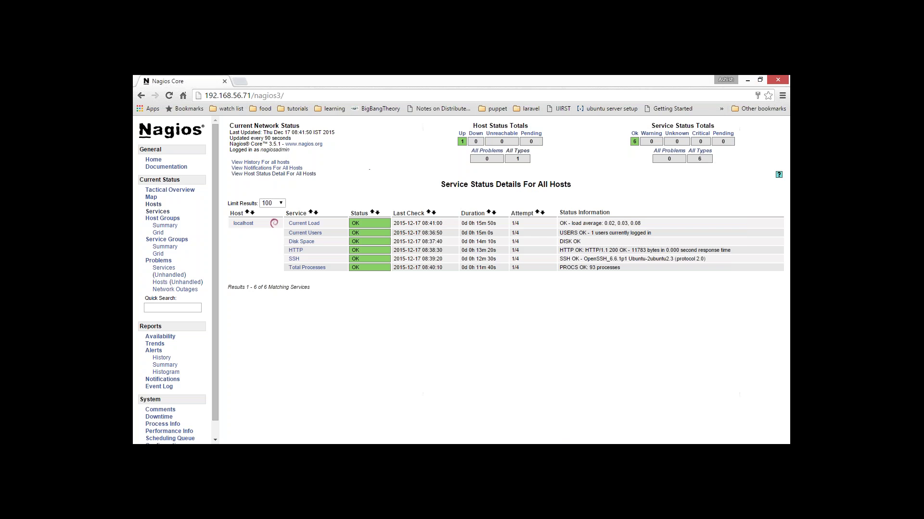
{"action": "left_click", "coordinate": [170, 96]}
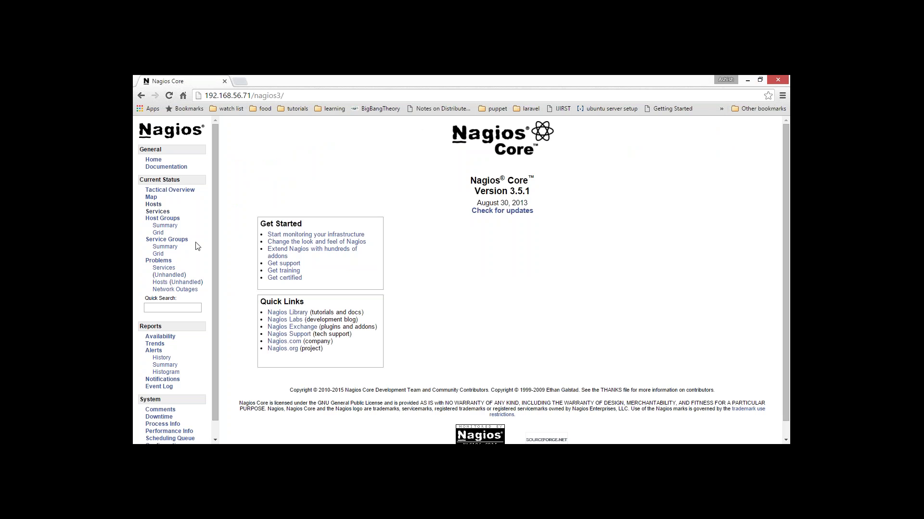
{"action": "left_click", "coordinate": [161, 206]}
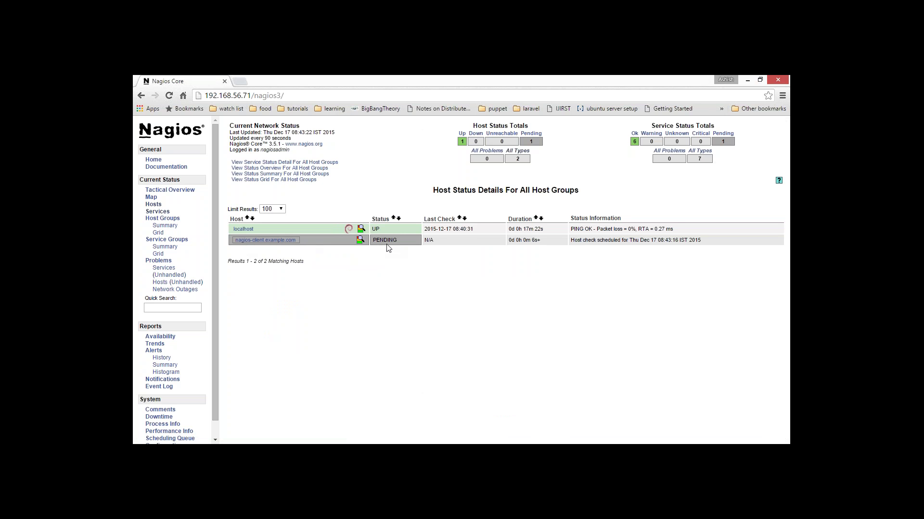
Check the PING entry on the Services status page and open the host information for nagios-client.example.com
{"action": "left_click", "coordinate": [159, 212]}
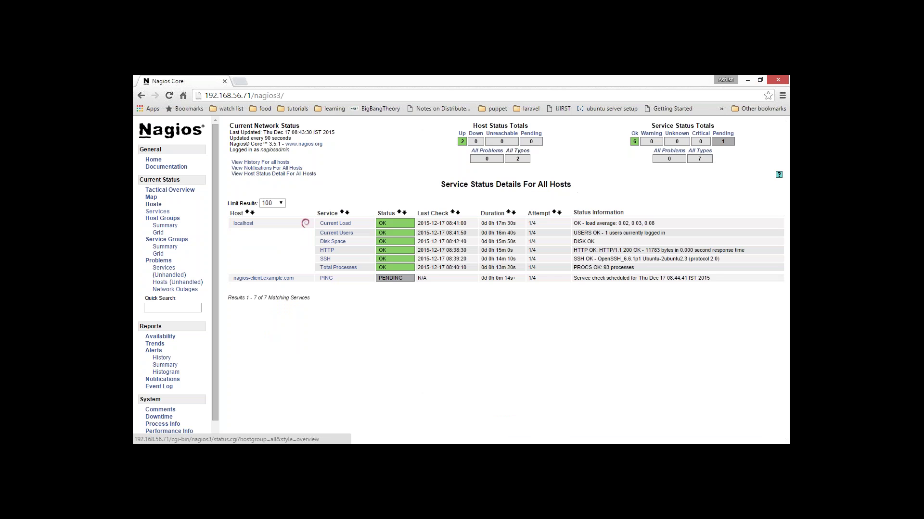
{"action": "double_click", "coordinate": [345, 284]}
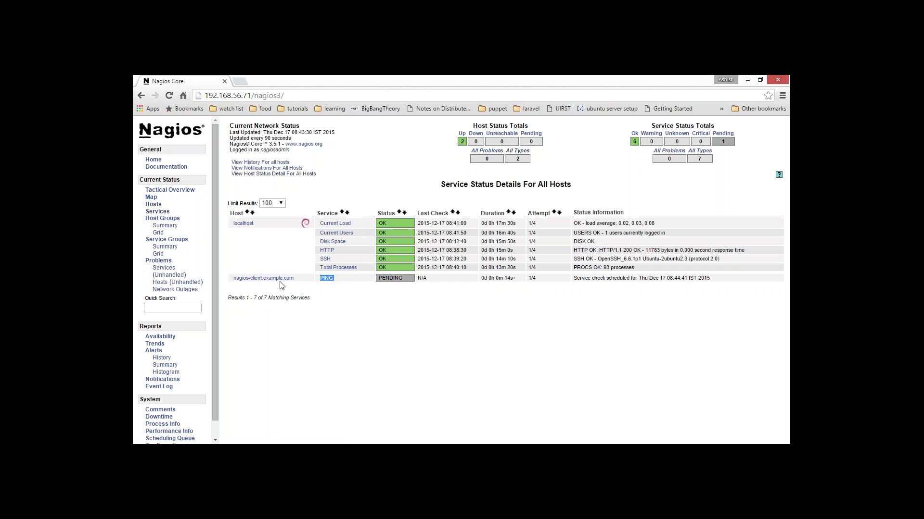
{"action": "left_click", "coordinate": [345, 293]}
{"action": "left_click", "coordinate": [278, 279]}
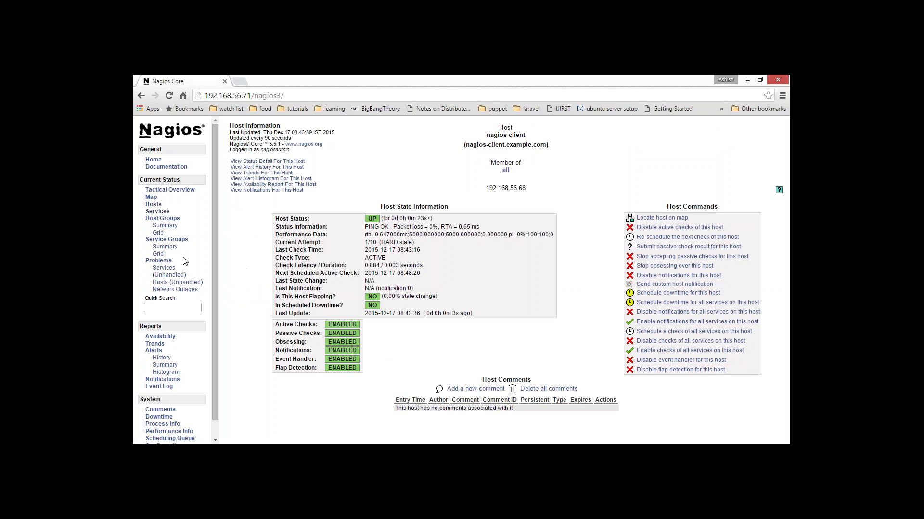
Review the Problems, unhandled services and hosts, Network Outages, Service Groups and Host Groups pages
{"action": "left_click", "coordinate": [161, 261]}
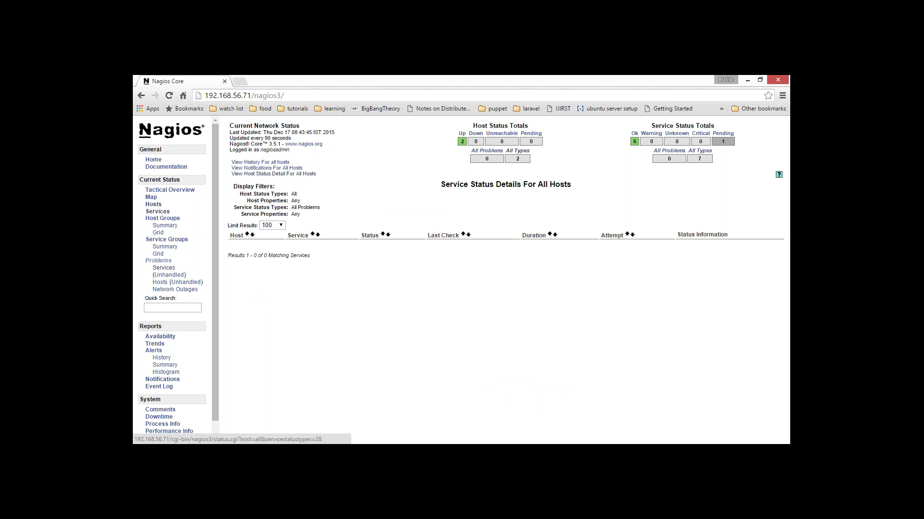
{"action": "left_click", "coordinate": [153, 262]}
{"action": "left_click", "coordinate": [158, 262]}
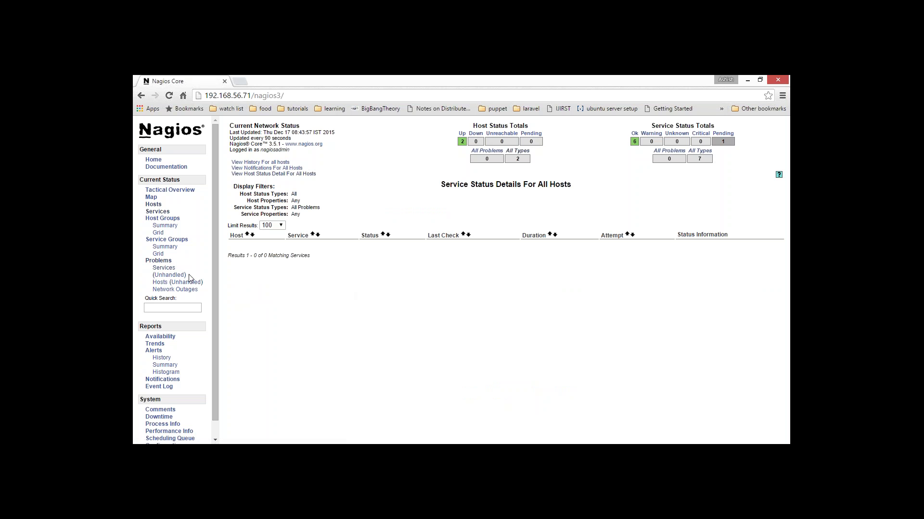
{"action": "left_click", "coordinate": [169, 274]}
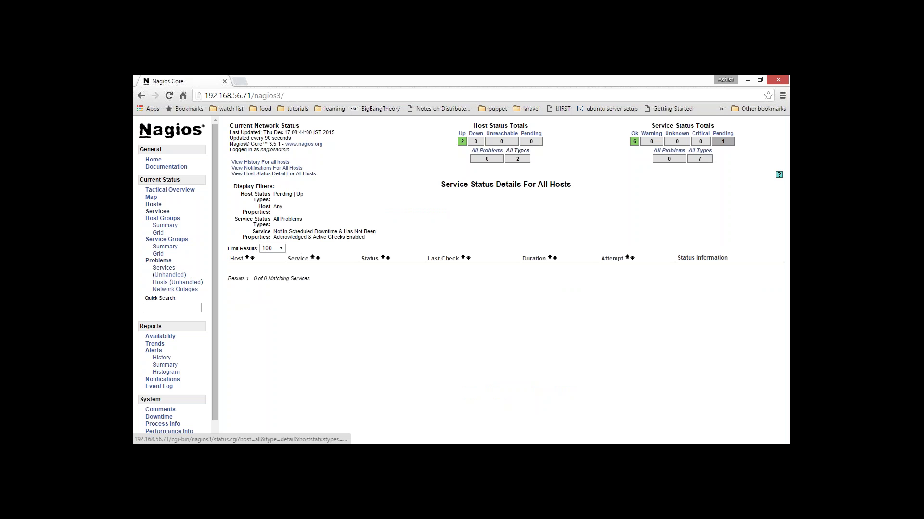
{"action": "left_click", "coordinate": [180, 282]}
{"action": "left_click", "coordinate": [175, 289]}
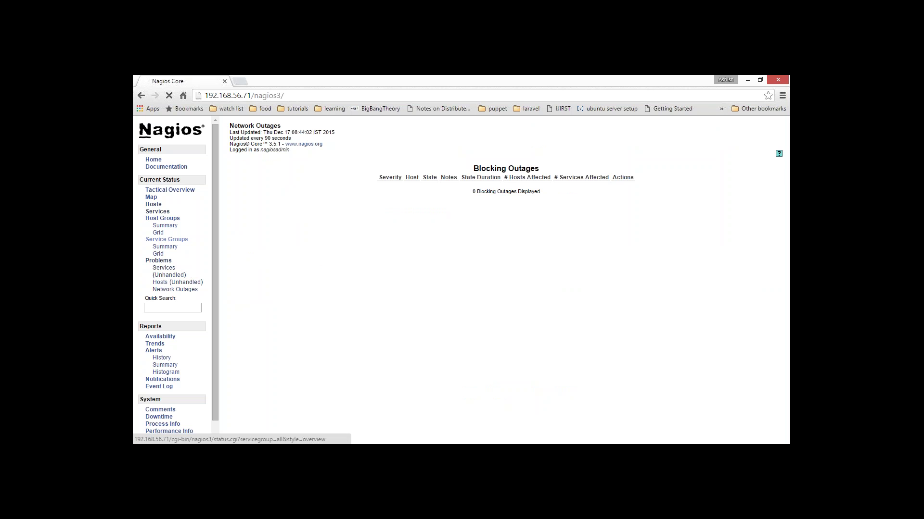
{"action": "left_click", "coordinate": [167, 239]}
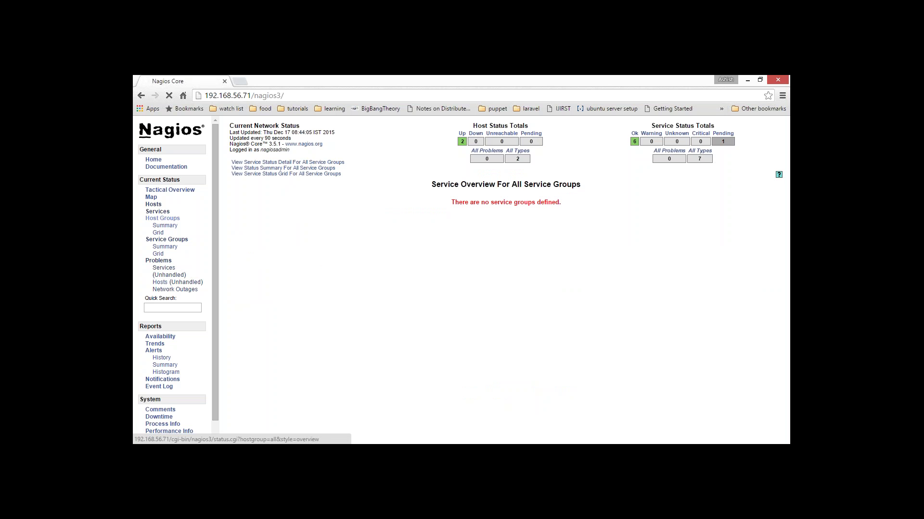
{"action": "left_click", "coordinate": [163, 218]}
Switch to the nagios virtual machine and reopen monitor_nagios_client.cfg in vim
{"action": "key", "text": "alt+Tab"}
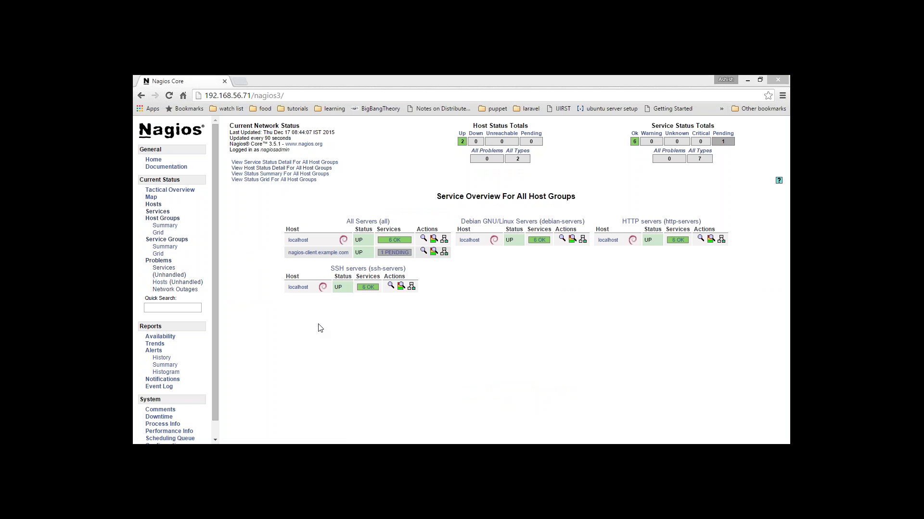
{"action": "key", "text": "Up"}
{"action": "key", "text": "Up"}
{"action": "key", "text": "Return"}
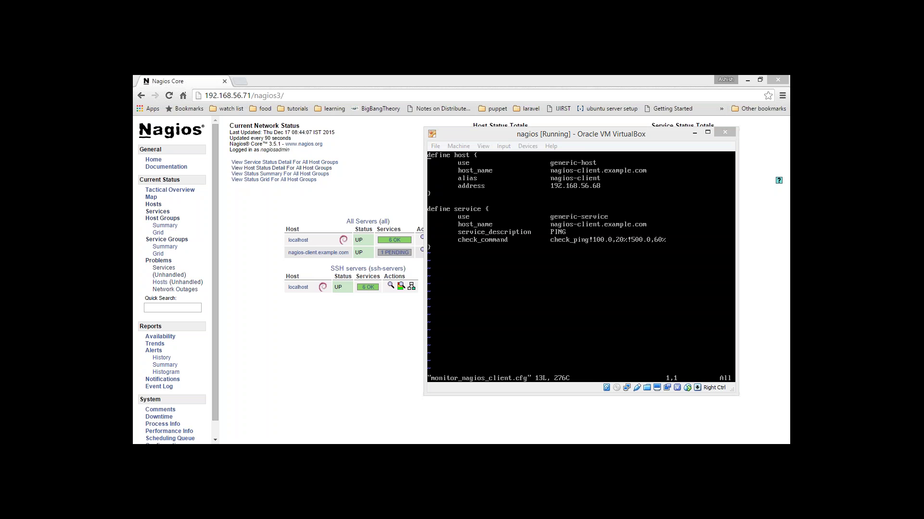
{"action": "left_click", "coordinate": [578, 137]}
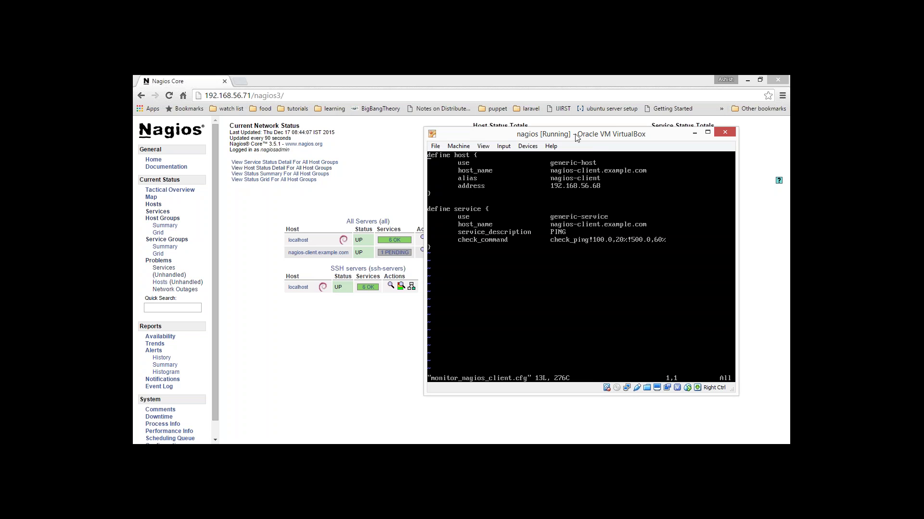
Add a new, empty define service block after the PING service block at the end of the file
{"action": "key", "text": "shift+g"}
{"action": "key", "text": "A"}
{"action": "key", "text": "Return"}
{"action": "key", "text": "Return"}
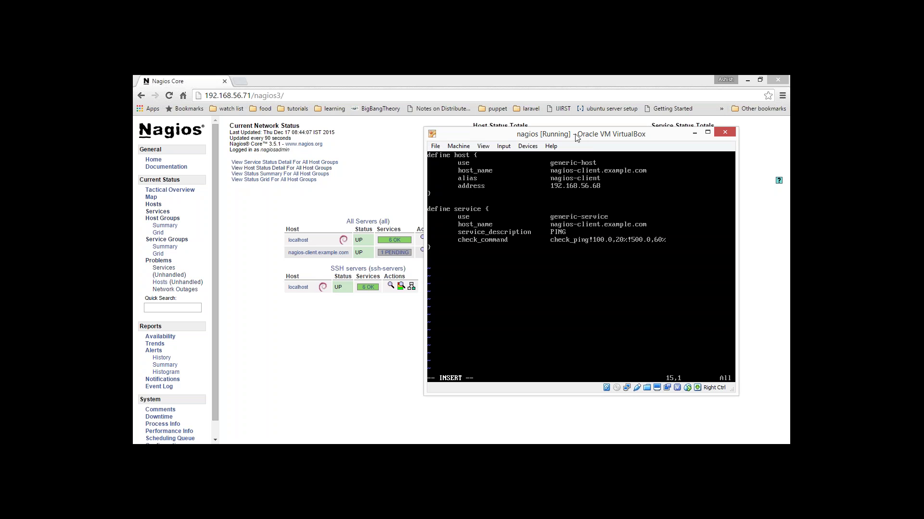
{"action": "type", "text": "def"}
{"action": "type", "text": "ie"}
{"action": "type", "text": "ne se"}
{"action": "type", "text": "rvice {}"}
{"action": "key", "text": "Return"}
{"action": "key", "text": "Return"}
{"action": "key", "text": "Up"}
Add a use line with the value generic-service to the new service block
{"action": "type", "text": "use"}
{"action": "type", "text": "he"}
{"action": "key", "text": "BackSpace"}
{"action": "key", "text": "BackSpace"}
{"action": "type", "text": "generic-service"}
{"action": "key", "text": "Return"}
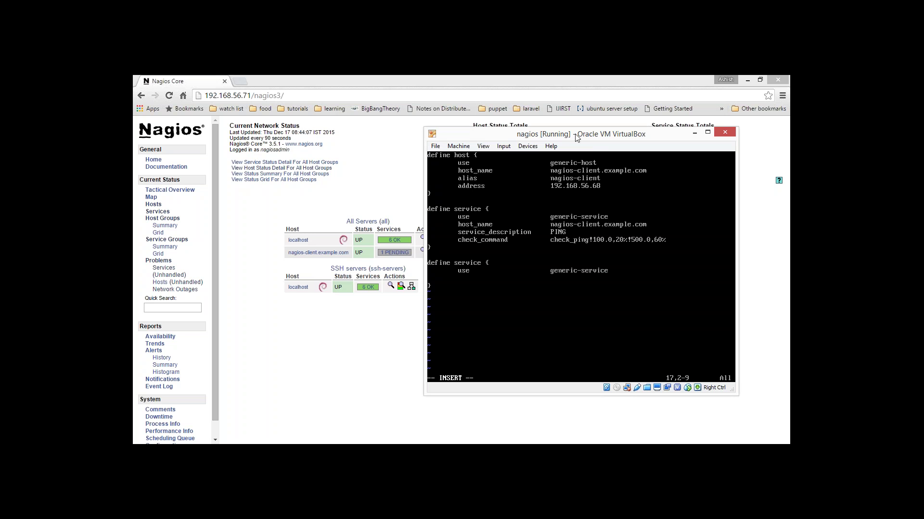
Add the host_name line nagios-client.example.com and the service_description line SSH to the new service block
{"action": "type", "text": "hostn"}
{"action": "type", "text": "name"}
{"action": "key", "text": "Tab"}
{"action": "type", "text": "an"}
{"action": "key", "text": "BackSpace"}
{"action": "type", "text": "nagios-cleint"}
{"action": "key", "text": "BackSpace"}
{"action": "type", "text": "nt.example."}
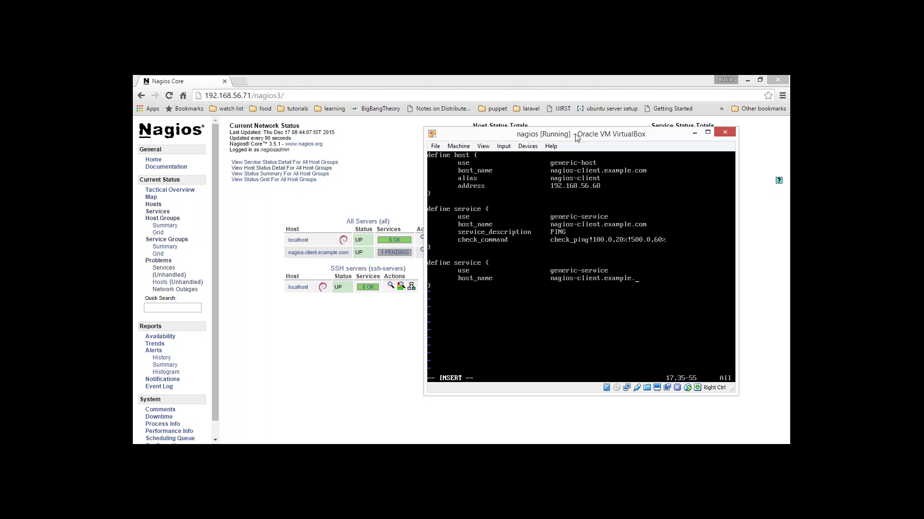
{"action": "type", "text": "com         service_description"}
{"action": "key", "text": "Tab"}
{"action": "type", "text": "SSH"}
{"action": "key", "text": "Return"}
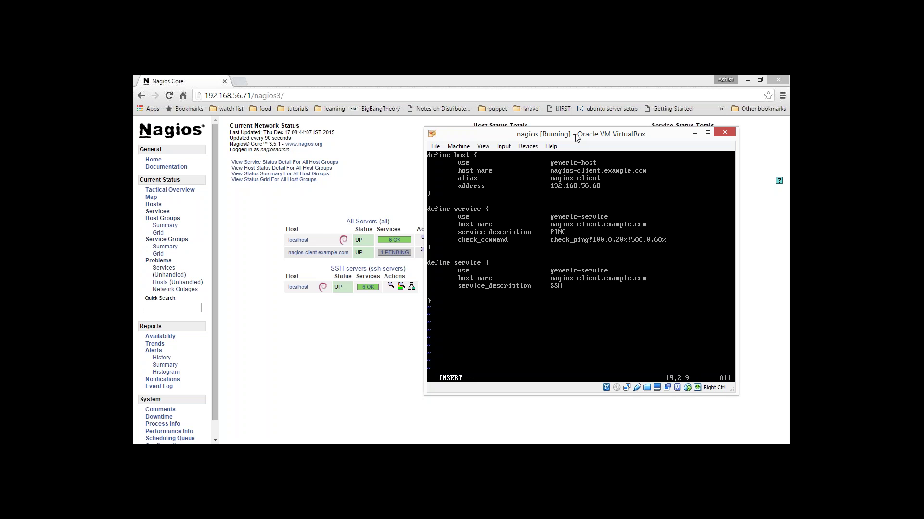
Add the check_command line check_ssh to the SSH service block
{"action": "type", "text": "check_command"}
{"action": "key", "text": "Tab"}
{"action": "type", "text": "check_ssh"}
{"action": "key", "text": "Down"}
{"action": "key", "text": "Return"}
{"action": "key", "text": "Up"}
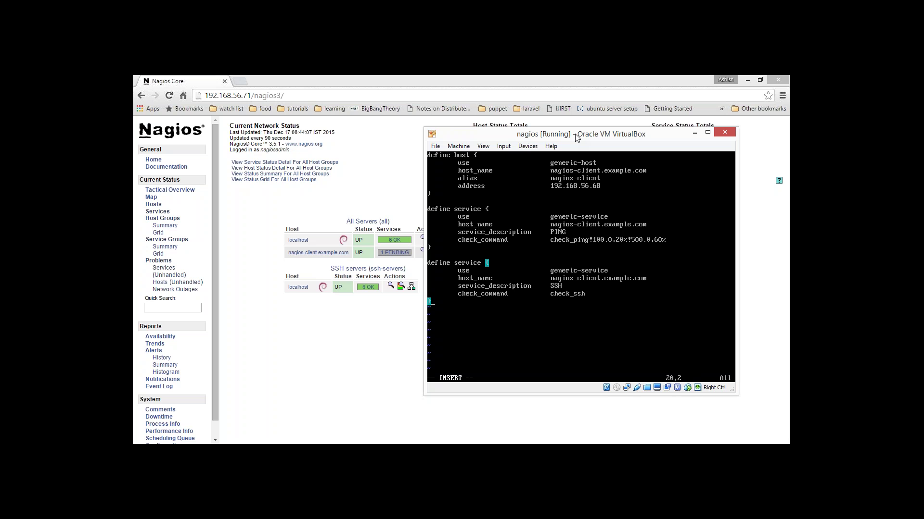
Save monitor_nagios_client.cfg, quit vim and restart nagios3 to load the SSH service
{"action": "key", "text": "Escape"}
{"action": "type", "text": ":wq"}
{"action": "key", "text": "Return"}
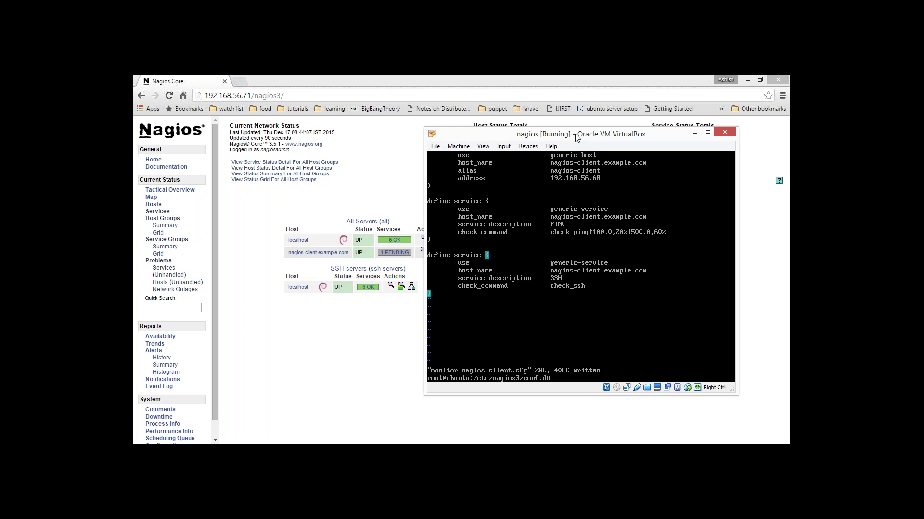
{"action": "key", "text": "Up"}
{"action": "key", "text": "Up"}
{"action": "key", "text": "Return"}
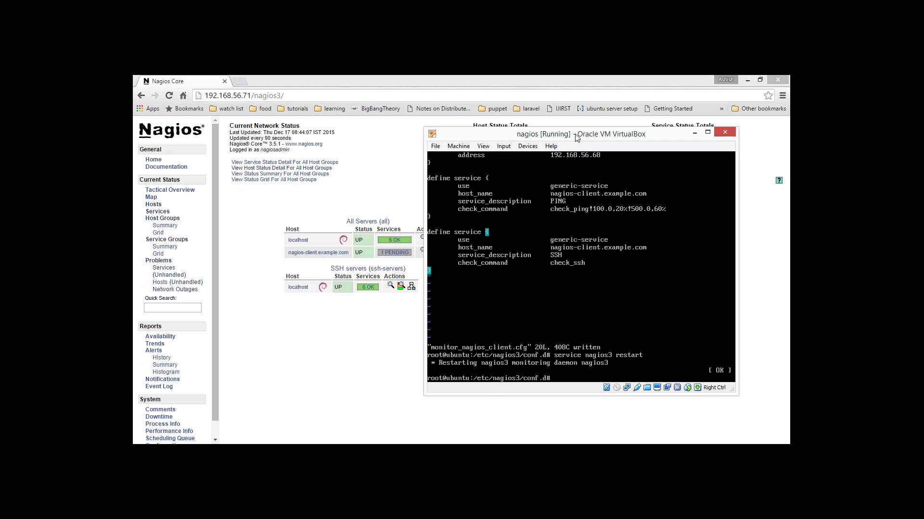
Switch to the browser and open the service status details for nagios-client.example.com to check the SSH entry
{"action": "left_click", "coordinate": [345, 315]}
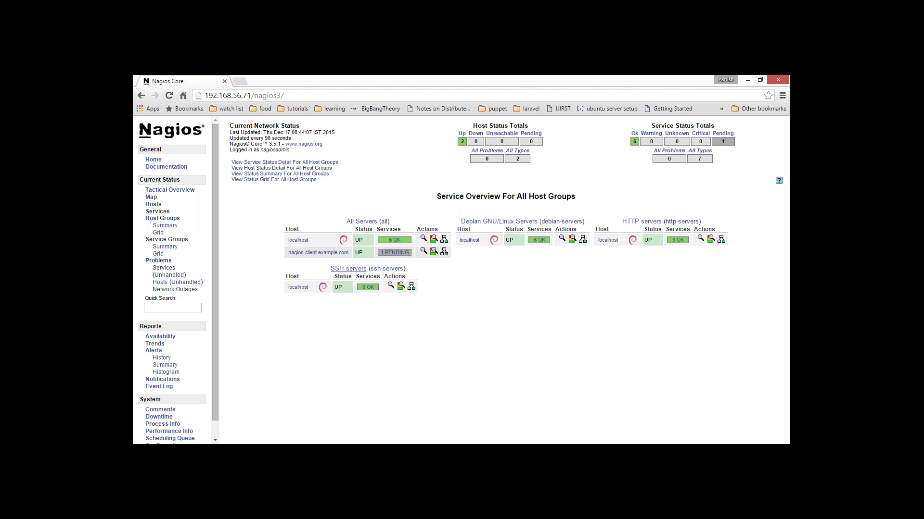
{"action": "left_click", "coordinate": [332, 255]}
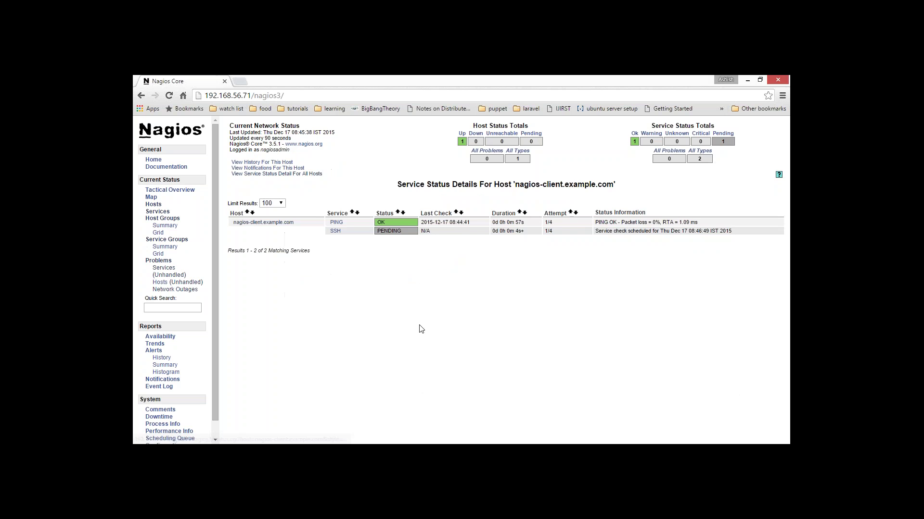
{"action": "double_click", "coordinate": [351, 235]}
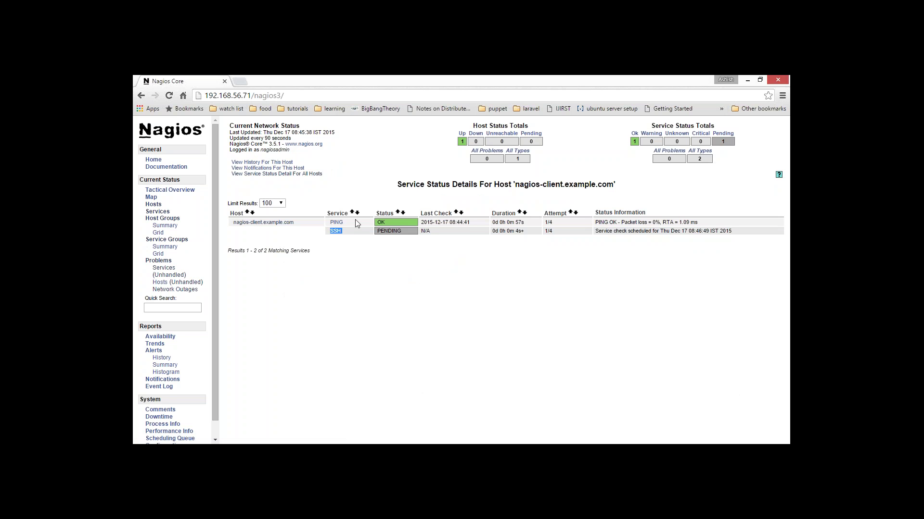
{"action": "left_click", "coordinate": [367, 262]}
Return to the nagios virtual machine and open monitor_nagios_client.cfg in vim for review
{"action": "key", "text": "alt+Tab"}
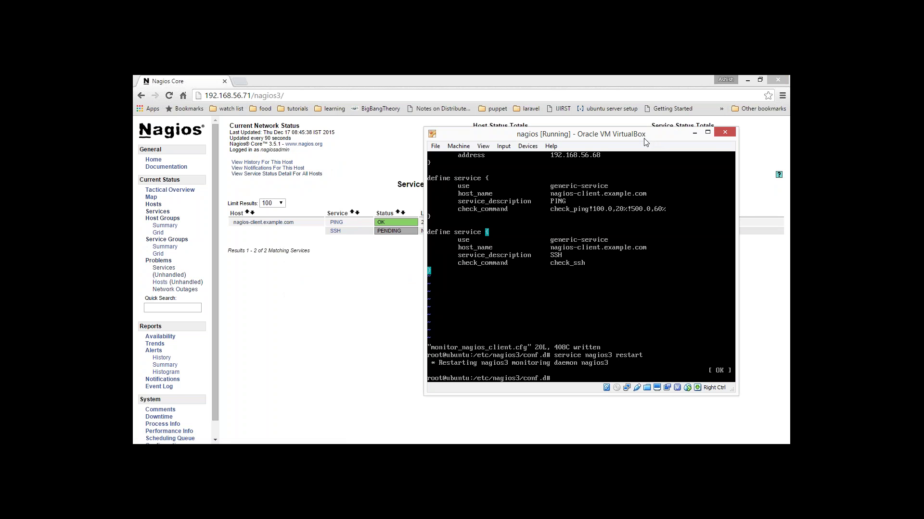
{"action": "key", "text": "Return"}
{"action": "key", "text": "Return"}
{"action": "key", "text": "Return"}
{"action": "key", "text": "Return"}
{"action": "key", "text": "Return"}
{"action": "key", "text": "Return"}
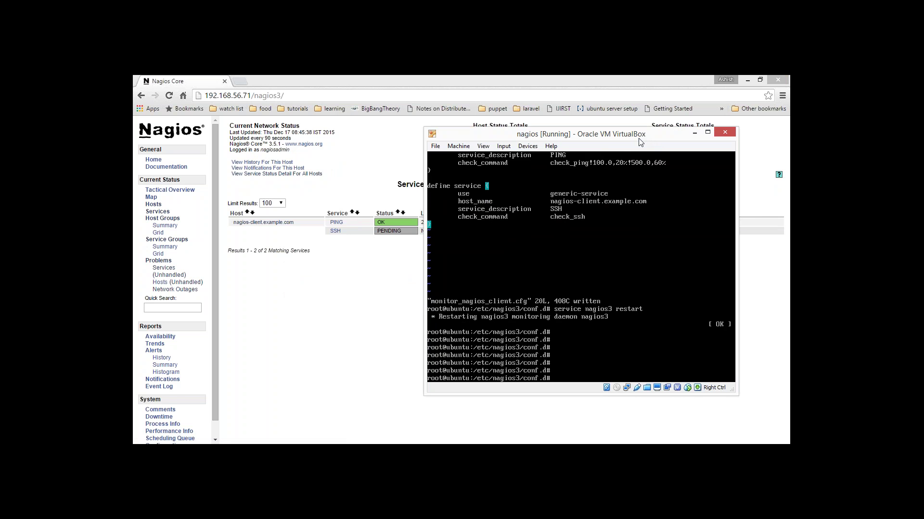
{"action": "type", "text": "vim monitor"}
{"action": "key", "text": "Tab"}
{"action": "key", "text": "Return"}
Review the host definition and the PING and SSH service definitions in monitor_nagios_client.cfg from beginning to end
{"action": "key", "text": "Down"}
{"action": "key", "text": "Down"}
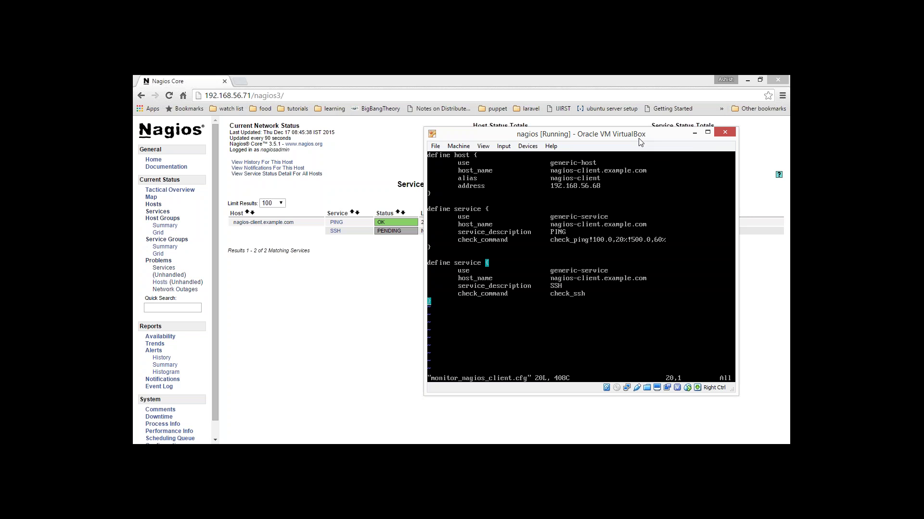
{"action": "key", "text": "g"}
{"action": "key", "text": "g"}
{"action": "key", "text": "Down"}
{"action": "key", "text": "Right"}
{"action": "key", "text": "Right"}
{"action": "key", "text": "Right"}
{"action": "key", "text": "Right"}
{"action": "key", "text": "Right"}
{"action": "key", "text": "Right"}
{"action": "key", "text": "Right"}
{"action": "key", "text": "Right"}
{"action": "key", "text": "Right"}
{"action": "key", "text": "Right"}
{"action": "key", "text": "Right"}
{"action": "key", "text": "Right"}
{"action": "key", "text": "Right"}
{"action": "key", "text": "Right"}
{"action": "key", "text": "Right"}
{"action": "key", "text": "Right"}
{"action": "key", "text": "Right"}
{"action": "key", "text": "Right"}
{"action": "key", "text": "Right"}
{"action": "key", "text": "Right"}
{"action": "key", "text": "Down"}
{"action": "key", "text": "Down"}
{"action": "key", "text": "Down"}
{"action": "key", "text": "Down"}
{"action": "key", "text": "Down"}
{"action": "key", "text": "Down"}
{"action": "key", "text": "Down"}
{"action": "key", "text": "Down"}
{"action": "key", "text": "Down"}
{"action": "key", "text": "Down"}
{"action": "key", "text": "Down"}
{"action": "key", "text": "Down"}
{"action": "key", "text": "Down"}
{"action": "key", "text": "Down"}
{"action": "key", "text": "Down"}
{"action": "key", "text": "Down"}
{"action": "key", "text": "Down"}
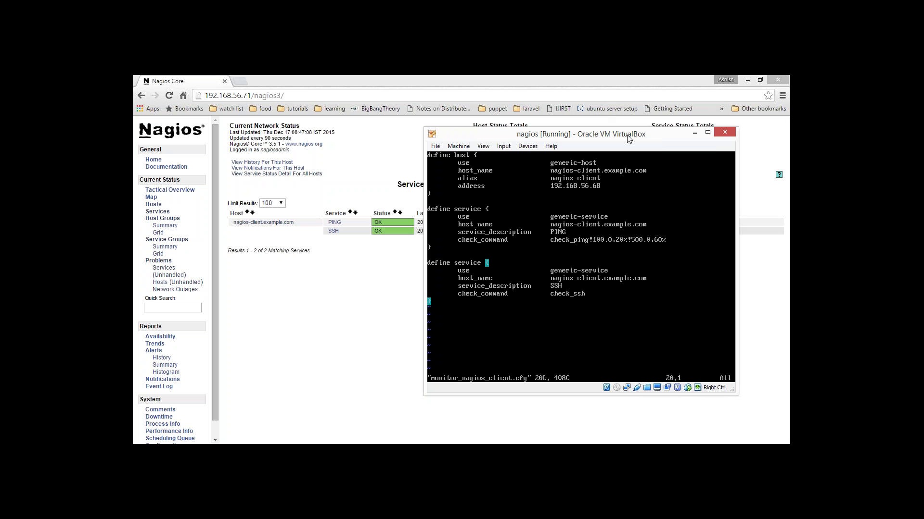
Quit vim without changing monitor_nagios_client.cfg and return to the shell prompt
{"action": "type", "text": ":q"}
{"action": "key", "text": "Return"}
{"action": "key", "text": "Return"}
{"action": "key", "text": "Return"}
{"action": "key", "text": "Return"}
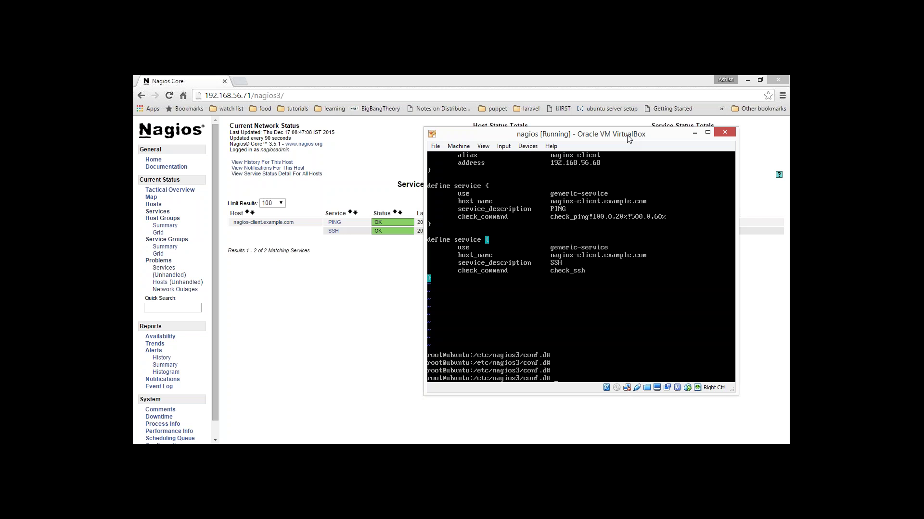
{"action": "key", "text": "Return"}
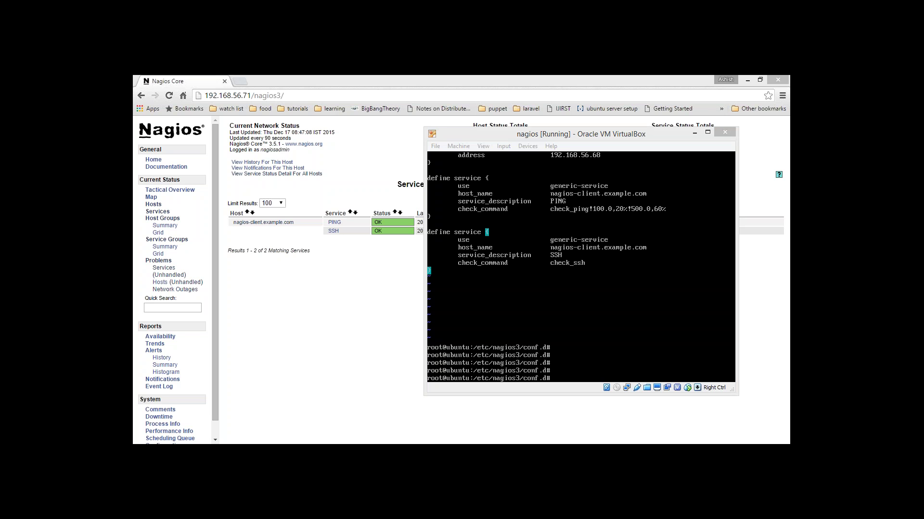
Move the nagios window aside, switch to the nagios-client virtual machine and list the contents of /usr/lib/nagios/plugins/
{"action": "left_click_drag", "start_coordinate": [620, 137], "coordinate": [500, 136]}
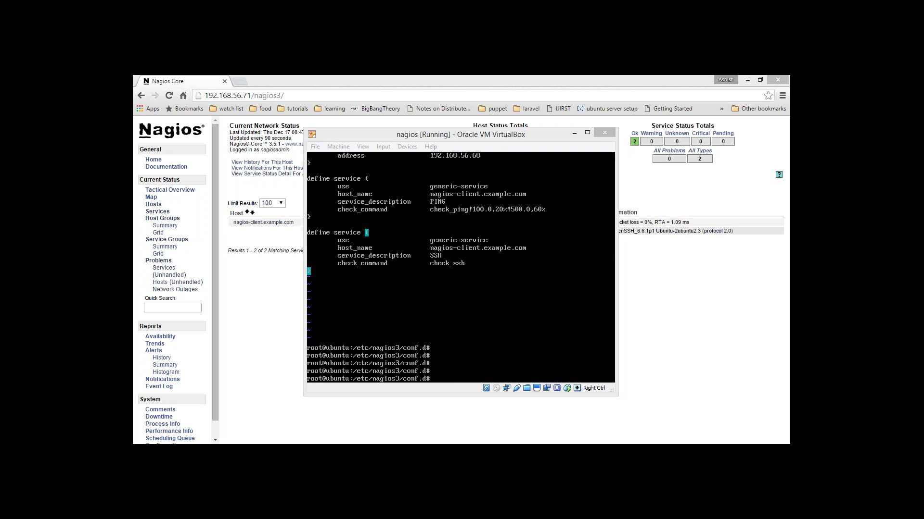
{"action": "key", "text": "alt+Tab"}
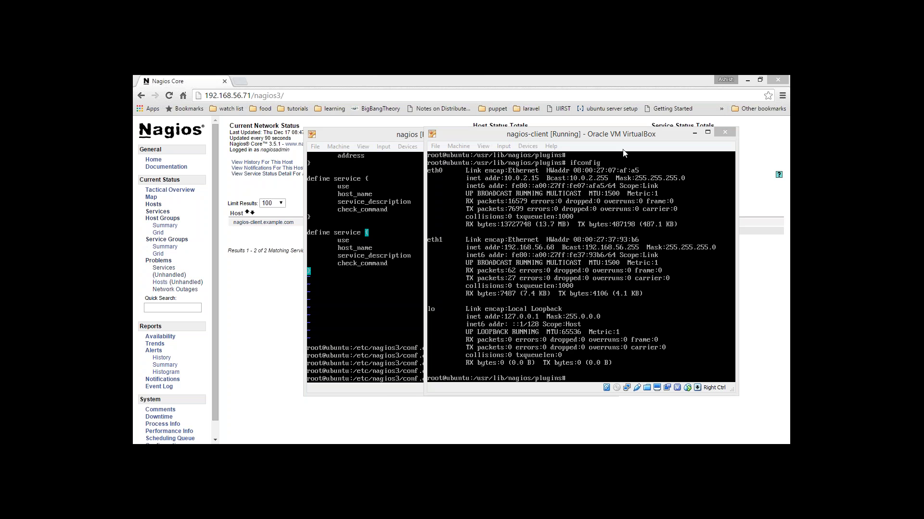
{"action": "left_click", "coordinate": [634, 139]}
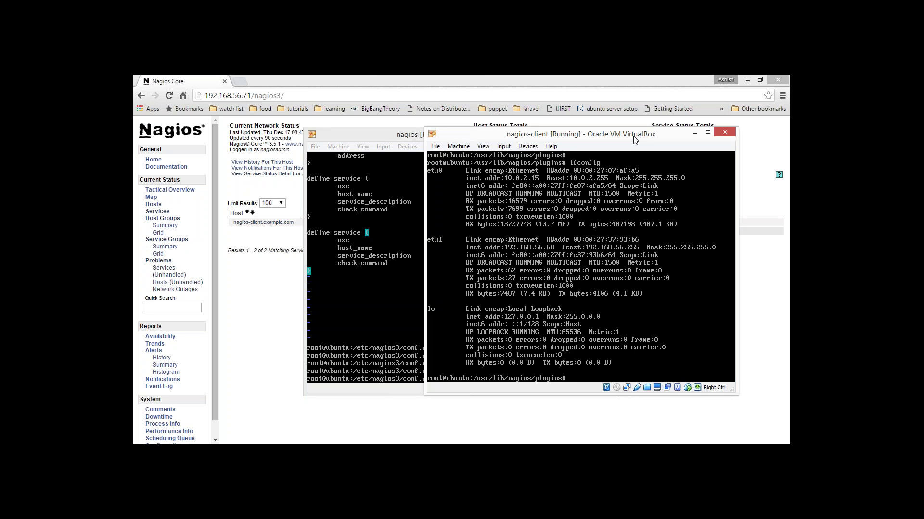
{"action": "type", "text": "cd /usr/lib/nagios/plugins/"}
{"action": "key", "text": "Return"}
{"action": "type", "text": "ls"}
{"action": "key", "text": "Return"}
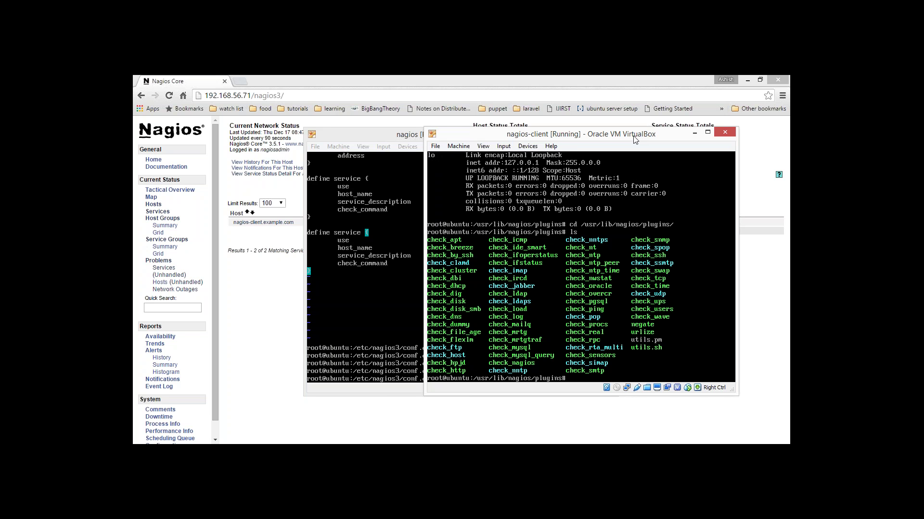
Create an empty script named usedspace.sh in the Nagios plugins directory with vim, save it and return to the shell
{"action": "type", "text": "vim"}
{"action": "type", "text": "usedspacesh"}
{"action": "key", "text": "BackSpace"}
{"action": "key", "text": "BackSpace"}
{"action": "type", "text": ".sh"}
{"action": "key", "text": "Return"}
{"action": "key", "text": "i"}
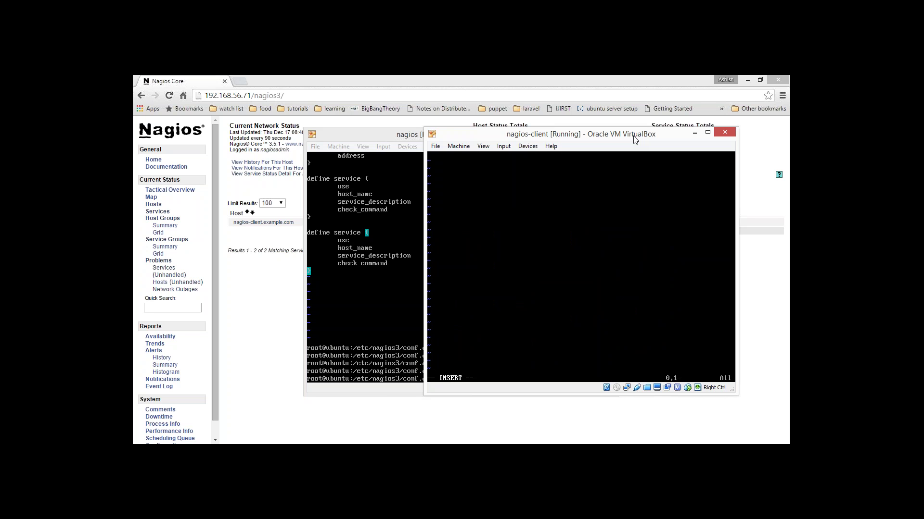
{"action": "key", "text": "Escape"}
{"action": "type", "text": ":wq"}
{"action": "key", "text": "Return"}
{"action": "key", "text": "Return"}
{"action": "key", "text": "Return"}
{"action": "key", "text": "Return"}
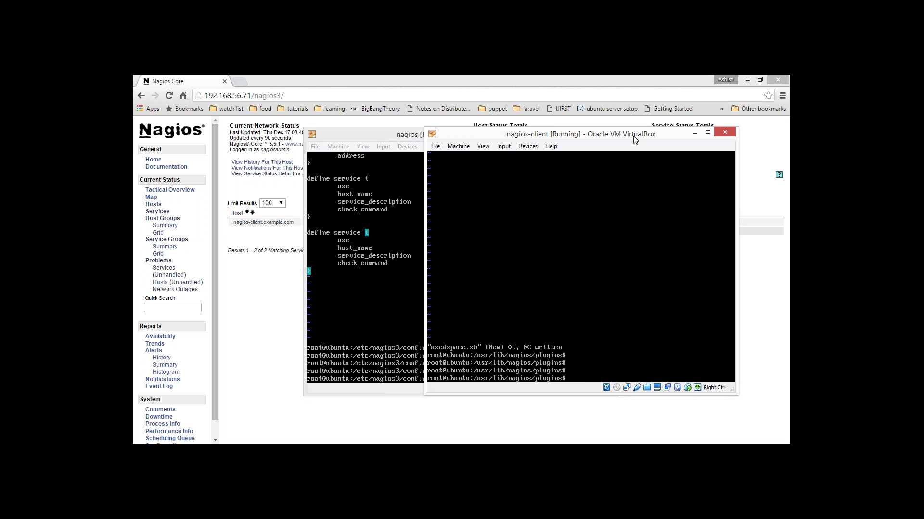
List the client's disk usage in human-readable form with df -h
{"action": "type", "text": "df -h"}
{"action": "key", "text": "Return"}
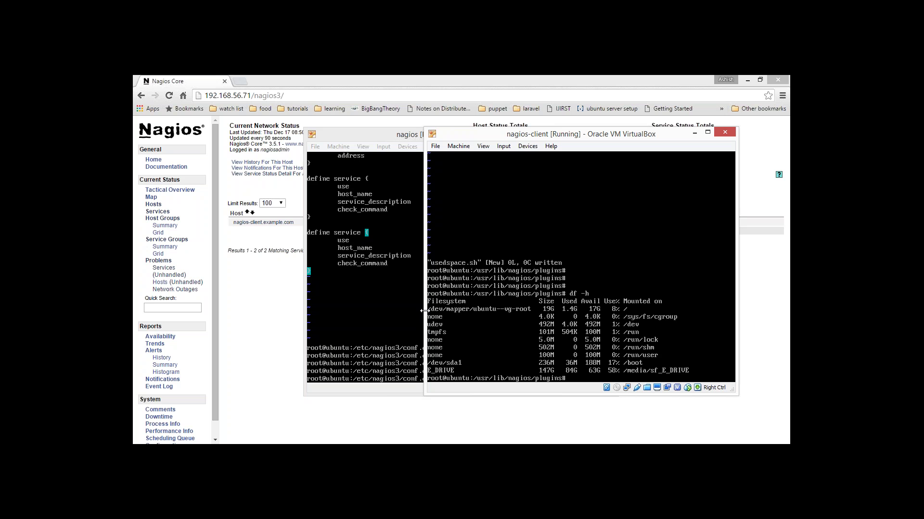
{"action": "key", "text": "Return"}
{"action": "key", "text": "Return"}
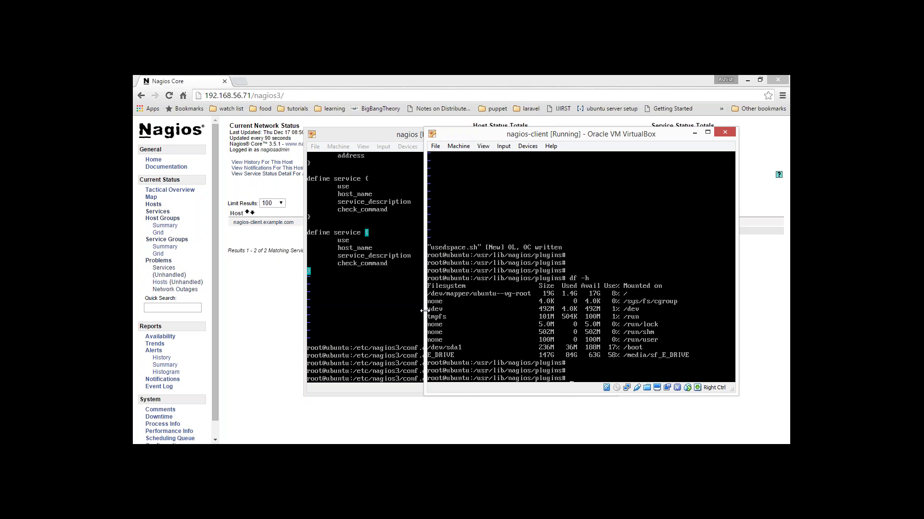
Run df -h filtered through grep -v Filesystem to drop the header line
{"action": "type", "text": "dif"}
{"action": "key", "text": "BackSpace"}
{"action": "type", "text": "f -h | grep -v"}
{"action": "type", "text": "Filesystem"}
{"action": "key", "text": "Return"}
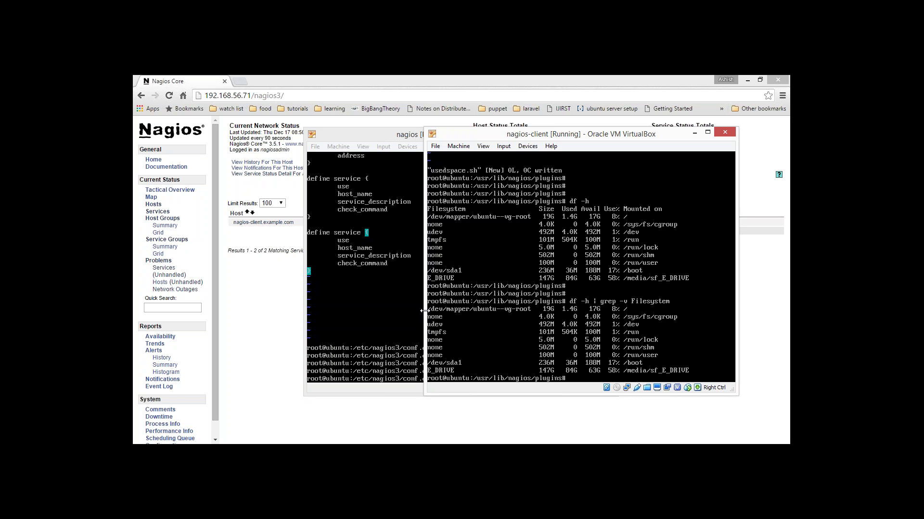
{"action": "key", "text": "Return"}
{"action": "key", "text": "Up"}
{"action": "key", "text": "Return"}
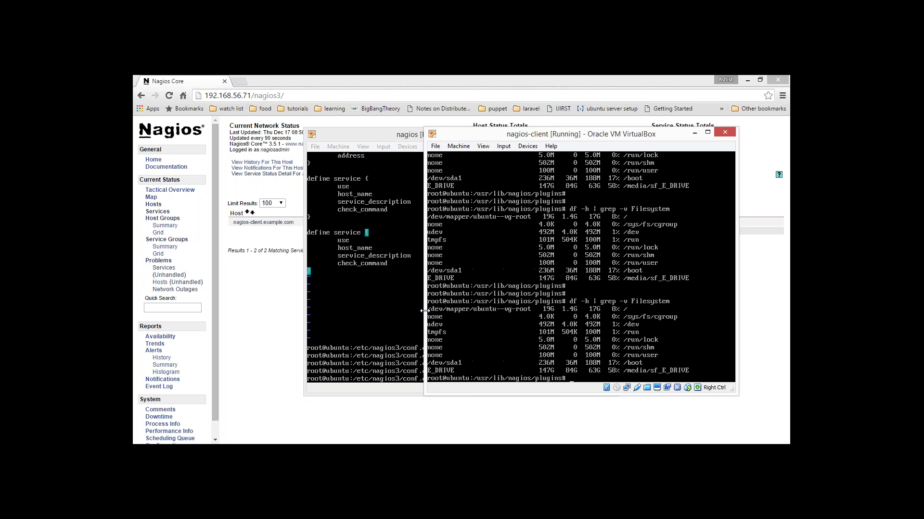
Extend the filtered df command with awk '{print $5}' to output only the usage percentages, and run it
{"action": "key", "text": "Up"}
{"action": "type", "text": "w"}
{"action": "type", "text": "wk"}
{"action": "key", "text": "BackSpace"}
{"action": "key", "text": "BackSpace"}
{"action": "type", "text": "awk 'print"}
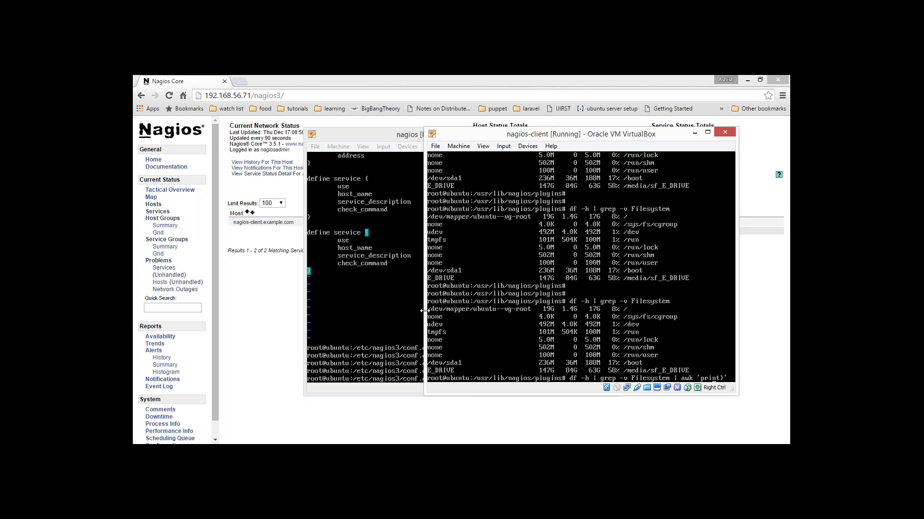
{"action": "type", "text": "{"}
{"action": "type", "text": " $5"}
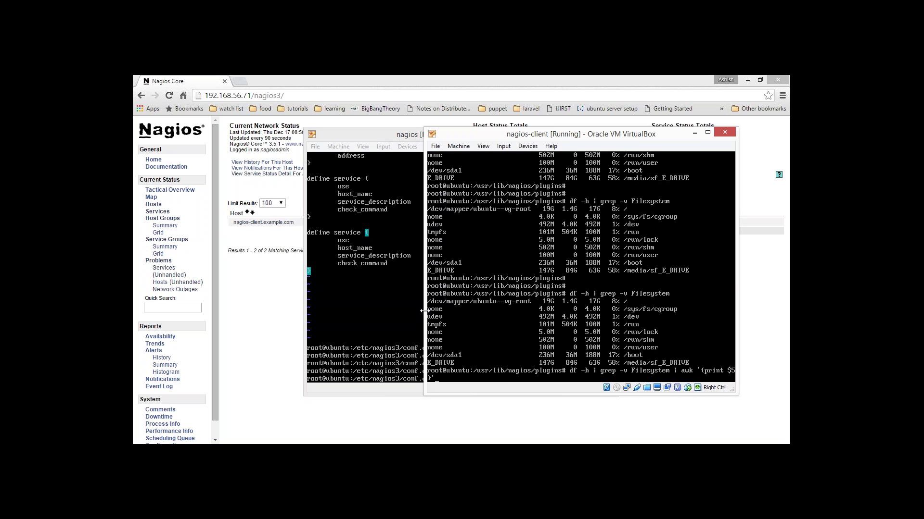
{"action": "key", "text": "Return"}
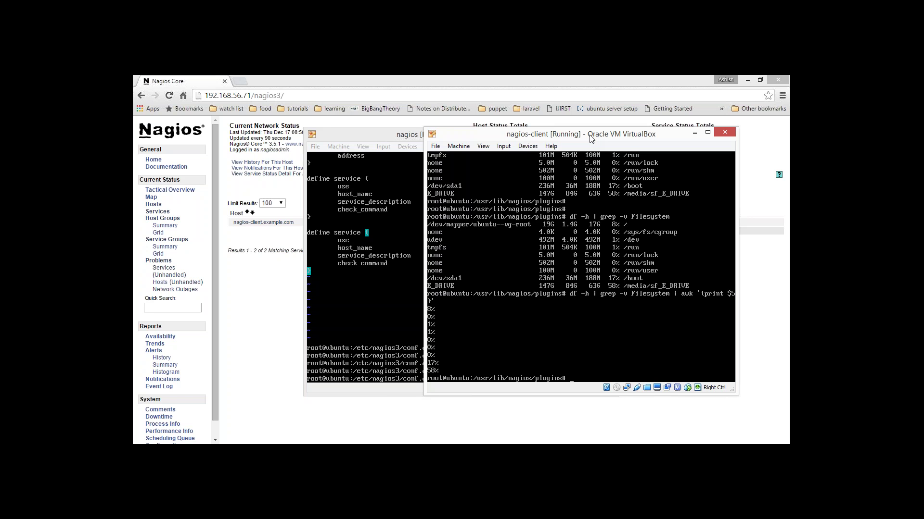
Try to limit the percentage output to its first line by piping it into top -1 and top -n 1
{"action": "key", "text": "Up"}
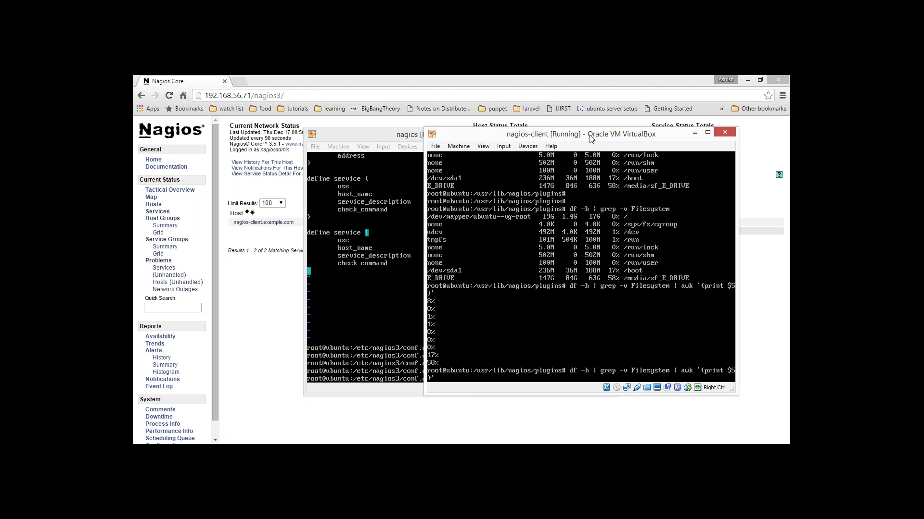
{"action": "type", "text": "| "}
{"action": "type", "text": "t"}
{"action": "type", "text": "op -1"}
{"action": "key", "text": "Return"}
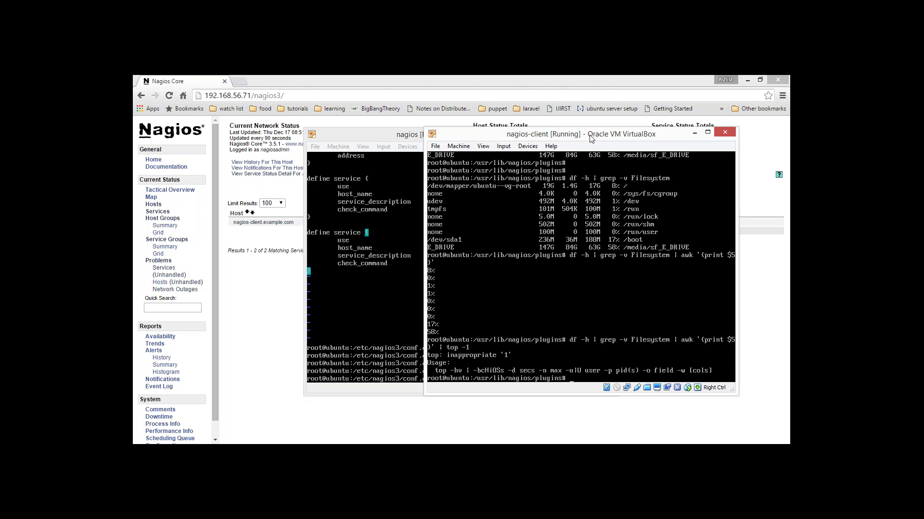
{"action": "key", "text": "Up"}
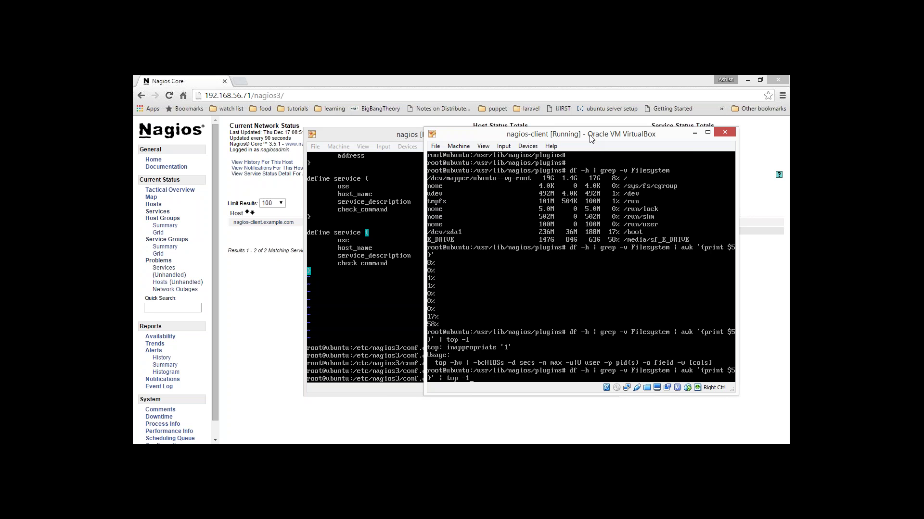
{"action": "key", "text": "BackSpace"}
{"action": "type", "text": "n1 "}
{"action": "type", "text": "1"}
{"action": "key", "text": "Return"}
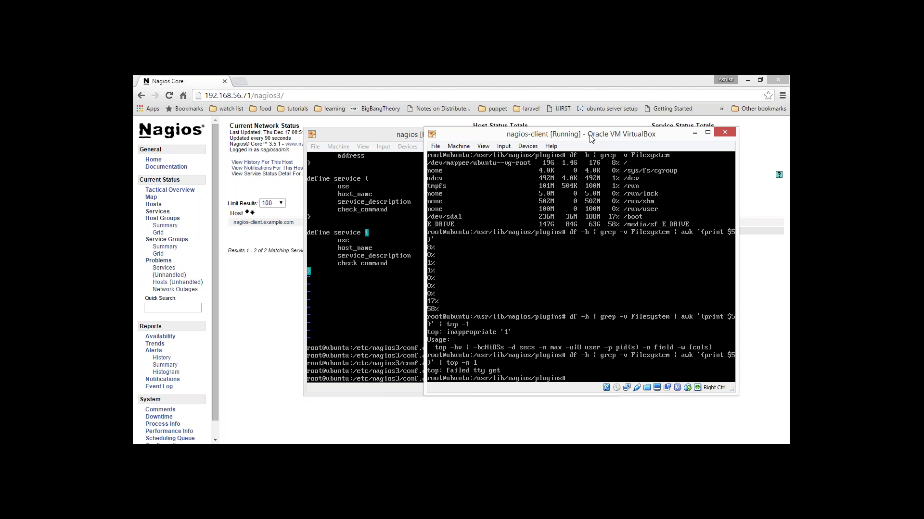
Replace the top part of the pipeline with head -n 1 and run it to get only the first percentage
{"action": "key", "text": "Up"}
{"action": "key", "text": "BackSpace"}
{"action": "key", "text": "BackSpace"}
{"action": "key", "text": "BackSpace"}
{"action": "key", "text": "BackSpace"}
{"action": "key", "text": "BackSpace"}
{"action": "key", "text": "BackSpace"}
{"action": "key", "text": "BackSpace"}
{"action": "key", "text": "BackSpace"}
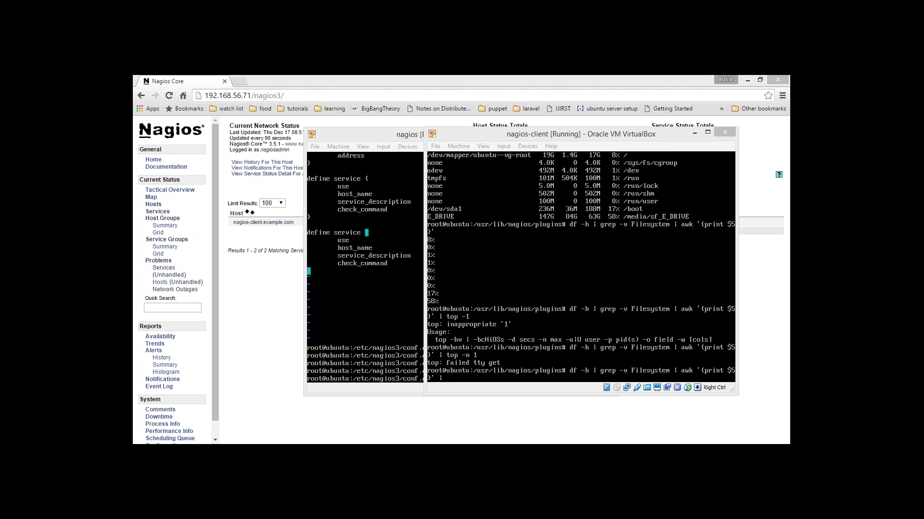
{"action": "left_click", "coordinate": [606, 137]}
{"action": "type", "text": "head -n 1"}
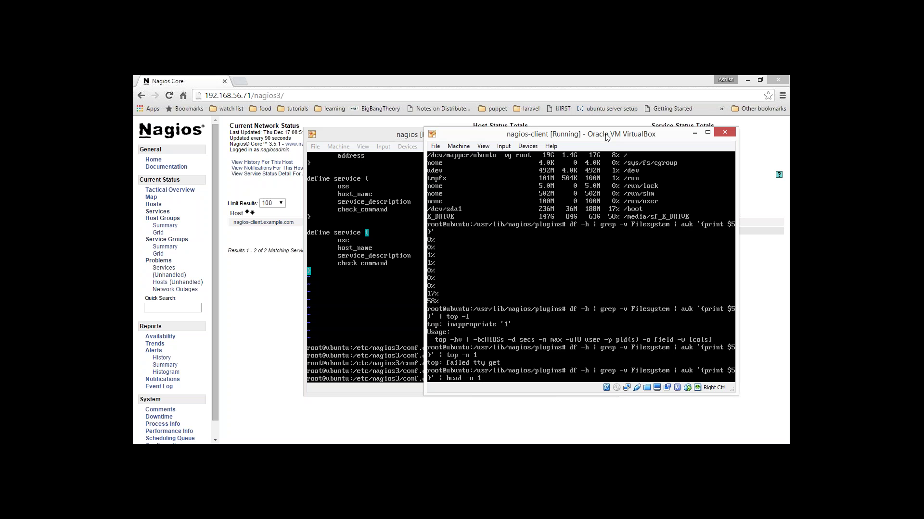
{"action": "key", "text": "Return"}
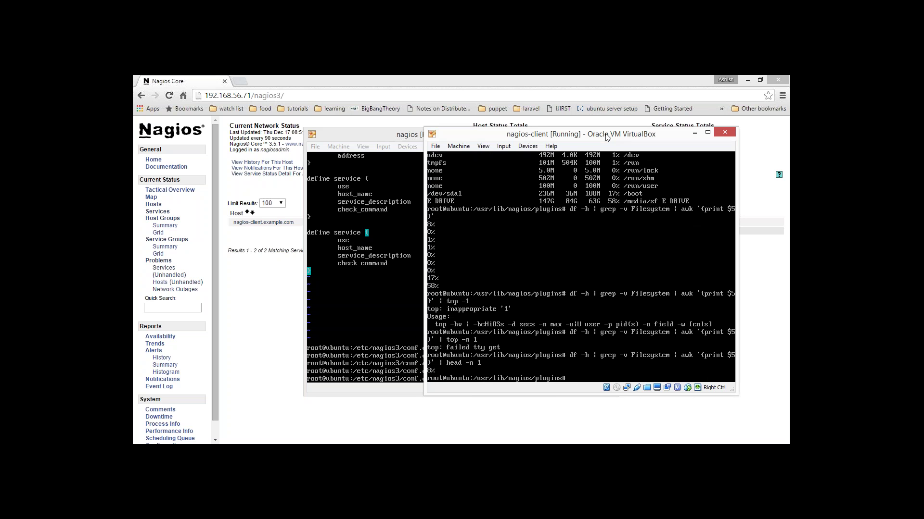
{"action": "key", "text": "Return"}
{"action": "key", "text": "Return"}
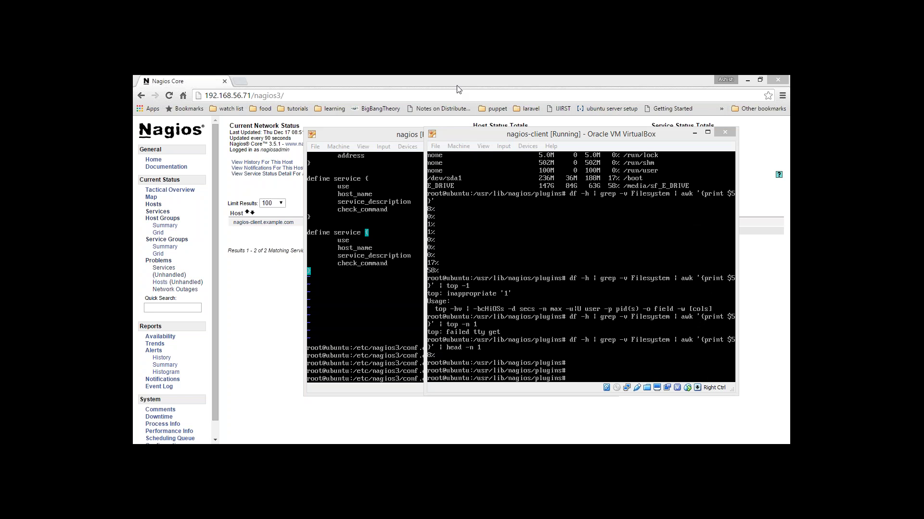
Append sed 's/%//g' to the pipeline to strip the percent sign, and run it
{"action": "left_click", "coordinate": [606, 137]}
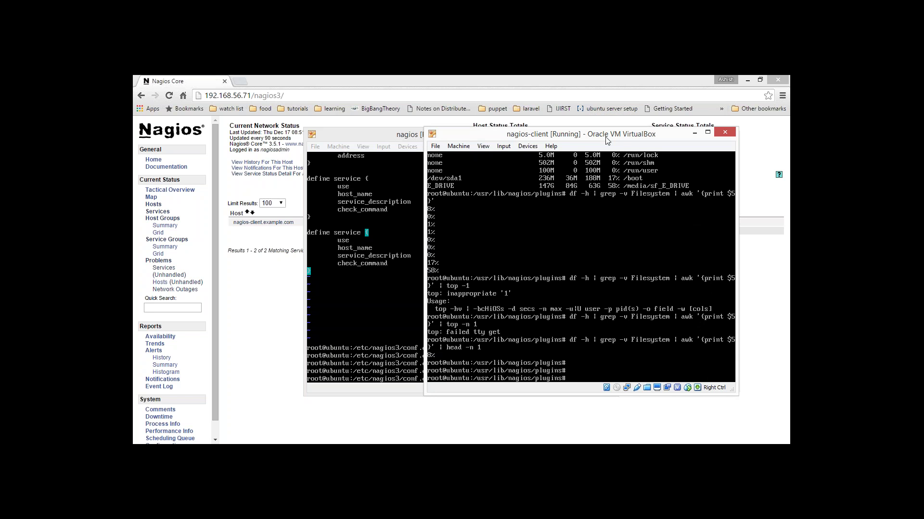
{"action": "key", "text": "Up"}
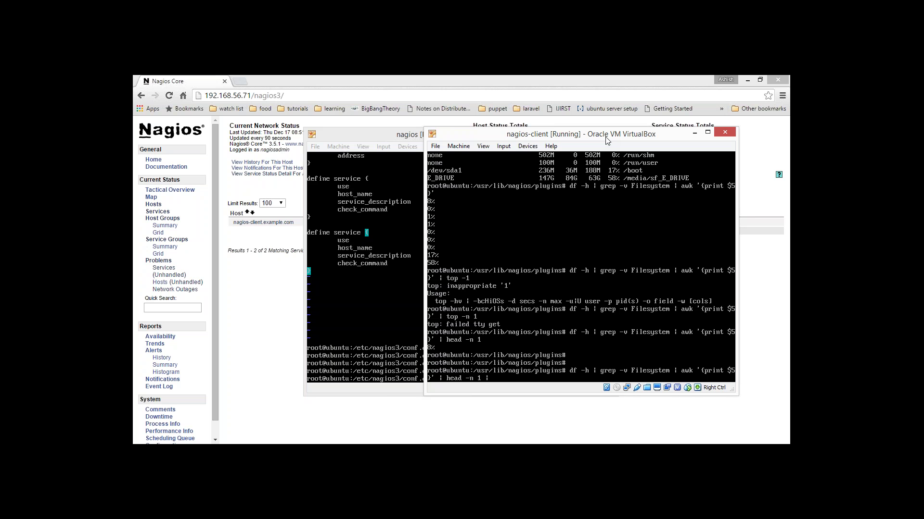
{"action": "type", "text": "sed"}
{"action": "type", "text": "%"}
{"action": "type", "text": "g"}
{"action": "key", "text": "Return"}
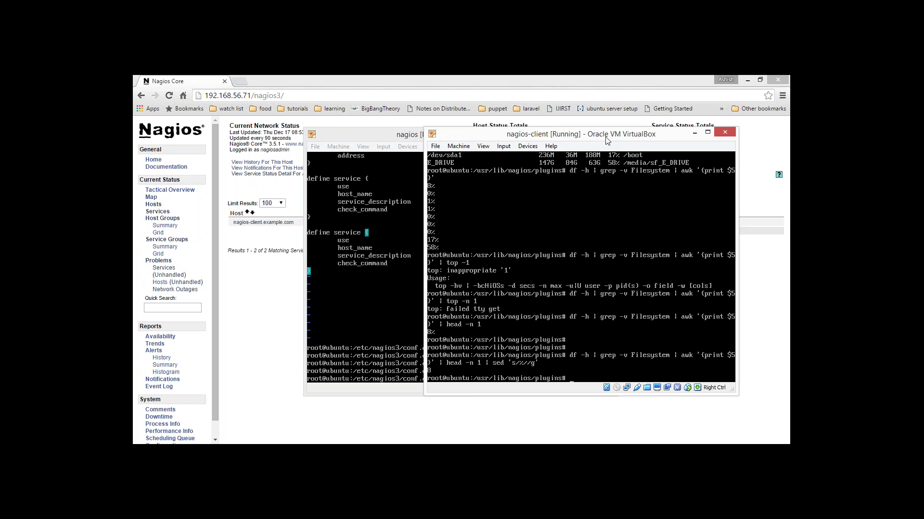
Write the full df, grep, awk, head and sed pipeline into usedspace.sh using a double-quoted echo redirected to the file
{"action": "key", "text": "Up"}
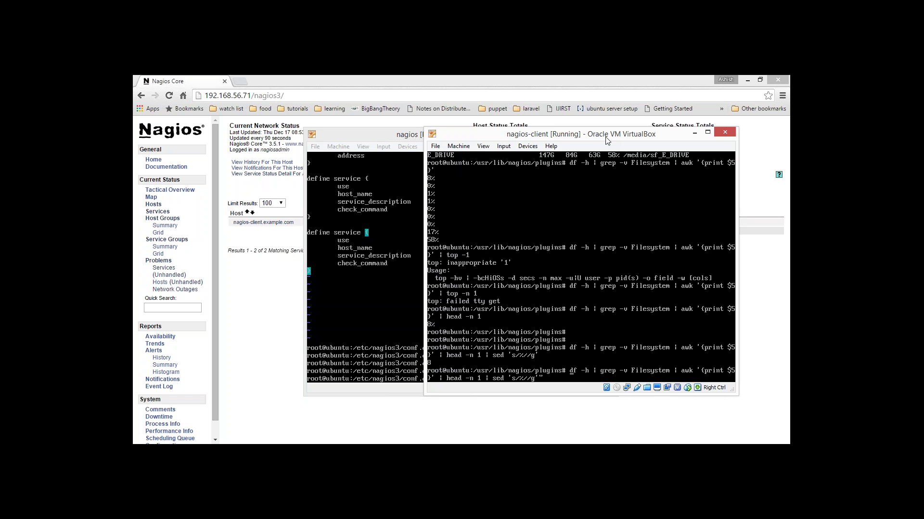
{"action": "type", "text": "\""}
{"action": "type", "text": "echo"}
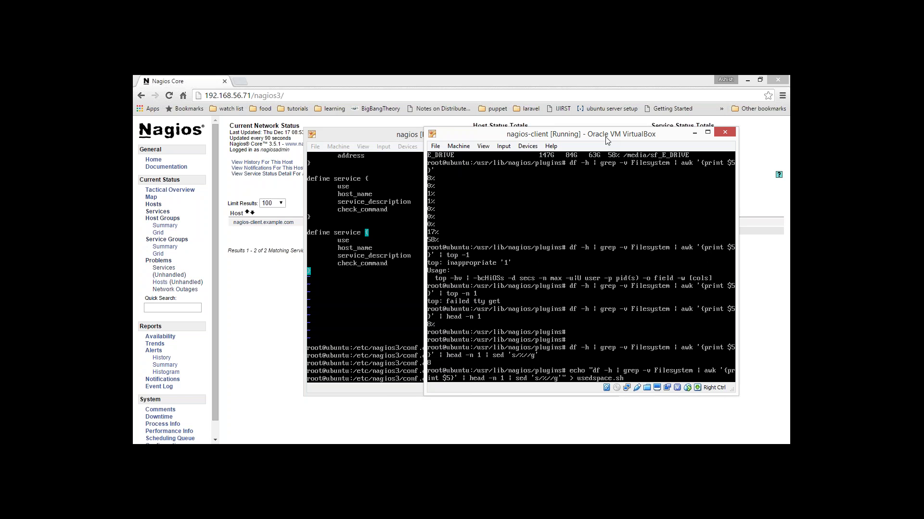
{"action": "key", "text": "Return"}
Open usedspace.sh in vim, enclose the pipeline in backticks and assign it to the variable used_space
{"action": "type", "text": "vim"}
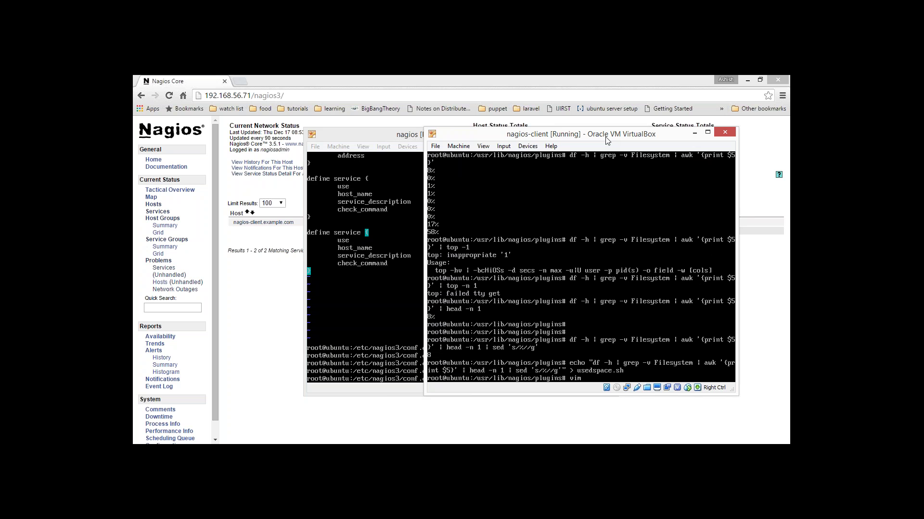
{"action": "type", "text": "usedspace.sh"}
{"action": "key", "text": "Return"}
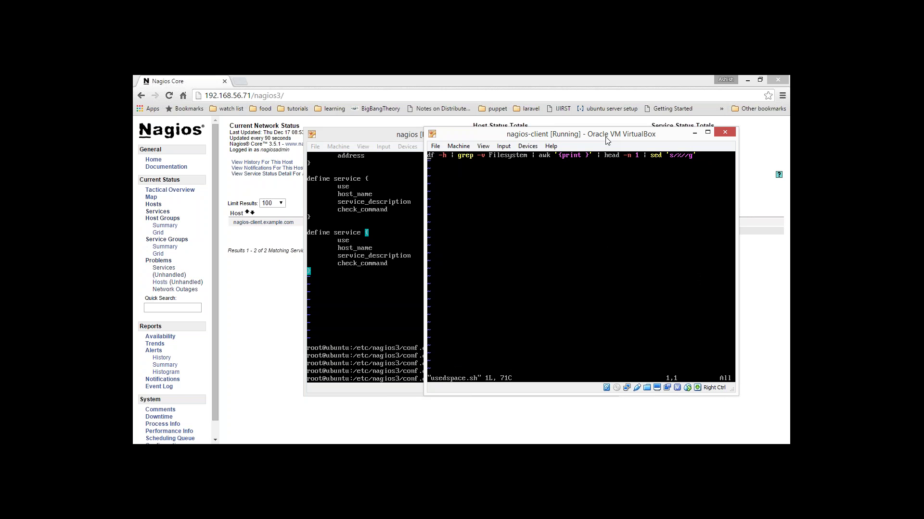
{"action": "key", "text": "i"}
{"action": "type", "text": "`"}
{"action": "key", "text": "End"}
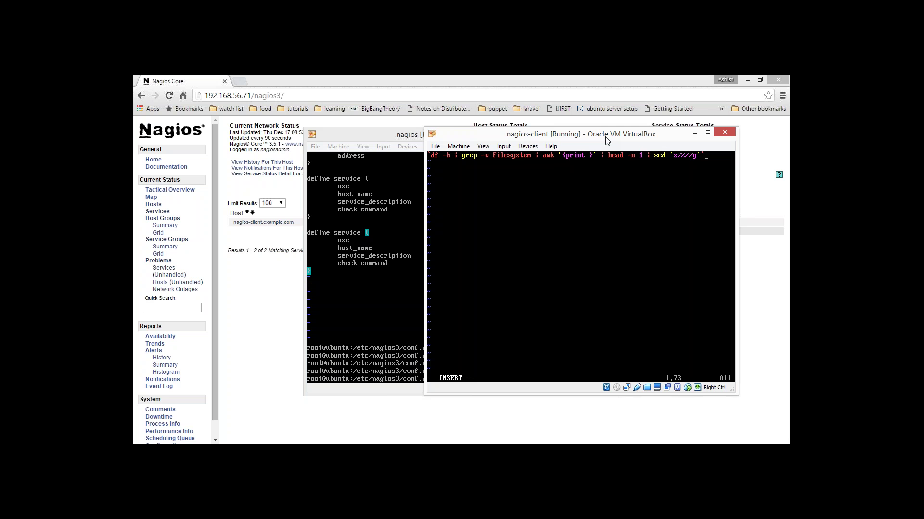
{"action": "key", "text": "Home"}
{"action": "type", "text": "used_space"}
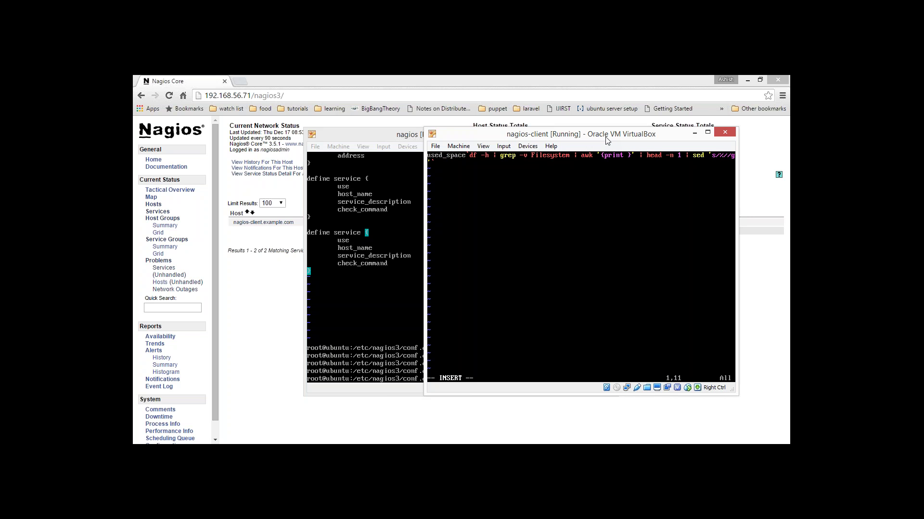
{"action": "type", "text": "="}
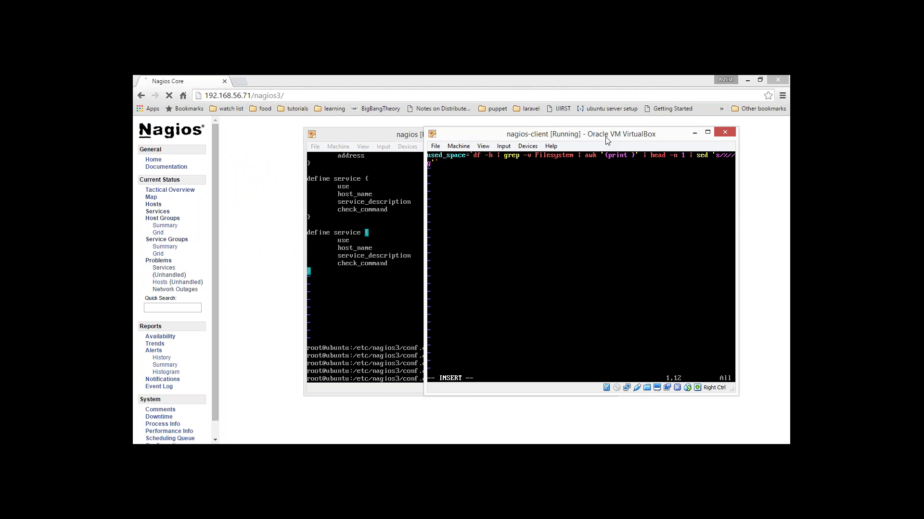
{"action": "key", "text": "End"}
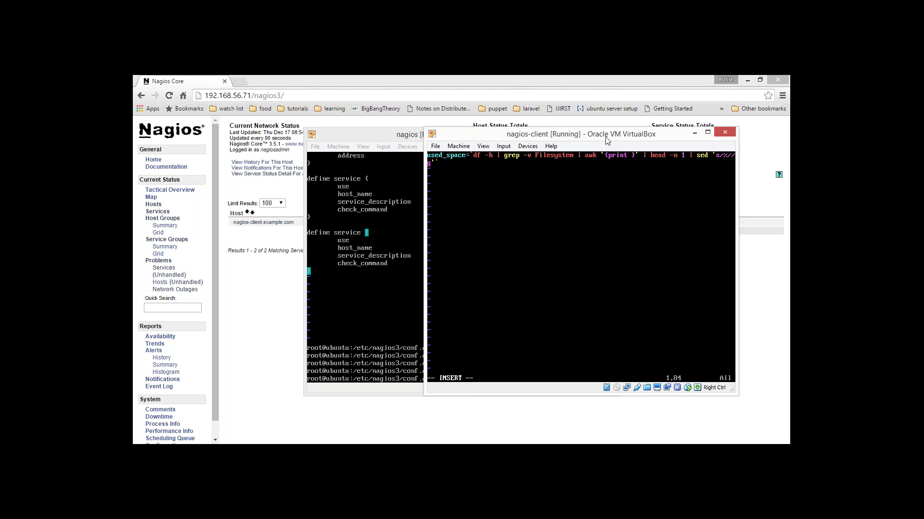
Below the assignment, start the block "case $used_space in" with the first pattern [0-50]*)
{"action": "key", "text": "Return"}
{"action": "key", "text": "Return"}
{"action": "type", "text": "case $used_space in"}
{"action": "key", "text": "Return"}
{"action": "key", "text": "Tab"}
{"action": "type", "text": "[1"}
{"action": "key", "text": "BackSpace"}
{"action": "type", "text": "0-50]"}
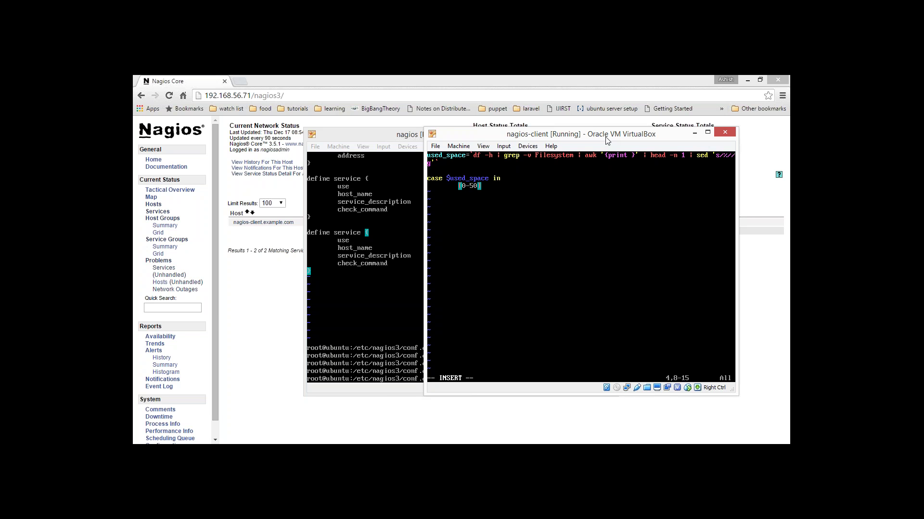
{"action": "type", "text": "*)"}
Fill the [0-50] branch with echo "OK - $used_space% of disk space used.", exit 0 and a closing ;;
{"action": "key", "text": "Return"}
{"action": "key", "text": "Tab"}
{"action": "key", "text": "Tab"}
{"action": "type", "text": "echo \"\"OK - $used_space"}
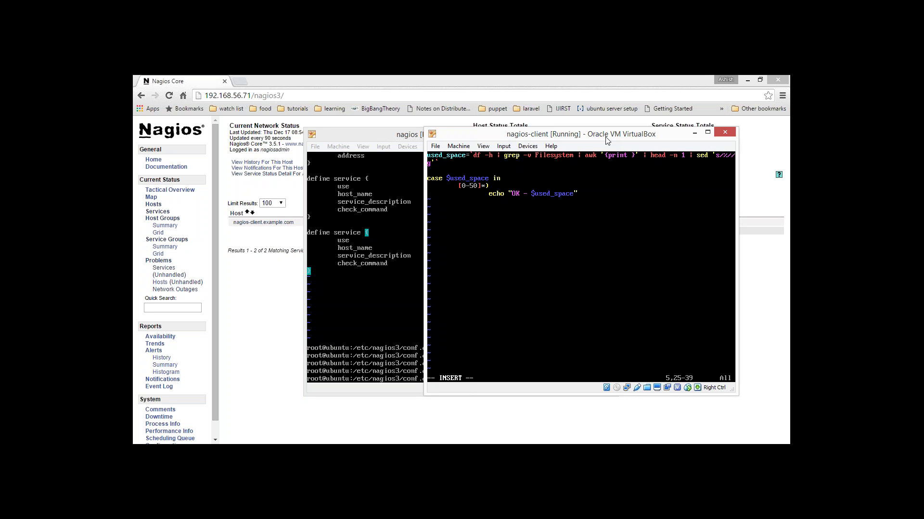
{"action": "type", "text": "%"}
{"action": "type", "text": "of disk space used.\""}
{"action": "key", "text": "Return"}
{"action": "type", "text": "exit 0"}
{"action": "key", "text": "Return"}
{"action": "key", "text": "Tab"}
{"action": "type", "text": ";;"}
Add a second case pattern [51-85]*) below the OK branch
{"action": "key", "text": "Return"}
{"action": "key", "text": "Tab"}
{"action": "type", "text": "["}
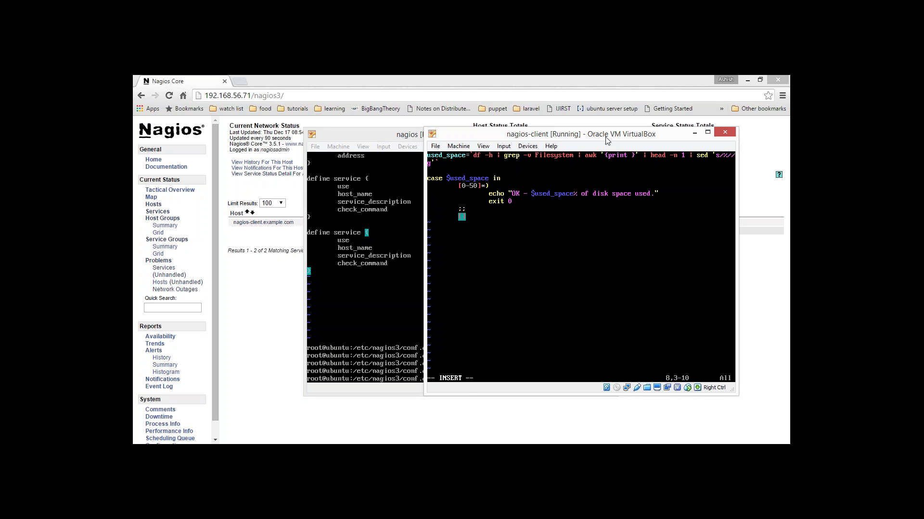
{"action": "type", "text": "51-85)"}
{"action": "key", "text": "BackSpace"}
{"action": "type", "text": "]*"}
Fill the [51-85] branch with echo "WARNING - $used_space% of disk space used.", exit 1 and a closing ;;
{"action": "key", "text": "Return"}
{"action": "key", "text": "Tab"}
{"action": "type", "text": "echo "}
{"action": "type", "text": "\""}
{"action": "type", "text": "WARNING -"}
{"action": "type", "text": " $used_s"}
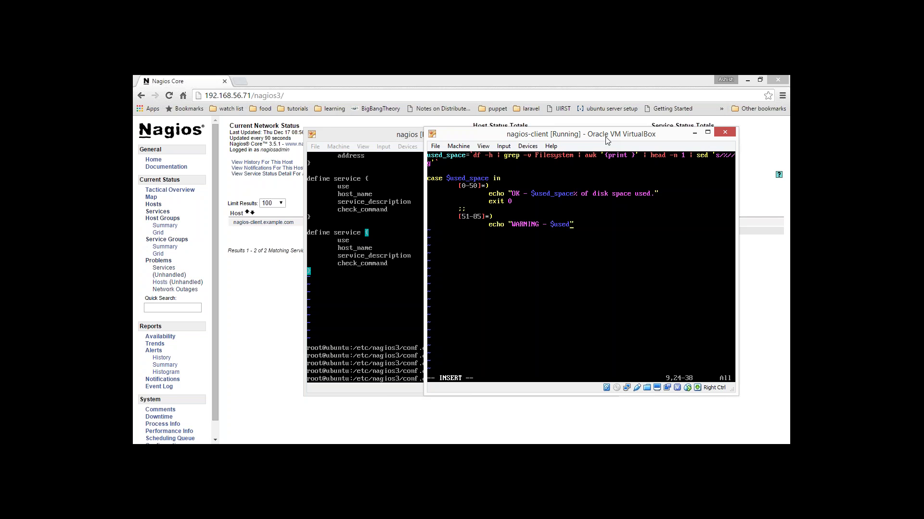
{"action": "type", "text": "pace% of disk space used."}
{"action": "key", "text": "Right"}
{"action": "key", "text": "Return"}
{"action": "type", "text": "exit 1"}
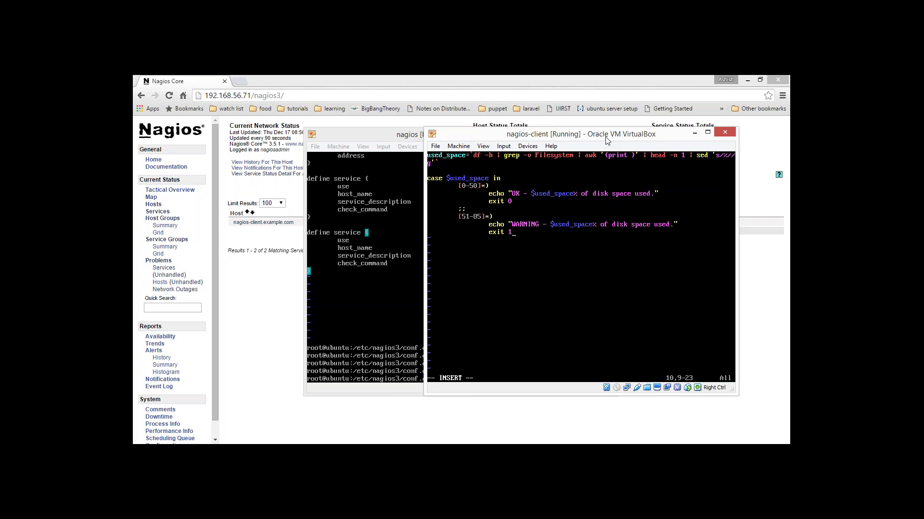
{"action": "key", "text": "Return"}
{"action": "key", "text": "BackSpace"}
{"action": "type", "text": ";;"}
Add a third case pattern [86-100]*) below the WARNING branch
{"action": "key", "text": "Return"}
{"action": "type", "text": "[]"}
{"action": "type", "text": "86-100"}
{"action": "type", "text": "]"}
{"action": "type", "text": "*"}
{"action": "type", "text": ")"}
Fill the [86-100] branch with echo "CRITICAL - $used_space% of disk space used." and exit 2
{"action": "key", "text": "Return"}
{"action": "type", "text": "echo \"CRITICAL -"}
{"action": "type", "text": "used"}
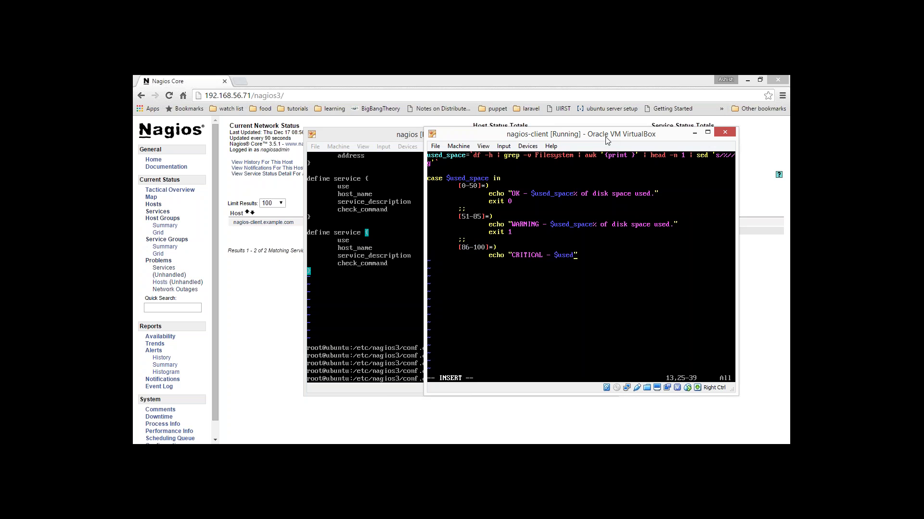
{"action": "type", "text": "_space% of"}
{"action": "type", "text": "disk space used.\""}
{"action": "key", "text": "Return"}
{"action": "key", "text": "Tab"}
{"action": "key", "text": "Tab"}
{"action": "type", "text": "exit 2"}
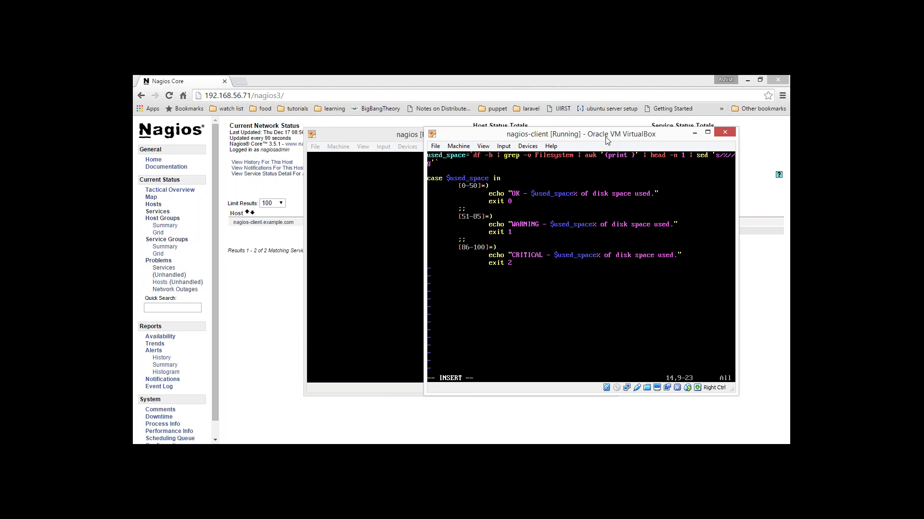
Close the CRITICAL branch with ;; and add a catch-all *) case pattern below it
{"action": "key", "text": "Return"}
{"action": "key", "text": "Tab"}
{"action": "type", "text": ";;"}
{"action": "key", "text": "Return"}
{"action": "key", "text": "Tab"}
{"action": "type", "text": "*)"}
Fill the catch-all branch with echo "UNKNOWN - $used_space", exit 3 and a closing ;;
{"action": "key", "text": "Return"}
{"action": "key", "text": "Tab"}
{"action": "key", "text": "Tab"}
{"action": "type", "text": "echo \"UNKNOWN - $used_space"}
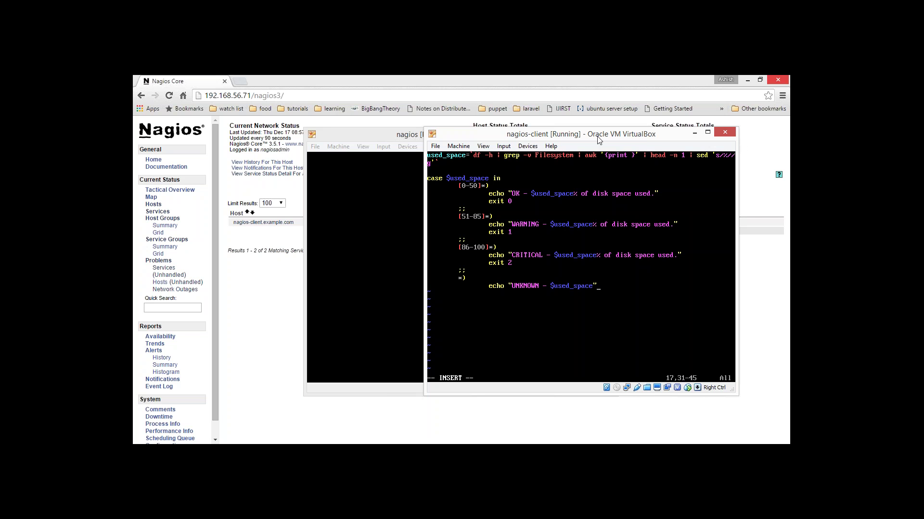
{"action": "key", "text": "Return"}
{"action": "type", "text": "exit 3"}
{"action": "key", "text": "Return"}
{"action": "key", "text": "BackSpace"}
{"action": "type", "text": ";;"}
{"action": "key", "text": "Return"}
End the case statement with esac, then save the script and quit the editor
{"action": "key", "text": "BackSpace"}
{"action": "type", "text": "eac"}
{"action": "key", "text": "BackSpace"}
{"action": "key", "text": "BackSpace"}
{"action": "type", "text": "sac"}
{"action": "key", "text": "Escape"}
{"action": "type", "text": ":wq"}
{"action": "key", "text": "Return"}
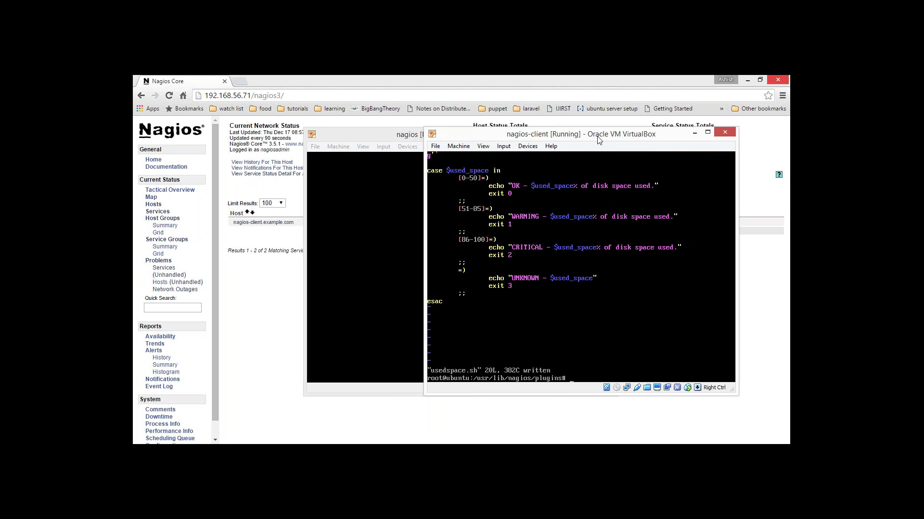
Run usedspace.sh with bash twice to test its output
{"action": "type", "text": "bash "}
{"action": "type", "text": "used"}
{"action": "key", "text": "BackSpace"}
{"action": "type", "text": "e"}
{"action": "key", "text": "Tab"}
{"action": "key", "text": "Return"}
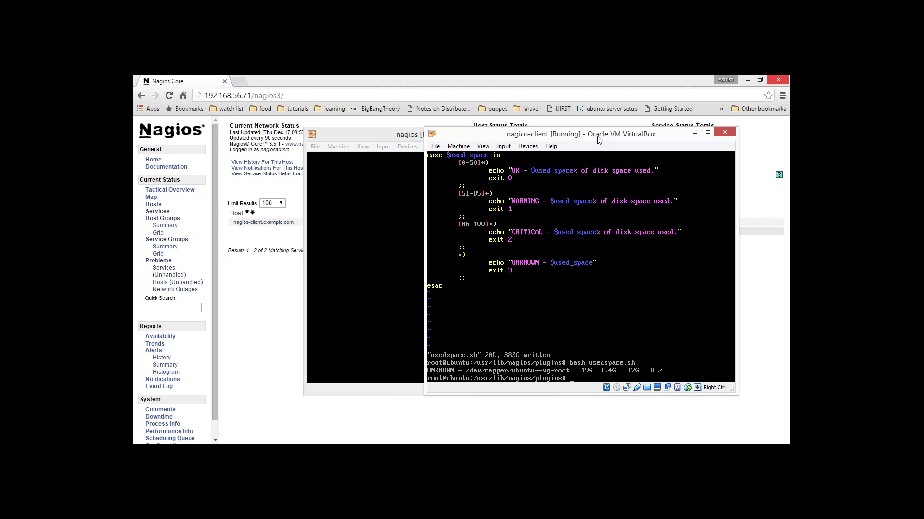
{"action": "key", "text": "Up"}
{"action": "key", "text": "Return"}
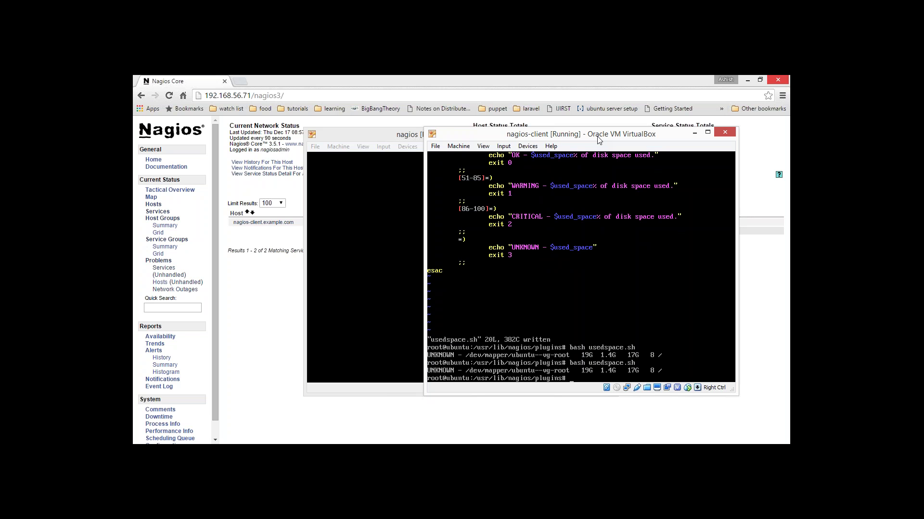
Reopen usedspace.sh and complete the awk expression in the used_space line as '{print $5}'
{"action": "key", "text": "Up"}
{"action": "key", "text": "Up"}
{"action": "key", "text": "Return"}
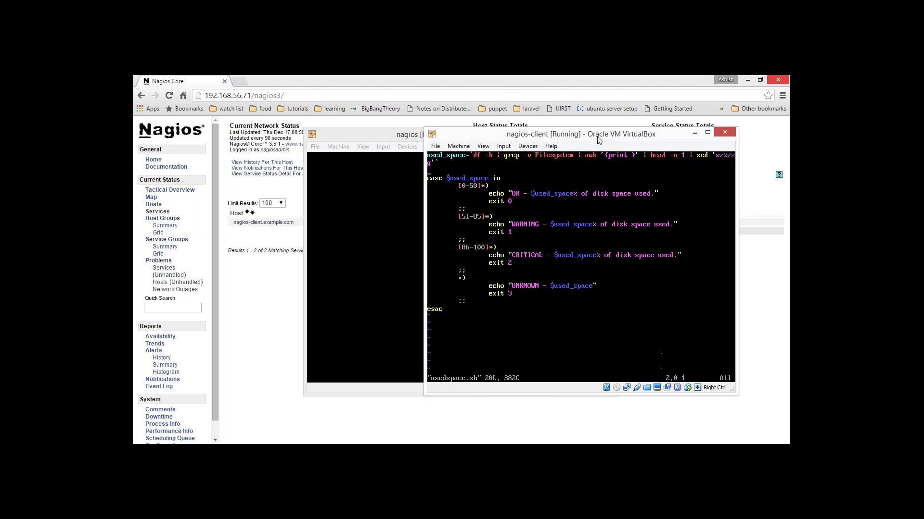
{"action": "key", "text": "w"}
{"action": "key", "text": "w"}
{"action": "key", "text": "w"}
{"action": "key", "text": "w"}
{"action": "key", "text": "w"}
{"action": "key", "text": "w"}
{"action": "key", "text": "w"}
{"action": "key", "text": "w"}
{"action": "key", "text": "w"}
{"action": "key", "text": "w"}
{"action": "key", "text": "w"}
{"action": "key", "text": "w"}
{"action": "key", "text": "w"}
{"action": "key", "text": "l"}
{"action": "type", "text": "int $5"}
{"action": "key", "text": "Left"}
{"action": "key", "text": "Left"}
{"action": "key", "text": "Left"}
{"action": "key", "text": "Left"}
{"action": "key", "text": "Left"}
{"action": "key", "text": "Left"}
{"action": "key", "text": "Left"}
{"action": "key", "text": "Left"}
{"action": "key", "text": "Left"}
{"action": "key", "text": "Left"}
{"action": "key", "text": "Left"}
{"action": "key", "text": "Left"}
{"action": "key", "text": "Left"}
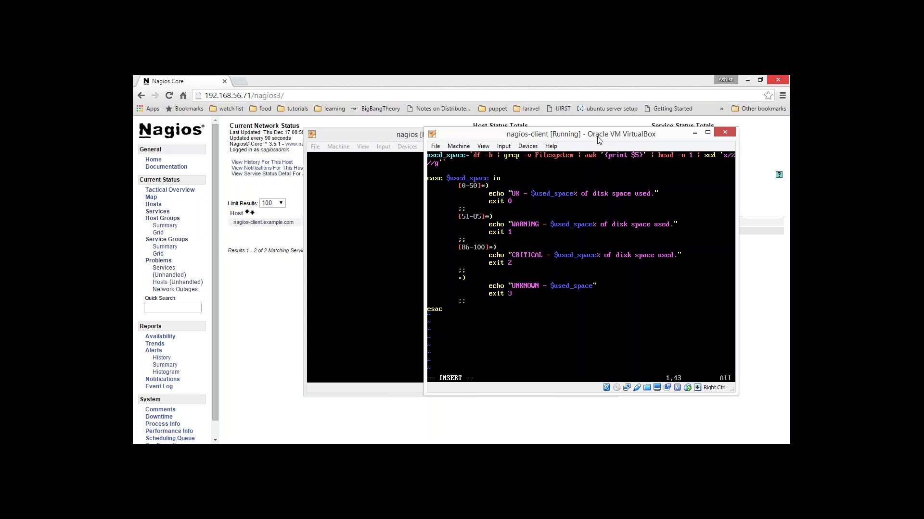
Save the edited script, quit the editor and test it by running bash usedspace.sh
{"action": "key", "text": "Right"}
{"action": "key", "text": "Right"}
{"action": "key", "text": "Right"}
{"action": "key", "text": "Right"}
{"action": "key", "text": "Right"}
{"action": "key", "text": "Right"}
{"action": "key", "text": "Right"}
{"action": "key", "text": "Right"}
{"action": "key", "text": "Right"}
{"action": "key", "text": "Right"}
{"action": "key", "text": "Right"}
{"action": "key", "text": "Right"}
{"action": "key", "text": "Right"}
{"action": "key", "text": "Right"}
{"action": "key", "text": "Right"}
{"action": "key", "text": "Right"}
{"action": "key", "text": "Right"}
{"action": "key", "text": "Right"}
{"action": "key", "text": "Right"}
{"action": "key", "text": "Right"}
{"action": "key", "text": "Right"}
{"action": "key", "text": "Right"}
{"action": "key", "text": "Escape"}
{"action": "type", "text": ":wq"}
{"action": "key", "text": "Return"}
{"action": "type", "text": "bash usedspace.sh"}
{"action": "key", "text": "Return"}
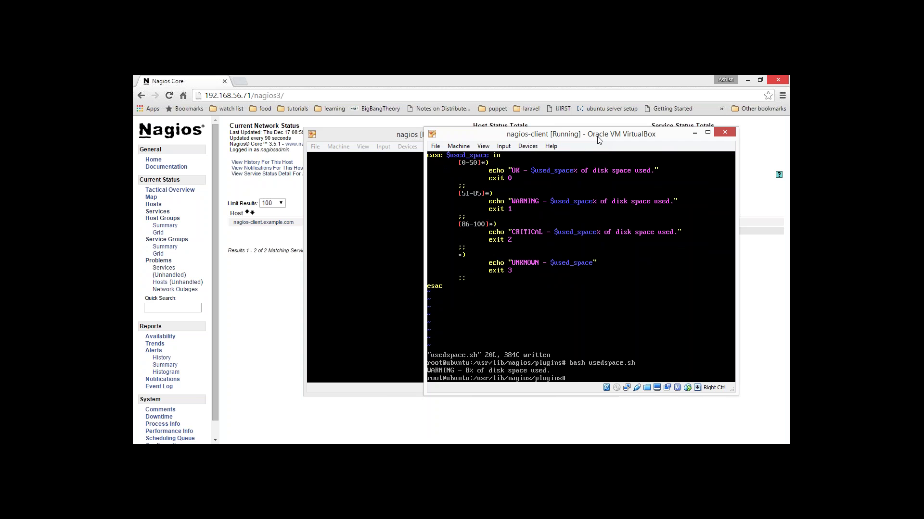
{"action": "key", "text": "Return"}
{"action": "key", "text": "Return"}
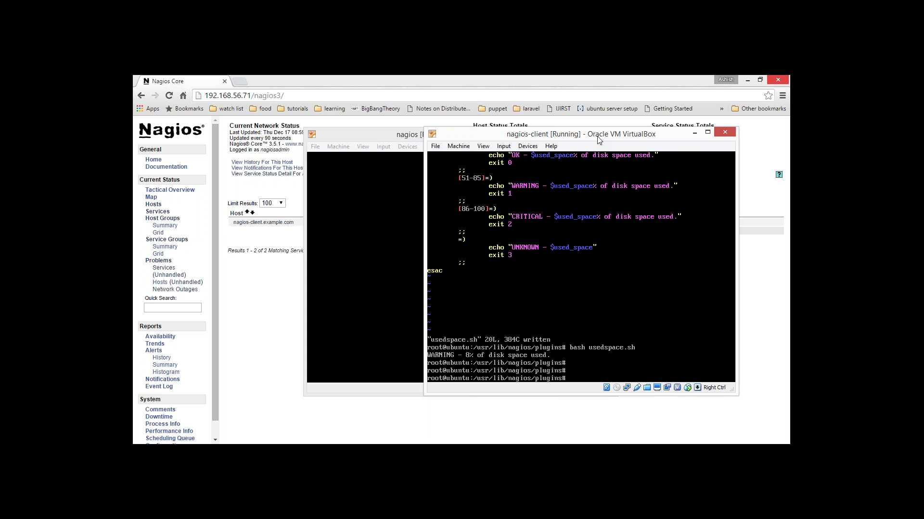
Reopen usedspace.sh in vim and go to the [0-50] pattern of the OK branch
{"action": "type", "text": "vim usedspace.sh"}
{"action": "key", "text": "Return"}
{"action": "key", "text": "Right"}
{"action": "key", "text": "Right"}
{"action": "key", "text": "Right"}
{"action": "key", "text": "Right"}
{"action": "key", "text": "Right"}
{"action": "key", "text": "Right"}
{"action": "key", "text": "Right"}
{"action": "key", "text": "Right"}
{"action": "key", "text": "Right"}
{"action": "key", "text": "Right"}
{"action": "key", "text": "Up"}
{"action": "key", "text": "Up"}
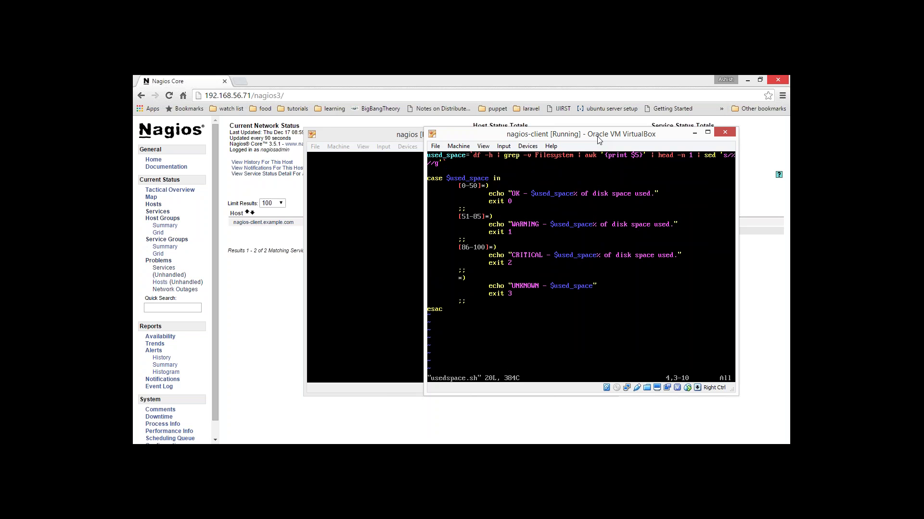
Try shortening the range in the OK branch's case pattern to 0-5
{"action": "key", "text": "i"}
{"action": "key", "text": "Right"}
{"action": "key", "text": "Right"}
{"action": "key", "text": "Right"}
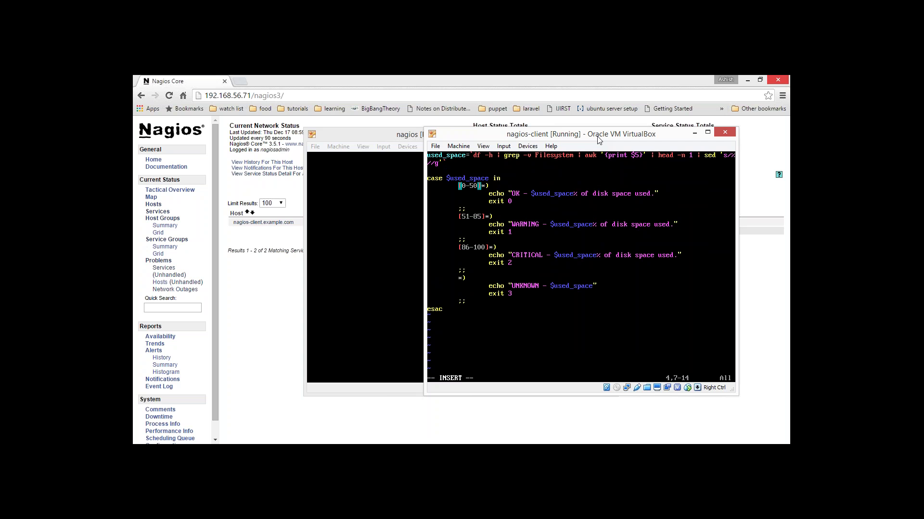
{"action": "key", "text": "BackSpace"}
{"action": "key", "text": "BackSpace"}
{"action": "key", "text": "BackSpace"}
{"action": "key", "text": "BackSpace"}
{"action": "type", "text": "0"}
{"action": "key", "text": "Right"}
{"action": "key", "text": "Right"}
{"action": "key", "text": "Left"}
{"action": "type", "text": "-5"}
{"action": "key", "text": "Left"}
{"action": "key", "text": "Right"}
{"action": "key", "text": "Right"}
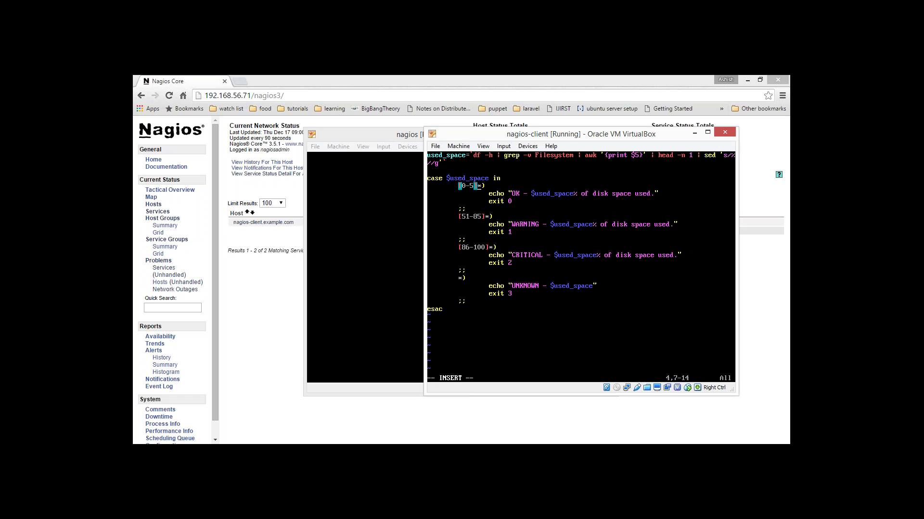
Rewrite the OK branch's case pattern as [0-50]*)
{"action": "key", "text": "BackSpace"}
{"action": "key", "text": "BackSpace"}
{"action": "key", "text": "BackSpace"}
{"action": "key", "text": "BackSpace"}
{"action": "type", "text": "[]"}
{"action": "key", "text": "BackSpace"}
{"action": "key", "text": "BackSpace"}
{"action": "type", "text": "v"}
{"action": "key", "text": "BackSpace"}
{"action": "key", "text": "BackSpace"}
{"action": "type", "text": "[]1"}
{"action": "key", "text": "Left"}
{"action": "type", "text": "0-50"}
{"action": "key", "text": "Right"}
{"action": "type", "text": "*"}
{"action": "key", "text": "Down"}
{"action": "key", "text": "Down"}
{"action": "key", "text": "Down"}
{"action": "key", "text": "Down"}
{"action": "key", "text": "Left"}
{"action": "key", "text": "Left"}
{"action": "key", "text": "Left"}
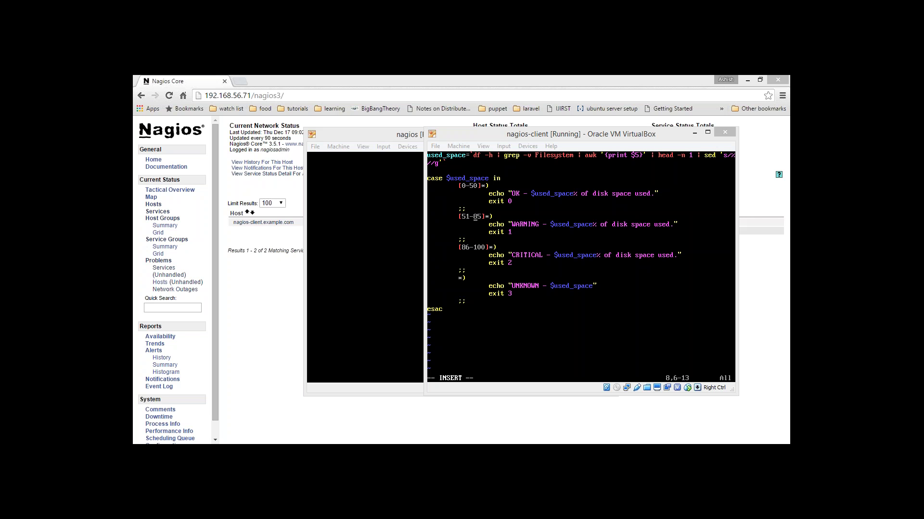
Replace the [0-50] range in the OK branch's case pattern with the alternatives [0-9]|[1-5]
{"action": "left_click", "coordinate": [502, 141]}
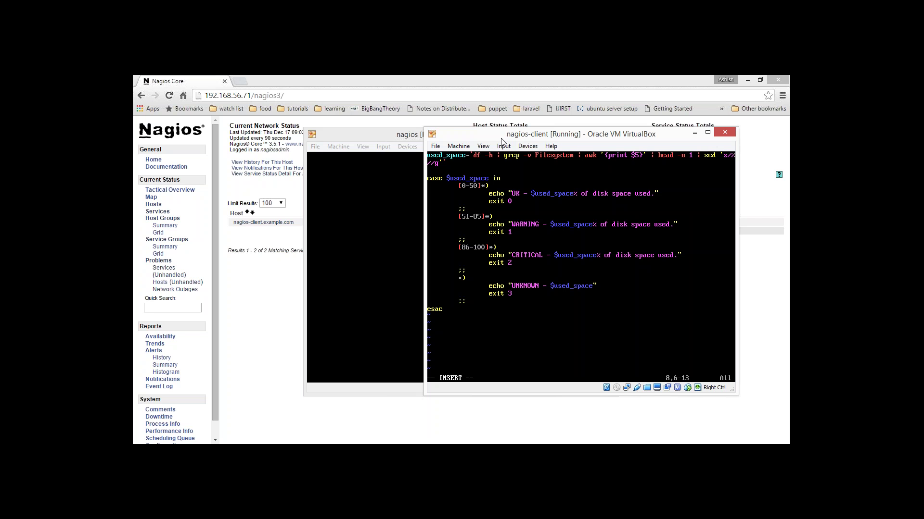
{"action": "key", "text": "Up"}
{"action": "key", "text": "Up"}
{"action": "key", "text": "Up"}
{"action": "key", "text": "Up"}
{"action": "key", "text": "Delete"}
{"action": "key", "text": "BackSpace"}
{"action": "key", "text": "BackSpace"}
{"action": "key", "text": "BackSpace"}
{"action": "type", "text": "0-9]"}
{"action": "type", "text": "|"}
{"action": "type", "text": "["}
{"action": "type", "text": "1-"}
{"action": "type", "text": "5"}
{"action": "type", "text": "]"}
Change the OK pattern's second alternative to [0-5][0-9] and add 50 as a third alternative in place of the asterisk
{"action": "key", "text": "Right"}
{"action": "key", "text": "BackSpace"}
{"action": "type", "text": "|"}
{"action": "key", "text": "Left"}
{"action": "key", "text": "Left"}
{"action": "key", "text": "BackSpace"}
{"action": "type", "text": "0"}
{"action": "key", "text": "Right"}
{"action": "key", "text": "Right"}
{"action": "key", "text": "Right"}
{"action": "type", "text": "|"}
{"action": "type", "text": "0-9]|50"}
Insert an opening parenthesis in front of the OK branch's case pattern
{"action": "key", "text": "Left"}
{"action": "key", "text": "Left"}
{"action": "key", "text": "Left"}
{"action": "key", "text": "Left"}
{"action": "key", "text": "Left"}
{"action": "key", "text": "Left"}
{"action": "key", "text": "Left"}
{"action": "key", "text": "Left"}
{"action": "key", "text": "Left"}
{"action": "key", "text": "Left"}
{"action": "key", "text": "Left"}
{"action": "key", "text": "Left"}
{"action": "key", "text": "Left"}
{"action": "key", "text": "Left"}
{"action": "key", "text": "Left"}
{"action": "key", "text": "Left"}
{"action": "key", "text": "Left"}
{"action": "key", "text": "Left"}
{"action": "key", "text": "Left"}
{"action": "type", "text": "("}
Replace the [51-85] range in the WARNING branch's case pattern with [6-8][0-9]
{"action": "key", "text": "Down"}
{"action": "key", "text": "Right"}
{"action": "key", "text": "Right"}
{"action": "key", "text": "Down"}
{"action": "key", "text": "Down"}
{"action": "key", "text": "Down"}
{"action": "key", "text": "Left"}
{"action": "key", "text": "Left"}
{"action": "key", "text": "Left"}
{"action": "key", "text": "Left"}
{"action": "key", "text": "Left"}
{"action": "key", "text": "Left"}
{"action": "key", "text": "Left"}
{"action": "key", "text": "Left"}
{"action": "type", "text": "("}
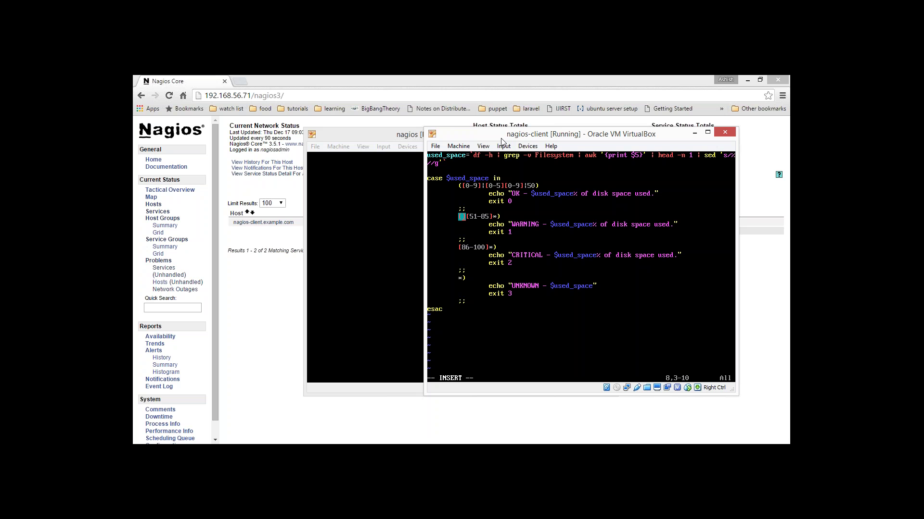
{"action": "key", "text": "BackSpace"}
{"action": "key", "text": "Right"}
{"action": "key", "text": "Right"}
{"action": "key", "text": "Right"}
{"action": "key", "text": "Right"}
{"action": "key", "text": "Right"}
{"action": "key", "text": "Right"}
{"action": "key", "text": "BackSpace"}
{"action": "key", "text": "BackSpace"}
{"action": "key", "text": "BackSpace"}
{"action": "key", "text": "BackSpace"}
{"action": "key", "text": "BackSpace"}
{"action": "type", "text": "6-8][]"}
{"action": "key", "text": "Left"}
{"action": "type", "text": "0-9"}
Replace the asterisk at the end of the WARNING branch's pattern with the alternative |80
{"action": "key", "text": "Up"}
{"action": "key", "text": "Down"}
{"action": "key", "text": "Right"}
{"action": "key", "text": "Right"}
{"action": "key", "text": "Right"}
{"action": "key", "text": "Right"}
{"action": "key", "text": "Right"}
{"action": "key", "text": "Right"}
{"action": "key", "text": "Right"}
{"action": "key", "text": "Right"}
{"action": "key", "text": "Right"}
{"action": "key", "text": "BackSpace"}
{"action": "type", "text": "|80"}
Replace the [86-100] range in the CRITICAL branch's case pattern with [8-9]
{"action": "key", "text": "Down"}
{"action": "key", "text": "Down"}
{"action": "key", "text": "Down"}
{"action": "key", "text": "Down"}
{"action": "key", "text": "Left"}
{"action": "key", "text": "Left"}
{"action": "key", "text": "Left"}
{"action": "key", "text": "Left"}
{"action": "key", "text": "Left"}
{"action": "key", "text": "Left"}
{"action": "key", "text": "Left"}
{"action": "key", "text": "Left"}
{"action": "key", "text": "Delete"}
{"action": "key", "text": "Delete"}
{"action": "key", "text": "Delete"}
{"action": "key", "text": "BackSpace"}
{"action": "key", "text": "BackSpace"}
{"action": "key", "text": "BackSpace"}
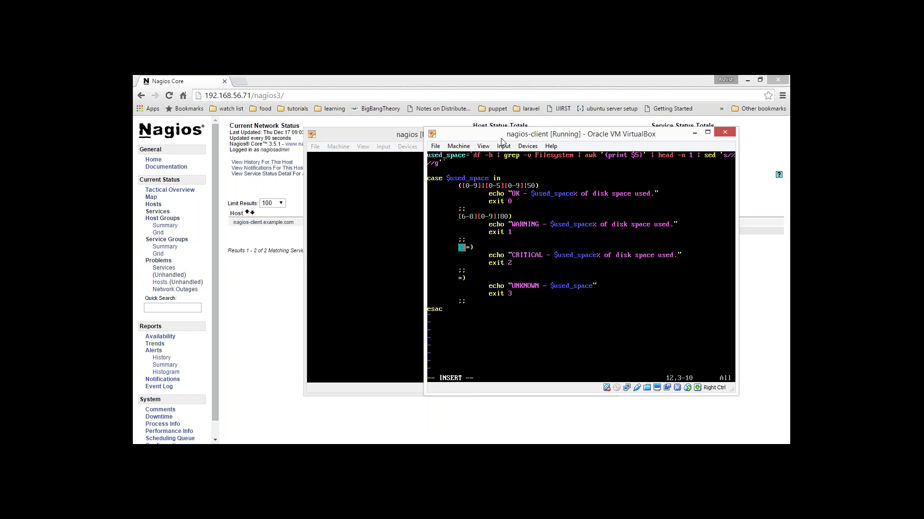
{"action": "type", "text": "9"}
{"action": "key", "text": "BackSpace"}
{"action": "type", "text": "8"}
{"action": "type", "text": "-"}
{"action": "type", "text": "1]"}
{"action": "type", "text": "["}
{"action": "type", "text": "]"}
{"action": "key", "text": "Left"}
{"action": "key", "text": "Left"}
{"action": "key", "text": "Left"}
{"action": "key", "text": "BackSpace"}
{"action": "type", "text": "9"}
Complete the CRITICAL branch's pattern with a second digit range [0-9] and the alternative |100 in place of the asterisk
{"action": "key", "text": "Right"}
{"action": "key", "text": "Right"}
{"action": "type", "text": "0-9"}
{"action": "key", "text": "Right"}
{"action": "key", "text": "Right"}
{"action": "key", "text": "BackSpace"}
{"action": "type", "text": "|100"}
Insert an opening parenthesis in front of the CRITICAL branch's case pattern
{"action": "key", "text": "Left"}
{"action": "key", "text": "Left"}
{"action": "key", "text": "Left"}
{"action": "key", "text": "Left"}
{"action": "key", "text": "Left"}
{"action": "key", "text": "Left"}
{"action": "key", "text": "Left"}
{"action": "key", "text": "Left"}
{"action": "key", "text": "Left"}
{"action": "key", "text": "Left"}
{"action": "key", "text": "Left"}
{"action": "key", "text": "Left"}
{"action": "key", "text": "Left"}
{"action": "key", "text": "Left"}
{"action": "key", "text": "Left"}
{"action": "type", "text": "("}
Insert an opening parenthesis in front of the WARNING branch's [6-8][0-9]|80 pattern
{"action": "key", "text": "Up"}
{"action": "key", "text": "Up"}
{"action": "key", "text": "Up"}
{"action": "key", "text": "Up"}
{"action": "type", "text": "("}
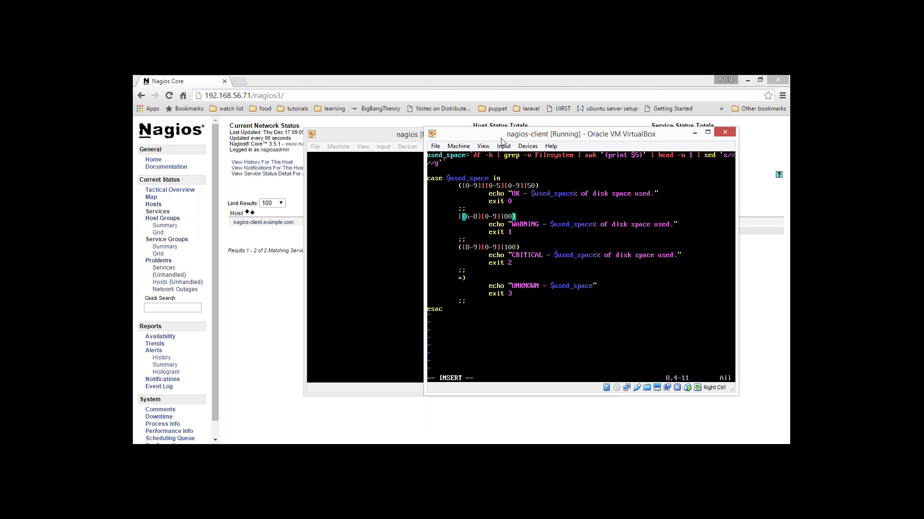
{"action": "key", "text": "BackSpace"}
{"action": "key", "text": "Left"}
{"action": "type", "text": "("}
{"action": "key", "text": "Down"}
{"action": "key", "text": "Down"}
Save the script, quit the editor and run usedspace.sh with bash
{"action": "key", "text": "Escape"}
{"action": "type", "text": "wq"}
{"action": "key", "text": "Return"}
{"action": "type", "text": "bash usedspace.sh"}
{"action": "key", "text": "Return"}
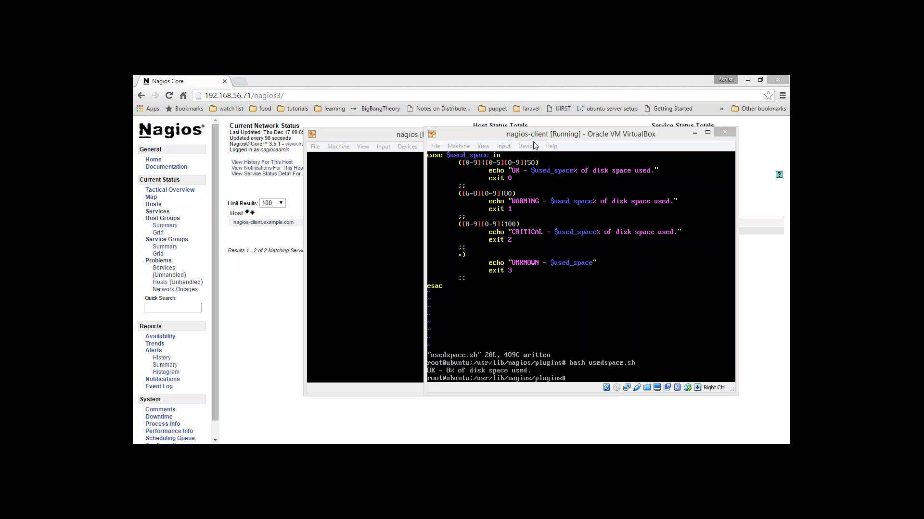
Open the NRPE configuration file /etc/nagios/nrpe.cfg in vim
{"action": "left_click", "coordinate": [566, 138]}
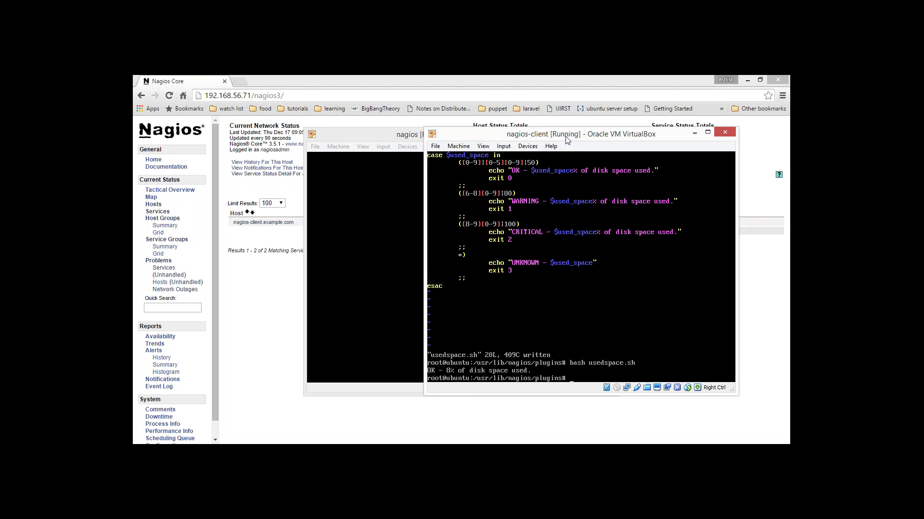
{"action": "key", "text": "Return"}
{"action": "key", "text": "Return"}
{"action": "key", "text": "Return"}
{"action": "type", "text": "vim /"}
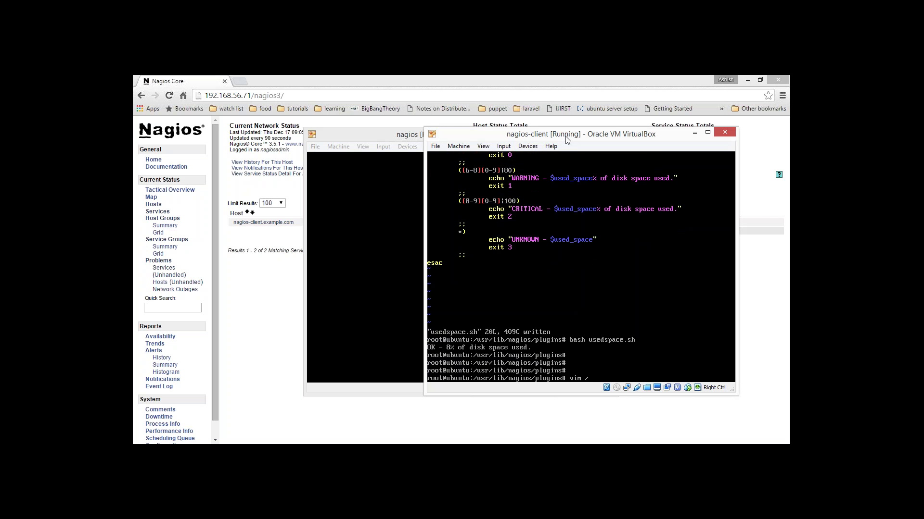
{"action": "type", "text": "etc/nagios/nrpe.cfg"}
{"action": "key", "text": "Return"}
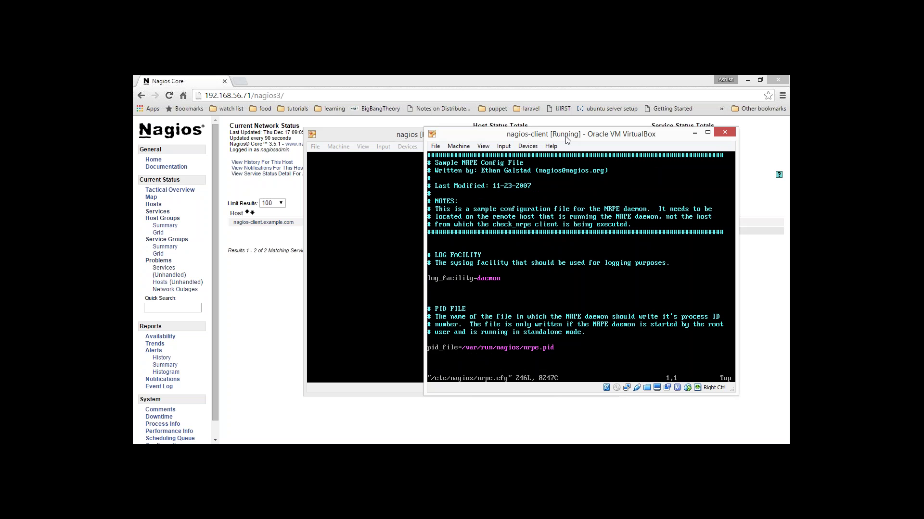
Go to the allowed_hosts setting in nrpe.cfg and turn on line numbering in the editor
{"action": "key", "text": "Down"}
{"action": "key", "text": "Down"}
{"action": "key", "text": "Down"}
{"action": "key", "text": "Down"}
{"action": "key", "text": "Down"}
{"action": "key", "text": "Down"}
{"action": "key", "text": "Down"}
{"action": "key", "text": "Down"}
{"action": "key", "text": "Down"}
{"action": "key", "text": "Down"}
{"action": "key", "text": "Down"}
{"action": "key", "text": "Down"}
{"action": "key", "text": "Down"}
{"action": "key", "text": "Down"}
{"action": "key", "text": "Down"}
{"action": "key", "text": "Down"}
{"action": "key", "text": "Down"}
{"action": "key", "text": "Down"}
{"action": "key", "text": "Down"}
{"action": "key", "text": "Down"}
{"action": "key", "text": "Down"}
{"action": "key", "text": "Down"}
{"action": "key", "text": "Down"}
{"action": "key", "text": "Down"}
{"action": "key", "text": "Down"}
{"action": "key", "text": "Down"}
{"action": "key", "text": "Down"}
{"action": "key", "text": "Down"}
{"action": "key", "text": "Down"}
{"action": "key", "text": "Down"}
{"action": "key", "text": "Down"}
{"action": "key", "text": "Down"}
{"action": "key", "text": "Down"}
{"action": "key", "text": "Down"}
{"action": "key", "text": "Down"}
{"action": "key", "text": "Down"}
{"action": "key", "text": "Down"}
{"action": "key", "text": "Down"}
{"action": "key", "text": "Down"}
{"action": "key", "text": "Down"}
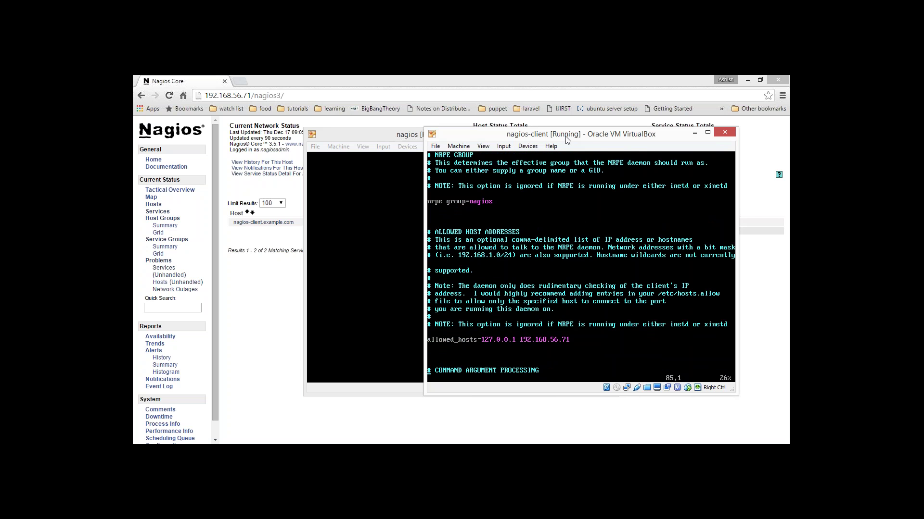
{"action": "key", "text": "Up"}
{"action": "key", "text": "Up"}
{"action": "key", "text": "Up"}
{"action": "key", "text": "Up"}
{"action": "key", "text": "Up"}
{"action": "key", "text": "Up"}
{"action": "key", "text": "Up"}
{"action": "key", "text": "Up"}
{"action": "key", "text": "Up"}
{"action": "key", "text": "Up"}
{"action": "key", "text": "Up"}
{"action": "key", "text": "Up"}
{"action": "key", "text": "Up"}
{"action": "key", "text": "Up"}
{"action": "key", "text": "Up"}
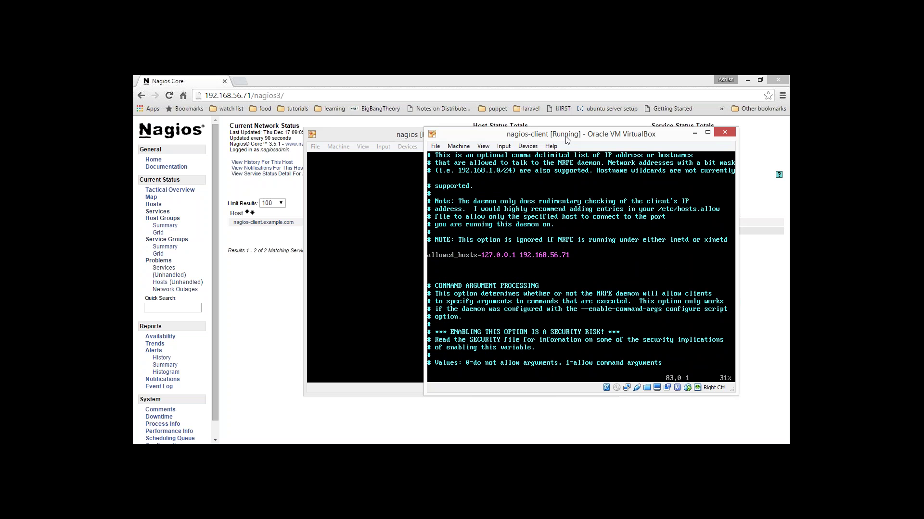
{"action": "type", "text": ":set nu"}
{"action": "key", "text": "Return"}
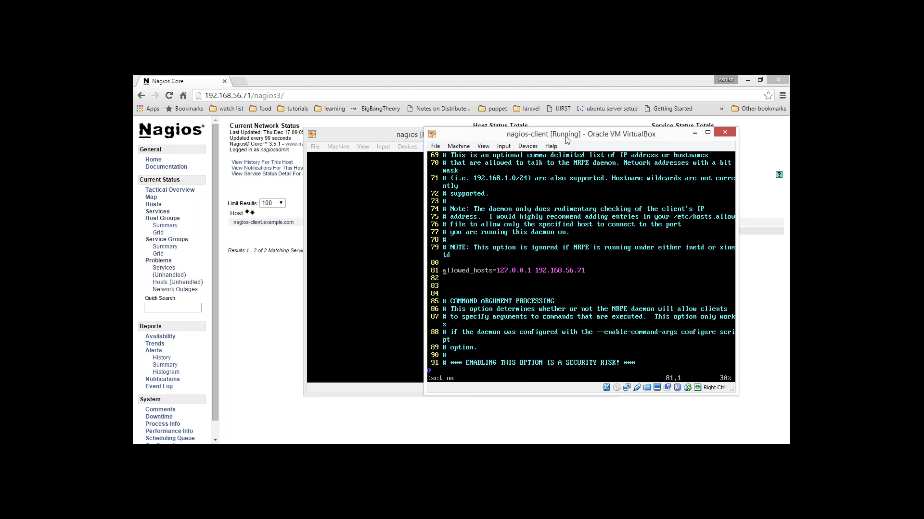
Add the line command[usedspace_bash]=/usr/lib/nagios/plugins/usedspace.sh below the check_total_procs command in nrpe.cfg
{"action": "key", "text": "dollar"}
{"action": "key", "text": "Page_Down"}
{"action": "key", "text": "Page_Down"}
{"action": "key", "text": "Page_Down"}
{"action": "key", "text": "Page_Down"}
{"action": "key", "text": "Page_Down"}
{"action": "key", "text": "Page_Down"}
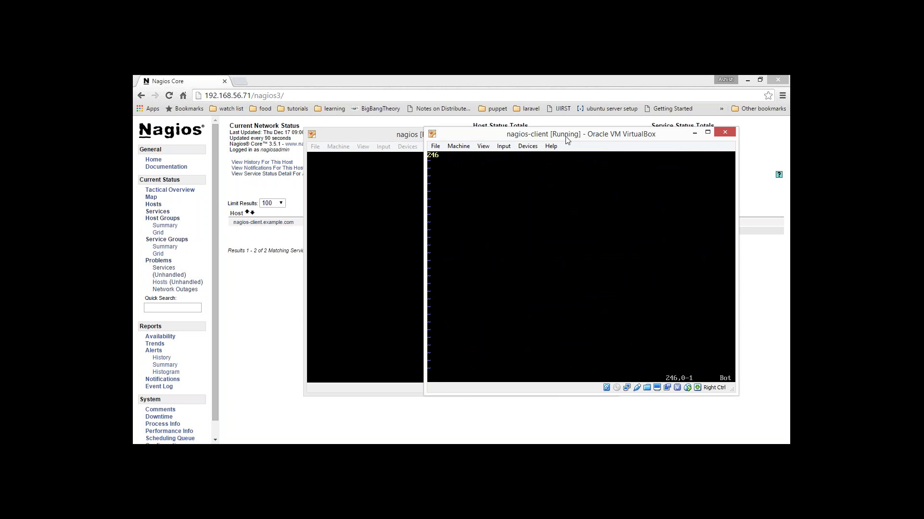
{"action": "key", "text": "Up"}
{"action": "key", "text": "Up"}
{"action": "key", "text": "Up"}
{"action": "key", "text": "Up"}
{"action": "key", "text": "Up"}
{"action": "key", "text": "Up"}
{"action": "key", "text": "Up"}
{"action": "key", "text": "Up"}
{"action": "key", "text": "Up"}
{"action": "key", "text": "Up"}
{"action": "key", "text": "Up"}
{"action": "key", "text": "Up"}
{"action": "key", "text": "Up"}
{"action": "key", "text": "Up"}
{"action": "key", "text": "Up"}
{"action": "key", "text": "Up"}
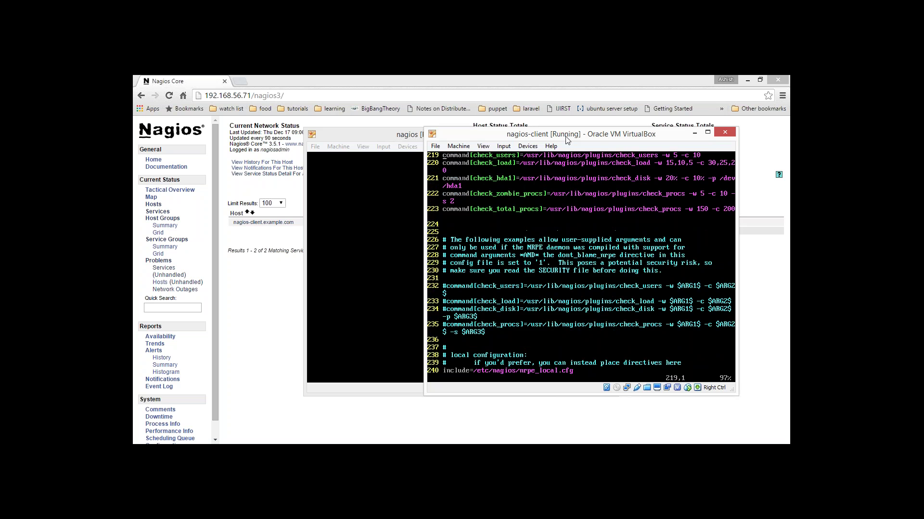
{"action": "key", "text": "Down"}
{"action": "key", "text": "Down"}
{"action": "key", "text": "Down"}
{"action": "key", "text": "Down"}
{"action": "key", "text": "Down"}
{"action": "key", "text": "Down"}
{"action": "key", "text": "Up"}
{"action": "key", "text": "Up"}
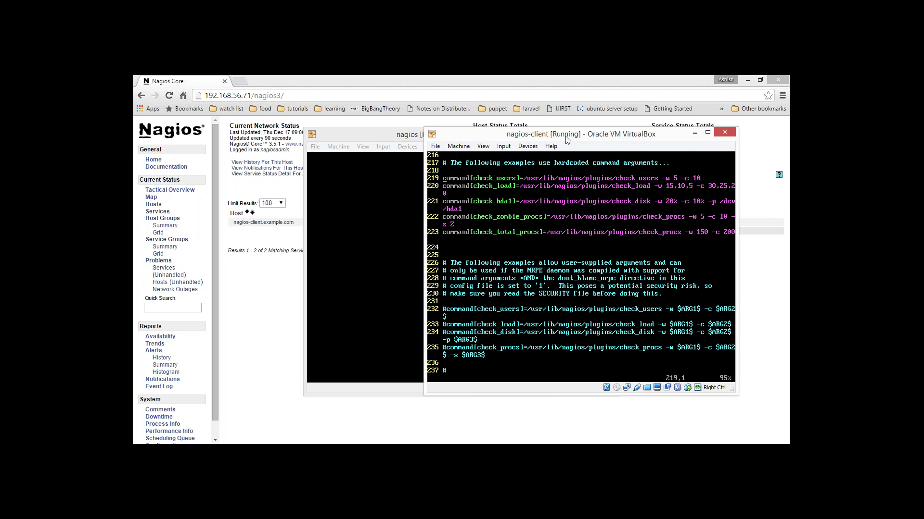
{"action": "key", "text": "Down"}
{"action": "key", "text": "Down"}
{"action": "key", "text": "Down"}
{"action": "key", "text": "Down"}
{"action": "key", "text": "Down"}
{"action": "key", "text": "Down"}
{"action": "type", "text": "icommand["}
{"action": "type", "text": "usedspace_bash]=/"}
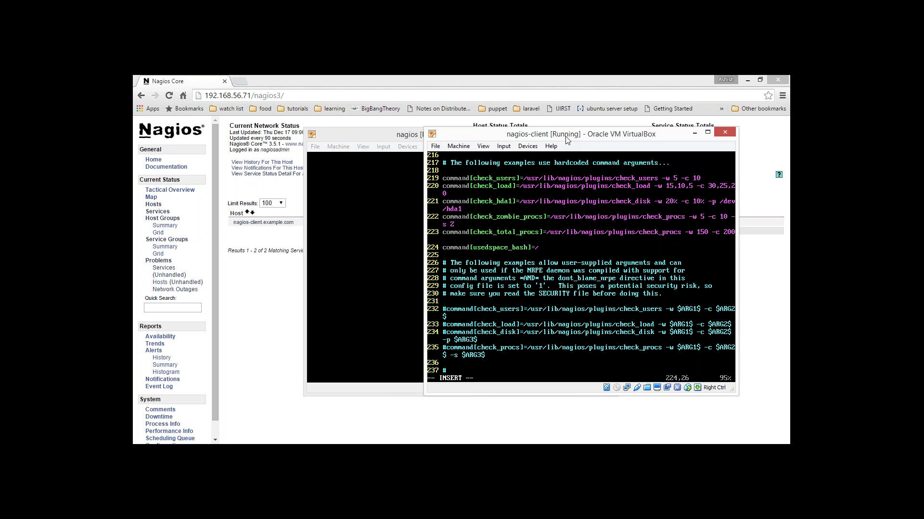
{"action": "type", "text": "usr/lib/nagios/plugins/usedspace.sh"}
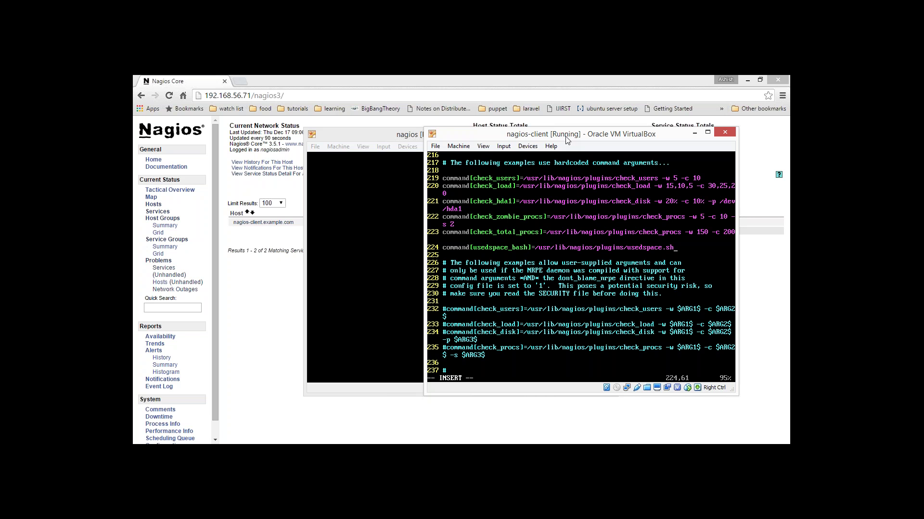
Save nrpe.cfg and quit the editor
{"action": "key", "text": "Escape"}
{"action": "type", "text": ":wq"}
{"action": "key", "text": "Return"}
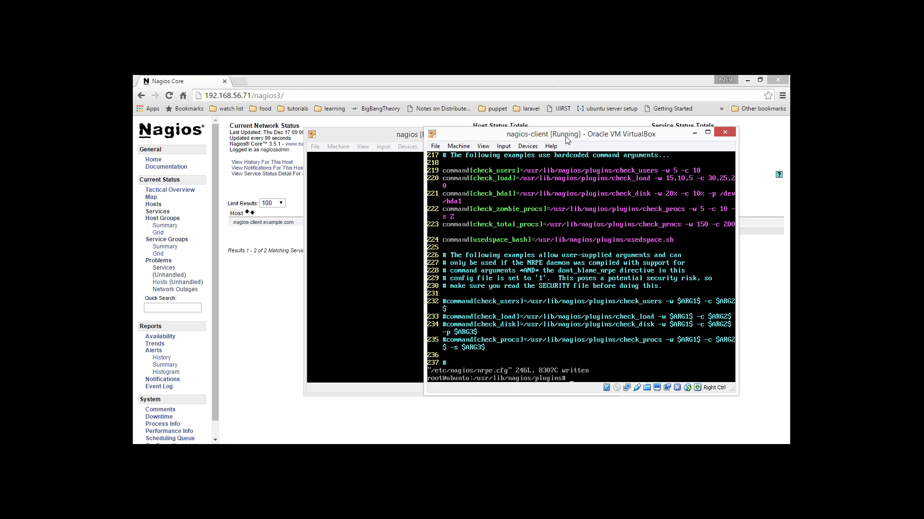
{"action": "key", "text": "Return"}
{"action": "key", "text": "Return"}
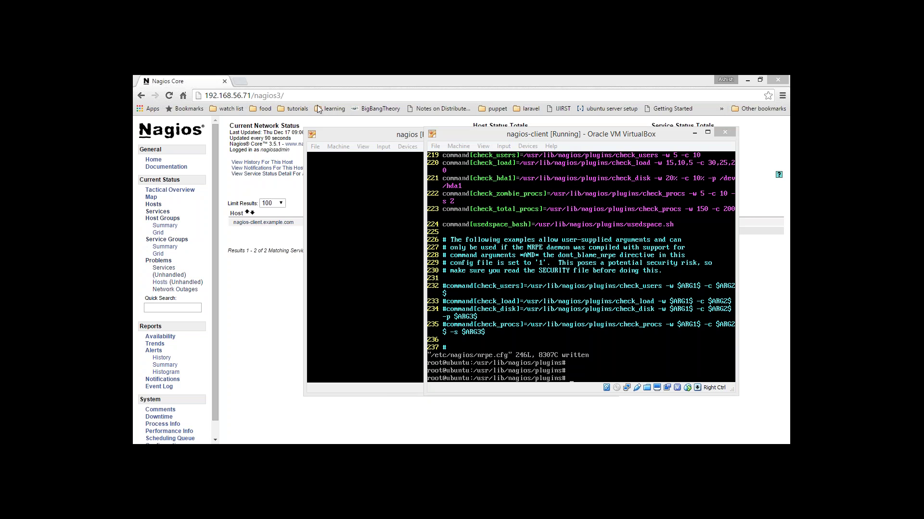
{"action": "key", "text": "alt+Tab"}
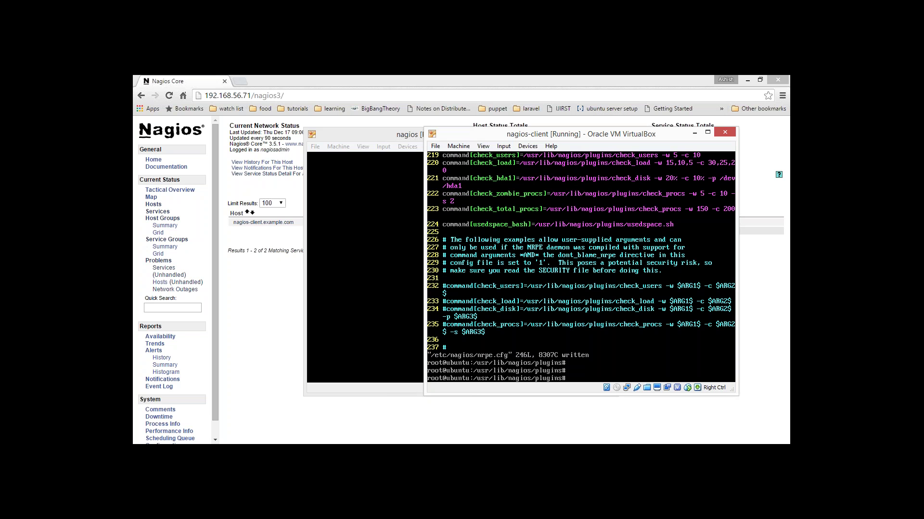
Restart the nagios-nrpe-server service on the client
{"action": "type", "text": "service"}
{"action": "type", "text": " nagios-nr"}
{"action": "type", "text": "pw"}
{"action": "type", "text": "-server"}
{"action": "type", "text": " restart"}
{"action": "key", "text": "Return"}
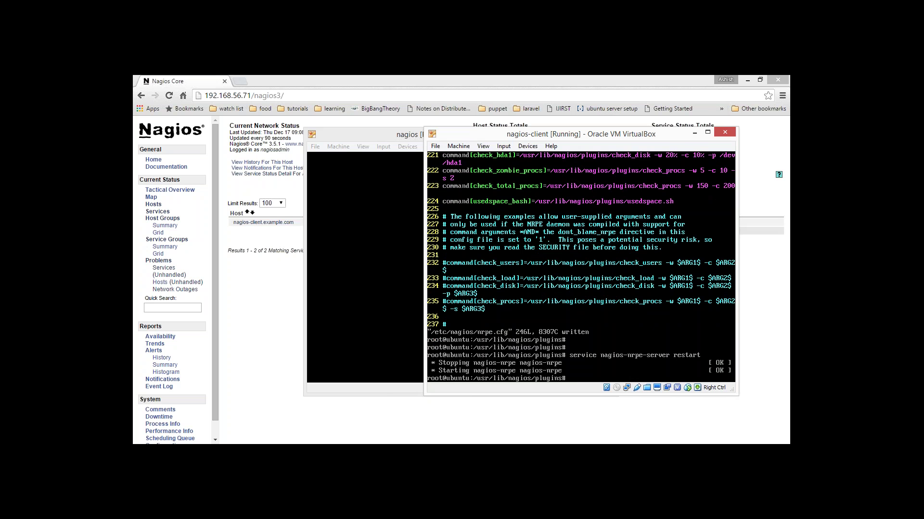
{"action": "key", "text": "Return"}
{"action": "key", "text": "Return"}
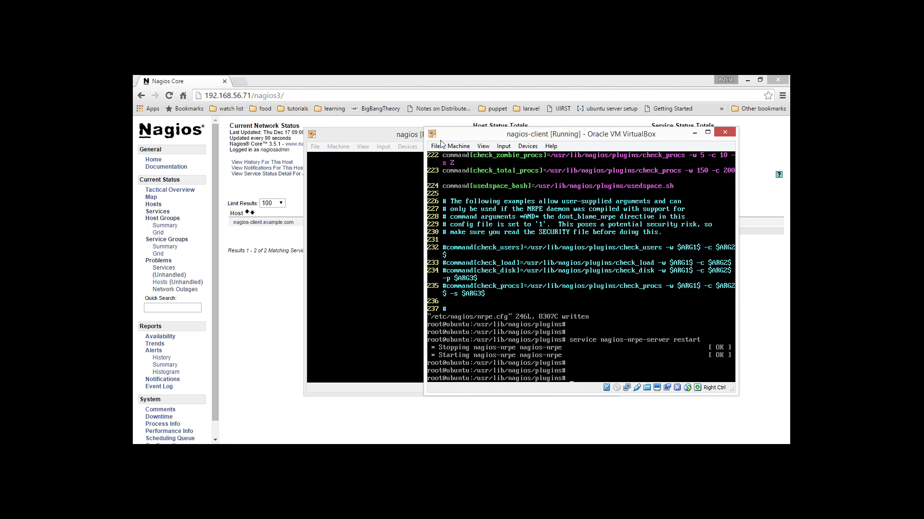
Switch to the nagios server's virtual machine and open /etc/nagios3/commands.cfg in vim
{"action": "left_click", "coordinate": [409, 140]}
{"action": "left_click_drag", "start_coordinate": [438, 137], "coordinate": [480, 138]}
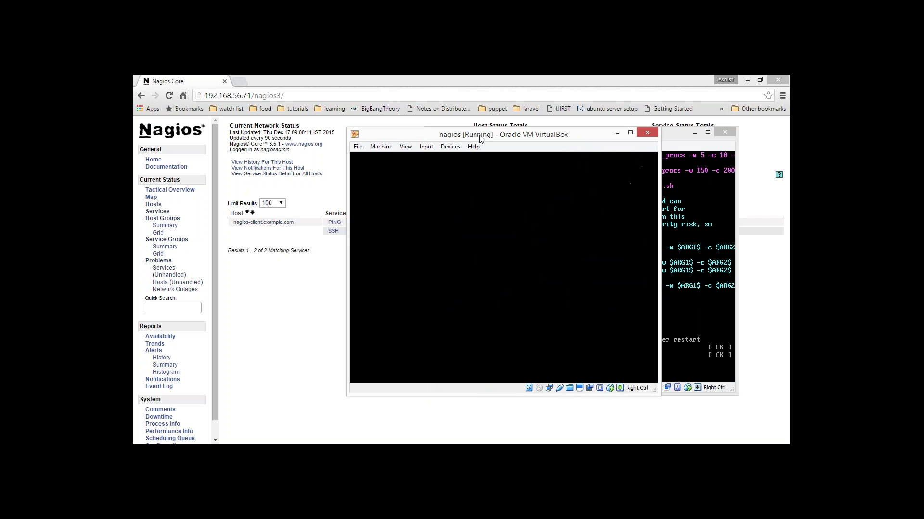
{"action": "key", "text": "Return"}
{"action": "key", "text": "Return"}
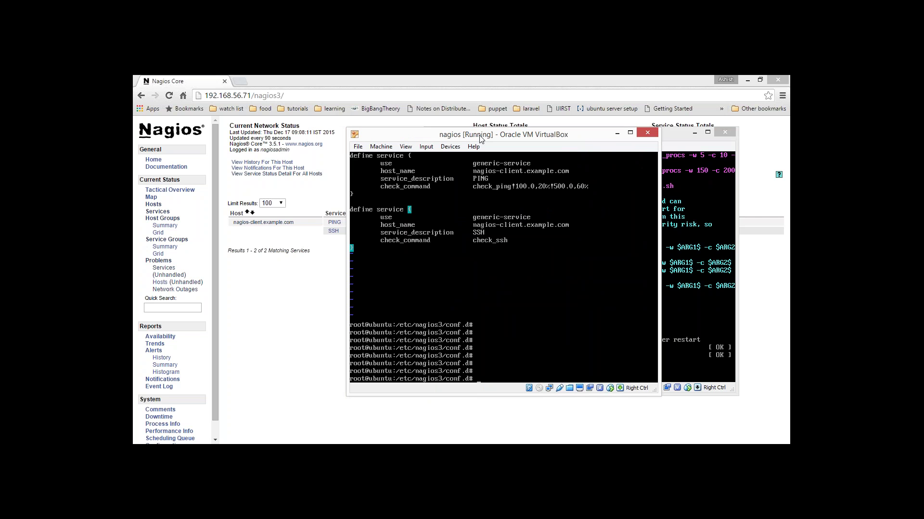
{"action": "type", "text": "vim /etc/nagios/ob"}
{"action": "key", "text": "BackSpace"}
{"action": "key", "text": "BackSpace"}
{"action": "key", "text": "BackSpace"}
{"action": "key", "text": "BackSpace"}
{"action": "type", "text": "3/commands.cfg"}
{"action": "key", "text": "Return"}
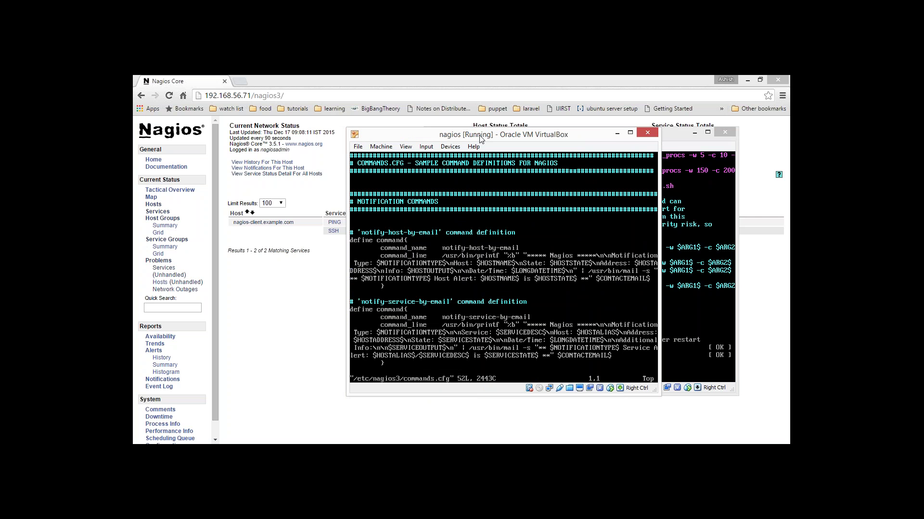
Add an empty define command block at the end of commands.cfg, below the process-service-perfdata definition
{"action": "key", "text": "Down"}
{"action": "key", "text": "Down"}
{"action": "key", "text": "Down"}
{"action": "key", "text": "Down"}
{"action": "key", "text": "Down"}
{"action": "key", "text": "Down"}
{"action": "key", "text": "Down"}
{"action": "key", "text": "Down"}
{"action": "key", "text": "Down"}
{"action": "key", "text": "Down"}
{"action": "key", "text": "Down"}
{"action": "key", "text": "Down"}
{"action": "key", "text": "Down"}
{"action": "key", "text": "Down"}
{"action": "key", "text": "Down"}
{"action": "key", "text": "Down"}
{"action": "key", "text": "Down"}
{"action": "key", "text": "Down"}
{"action": "key", "text": "Down"}
{"action": "key", "text": "Down"}
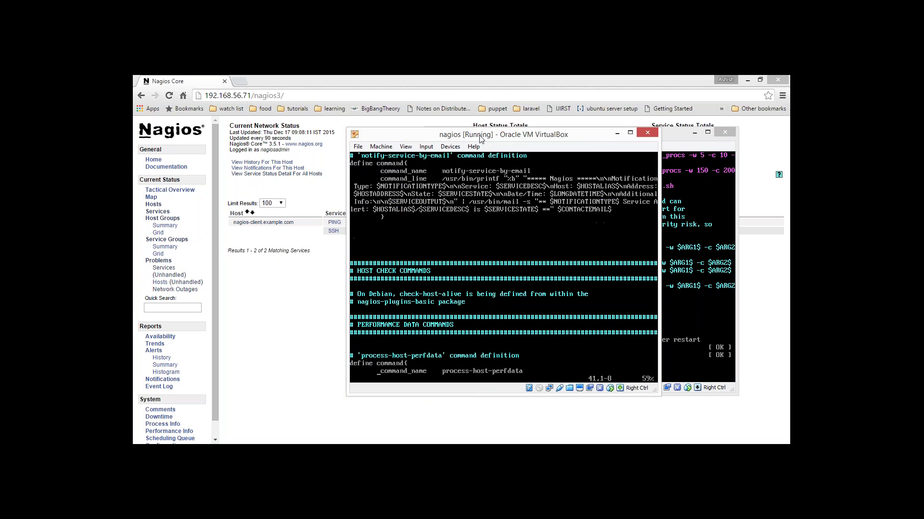
{"action": "key", "text": "Up"}
{"action": "key", "text": "Up"}
{"action": "key", "text": "Up"}
{"action": "key", "text": "Up"}
{"action": "key", "text": "Up"}
{"action": "key", "text": "Up"}
{"action": "key", "text": "Up"}
{"action": "key", "text": "Up"}
{"action": "key", "text": "Down"}
{"action": "key", "text": "Down"}
{"action": "key", "text": "Down"}
{"action": "key", "text": "Down"}
{"action": "key", "text": "Down"}
{"action": "key", "text": "Down"}
{"action": "key", "text": "Down"}
{"action": "key", "text": "Down"}
{"action": "type", "text": "idefine"}
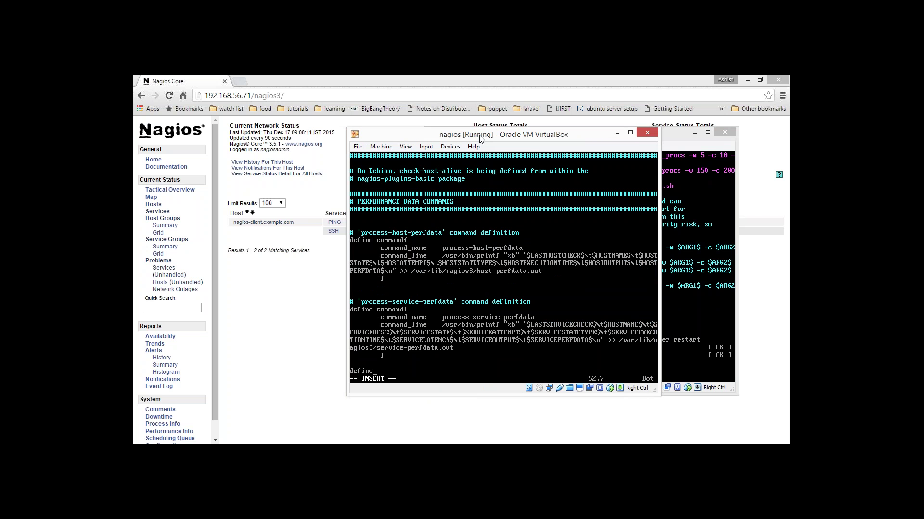
{"action": "type", "text": " command{}"}
{"action": "key", "text": "Return"}
{"action": "key", "text": "Return"}
{"action": "key", "text": "Up"}
{"action": "key", "text": "Tab"}
Set command_name to usedspace_bash in the new command definition
{"action": "type", "text": "command"}
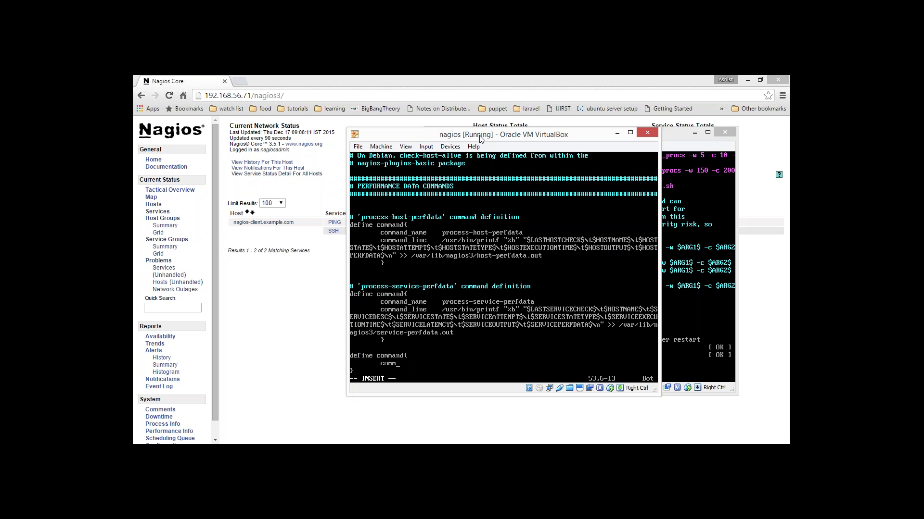
{"action": "type", "text": "_name\tused_s"}
{"action": "key", "text": "BackSpace"}
{"action": "key", "text": "BackSpace"}
{"action": "type", "text": "space_bash"}
{"action": "key", "text": "Return"}
Set the new definition's command_line to $USER1/check_nrpe -H $HOSTADDRESS$ -c usedspace_bash and close the block with a brace
{"action": "type", "text": "command_line$USE"}
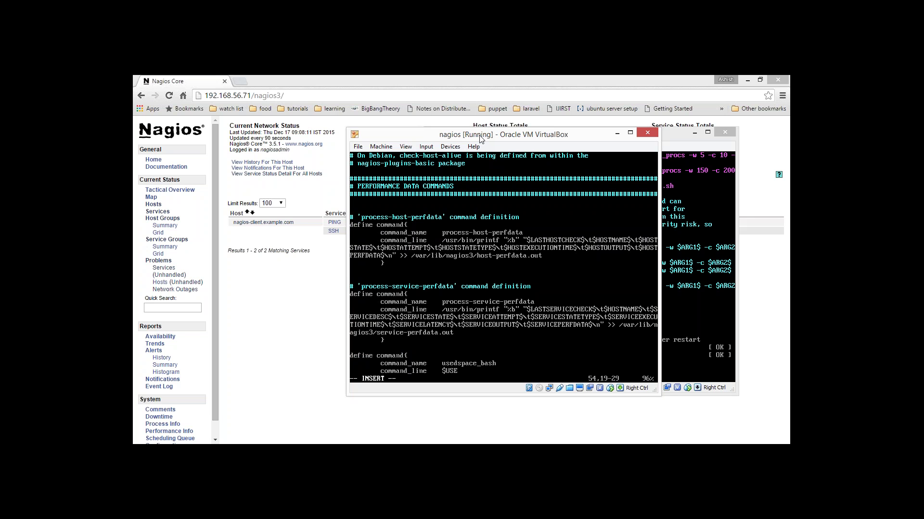
{"action": "type", "text": "R1/che"}
{"action": "type", "text": "kk_nrpe -H $HOSTADDRESS"}
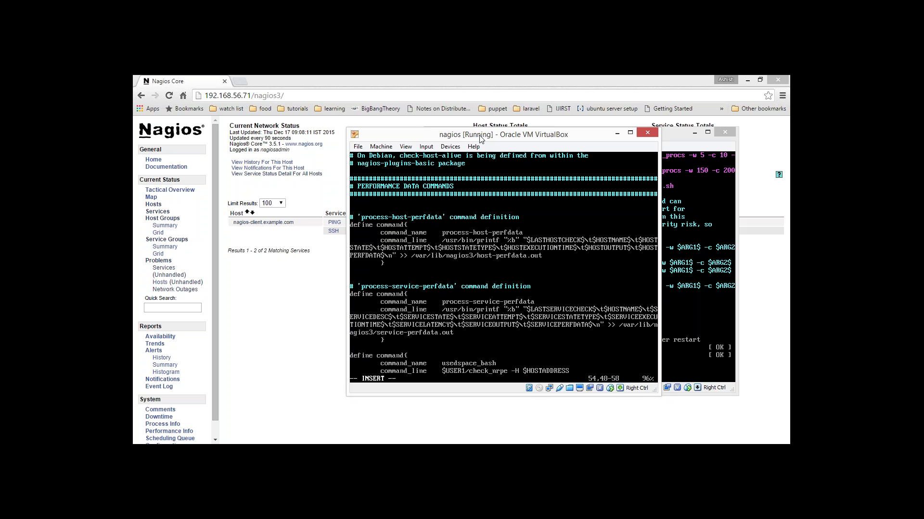
{"action": "type", "text": "$"}
{"action": "type", "text": " -"}
{"action": "type", "text": "c usee"}
{"action": "type", "text": "space_bash"}
{"action": "key", "text": "Return"}
{"action": "type", "text": "}"}
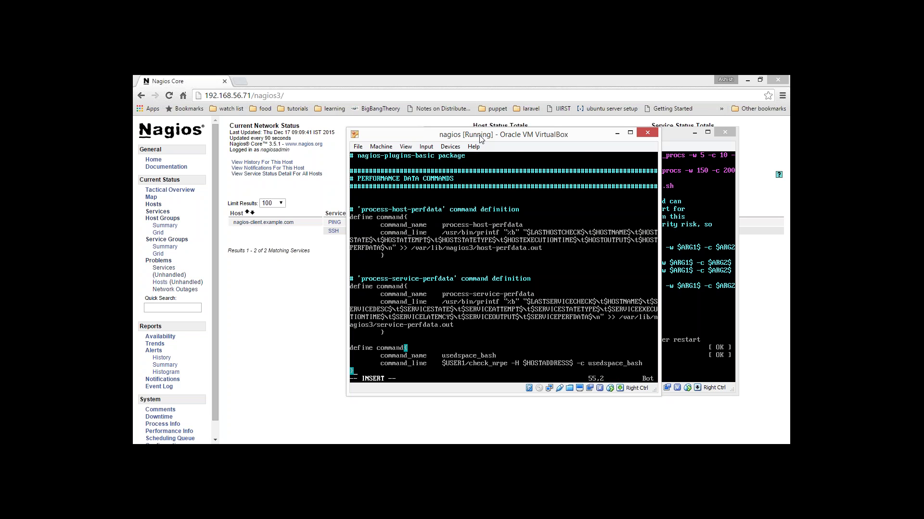
Save commands.cfg and quit the editor
{"action": "key", "text": "Escape"}
{"action": "type", "text": "wq"}
{"action": "key", "text": "Return"}
{"action": "key", "text": "Return"}
{"action": "key", "text": "Return"}
{"action": "key", "text": "Return"}
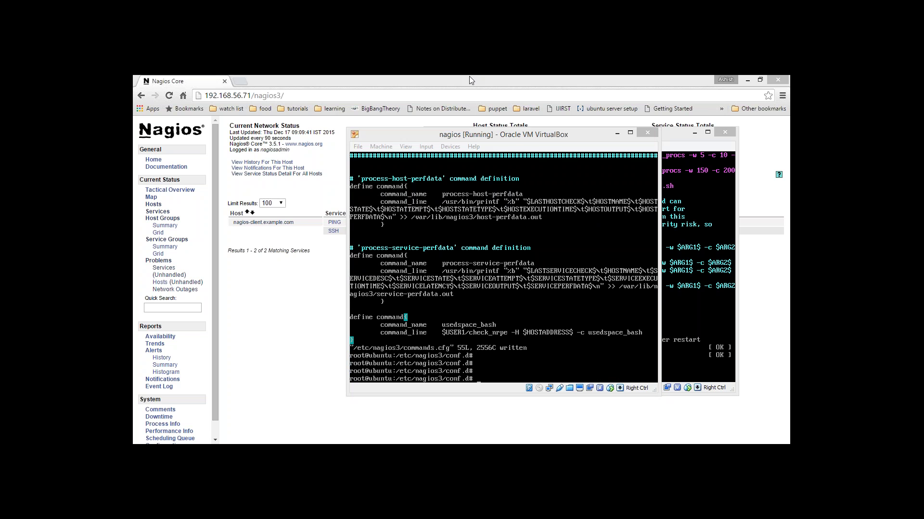
List the files in /etc/nagios3/conf.d and open monitor_nagios_client.cfg in vim
{"action": "left_click", "coordinate": [515, 138]}
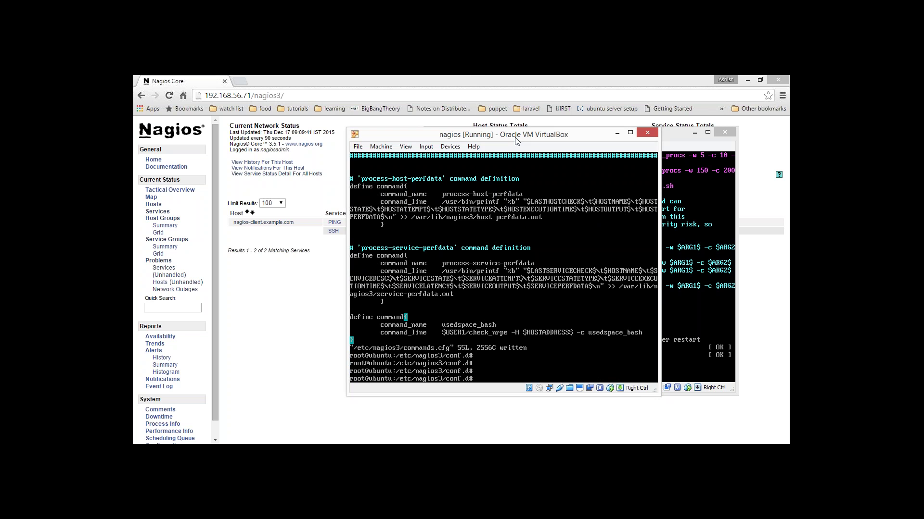
{"action": "type", "text": "ls"}
{"action": "key", "text": "Return"}
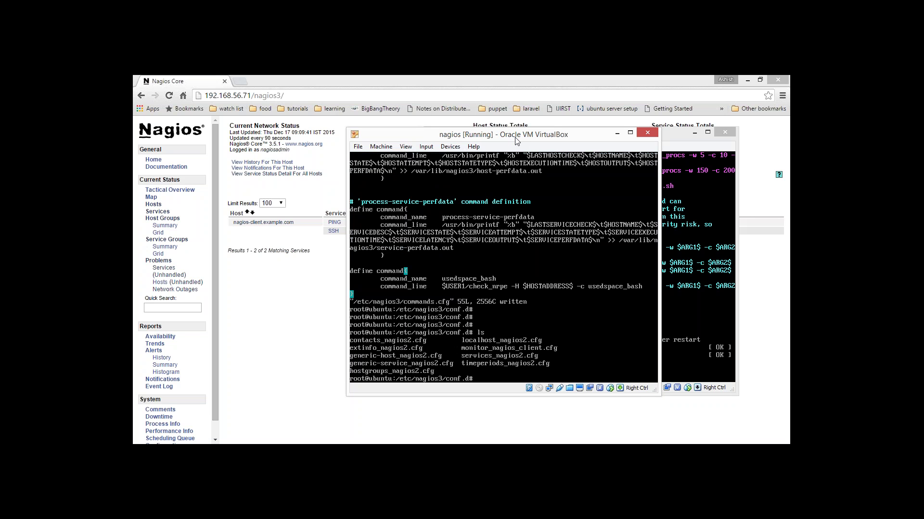
{"action": "type", "text": "vim monitor_nagios_client.cfg"}
{"action": "key", "text": "Return"}
Add an empty define service block with its closing brace at the end of monitor_nagios_client.cfg
{"action": "key", "text": "Down"}
{"action": "key", "text": "Down"}
{"action": "key", "text": "Down"}
{"action": "key", "text": "Down"}
{"action": "key", "text": "Down"}
{"action": "key", "text": "Down"}
{"action": "key", "text": "Down"}
{"action": "key", "text": "Down"}
{"action": "key", "text": "Down"}
{"action": "key", "text": "Down"}
{"action": "key", "text": "Down"}
{"action": "key", "text": "Down"}
{"action": "key", "text": "Down"}
{"action": "key", "text": "Down"}
{"action": "key", "text": "Down"}
{"action": "key", "text": "Down"}
{"action": "key", "text": "Down"}
{"action": "key", "text": "Down"}
{"action": "key", "text": "Down"}
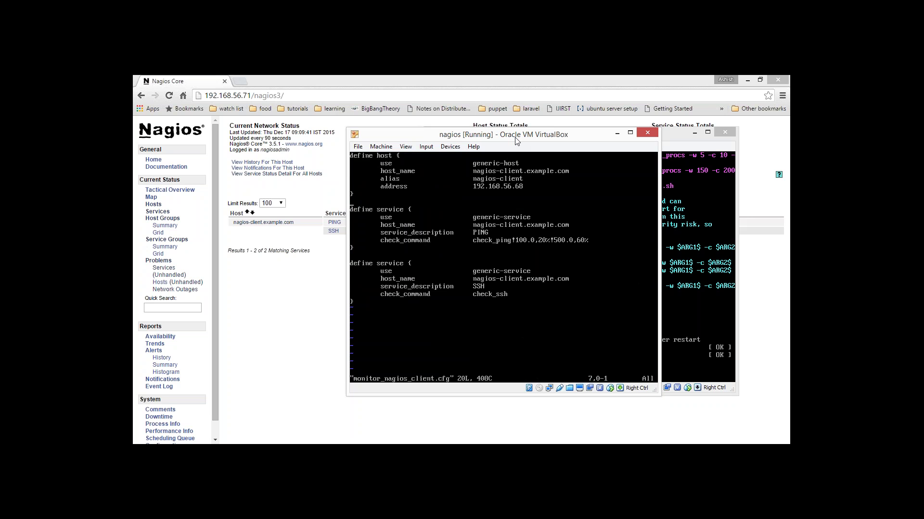
{"action": "key", "text": "A"}
{"action": "key", "text": "Return"}
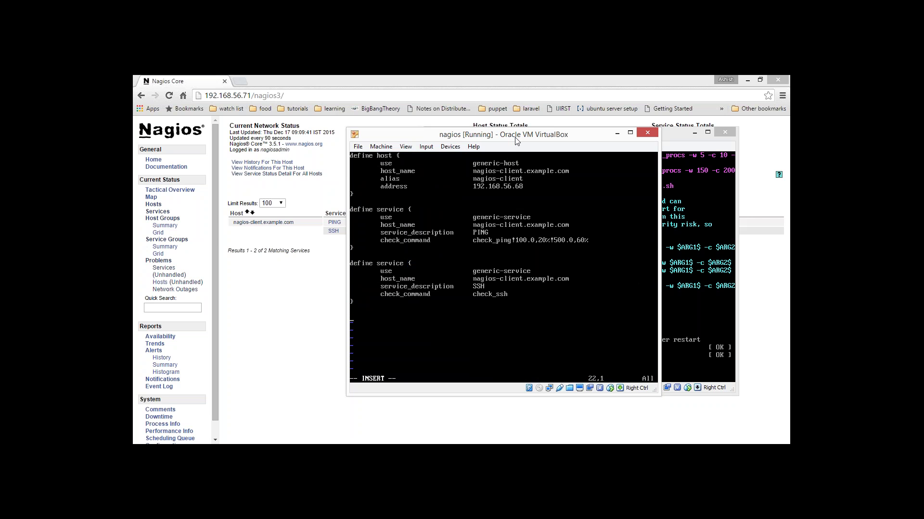
{"action": "type", "text": "define service {"}
{"action": "key", "text": "Return"}
{"action": "key", "text": "Return"}
{"action": "type", "text": "}"}
Add a use directive set to generic-service inside the new service block
{"action": "key", "text": "Up"}
{"action": "key", "text": "Tab"}
{"action": "type", "text": "use"}
{"action": "key", "text": "Tab"}
{"action": "type", "text": "gene"}
{"action": "type", "text": "-service"}
{"action": "key", "text": "Return"}
{"action": "key", "text": "Tab"}
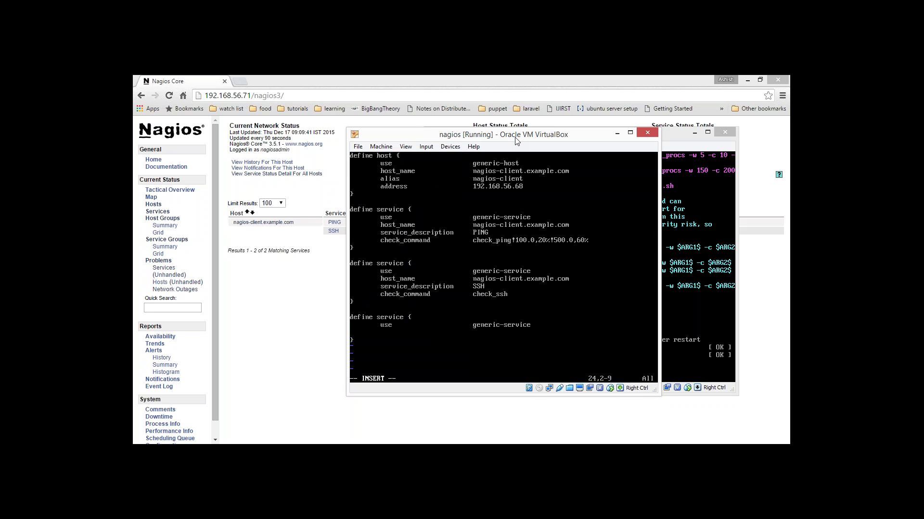
Set host_name to nagios-client.example.com in the new service definition
{"action": "type", "text": "host_namenagios-cline"}
{"action": "type", "text": "t"}
{"action": "key", "text": "BackSpace"}
{"action": "key", "text": "BackSpace"}
{"action": "key", "text": "BackSpace"}
{"action": "type", "text": "ent.example.com"}
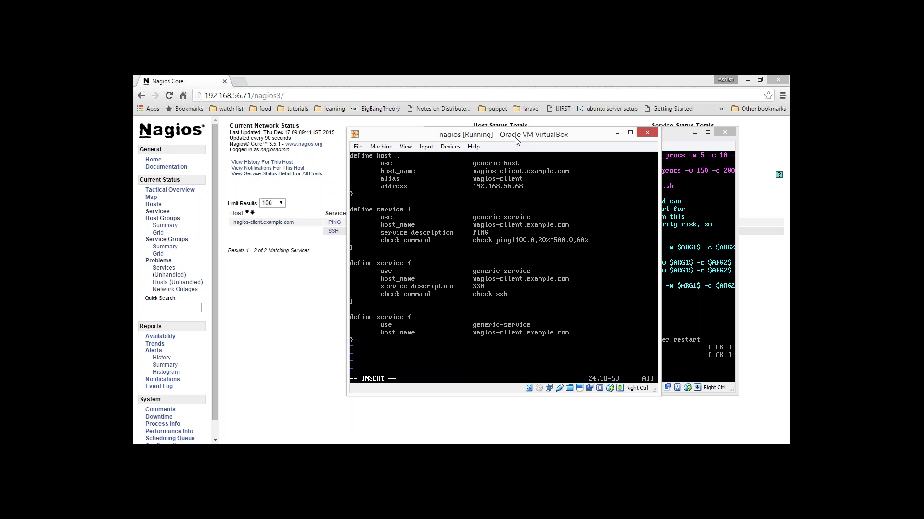
Set service_description to DISK SPACE in the new service definition
{"action": "type", "text": "service"}
{"action": "type", "text": "_descrit"}
{"action": "type", "text": "ption"}
{"action": "type", "text": "DISK"}
{"action": "type", "text": " SAC"}
{"action": "key", "text": "BackSpace"}
{"action": "key", "text": "BackSpace"}
{"action": "type", "text": "PACE"}
{"action": "key", "text": "Return"}
{"action": "key", "text": "Tab"}
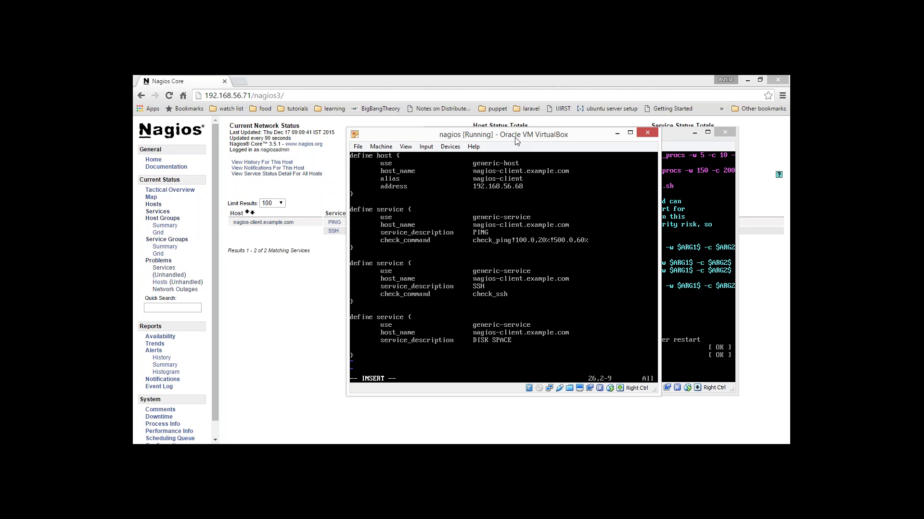
Set check_command to usedspace_bash in the DISK SPACE service definition
{"action": "type", "text": "check_command"}
{"action": "key", "text": "Tab"}
{"action": "type", "text": "usedspace_bash"}
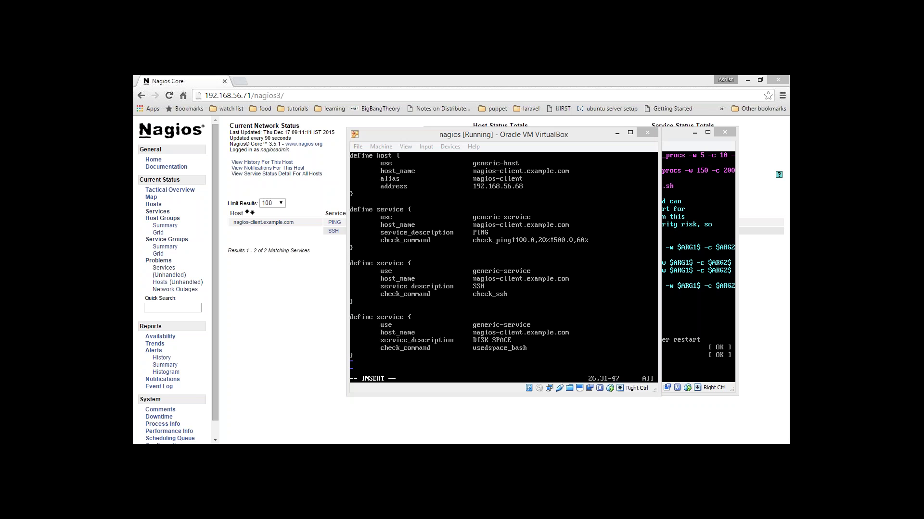
{"action": "left_click", "coordinate": [557, 135]}
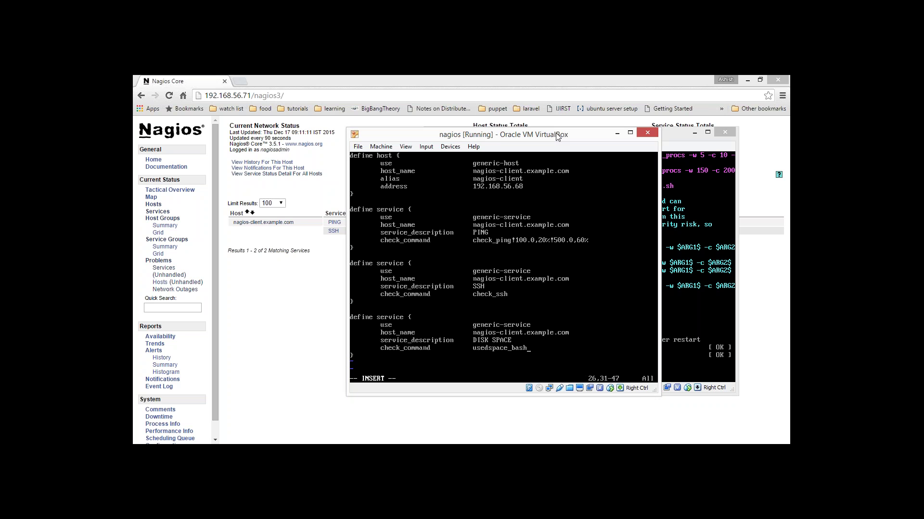
Save monitor_nagios_client.cfg, quit the editor and restart the nagios3 service
{"action": "key", "text": "Escape"}
{"action": "type", "text": ":wq"}
{"action": "key", "text": "Return"}
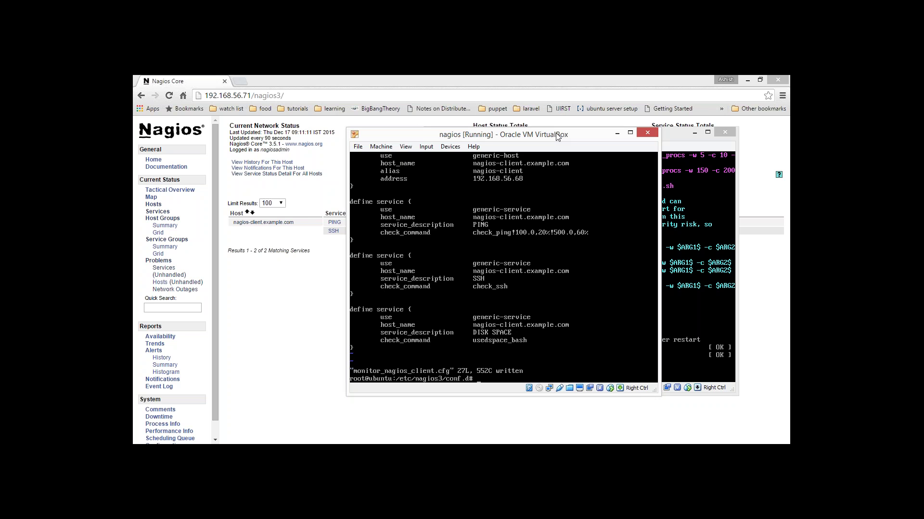
{"action": "type", "text": "service nagios3 restart"}
{"action": "key", "text": "Return"}
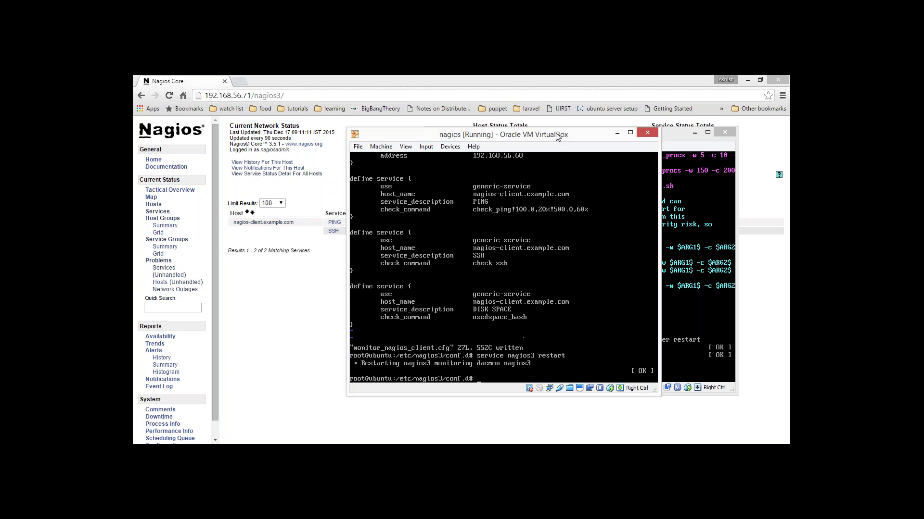
Switch to the browser, reload the Nagios Core page and look up the DISK SPACE entry among all services
{"action": "left_click", "coordinate": [252, 315]}
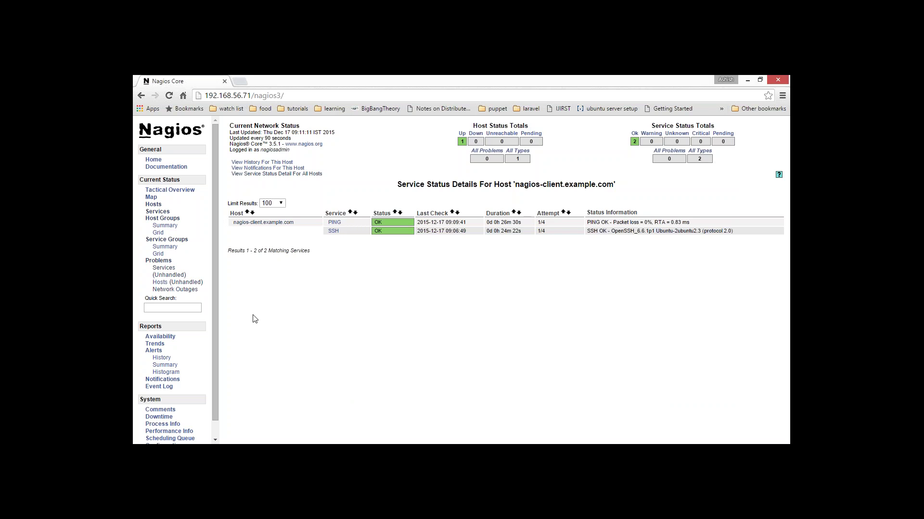
{"action": "left_click", "coordinate": [169, 96]}
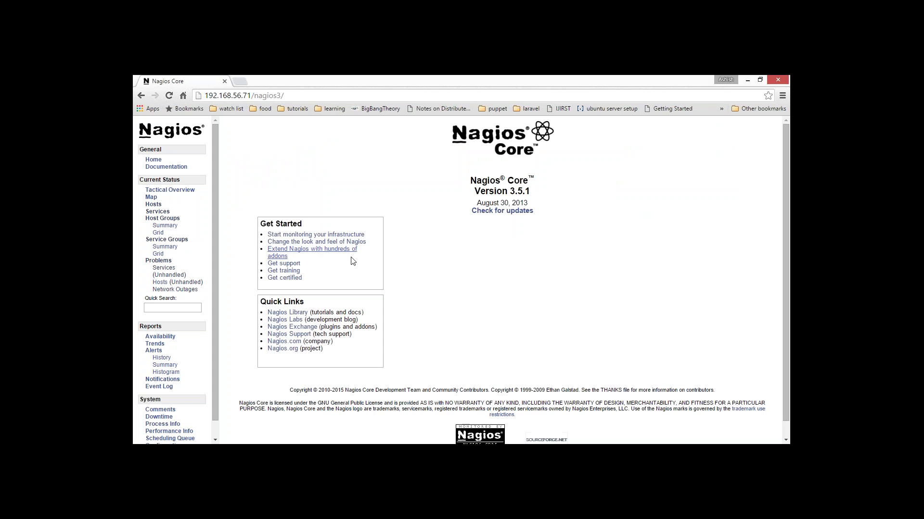
{"action": "left_click", "coordinate": [157, 212]}
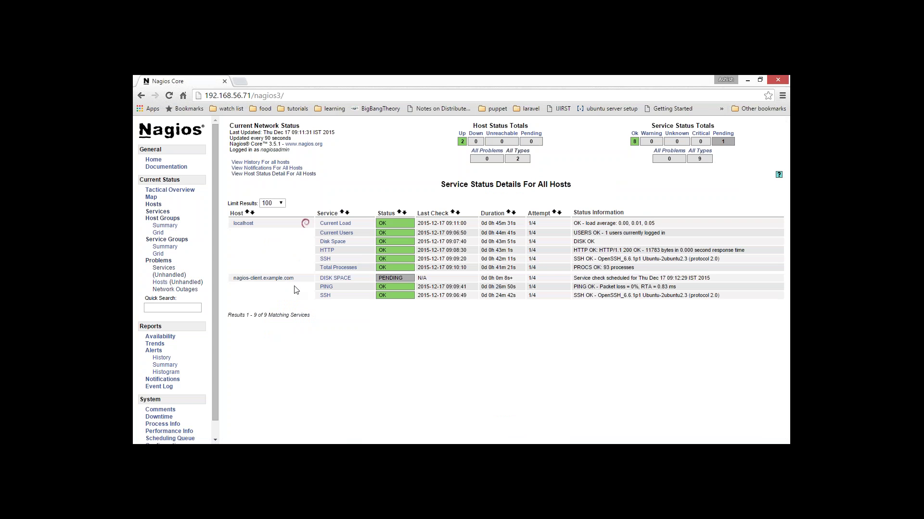
{"action": "left_click_drag", "start_coordinate": [318, 278], "coordinate": [418, 278]}
{"action": "left_click", "coordinate": [418, 278]}
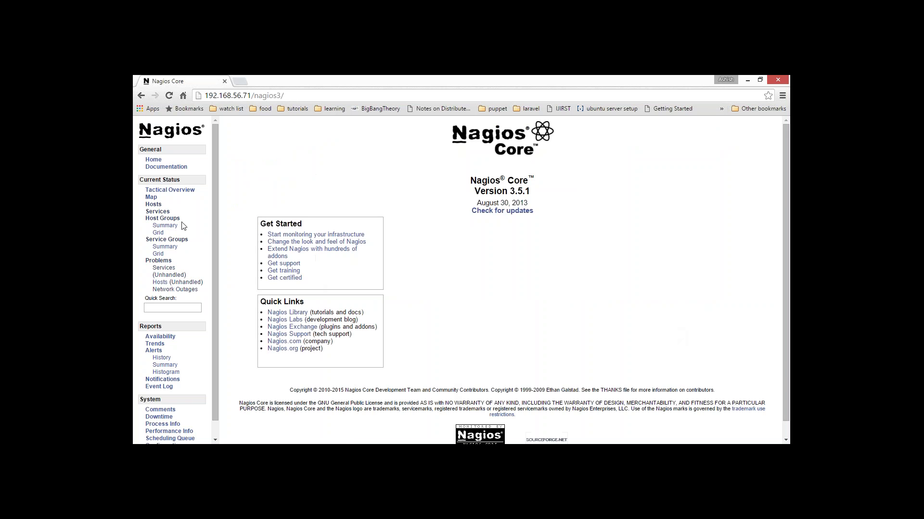
Reopen the services overview and read when the client's DISK SPACE check is scheduled
{"action": "left_click", "coordinate": [157, 212]}
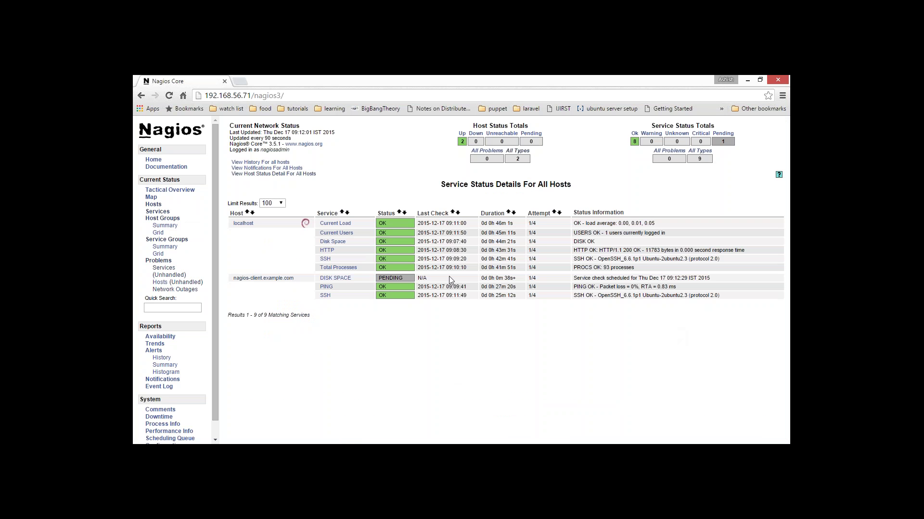
{"action": "left_click_drag", "start_coordinate": [573, 278], "coordinate": [711, 280]}
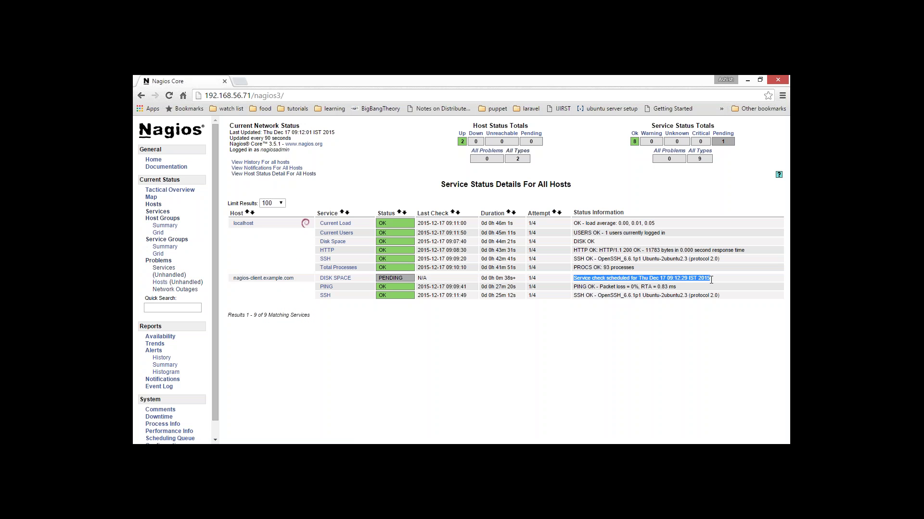
{"action": "key", "text": "BackSpace"}
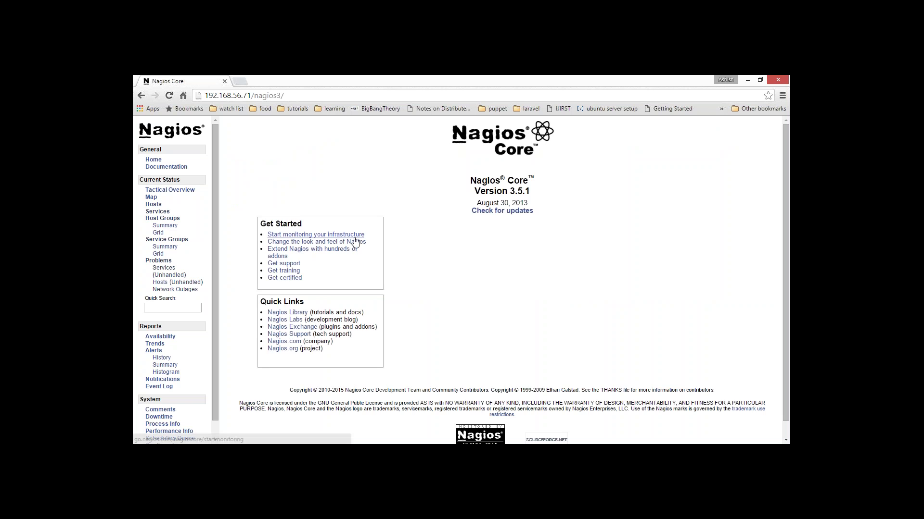
{"action": "left_click", "coordinate": [157, 212]}
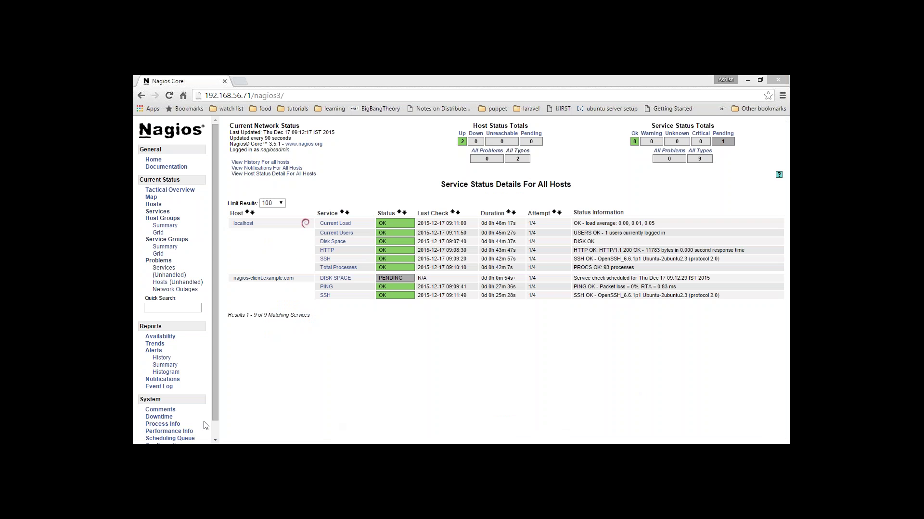
{"action": "left_click", "coordinate": [459, 421]}
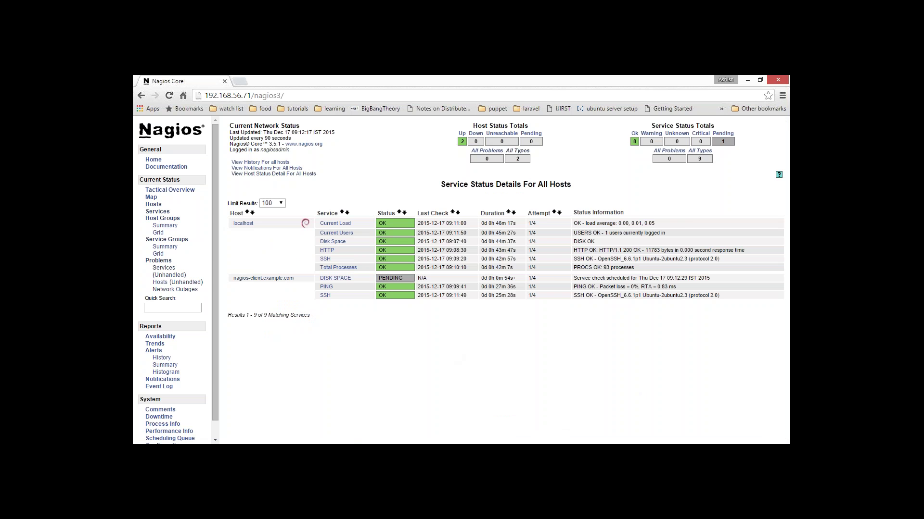
Refresh the services overview and read the status information of the client's DISK SPACE service
{"action": "left_click", "coordinate": [158, 212]}
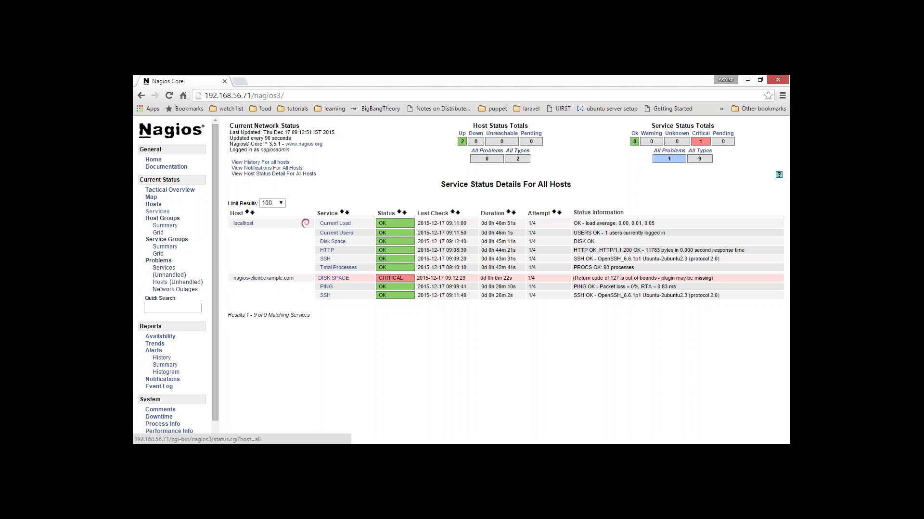
{"action": "left_click", "coordinate": [157, 212]}
{"action": "left_click", "coordinate": [158, 212]}
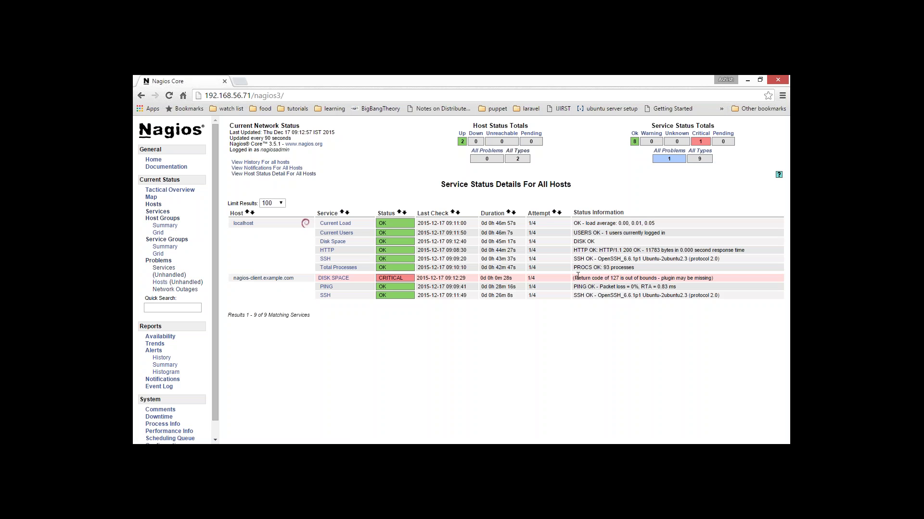
{"action": "left_click_drag", "start_coordinate": [573, 278], "coordinate": [719, 282]}
{"action": "left_click", "coordinate": [728, 283]}
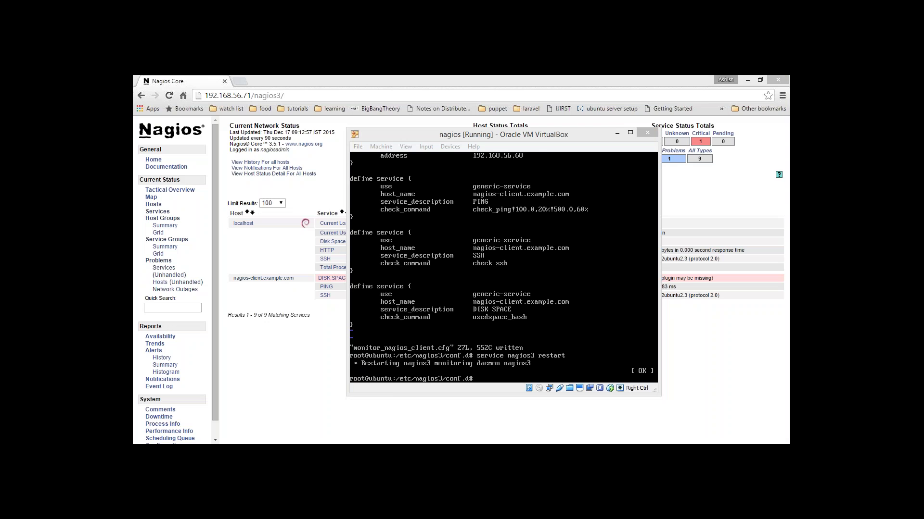
Switch to the nagios-client virtual machine and list the files in /usr/lib/nagios/plugins
{"action": "key", "text": "alt+Tab"}
{"action": "key", "text": "Return"}
{"action": "key", "text": "Return"}
{"action": "key", "text": "Up"}
{"action": "key", "text": "Up"}
{"action": "key", "text": "Down"}
{"action": "key", "text": "Down"}
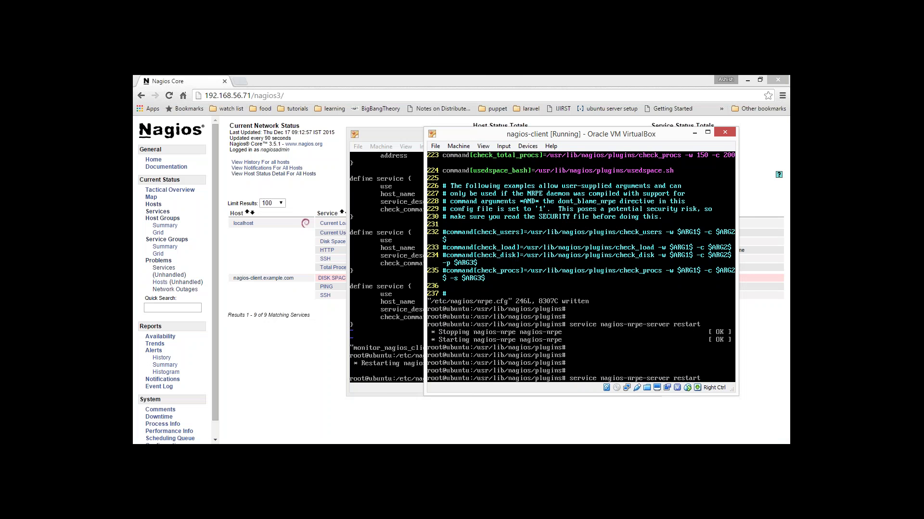
{"action": "type", "text": "ls"}
{"action": "key", "text": "Return"}
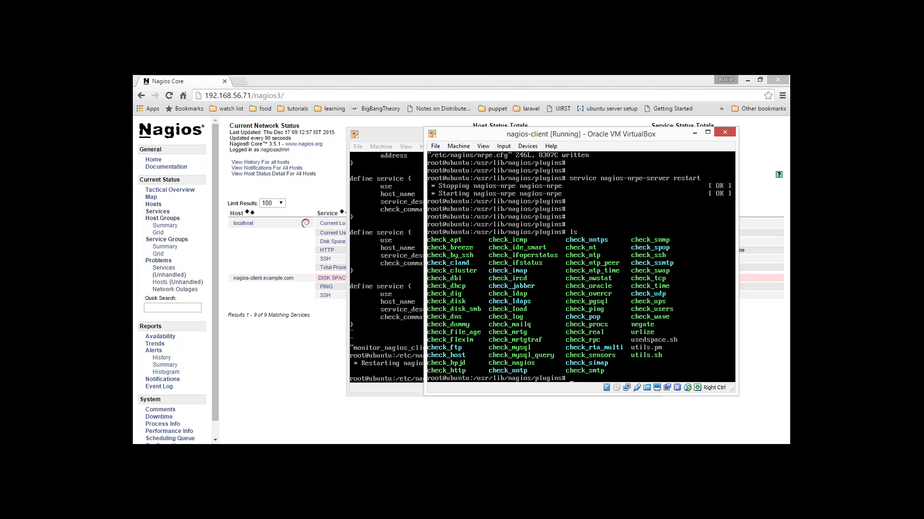
Make usedspace.sh executable with chmod +x and list the plugins directory in long format to check its permissions
{"action": "type", "text": "chmod +x usedspace.sh"}
{"action": "key", "text": "Return"}
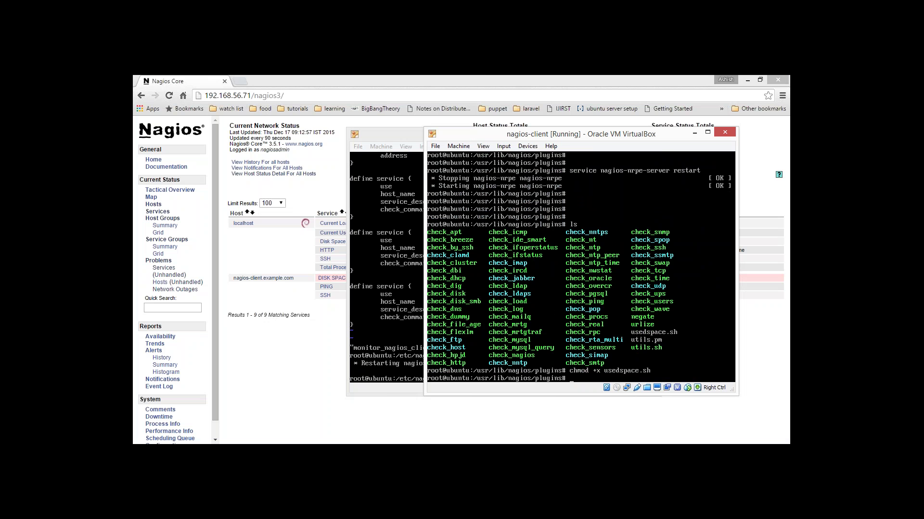
{"action": "type", "text": "ls"}
{"action": "key", "text": "Return"}
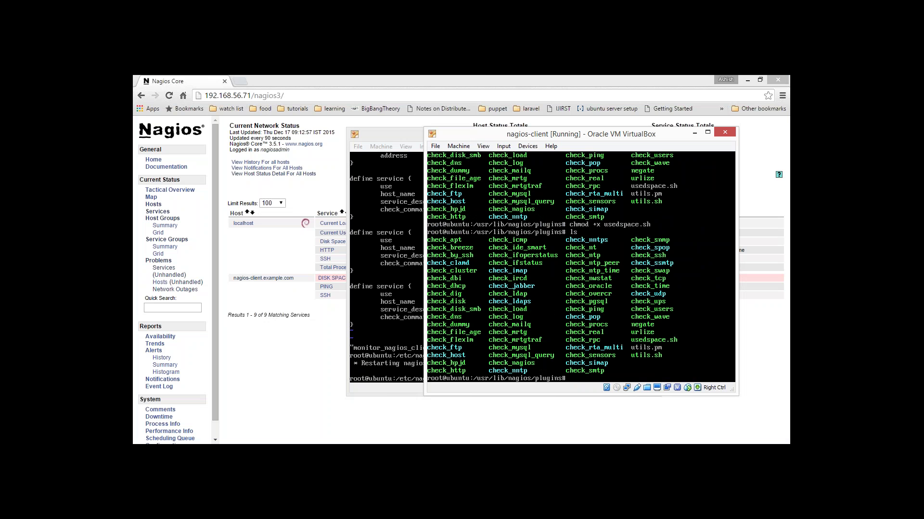
{"action": "type", "text": "lsl -l"}
{"action": "type", "text": "l"}
{"action": "type", "text": " -l"}
{"action": "key", "text": "Return"}
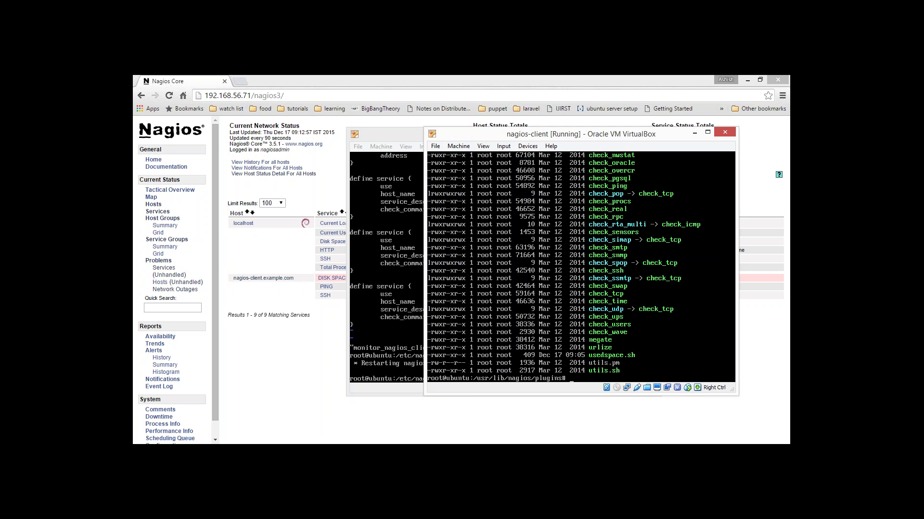
Return to the Nagios page in the browser and keep refreshing the services overview to recheck the DISK SPACE status
{"action": "left_click", "coordinate": [436, 80]}
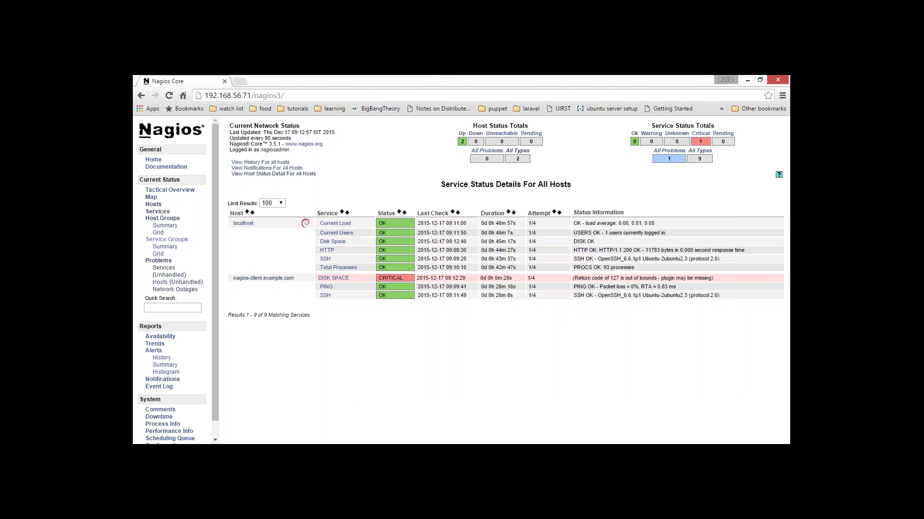
{"action": "left_click", "coordinate": [157, 212]}
{"action": "left_click", "coordinate": [158, 213]}
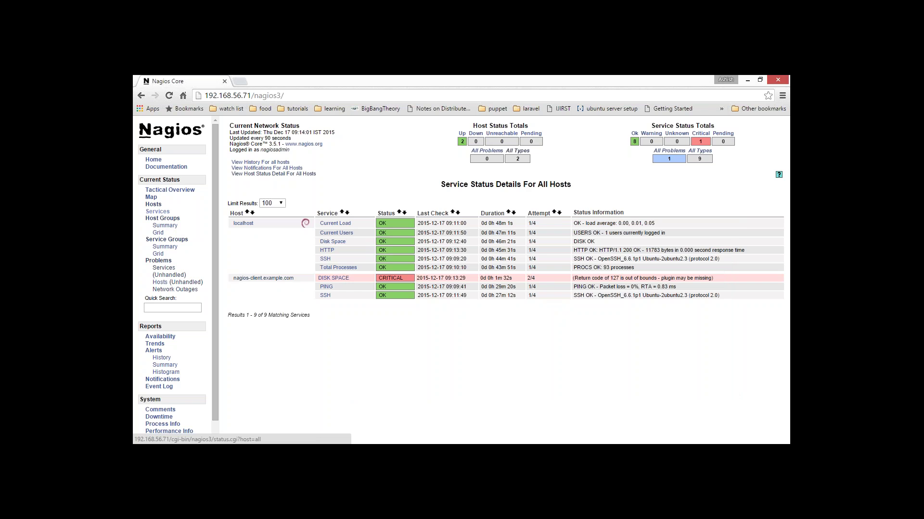
{"action": "left_click", "coordinate": [158, 213]}
{"action": "left_click", "coordinate": [158, 212]}
{"action": "left_click", "coordinate": [158, 212]}
{"action": "left_click", "coordinate": [158, 211]}
{"action": "left_click", "coordinate": [158, 212]}
{"action": "left_click", "coordinate": [158, 212]}
{"action": "left_click", "coordinate": [158, 212]}
{"action": "left_click", "coordinate": [158, 212]}
{"action": "left_click", "coordinate": [158, 212]}
{"action": "left_click", "coordinate": [158, 212]}
{"action": "left_click", "coordinate": [158, 211]}
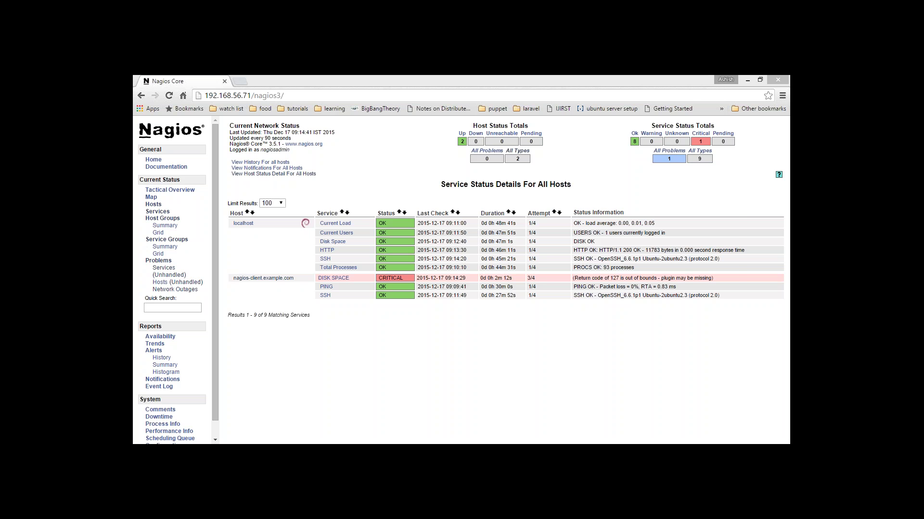
Switch to the nagios-client virtual machine and try running check_nrpe from the plugins directory
{"action": "key", "text": "alt+Tab"}
{"action": "type", "text": "che"}
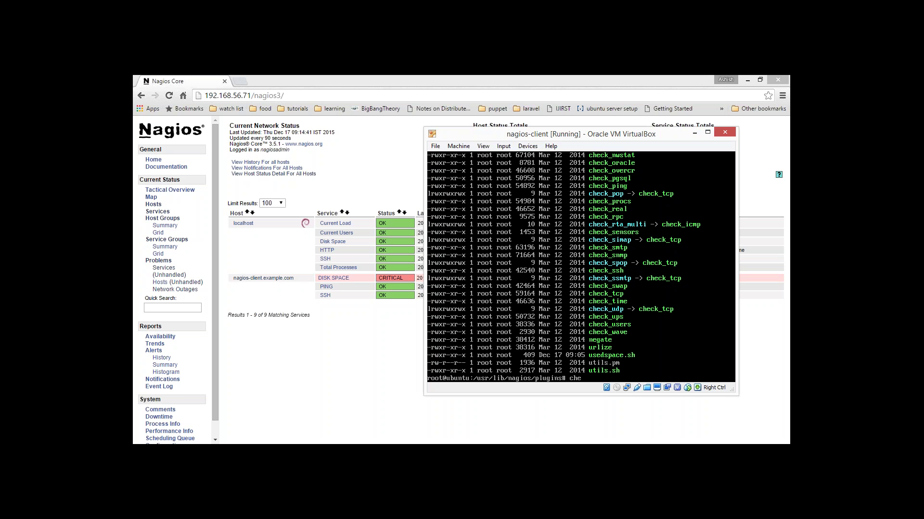
{"action": "type", "text": "ck_nrpe"}
{"action": "key", "text": "Return"}
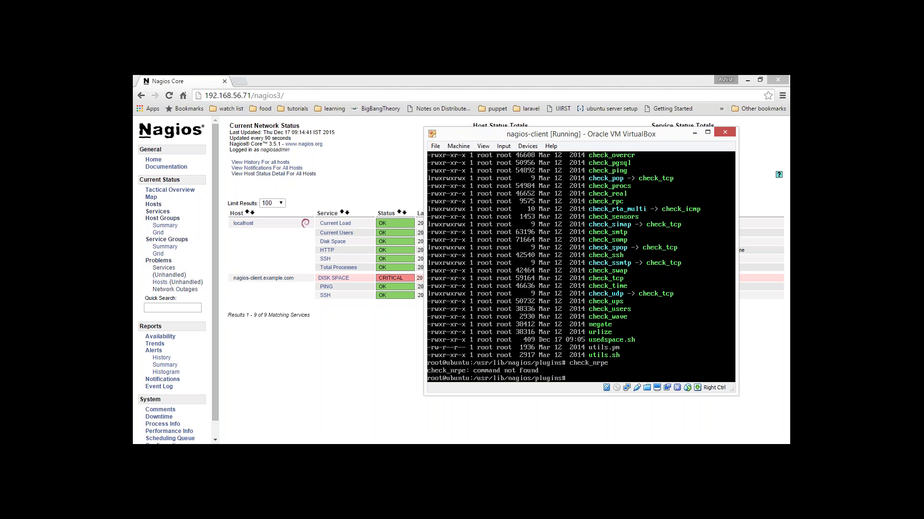
Run ./usedspace.sh directly on the client and query its exit status with $?
{"action": "type", "text": "./usedspace.sh"}
{"action": "key", "text": "Return"}
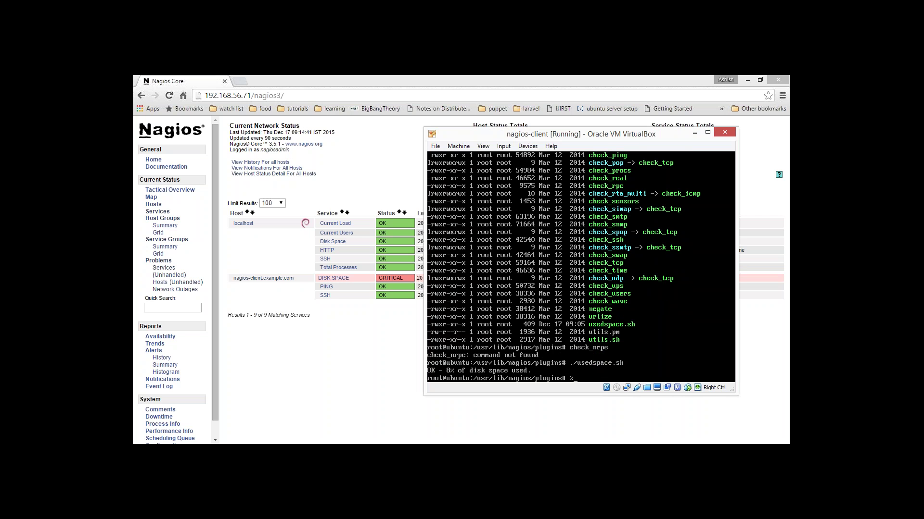
{"action": "type", "text": "$?"}
{"action": "key", "text": "Return"}
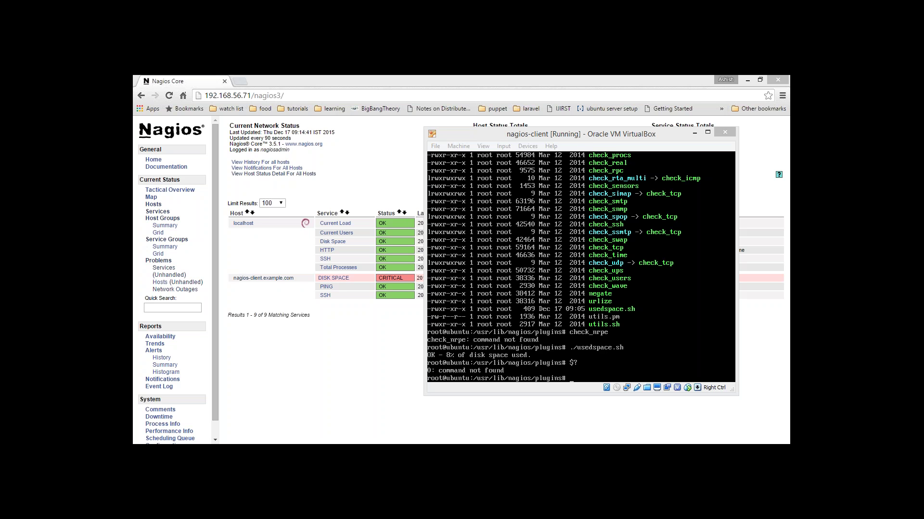
Print the client terminal's current working directory to check the plugin path
{"action": "left_click", "coordinate": [581, 140]}
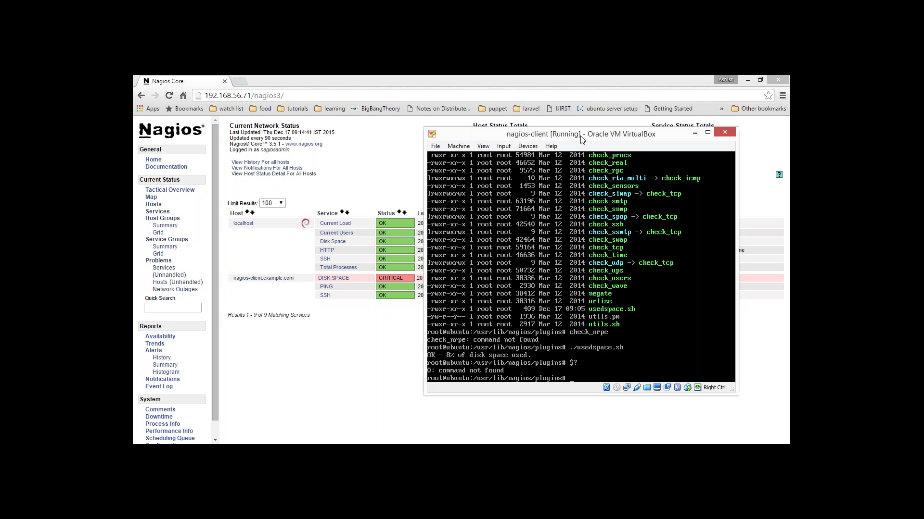
{"action": "type", "text": "pwd"}
{"action": "key", "text": "Return"}
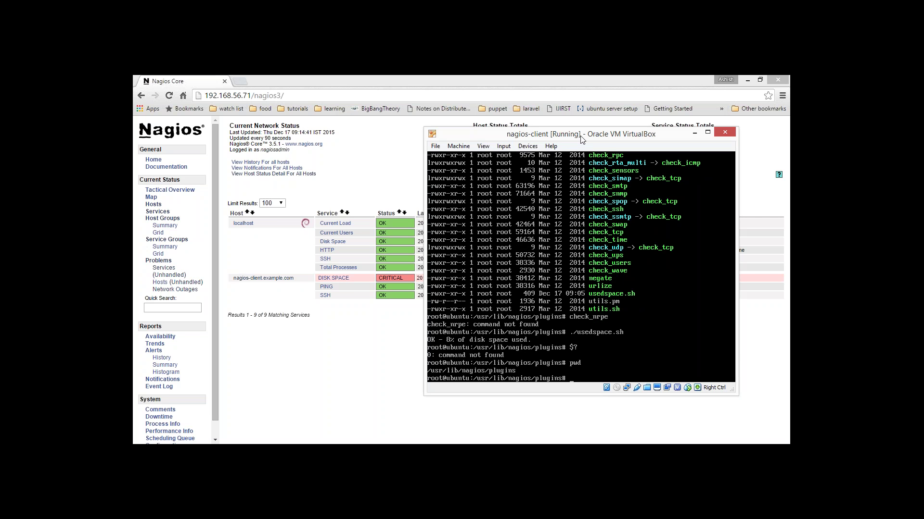
Open the NRPE configuration file /etc/nagios/nrpe.cfg in vim on the client
{"action": "type", "text": "vim /etc/nagios/nrpe."}
{"action": "key", "text": "Tab"}
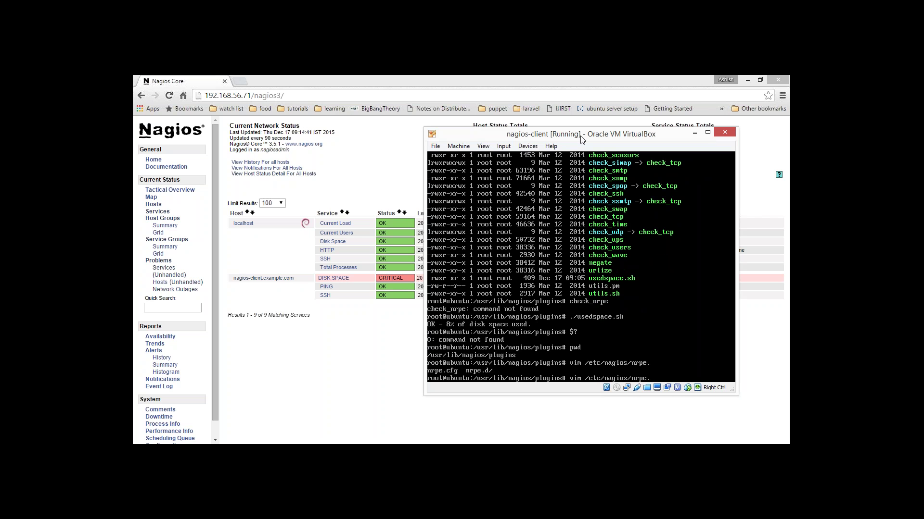
{"action": "type", "text": "c"}
{"action": "key", "text": "Tab"}
{"action": "key", "text": "Return"}
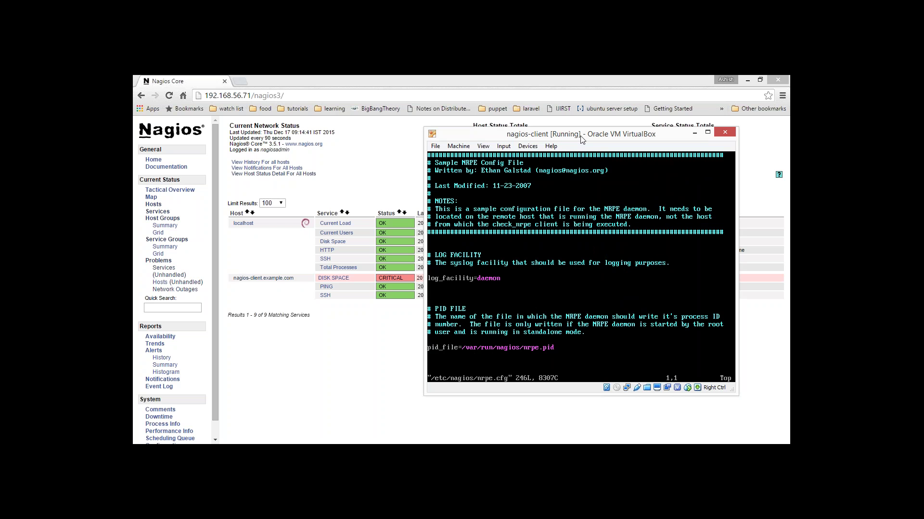
Find the usedspace_bash command definition among the hardcoded command examples near the end of nrpe.cfg
{"action": "key", "text": "Page_Down"}
{"action": "key", "text": "Page_Down"}
{"action": "key", "text": "Page_Down"}
{"action": "key", "text": "Page_Down"}
{"action": "key", "text": "Page_Down"}
{"action": "key", "text": "Page_Down"}
{"action": "key", "text": "Page_Down"}
{"action": "key", "text": "Page_Down"}
{"action": "key", "text": "Page_Down"}
{"action": "key", "text": "Up"}
{"action": "key", "text": "Up"}
{"action": "key", "text": "Up"}
{"action": "key", "text": "Up"}
{"action": "key", "text": "Up"}
{"action": "key", "text": "Up"}
{"action": "key", "text": "Up"}
{"action": "key", "text": "Up"}
{"action": "key", "text": "Up"}
{"action": "key", "text": "Up"}
{"action": "key", "text": "Up"}
{"action": "key", "text": "Up"}
{"action": "key", "text": "Up"}
{"action": "key", "text": "Up"}
{"action": "key", "text": "Up"}
{"action": "key", "text": "Up"}
{"action": "key", "text": "Up"}
{"action": "key", "text": "Up"}
{"action": "key", "text": "Up"}
{"action": "key", "text": "Up"}
{"action": "key", "text": "Up"}
{"action": "key", "text": "Up"}
{"action": "key", "text": "Up"}
{"action": "key", "text": "Up"}
{"action": "key", "text": "Up"}
{"action": "key", "text": "Up"}
{"action": "key", "text": "Up"}
{"action": "key", "text": "Down"}
{"action": "key", "text": "Down"}
{"action": "key", "text": "Down"}
{"action": "key", "text": "Down"}
{"action": "key", "text": "Down"}
{"action": "key", "text": "Down"}
{"action": "key", "text": "Down"}
{"action": "key", "text": "Down"}
{"action": "key", "text": "Down"}
{"action": "key", "text": "Down"}
{"action": "key", "text": "Up"}
{"action": "key", "text": "Up"}
{"action": "key", "text": "Up"}
{"action": "key", "text": "Up"}
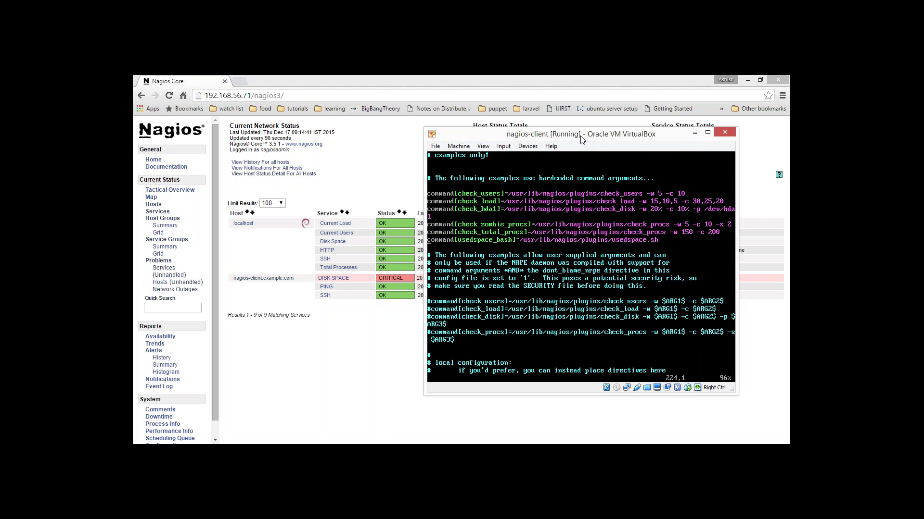
Check the usedspace.sh plugin path in the usedspace_bash line, and write and quit nrpe.cfg
{"action": "key", "text": "End"}
{"action": "key", "text": "Left"}
{"action": "key", "text": "Left"}
{"action": "key", "text": "Left"}
{"action": "key", "text": "Left"}
{"action": "key", "text": "Left"}
{"action": "key", "text": "Left"}
{"action": "key", "text": "Left"}
{"action": "key", "text": "Left"}
{"action": "key", "text": "Left"}
{"action": "key", "text": "Left"}
{"action": "key", "text": "Left"}
{"action": "key", "text": "Left"}
{"action": "key", "text": "Left"}
{"action": "key", "text": "Left"}
{"action": "key", "text": "Left"}
{"action": "key", "text": "Left"}
{"action": "key", "text": "Left"}
{"action": "key", "text": "Left"}
{"action": "key", "text": "Left"}
{"action": "key", "text": "Left"}
{"action": "key", "text": "Right"}
{"action": "key", "text": "Right"}
{"action": "key", "text": "Right"}
{"action": "key", "text": "Right"}
{"action": "key", "text": "Right"}
{"action": "key", "text": "Right"}
{"action": "key", "text": "Right"}
{"action": "key", "text": "Right"}
{"action": "key", "text": "Right"}
{"action": "key", "text": "Right"}
{"action": "key", "text": "Right"}
{"action": "key", "text": "Right"}
{"action": "type", "text": ":wq"}
{"action": "key", "text": "Return"}
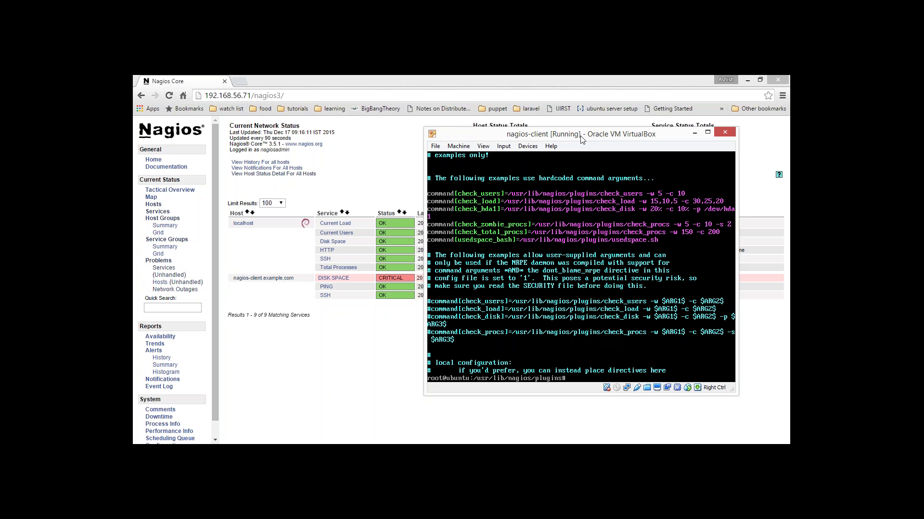
{"action": "key", "text": "Return"}
{"action": "key", "text": "Return"}
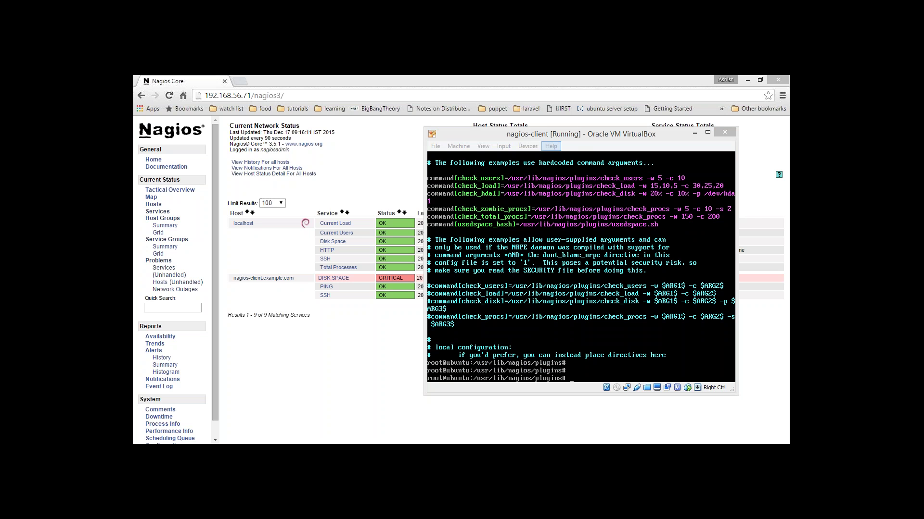
Switch to the nagios server virtual machine and open /etc/nagios3/commands.cfg in vim
{"action": "left_click", "coordinate": [564, 137]}
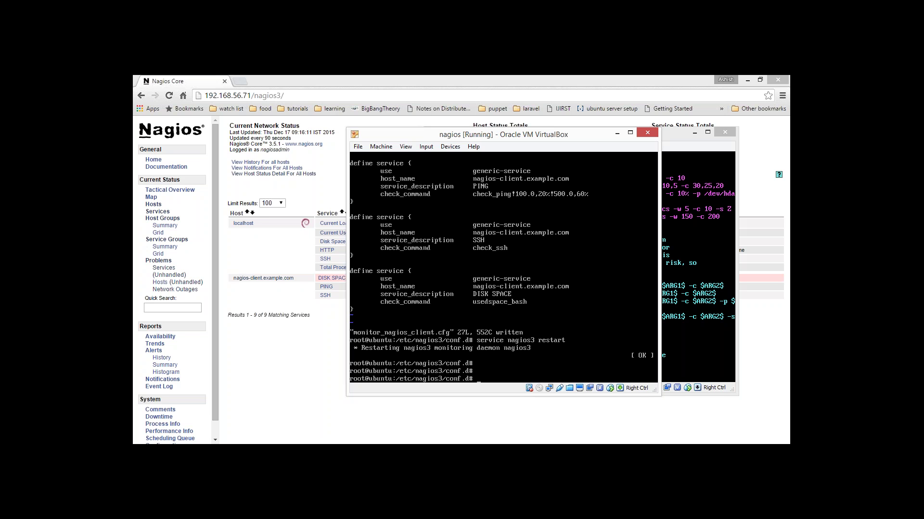
{"action": "type", "text": "im /etc/nagios/com"}
{"action": "key", "text": "BackSpace"}
{"action": "key", "text": "BackSpace"}
{"action": "key", "text": "BackSpace"}
{"action": "type", "text": "3/commands.cfg"}
{"action": "key", "text": "Return"}
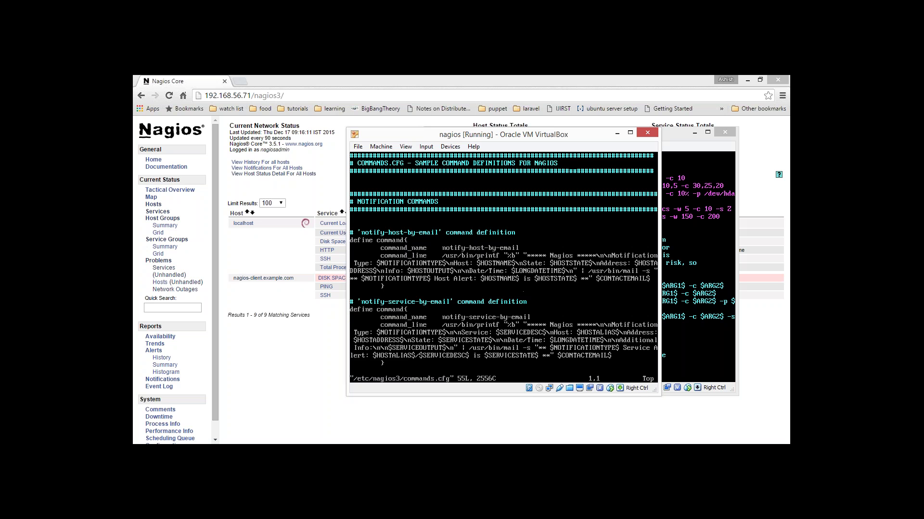
Examine the usedspace_bash command definition and its check_nrpe command line at the end of commands.cfg
{"action": "left_click", "coordinate": [352, 225]}
{"action": "key", "text": "Down"}
{"action": "key", "text": "Down"}
{"action": "key", "text": "Down"}
{"action": "key", "text": "Down"}
{"action": "key", "text": "Down"}
{"action": "key", "text": "Down"}
{"action": "key", "text": "Down"}
{"action": "key", "text": "Down"}
{"action": "key", "text": "Down"}
{"action": "key", "text": "Down"}
{"action": "key", "text": "Down"}
{"action": "key", "text": "Down"}
{"action": "key", "text": "Down"}
{"action": "key", "text": "Down"}
{"action": "key", "text": "Down"}
{"action": "key", "text": "Down"}
{"action": "key", "text": "Down"}
{"action": "key", "text": "Down"}
{"action": "key", "text": "Down"}
{"action": "key", "text": "Down"}
{"action": "key", "text": "Up"}
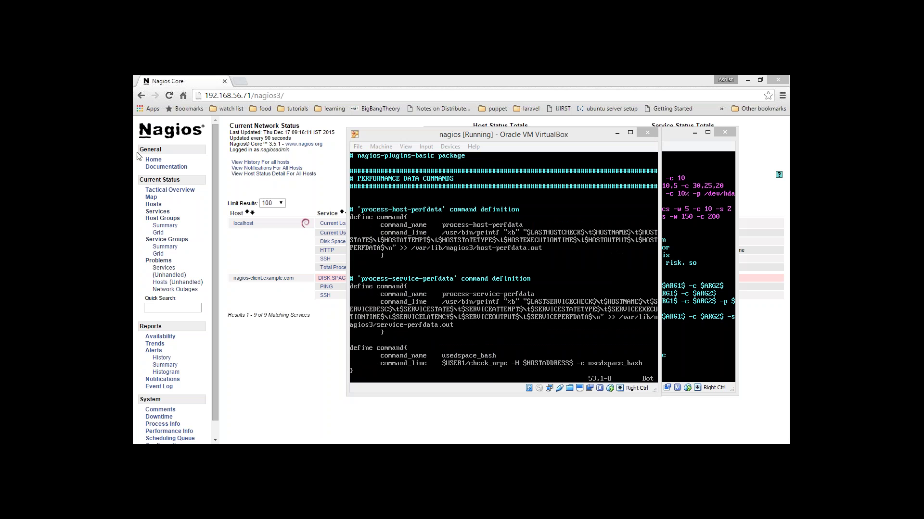
Quit commands.cfg on the nagios server and open monitor_nagios_client.cfg in vim
{"action": "left_click", "coordinate": [411, 136]}
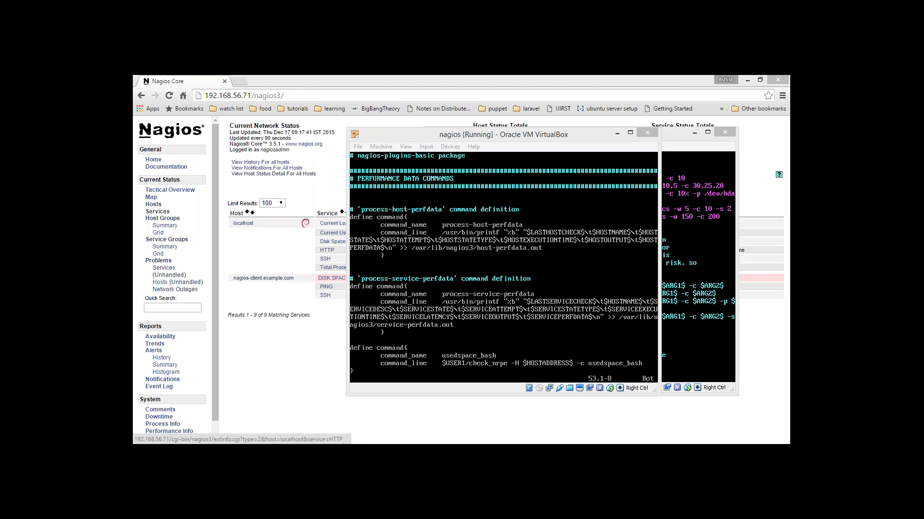
{"action": "left_click", "coordinate": [546, 140]}
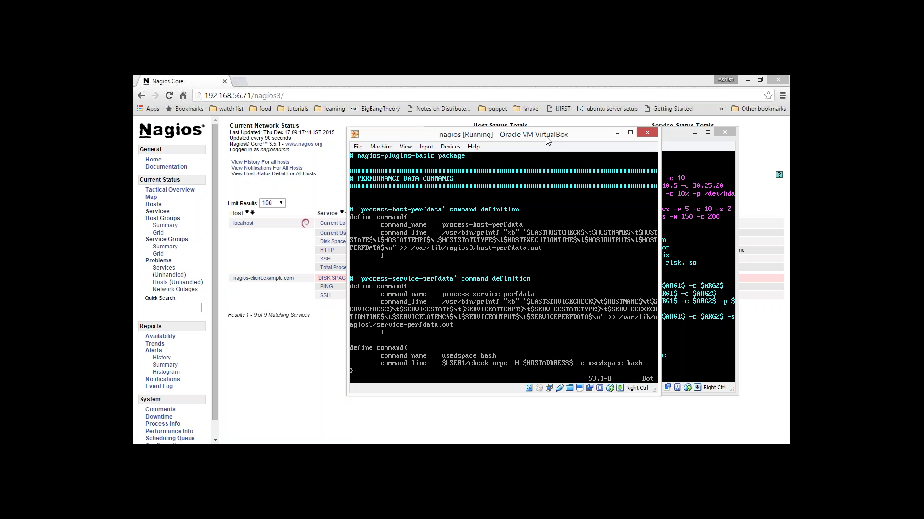
{"action": "type", "text": ":q"}
{"action": "key", "text": "Return"}
{"action": "key", "text": "Return"}
{"action": "key", "text": "Return"}
{"action": "type", "text": "vim /"}
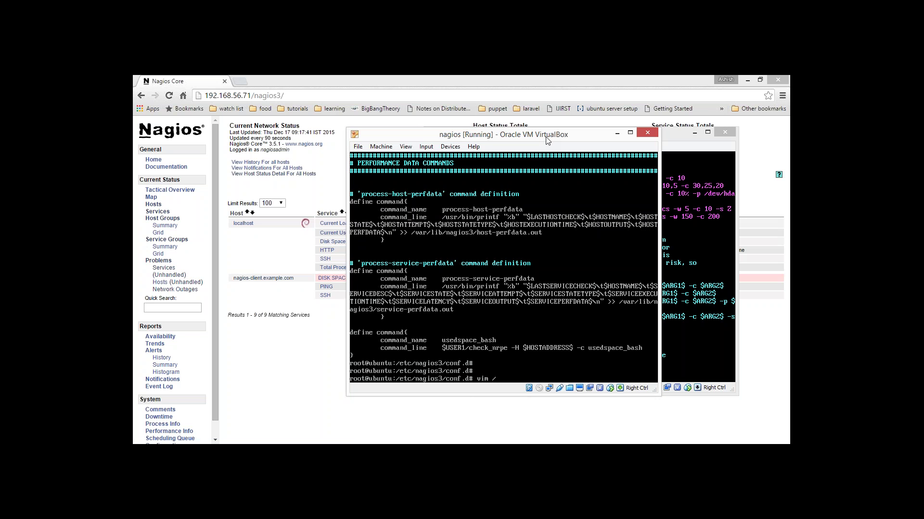
{"action": "type", "text": "monitor_nagios_client.cfg"}
{"action": "key", "text": "Return"}
Review the DISK SPACE service definition and its check_command in monitor_nagios_client.cfg, and quit without saving
{"action": "key", "text": "Down"}
{"action": "key", "text": "Down"}
{"action": "key", "text": "Down"}
{"action": "key", "text": "Down"}
{"action": "key", "text": "Down"}
{"action": "key", "text": "Down"}
{"action": "key", "text": "Down"}
{"action": "key", "text": "Down"}
{"action": "key", "text": "Down"}
{"action": "key", "text": "Down"}
{"action": "key", "text": "Down"}
{"action": "key", "text": "Down"}
{"action": "key", "text": "Down"}
{"action": "key", "text": "Down"}
{"action": "key", "text": "Down"}
{"action": "key", "text": "Down"}
{"action": "key", "text": "Down"}
{"action": "key", "text": "Down"}
{"action": "key", "text": "Down"}
{"action": "key", "text": "Down"}
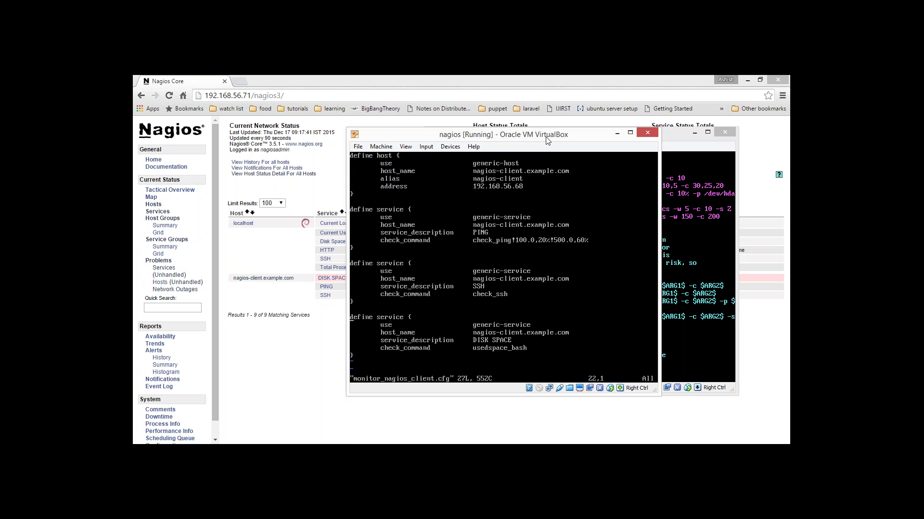
{"action": "key", "text": "Down"}
{"action": "key", "text": "Down"}
{"action": "key", "text": "End"}
{"action": "key", "text": "Down"}
{"action": "key", "text": "shift+colon"}
{"action": "type", "text": "q"}
{"action": "key", "text": "Return"}
Restart the nagios3 service on the nagios server
{"action": "type", "text": "service nagios3 resta"}
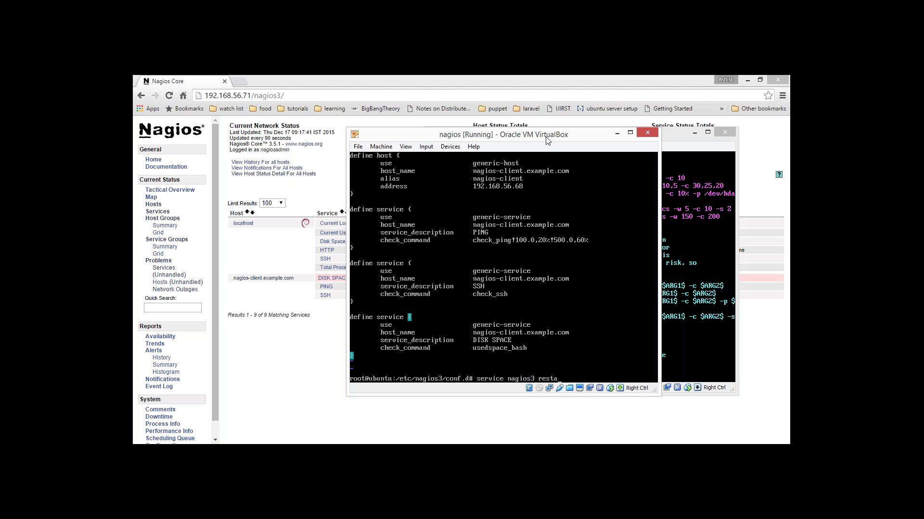
{"action": "type", "text": "t"}
{"action": "key", "text": "Return"}
{"action": "key", "text": "Up"}
{"action": "key", "text": "BackSpace"}
{"action": "key", "text": "BackSpace"}
{"action": "type", "text": "art"}
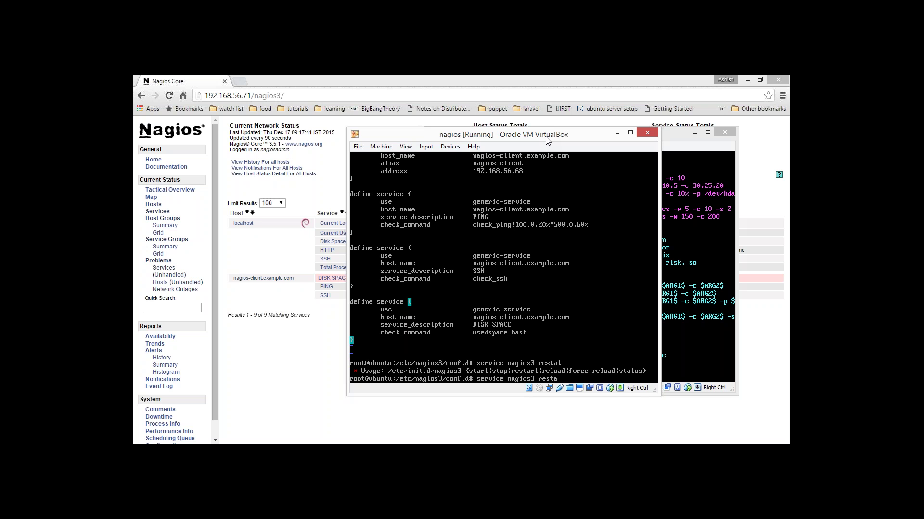
{"action": "key", "text": "Return"}
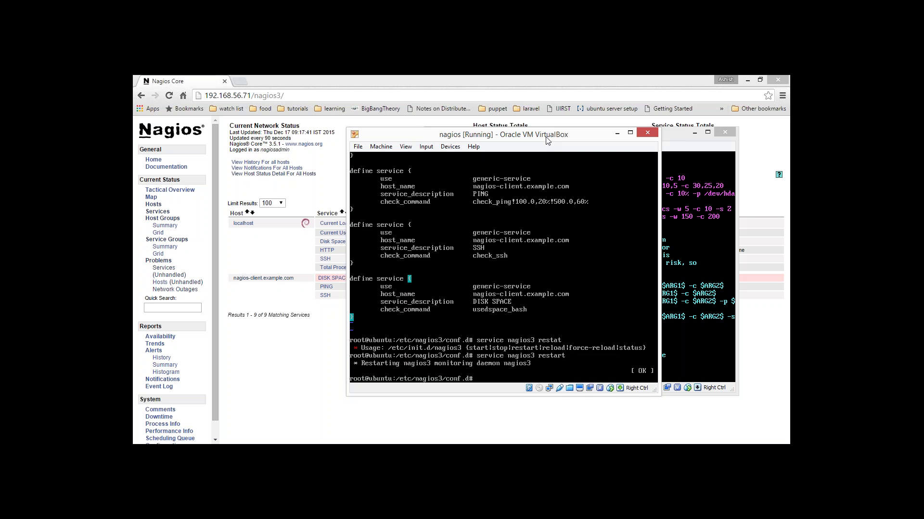
Refresh the service status list in the Nagios web interface and filter it to critical services
{"action": "left_click", "coordinate": [287, 293]}
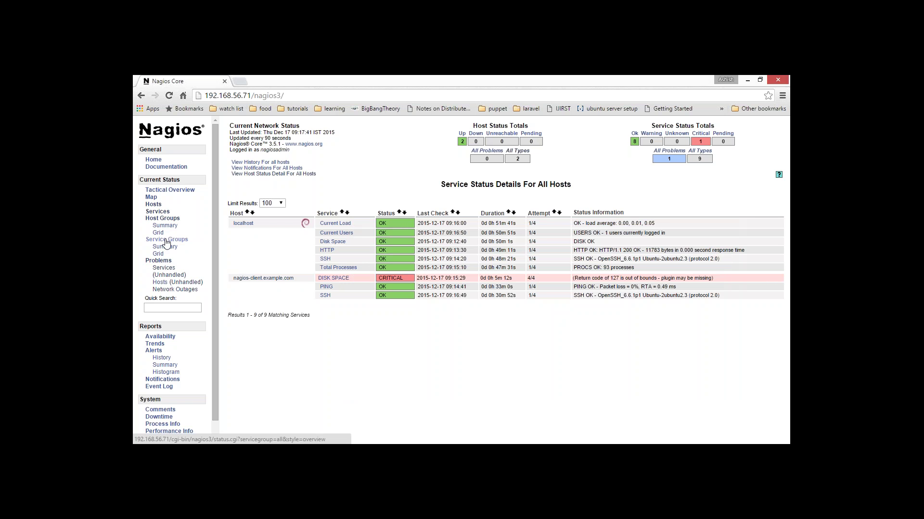
{"action": "left_click", "coordinate": [158, 212]}
{"action": "left_click", "coordinate": [157, 211]}
{"action": "left_click", "coordinate": [157, 211]}
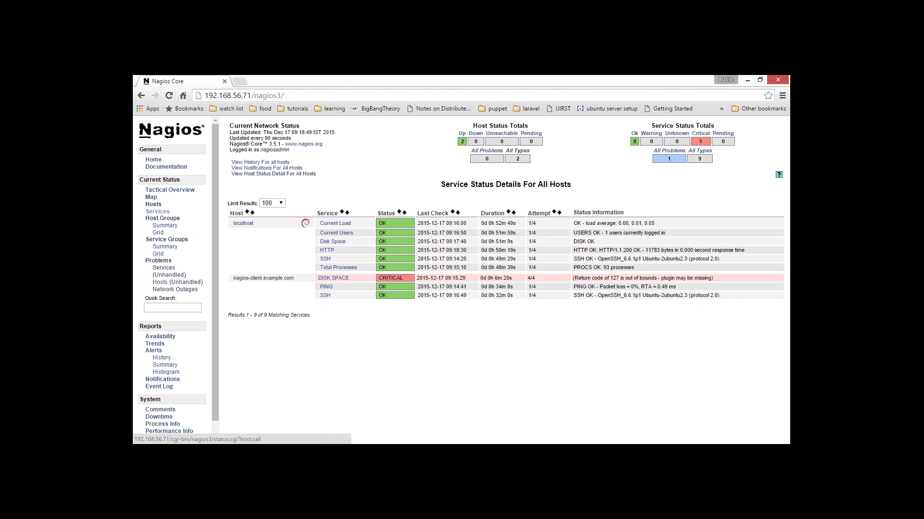
{"action": "left_click", "coordinate": [157, 211]}
{"action": "left_click", "coordinate": [157, 211]}
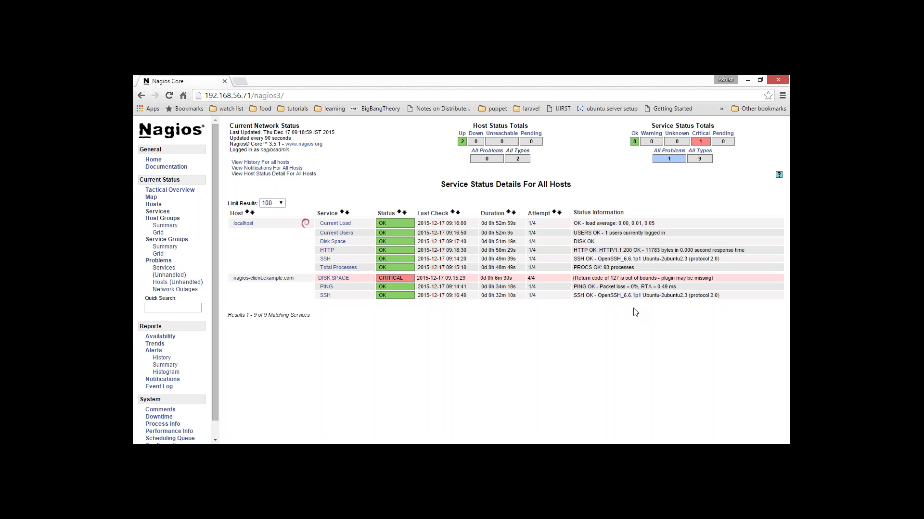
{"action": "left_click", "coordinate": [707, 142]}
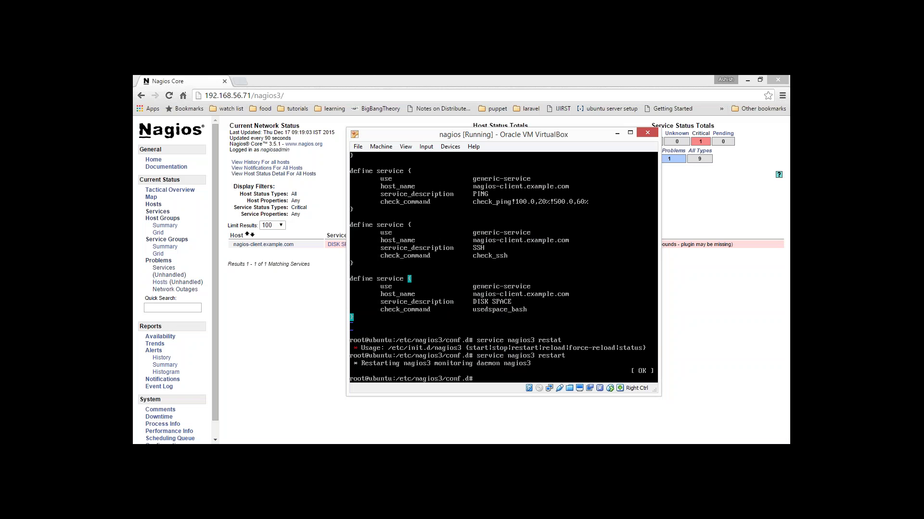
Open /etc/nagios3/commands.cfg in vim on the nagios server and go to the end of the file
{"action": "type", "text": "vim /etc/nagios3/commands.cfg"}
{"action": "key", "text": "Return"}
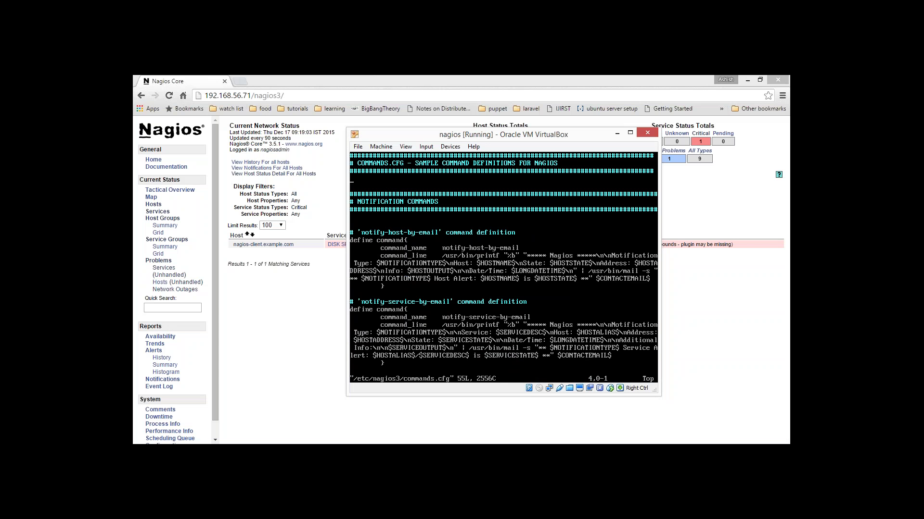
{"action": "key", "text": "shift+g"}
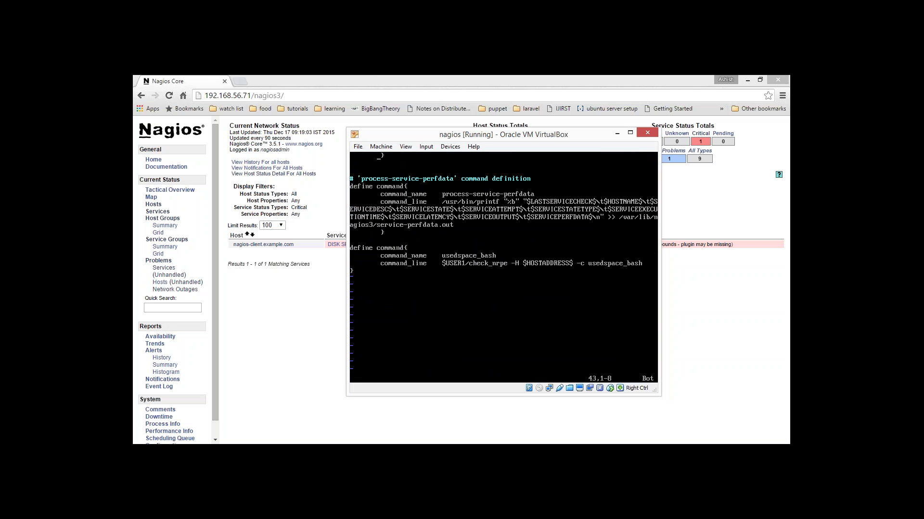
Add the missing closing $ to make $USER1$ in the usedspace_bash command line, and save and quit commands.cfg
{"action": "left_click", "coordinate": [379, 234]}
{"action": "key", "text": "Down"}
{"action": "key", "text": "Up"}
{"action": "left_click", "coordinate": [463, 263]}
{"action": "type", "text": "i$"}
{"action": "key", "text": "Escape"}
{"action": "type", "text": ":wq"}
{"action": "key", "text": "Return"}
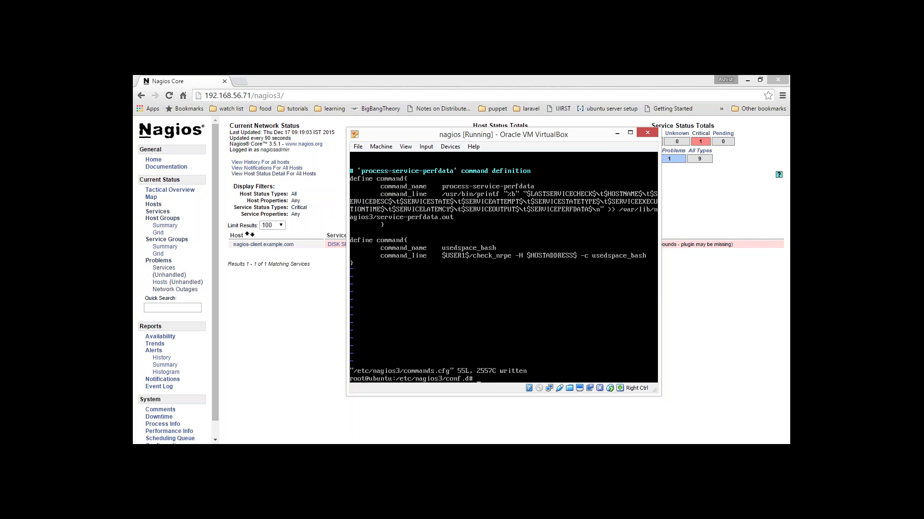
Restart the nagios3 service and refresh the full service status list in the Nagios web interface
{"action": "type", "text": "service nagios3 restart"}
{"action": "key", "text": "Return"}
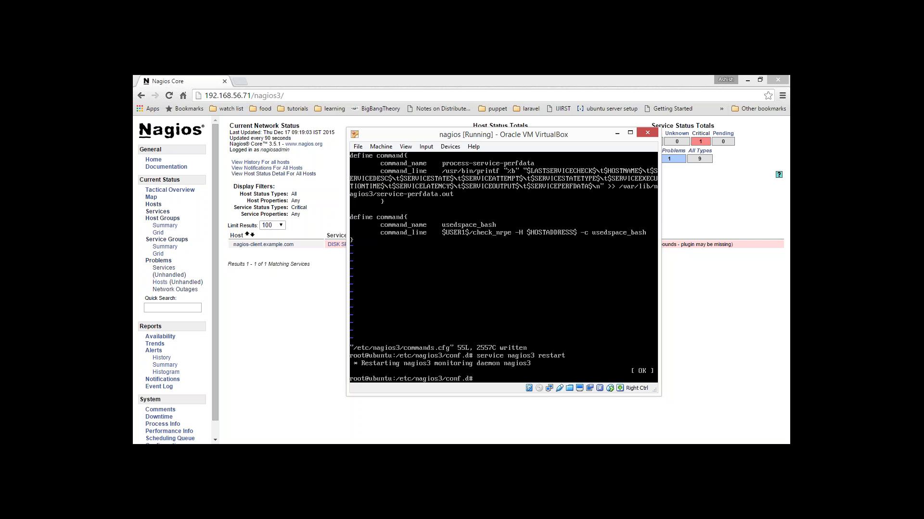
{"action": "left_click", "coordinate": [265, 323]}
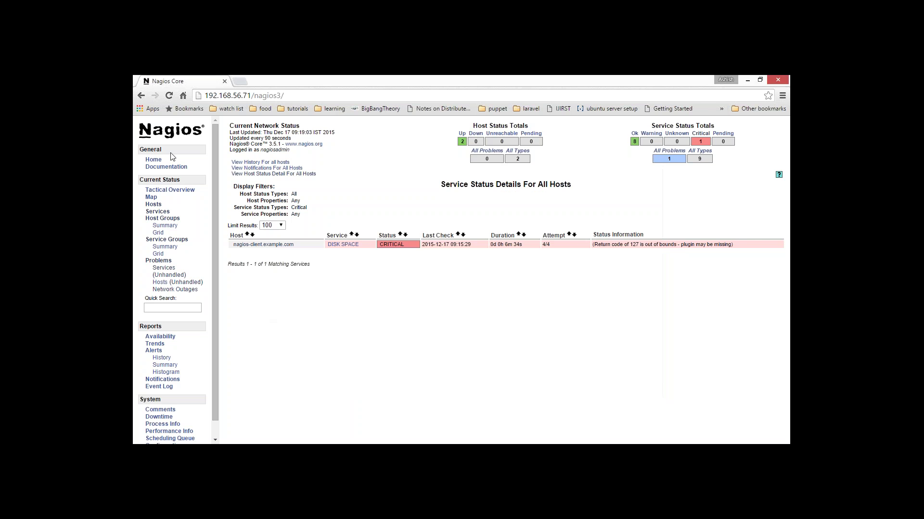
{"action": "left_click", "coordinate": [159, 212]}
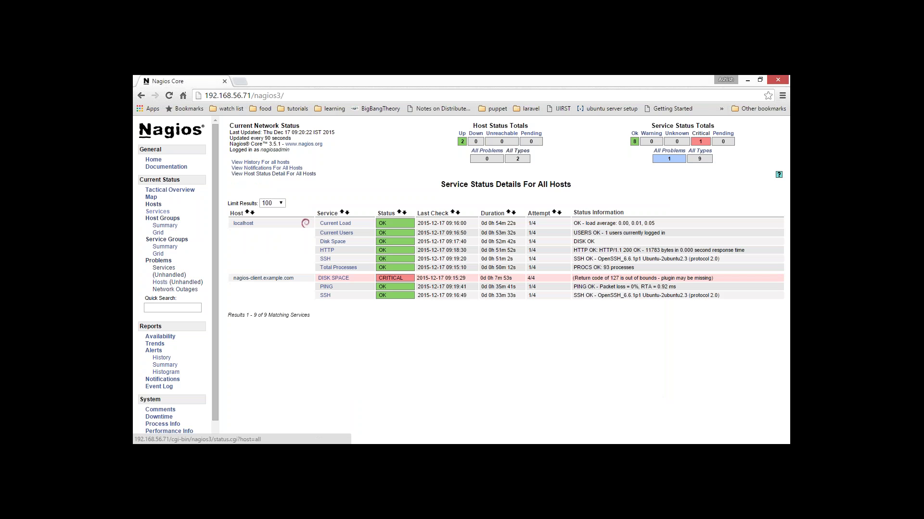
{"action": "left_click", "coordinate": [157, 211]}
{"action": "left_click", "coordinate": [158, 212]}
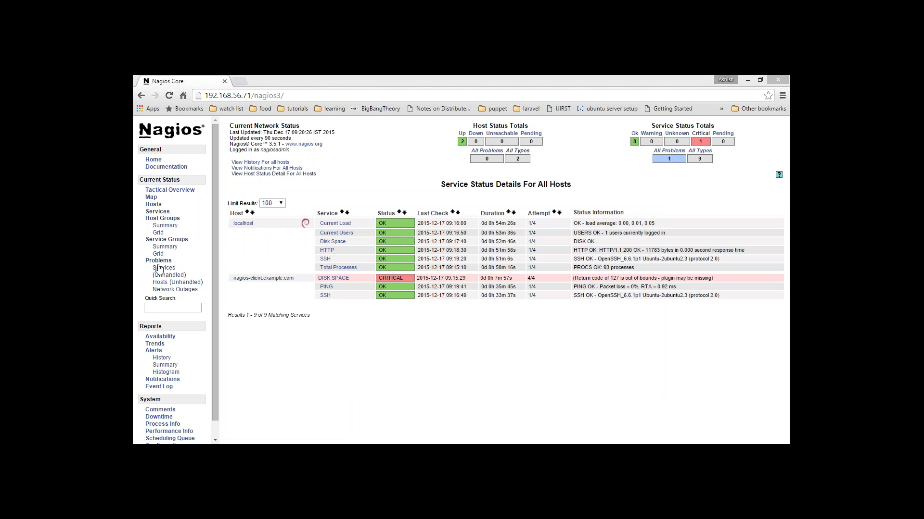
Reload the Nagios web interface and display the services with problems
{"action": "left_click", "coordinate": [498, 346]}
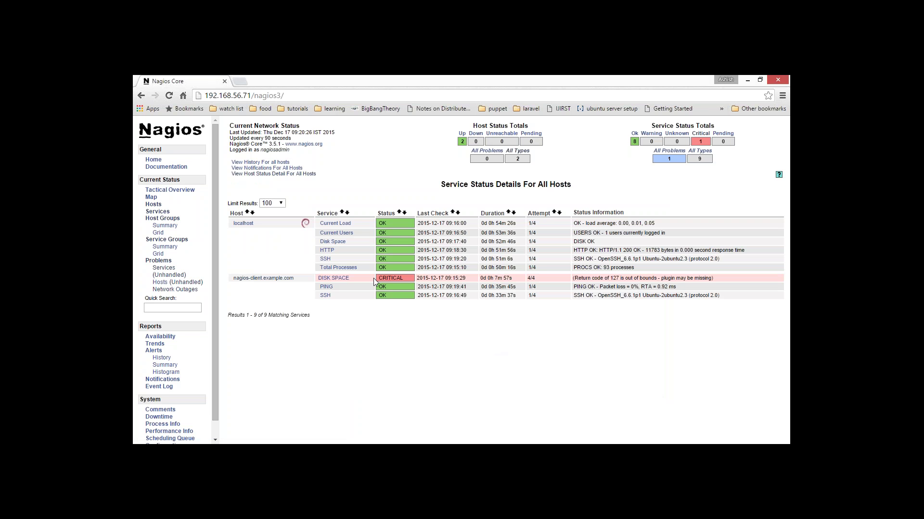
{"action": "left_click", "coordinate": [217, 426]}
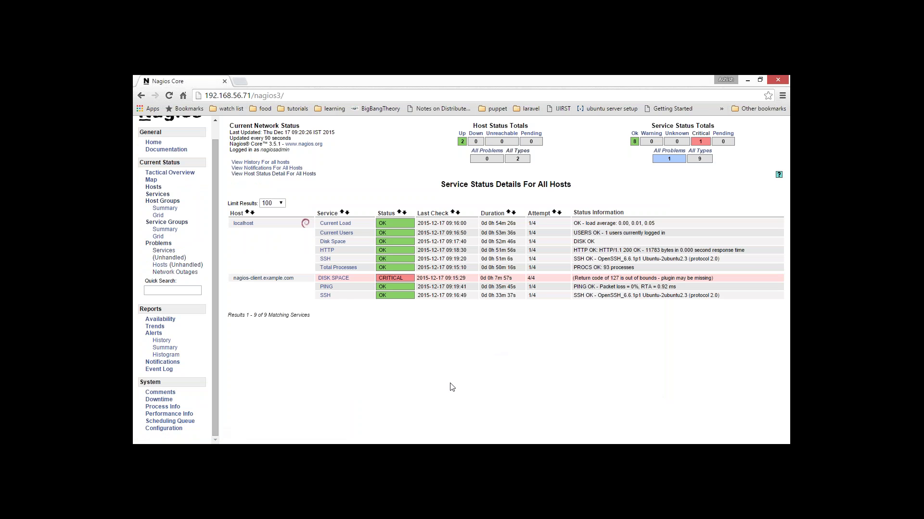
{"action": "key", "text": "F5"}
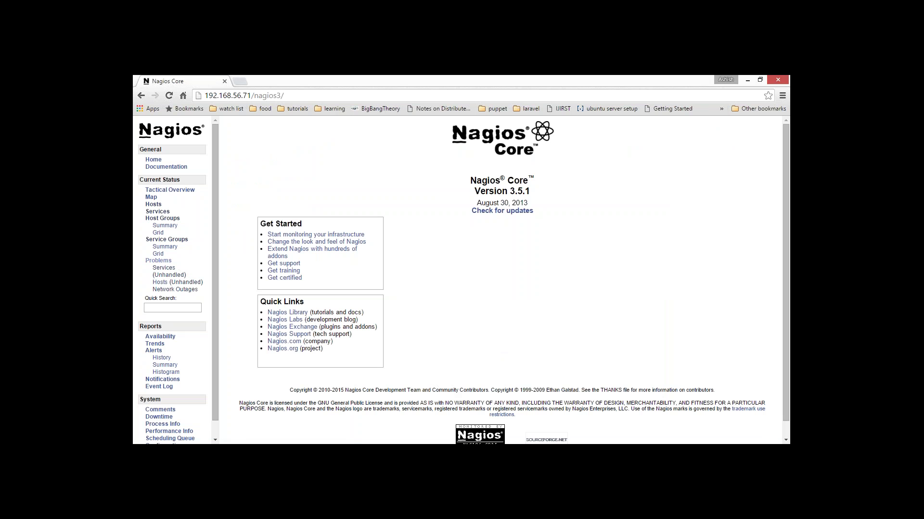
{"action": "left_click", "coordinate": [164, 269]}
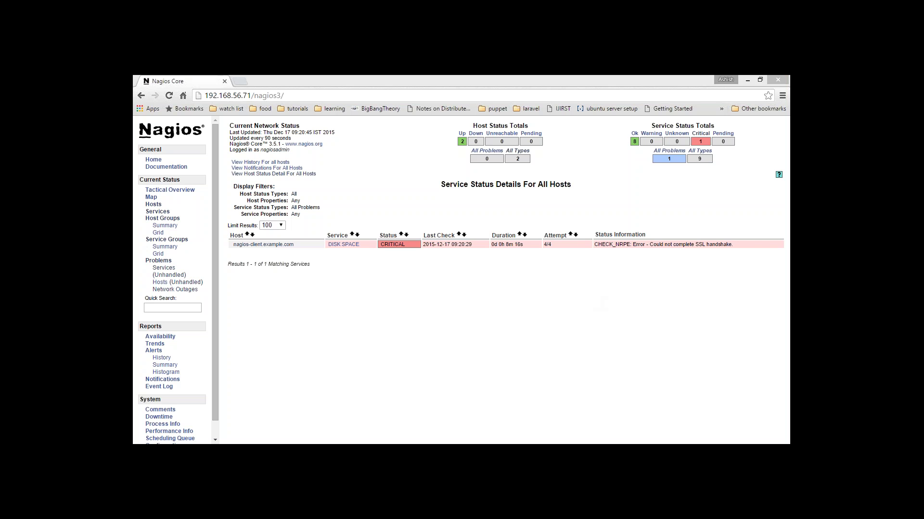
Switch to the nagios server virtual machine and reopen /etc/nagios3/commands.cfg in vim
{"action": "key", "text": "alt+Tab"}
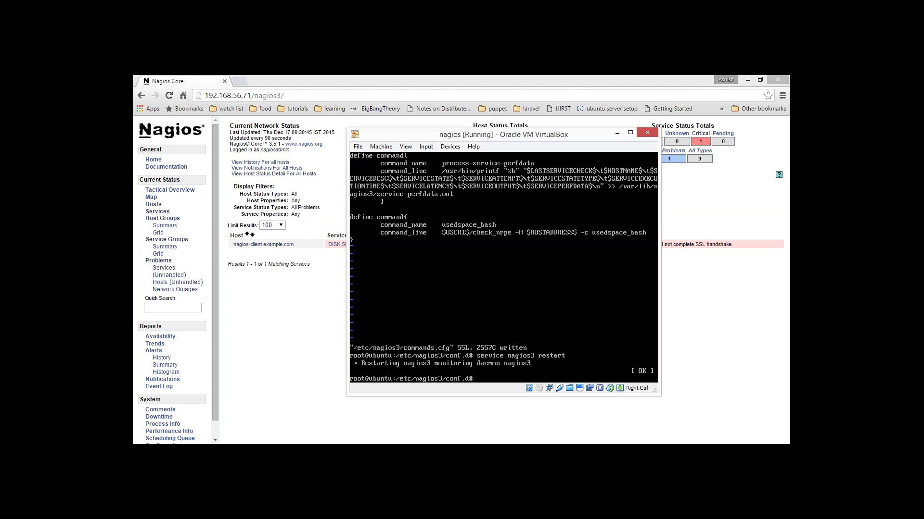
{"action": "key", "text": "Up"}
{"action": "key", "text": "Up"}
{"action": "key", "text": "Return"}
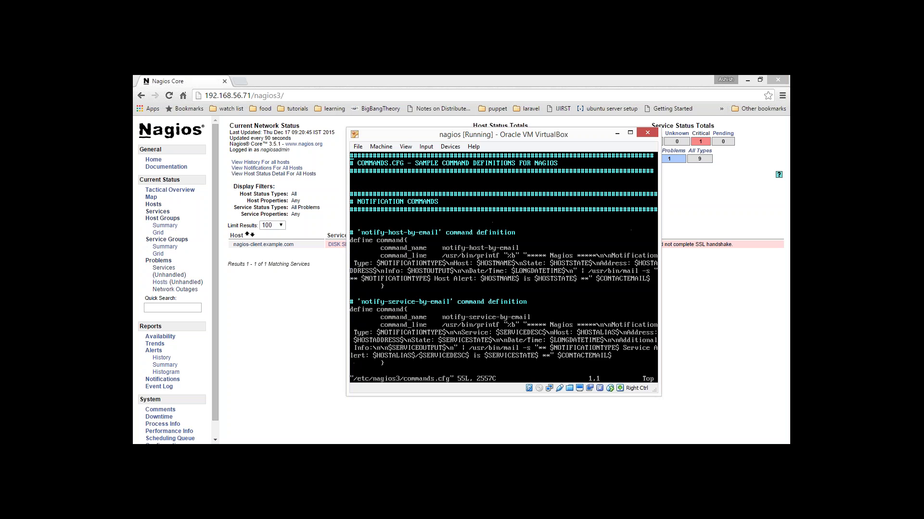
Review the usedspace_bash command line at the end of commands.cfg, and quit without saving
{"action": "key", "text": "Down"}
{"action": "key", "text": "Down"}
{"action": "key", "text": "Down"}
{"action": "key", "text": "Down"}
{"action": "key", "text": "Down"}
{"action": "key", "text": "Down"}
{"action": "key", "text": "Down"}
{"action": "key", "text": "Down"}
{"action": "key", "text": "Down"}
{"action": "key", "text": "Down"}
{"action": "key", "text": "Down"}
{"action": "key", "text": "Down"}
{"action": "key", "text": "Down"}
{"action": "key", "text": "Down"}
{"action": "key", "text": "Down"}
{"action": "key", "text": "Down"}
{"action": "key", "text": "Down"}
{"action": "key", "text": "Down"}
{"action": "key", "text": "Down"}
{"action": "key", "text": "Down"}
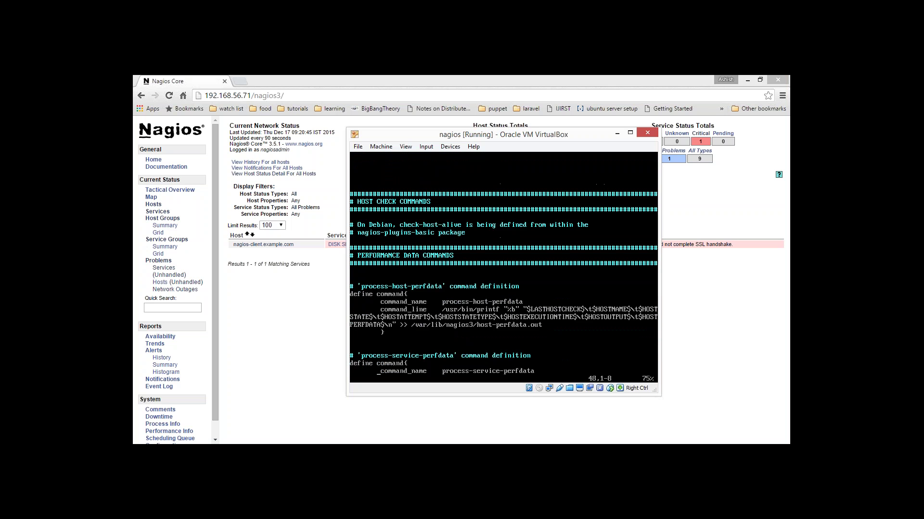
{"action": "key", "text": "Up"}
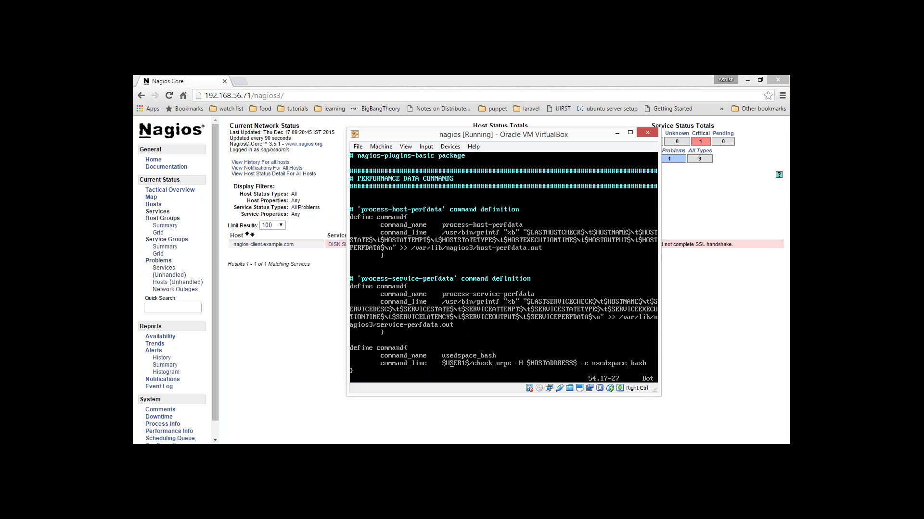
{"action": "key", "text": "Right"}
{"action": "key", "text": "Right"}
{"action": "key", "text": "Right"}
{"action": "key", "text": "Right"}
{"action": "key", "text": "Right"}
{"action": "key", "text": "Right"}
{"action": "key", "text": "Right"}
{"action": "key", "text": "Right"}
{"action": "key", "text": "Right"}
{"action": "key", "text": "Right"}
{"action": "key", "text": "Right"}
{"action": "key", "text": "Right"}
{"action": "key", "text": "Right"}
{"action": "key", "text": "Right"}
{"action": "key", "text": "Right"}
{"action": "key", "text": "Right"}
{"action": "key", "text": "Right"}
{"action": "key", "text": "Right"}
{"action": "key", "text": "Right"}
{"action": "key", "text": "Right"}
{"action": "key", "text": "Right"}
{"action": "key", "text": "Right"}
{"action": "key", "text": "Right"}
{"action": "key", "text": "Right"}
{"action": "key", "text": "Right"}
{"action": "key", "text": "Right"}
{"action": "key", "text": "Right"}
{"action": "key", "text": "Right"}
{"action": "key", "text": "Right"}
{"action": "key", "text": "Right"}
{"action": "key", "text": "Right"}
{"action": "key", "text": "Right"}
{"action": "key", "text": "Right"}
{"action": "key", "text": "Right"}
{"action": "key", "text": "Right"}
{"action": "key", "text": "Right"}
{"action": "key", "text": "Right"}
{"action": "type", "text": ":q!"}
{"action": "key", "text": "Return"}
{"action": "key", "text": "Return"}
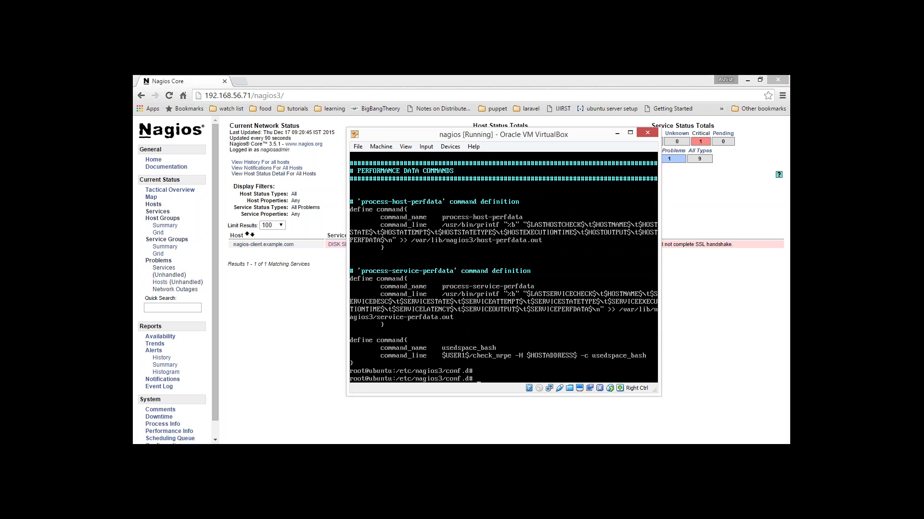
Examine the status information of the client's DISK SPACE service in the Nagios web interface
{"action": "left_click", "coordinate": [301, 316]}
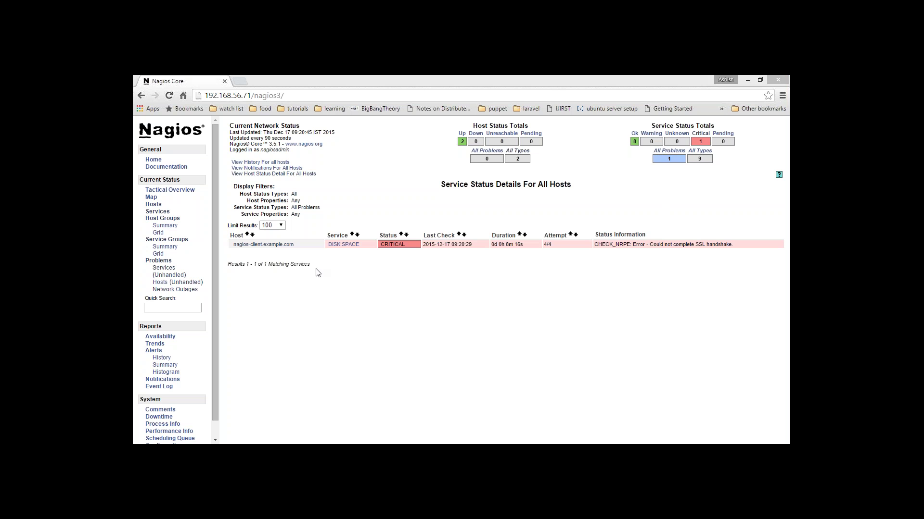
{"action": "left_click_drag", "start_coordinate": [595, 246], "coordinate": [734, 248]}
{"action": "left_click", "coordinate": [707, 293]}
Switch to the nagios-client virtual machine and open /etc/nagios/nrpe.cfg in vim
{"action": "key", "text": "alt+Tab"}
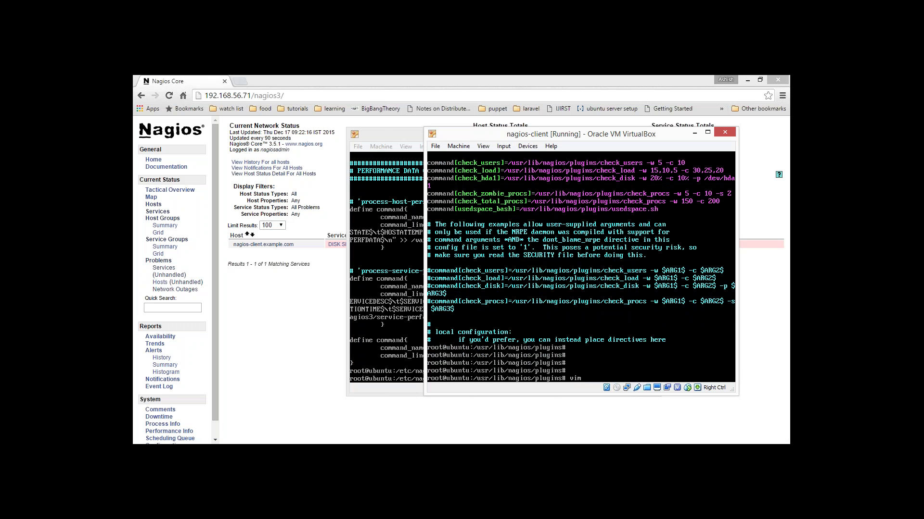
{"action": "type", "text": "etc/nagios/nrpe.cfg"}
{"action": "key", "text": "Return"}
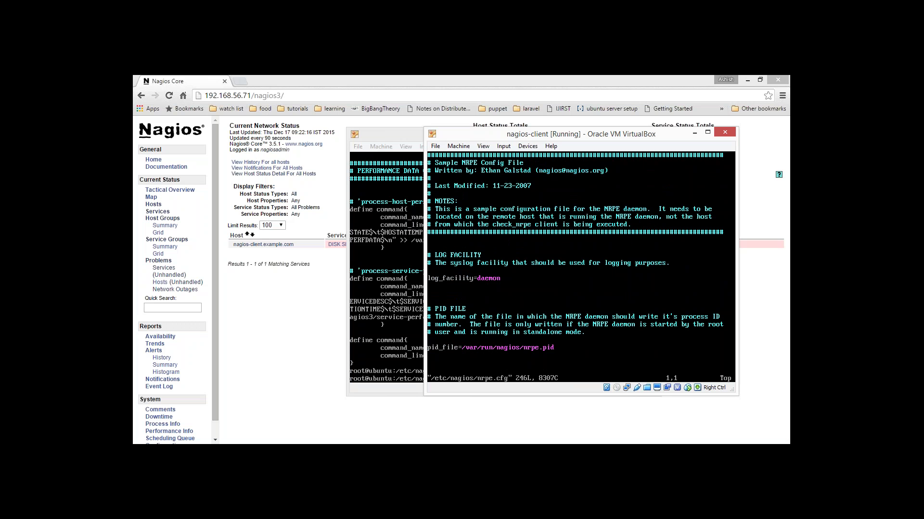
Examine the NRPE daemon settings in nrpe.cfg from the file's start down to the allowed_hosts line
{"action": "key", "text": "Down"}
{"action": "key", "text": "Down"}
{"action": "key", "text": "Down"}
{"action": "key", "text": "Down"}
{"action": "key", "text": "Down"}
{"action": "key", "text": "Down"}
{"action": "key", "text": "Down"}
{"action": "key", "text": "Down"}
{"action": "key", "text": "Down"}
{"action": "key", "text": "Down"}
{"action": "key", "text": "Down"}
{"action": "key", "text": "Down"}
{"action": "key", "text": "Down"}
{"action": "key", "text": "Down"}
{"action": "key", "text": "Down"}
{"action": "key", "text": "Down"}
{"action": "key", "text": "Down"}
{"action": "key", "text": "Down"}
{"action": "key", "text": "Down"}
{"action": "key", "text": "Down"}
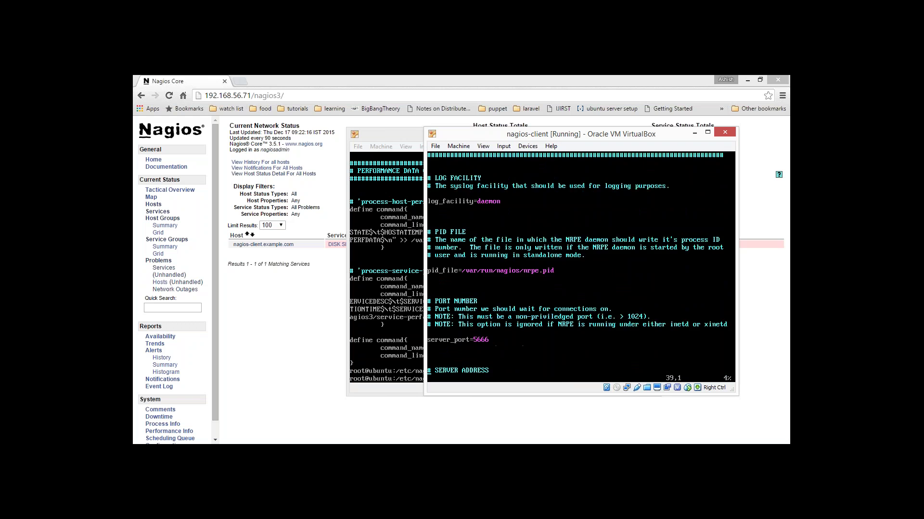
{"action": "key", "text": "Down"}
{"action": "key", "text": "Down"}
{"action": "key", "text": "Down"}
{"action": "key", "text": "Down"}
{"action": "key", "text": "Down"}
{"action": "key", "text": "Down"}
{"action": "key", "text": "Down"}
{"action": "key", "text": "Down"}
{"action": "key", "text": "Down"}
{"action": "key", "text": "Down"}
{"action": "key", "text": "Down"}
{"action": "key", "text": "Down"}
{"action": "key", "text": "Down"}
{"action": "key", "text": "Down"}
{"action": "key", "text": "Down"}
{"action": "key", "text": "Down"}
{"action": "key", "text": "Down"}
{"action": "key", "text": "Down"}
{"action": "key", "text": "Down"}
{"action": "key", "text": "Down"}
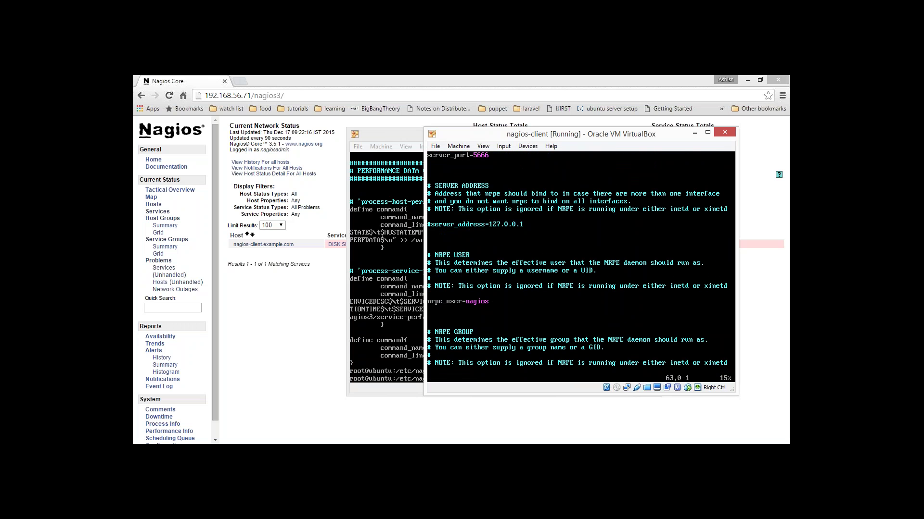
{"action": "key", "text": "Down"}
{"action": "key", "text": "Down"}
{"action": "key", "text": "Down"}
{"action": "key", "text": "Down"}
{"action": "key", "text": "Down"}
{"action": "key", "text": "Down"}
{"action": "key", "text": "Down"}
{"action": "key", "text": "Down"}
{"action": "key", "text": "Down"}
{"action": "key", "text": "Down"}
{"action": "key", "text": "Down"}
{"action": "key", "text": "Down"}
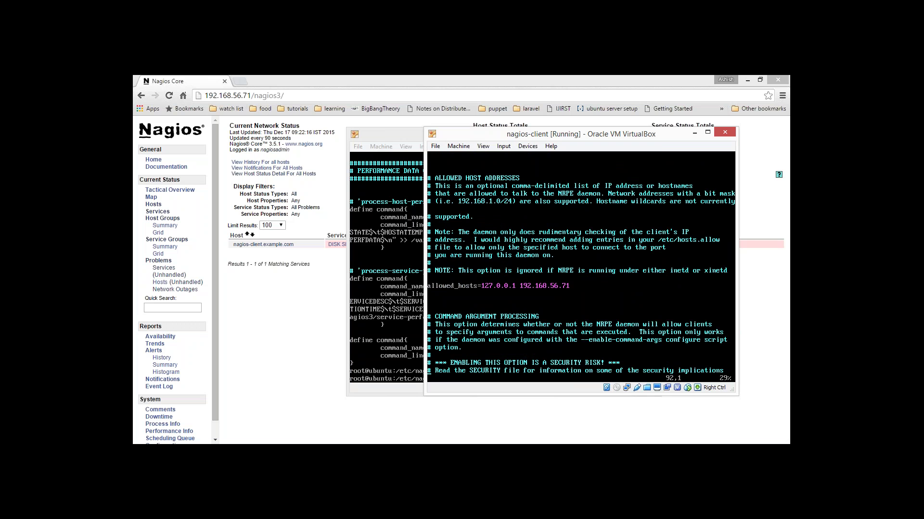
Switch to the nagios server virtual machine and list its network interfaces with ifconfig
{"action": "left_click", "coordinate": [397, 135]}
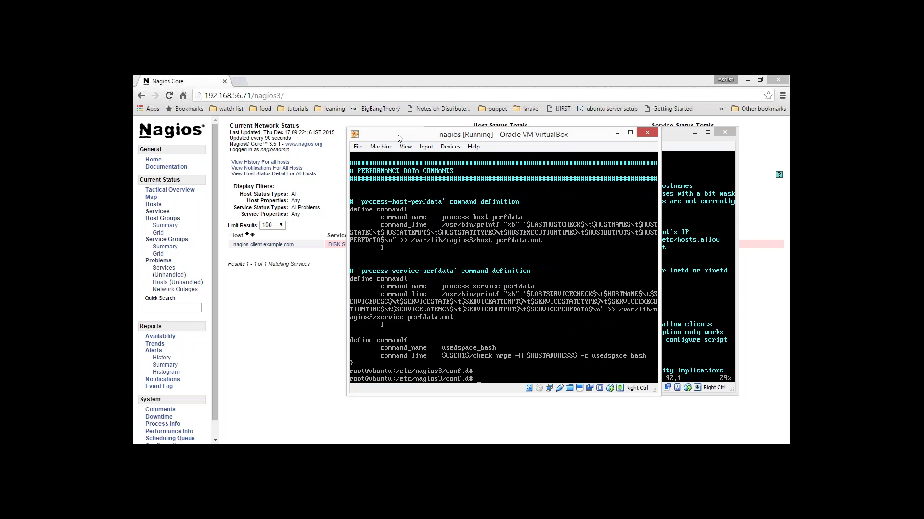
{"action": "type", "text": "ifconfig"}
{"action": "key", "text": "Return"}
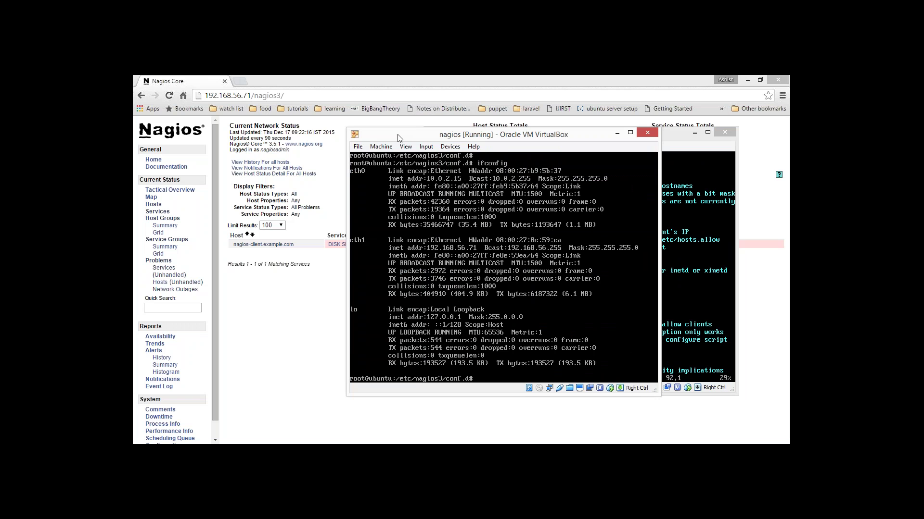
Switch back to the nagios-client virtual machine, undo the stray edits in nrpe.cfg, and quit vim
{"action": "left_click", "coordinate": [668, 140]}
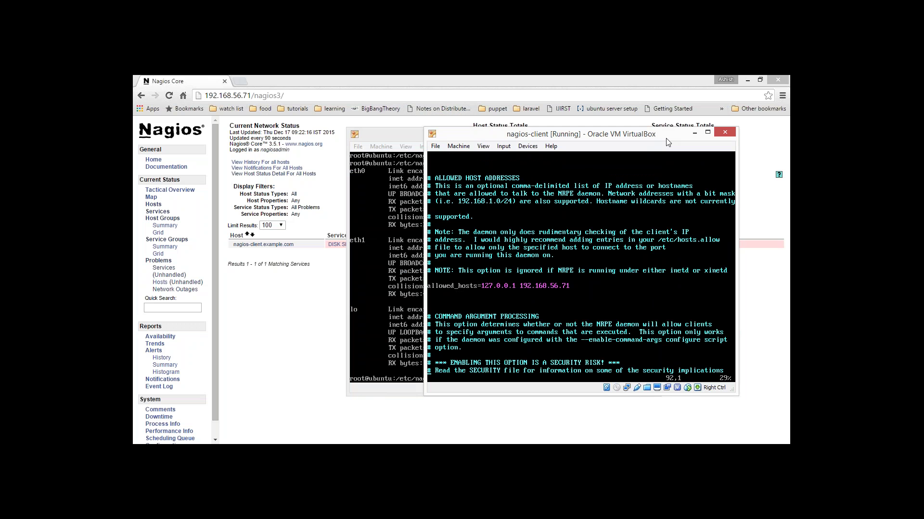
{"action": "key", "text": "Down"}
{"action": "key", "text": "Down"}
{"action": "key", "text": "Down"}
{"action": "type", "text": "xie"}
{"action": "key", "text": "Escape"}
{"action": "key", "text": "u"}
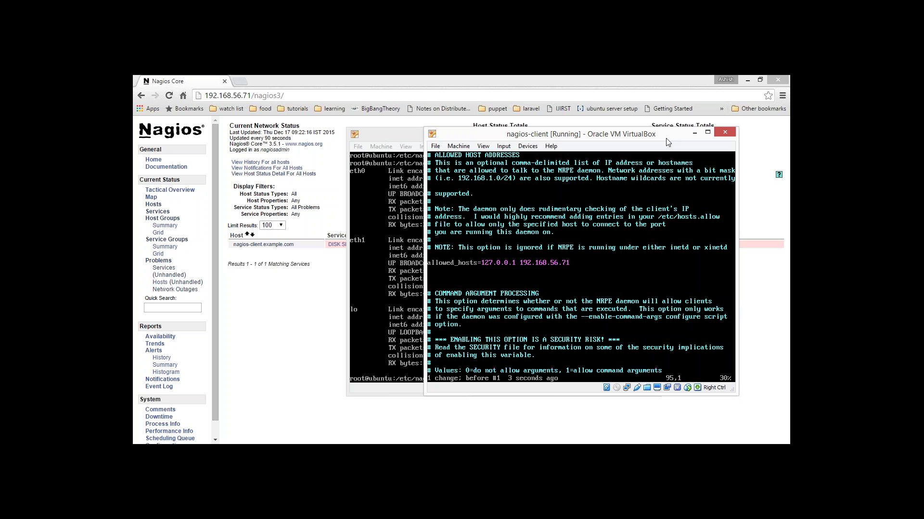
{"action": "type", "text": "u"}
{"action": "type", "text": ":q"}
{"action": "key", "text": "Return"}
Try to restart the NRPE daemon under the service name nrpe
{"action": "type", "text": "service "}
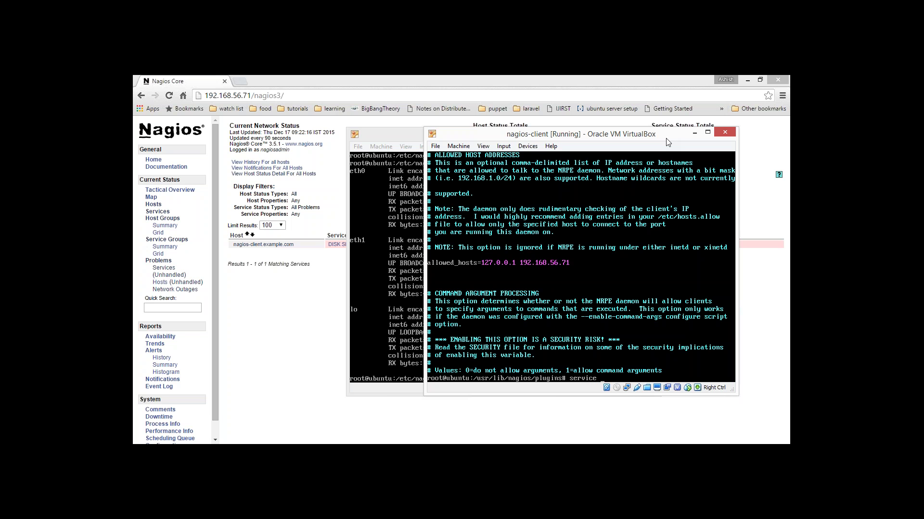
{"action": "type", "text": "nrpe restart"}
{"action": "key", "text": "Return"}
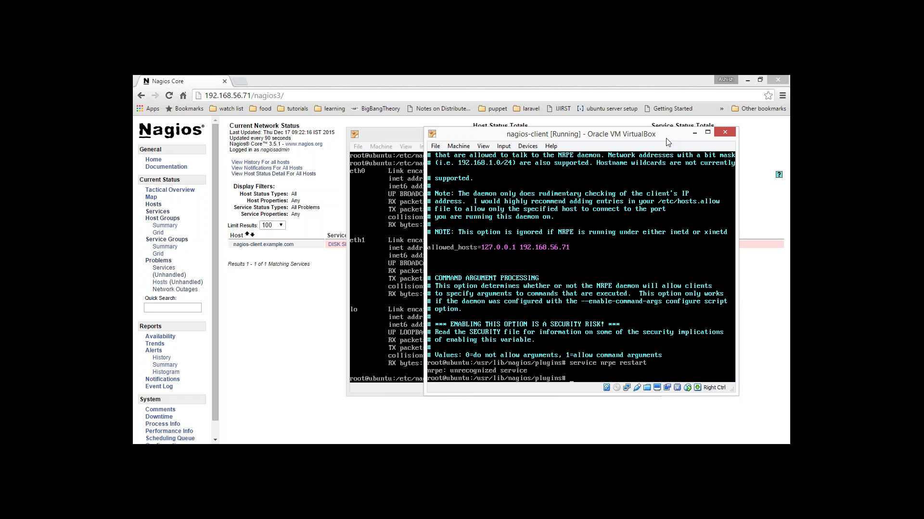
Restart the nagios-nrpe-server service on the client
{"action": "key", "text": "Up"}
{"action": "key", "text": "BackSpace"}
{"action": "key", "text": "BackSpace"}
{"action": "key", "text": "BackSpace"}
{"action": "key", "text": "BackSpace"}
{"action": "key", "text": "BackSpace"}
{"action": "key", "text": "BackSpace"}
{"action": "key", "text": "BackSpace"}
{"action": "key", "text": "BackSpace"}
{"action": "key", "text": "BackSpace"}
{"action": "key", "text": "BackSpace"}
{"action": "type", "text": "nagios-nrpe-server restart"}
{"action": "key", "text": "Return"}
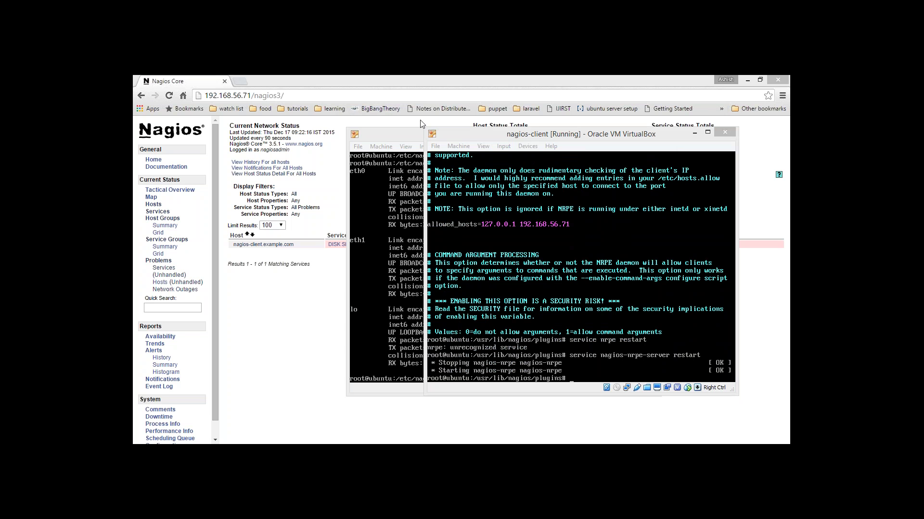
Switch to the nagios server virtual machine and test the NRPE connection to 192.168.56.78 with /usr/lib/nagios/plugins/check_nrpe
{"action": "left_click", "coordinate": [400, 134]}
{"action": "key", "text": "Return"}
{"action": "key", "text": "Return"}
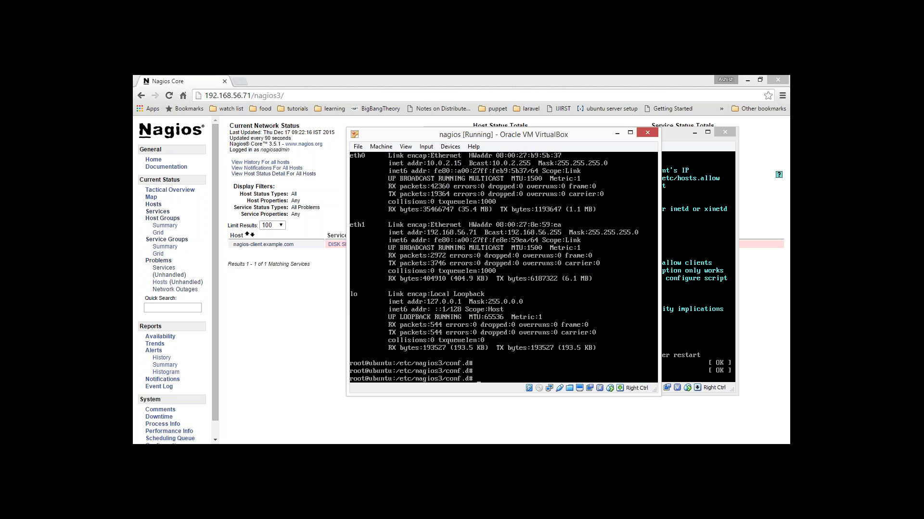
{"action": "type", "text": "/usr/lib/nagios/plugins/check_nrpe"}
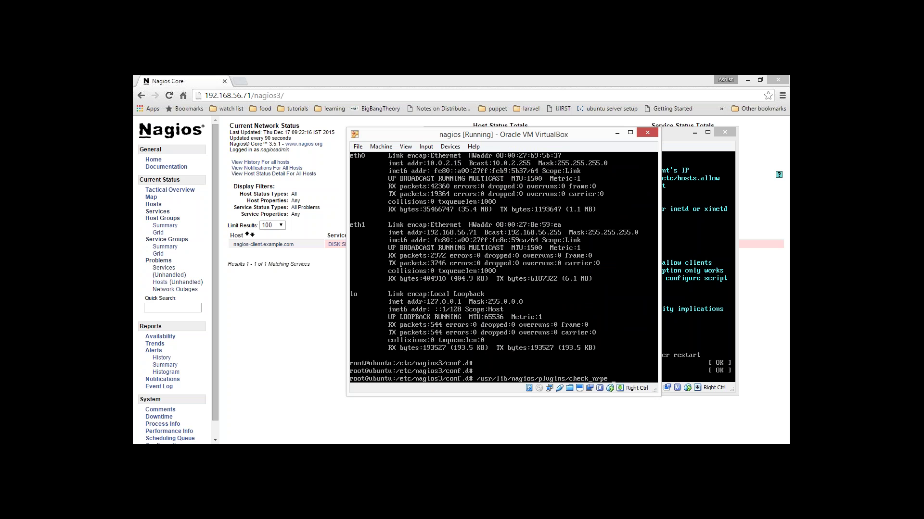
{"action": "type", "text": " -H 192.168.56."}
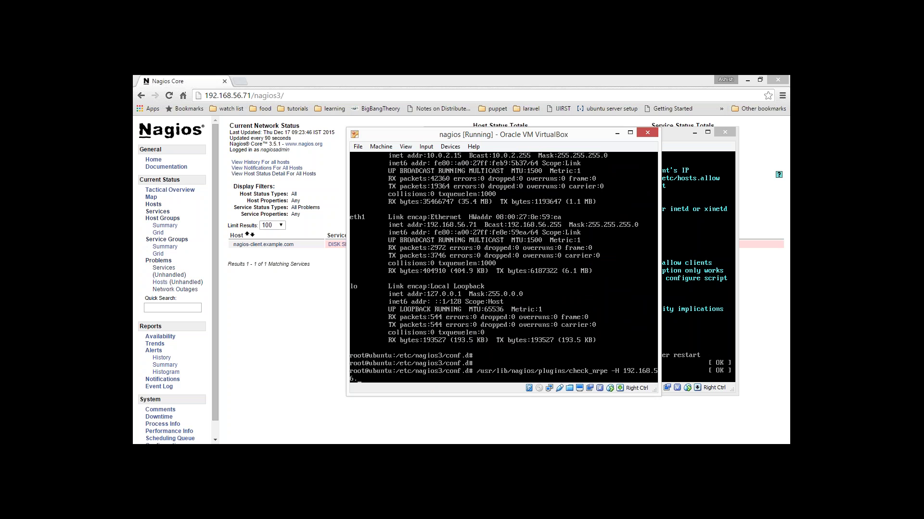
{"action": "type", "text": "78"}
{"action": "key", "text": "Return"}
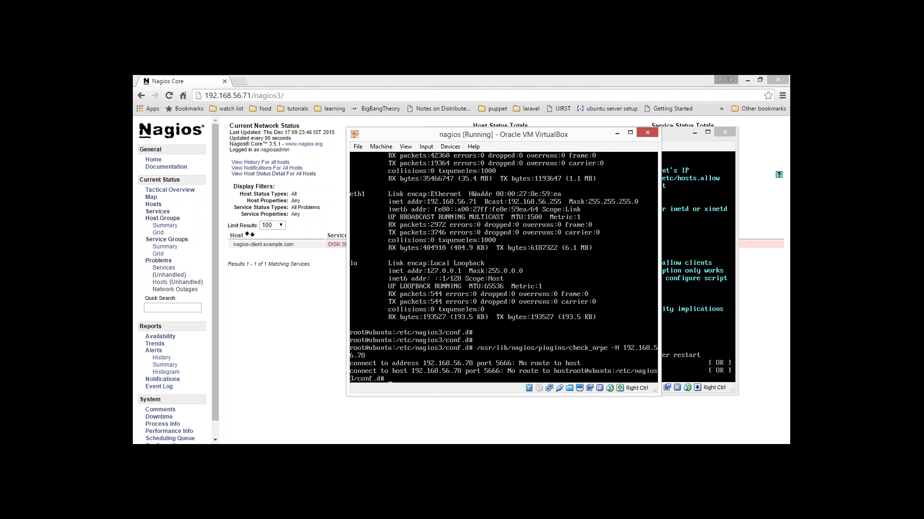
Move the nagios server window aside, switch to the nagios-client virtual machine, and list its network interfaces with ifconfig
{"action": "left_click_drag", "start_coordinate": [468, 135], "coordinate": [366, 163]}
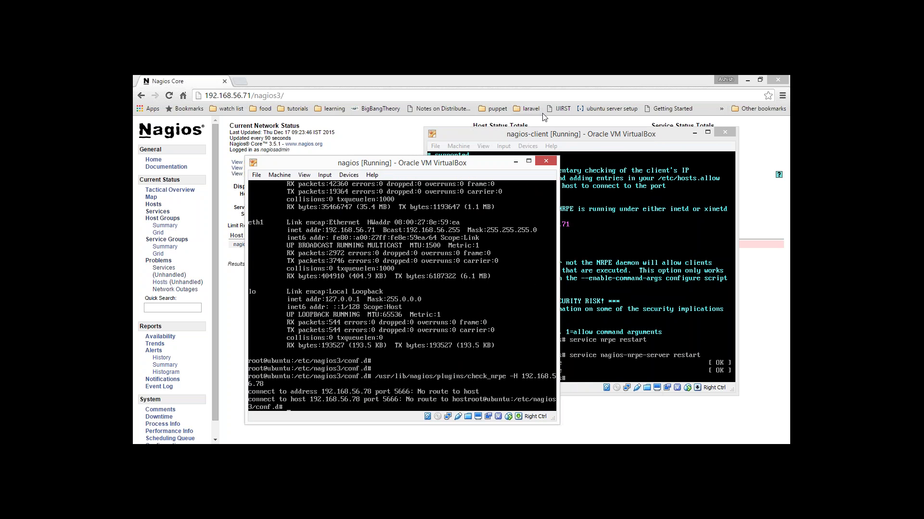
{"action": "left_click", "coordinate": [545, 138]}
{"action": "type", "text": "ifconfig"}
{"action": "key", "text": "Return"}
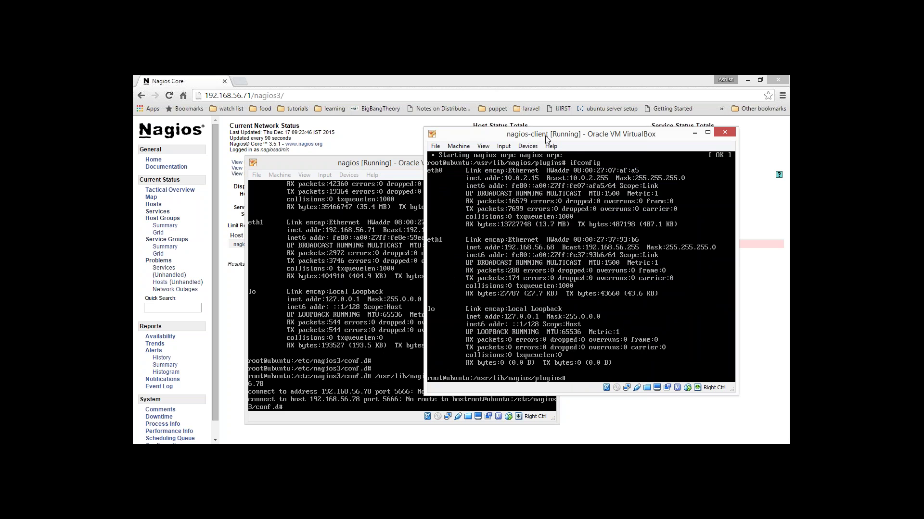
Return to the nagios server virtual machine and run check_nrpe twice against host 192.168.56.68
{"action": "left_click", "coordinate": [393, 166]}
{"action": "key", "text": "Up"}
{"action": "key", "text": "BackSpace"}
{"action": "key", "text": "BackSpace"}
{"action": "type", "text": "68"}
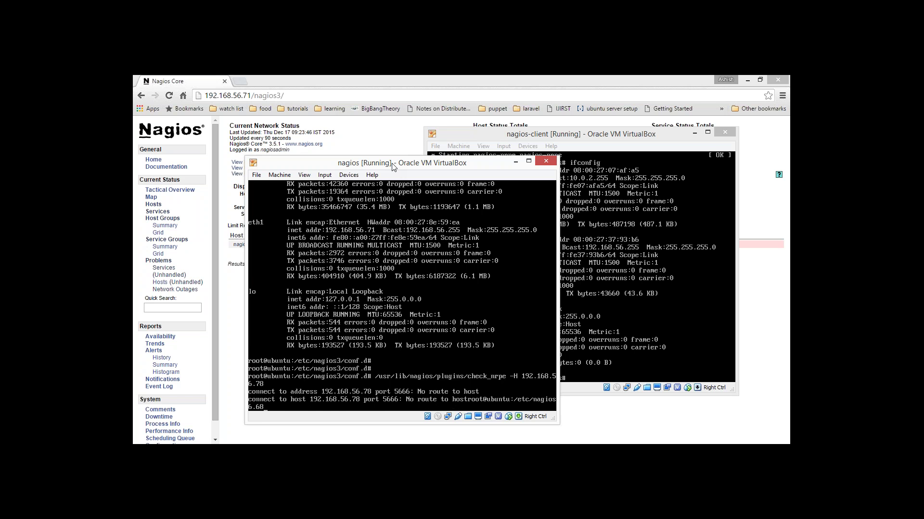
{"action": "key", "text": "Return"}
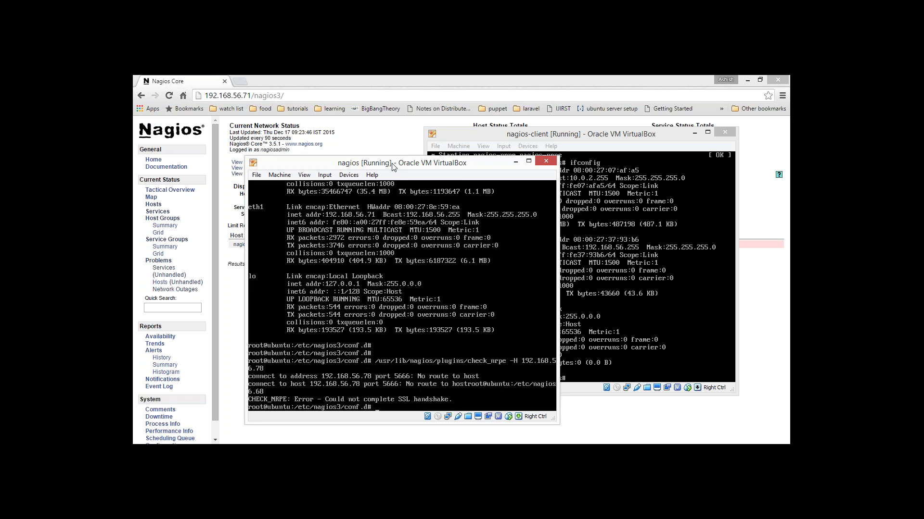
{"action": "key", "text": "Up"}
{"action": "key", "text": "Return"}
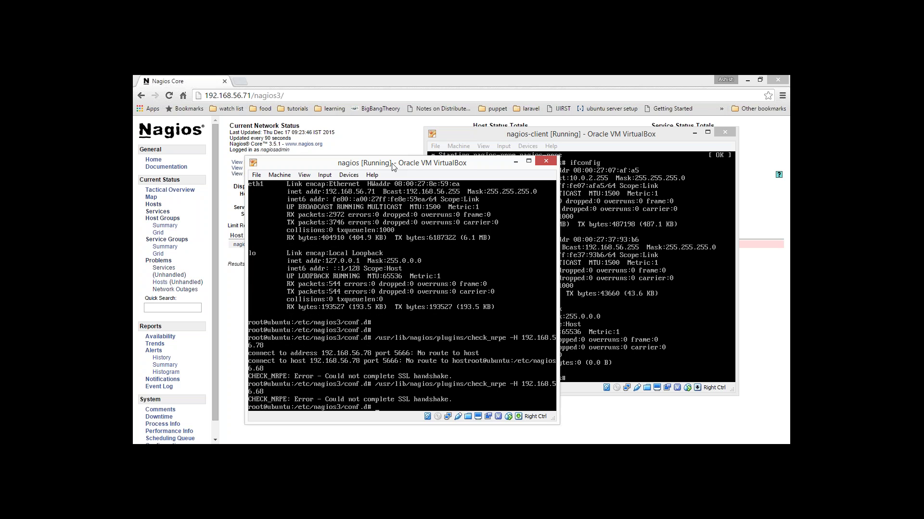
Open /etc/nagios3/nagios.cfg in vim on the nagios server
{"action": "left_click", "coordinate": [571, 382]}
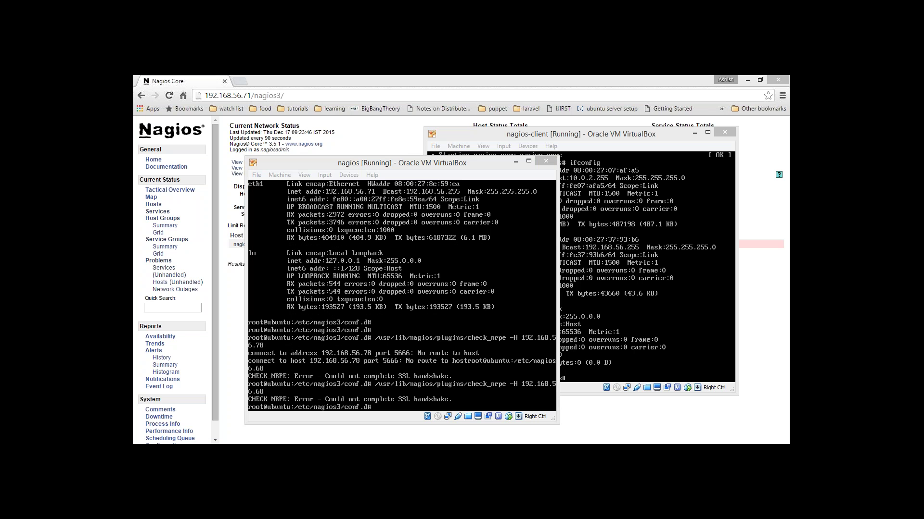
{"action": "key", "text": "alt+Tab"}
{"action": "type", "text": "vim /etc/"}
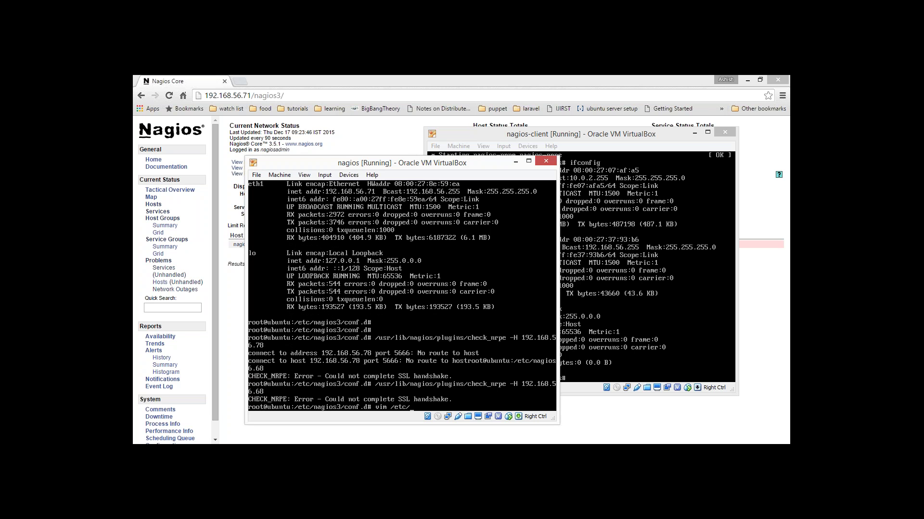
{"action": "type", "text": "nagios/nrp"}
{"action": "key", "text": "BackSpace"}
{"action": "key", "text": "BackSpace"}
{"action": "type", "text": "3/nrp"}
{"action": "key", "text": "BackSpace"}
{"action": "key", "text": "Tab"}
{"action": "key", "text": "Return"}
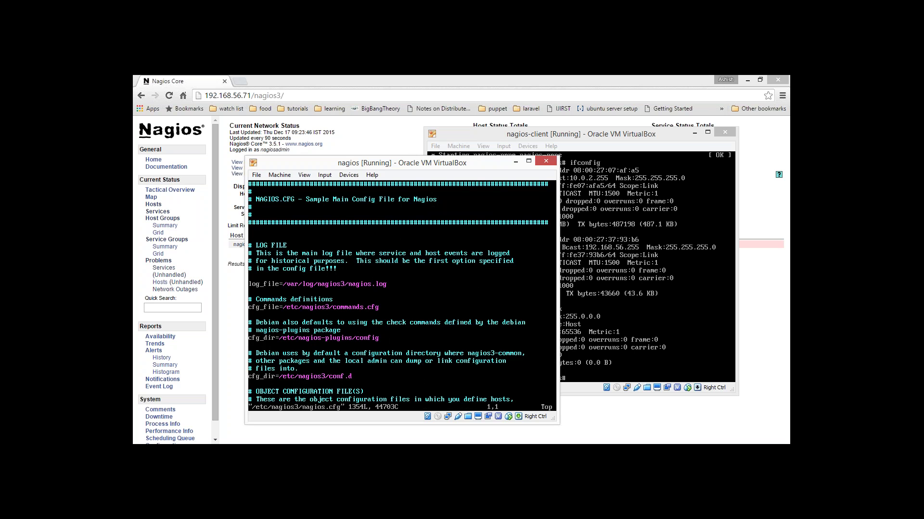
Examine the directives in nagios.cfg from the log file and object configuration settings through the event broker module section
{"action": "key", "text": "Down"}
{"action": "key", "text": "Down"}
{"action": "key", "text": "Down"}
{"action": "key", "text": "Down"}
{"action": "key", "text": "Down"}
{"action": "key", "text": "Down"}
{"action": "key", "text": "Down"}
{"action": "key", "text": "Down"}
{"action": "key", "text": "Down"}
{"action": "key", "text": "Down"}
{"action": "key", "text": "Down"}
{"action": "key", "text": "Down"}
{"action": "key", "text": "Down"}
{"action": "key", "text": "Down"}
{"action": "key", "text": "Down"}
{"action": "key", "text": "Down"}
{"action": "key", "text": "Down"}
{"action": "key", "text": "Down"}
{"action": "key", "text": "Down"}
{"action": "key", "text": "Down"}
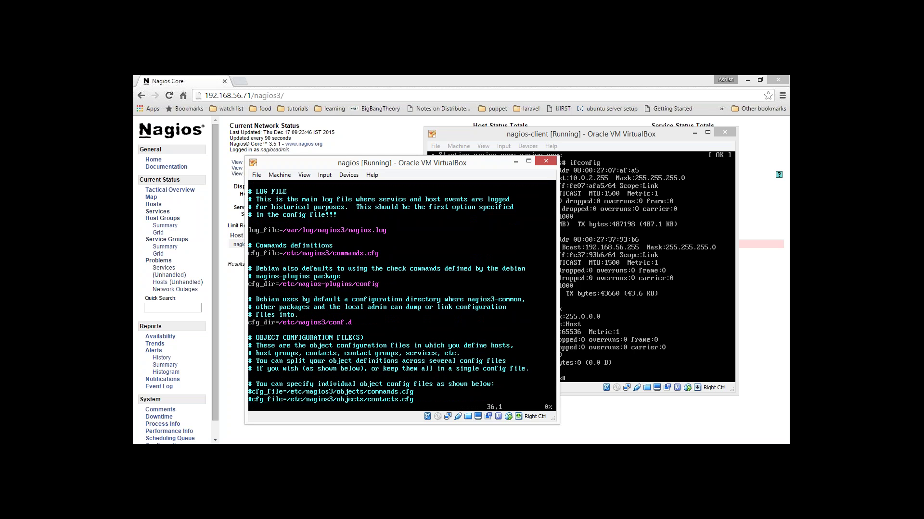
{"action": "key", "text": "Down"}
{"action": "key", "text": "Down"}
{"action": "key", "text": "Down"}
{"action": "key", "text": "Down"}
{"action": "key", "text": "Down"}
{"action": "key", "text": "Down"}
{"action": "key", "text": "Down"}
{"action": "key", "text": "Down"}
{"action": "key", "text": "Down"}
{"action": "key", "text": "Down"}
{"action": "key", "text": "Down"}
{"action": "key", "text": "Down"}
{"action": "key", "text": "Down"}
{"action": "key", "text": "Down"}
{"action": "key", "text": "Down"}
{"action": "key", "text": "Down"}
{"action": "key", "text": "Down"}
{"action": "key", "text": "Down"}
{"action": "key", "text": "Down"}
{"action": "key", "text": "Down"}
{"action": "key", "text": "Down"}
{"action": "key", "text": "Down"}
{"action": "key", "text": "Down"}
{"action": "key", "text": "Down"}
{"action": "key", "text": "Down"}
{"action": "key", "text": "Down"}
{"action": "key", "text": "Down"}
{"action": "key", "text": "Down"}
{"action": "key", "text": "Down"}
{"action": "key", "text": "Down"}
{"action": "key", "text": "Down"}
{"action": "key", "text": "Down"}
{"action": "key", "text": "Down"}
{"action": "key", "text": "Down"}
{"action": "key", "text": "Down"}
{"action": "key", "text": "Down"}
{"action": "key", "text": "Down"}
{"action": "key", "text": "Down"}
{"action": "key", "text": "Down"}
{"action": "key", "text": "Down"}
{"action": "key", "text": "Down"}
{"action": "key", "text": "Down"}
{"action": "key", "text": "Down"}
{"action": "key", "text": "Down"}
{"action": "key", "text": "Down"}
{"action": "key", "text": "Down"}
{"action": "key", "text": "Down"}
{"action": "key", "text": "Down"}
{"action": "key", "text": "Down"}
{"action": "key", "text": "Down"}
{"action": "key", "text": "Down"}
{"action": "key", "text": "Down"}
{"action": "key", "text": "Down"}
{"action": "key", "text": "Down"}
{"action": "key", "text": "Down"}
{"action": "key", "text": "Down"}
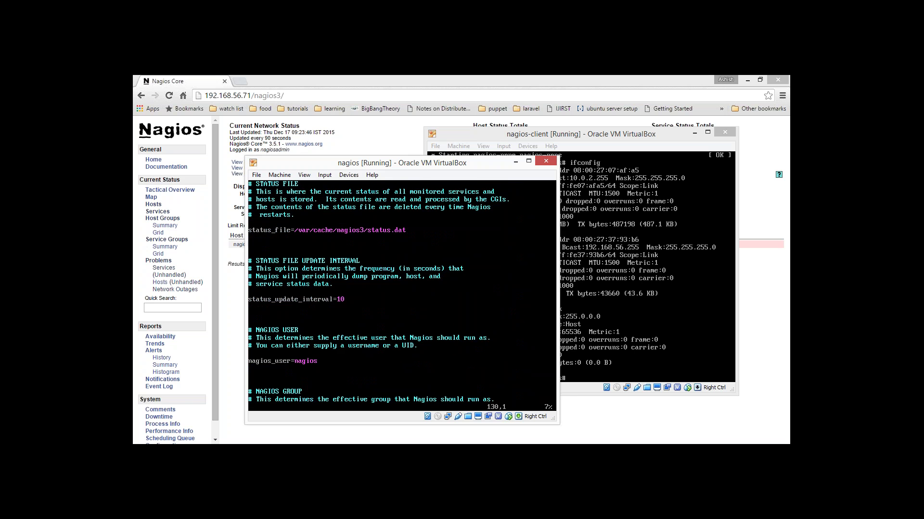
{"action": "key", "text": "Down"}
{"action": "key", "text": "Down"}
{"action": "key", "text": "Down"}
{"action": "key", "text": "Down"}
{"action": "key", "text": "Down"}
{"action": "key", "text": "Down"}
{"action": "key", "text": "Down"}
{"action": "key", "text": "Down"}
{"action": "key", "text": "Down"}
{"action": "key", "text": "Down"}
{"action": "key", "text": "Down"}
{"action": "key", "text": "Down"}
{"action": "key", "text": "Down"}
{"action": "key", "text": "Down"}
{"action": "key", "text": "Down"}
{"action": "key", "text": "Down"}
{"action": "key", "text": "Down"}
{"action": "key", "text": "Down"}
{"action": "key", "text": "Down"}
{"action": "key", "text": "Down"}
{"action": "key", "text": "Down"}
{"action": "key", "text": "Down"}
{"action": "key", "text": "Down"}
{"action": "key", "text": "Down"}
{"action": "key", "text": "Down"}
{"action": "key", "text": "Down"}
{"action": "key", "text": "Down"}
{"action": "key", "text": "Down"}
{"action": "key", "text": "Down"}
{"action": "key", "text": "Down"}
{"action": "key", "text": "Down"}
{"action": "key", "text": "Down"}
{"action": "key", "text": "Down"}
{"action": "key", "text": "Down"}
{"action": "key", "text": "Down"}
{"action": "key", "text": "Down"}
{"action": "key", "text": "Down"}
{"action": "key", "text": "Down"}
{"action": "key", "text": "Down"}
{"action": "key", "text": "Down"}
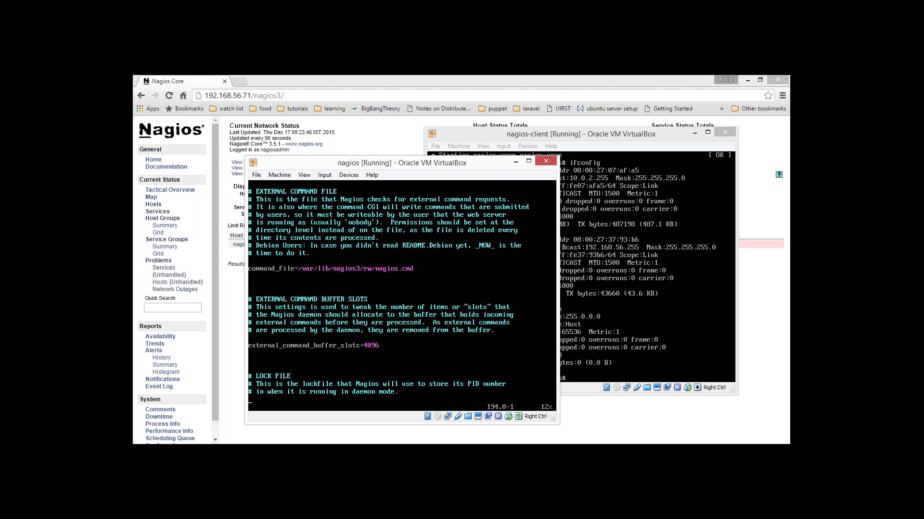
{"action": "key", "text": "Down"}
{"action": "key", "text": "Down"}
{"action": "key", "text": "Down"}
{"action": "key", "text": "Down"}
{"action": "key", "text": "Down"}
{"action": "key", "text": "Down"}
{"action": "key", "text": "Down"}
{"action": "key", "text": "Down"}
{"action": "key", "text": "Down"}
{"action": "key", "text": "Down"}
{"action": "key", "text": "Down"}
{"action": "key", "text": "Down"}
{"action": "key", "text": "Down"}
{"action": "key", "text": "Down"}
{"action": "key", "text": "Down"}
{"action": "key", "text": "Down"}
{"action": "key", "text": "Down"}
{"action": "key", "text": "Down"}
{"action": "key", "text": "Down"}
{"action": "key", "text": "Down"}
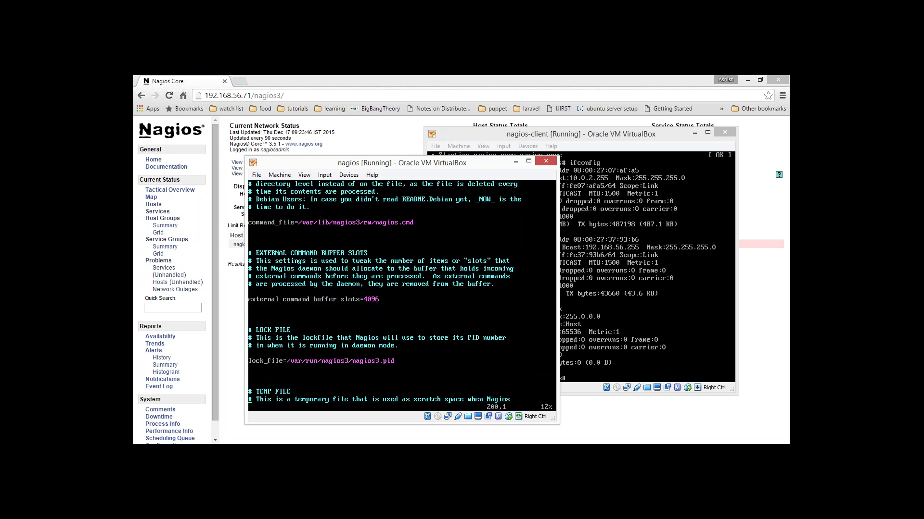
{"action": "key", "text": "Down"}
{"action": "key", "text": "Down"}
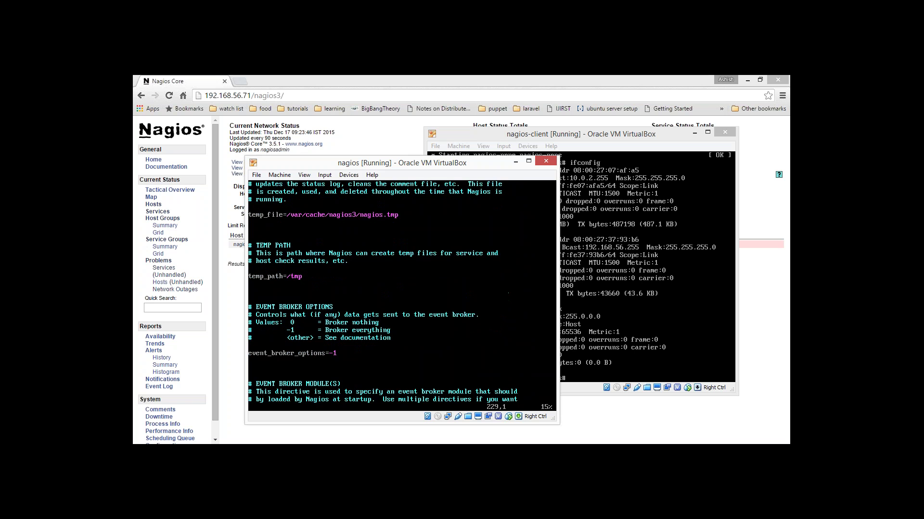
{"action": "key", "text": "Down"}
{"action": "key", "text": "Down"}
{"action": "key", "text": "Down"}
{"action": "key", "text": "Down"}
{"action": "key", "text": "Down"}
{"action": "key", "text": "Down"}
{"action": "key", "text": "Down"}
{"action": "key", "text": "Down"}
{"action": "key", "text": "Down"}
{"action": "key", "text": "Down"}
{"action": "key", "text": "Down"}
{"action": "key", "text": "Down"}
{"action": "key", "text": "Down"}
{"action": "key", "text": "Down"}
{"action": "key", "text": "Down"}
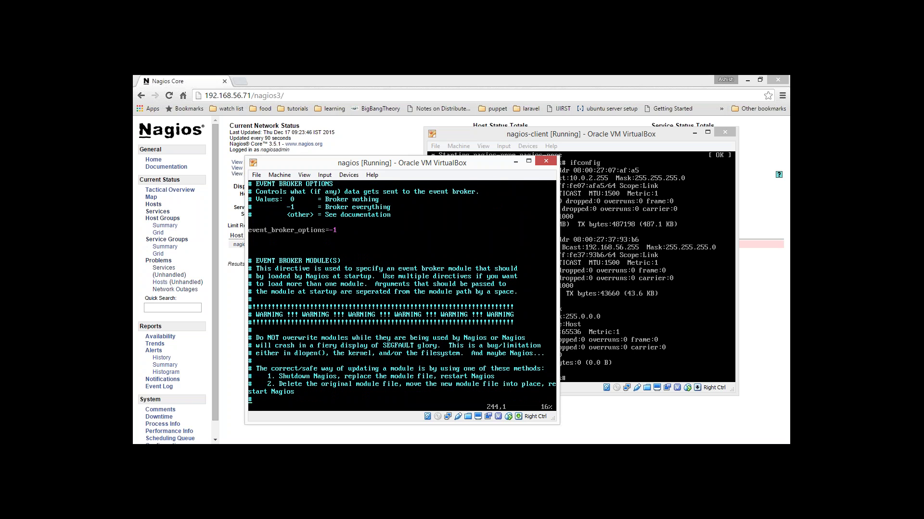
Examine the nagios.cfg sections from the event broker modules through the logging options up to initial states logging
{"action": "key", "text": "Down"}
{"action": "key", "text": "Down"}
{"action": "key", "text": "Down"}
{"action": "key", "text": "Down"}
{"action": "key", "text": "Down"}
{"action": "key", "text": "Down"}
{"action": "key", "text": "Down"}
{"action": "key", "text": "Down"}
{"action": "key", "text": "Down"}
{"action": "key", "text": "Down"}
{"action": "key", "text": "Down"}
{"action": "key", "text": "Down"}
{"action": "key", "text": "Down"}
{"action": "key", "text": "Down"}
{"action": "key", "text": "Down"}
{"action": "key", "text": "Down"}
{"action": "key", "text": "Down"}
{"action": "key", "text": "Down"}
{"action": "key", "text": "Down"}
{"action": "key", "text": "Down"}
{"action": "key", "text": "Down"}
{"action": "key", "text": "Down"}
{"action": "key", "text": "Down"}
{"action": "key", "text": "Down"}
{"action": "key", "text": "Down"}
{"action": "key", "text": "Down"}
{"action": "key", "text": "Down"}
{"action": "key", "text": "Down"}
{"action": "key", "text": "Down"}
{"action": "key", "text": "Down"}
{"action": "key", "text": "Down"}
{"action": "key", "text": "Down"}
{"action": "key", "text": "Down"}
{"action": "key", "text": "Down"}
{"action": "key", "text": "Down"}
{"action": "key", "text": "Down"}
{"action": "key", "text": "Down"}
{"action": "key", "text": "Down"}
{"action": "key", "text": "Down"}
{"action": "key", "text": "Down"}
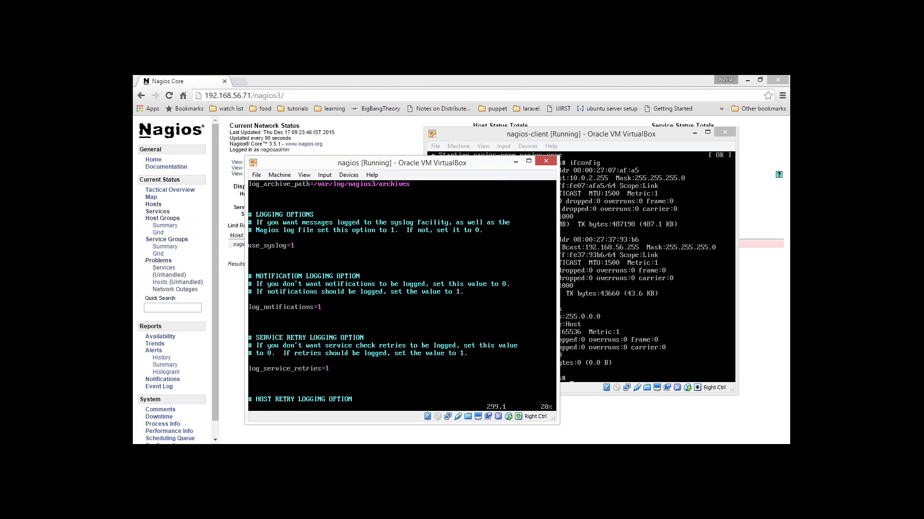
{"action": "key", "text": "Down"}
{"action": "key", "text": "Down"}
{"action": "key", "text": "Down"}
{"action": "key", "text": "Down"}
{"action": "key", "text": "Down"}
{"action": "key", "text": "Down"}
{"action": "key", "text": "Down"}
{"action": "key", "text": "Down"}
{"action": "key", "text": "Down"}
{"action": "key", "text": "Down"}
{"action": "key", "text": "Down"}
{"action": "key", "text": "Down"}
{"action": "key", "text": "Down"}
{"action": "key", "text": "Down"}
{"action": "key", "text": "Down"}
{"action": "key", "text": "Down"}
{"action": "key", "text": "Down"}
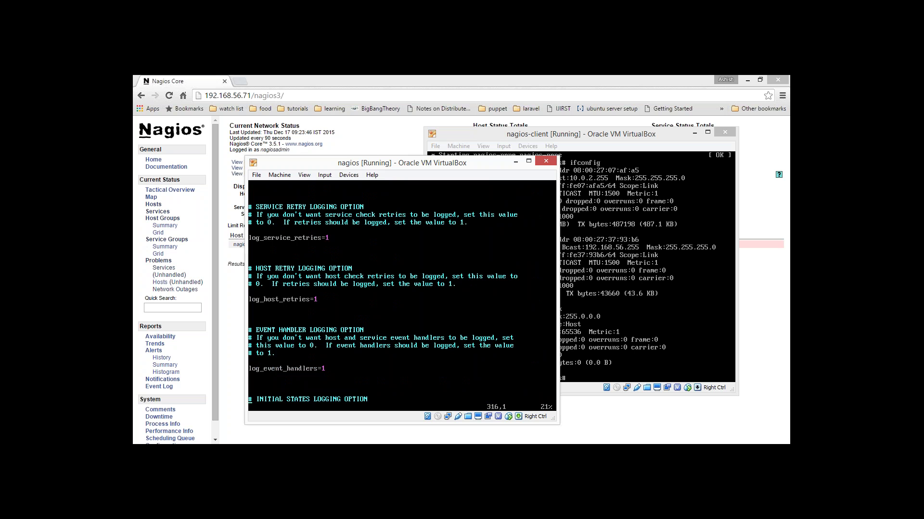
Quit nagios.cfg without changes and try to restart the nrpe service on the nagios server
{"action": "type", "text": ":q"}
{"action": "key", "text": "Return"}
{"action": "type", "text": "service nrpe restat"}
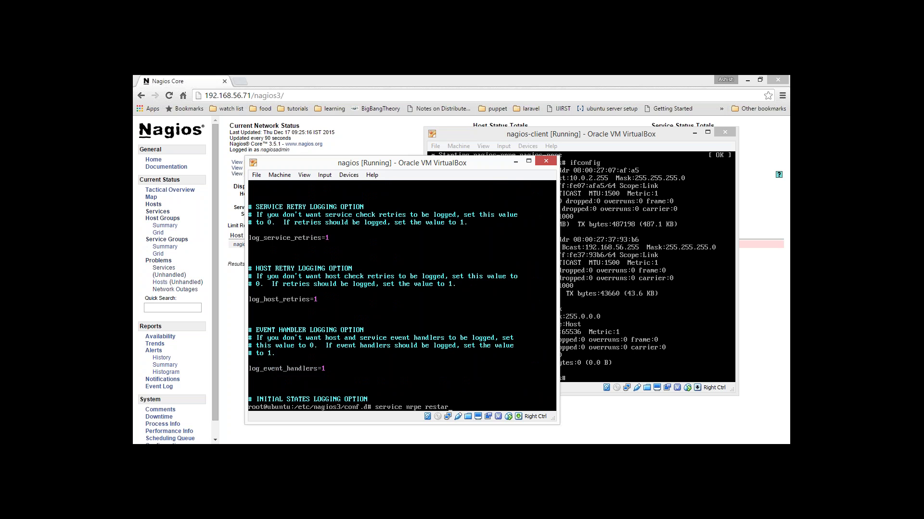
{"action": "key", "text": "BackSpace"}
{"action": "type", "text": "rt"}
{"action": "key", "text": "Return"}
{"action": "key", "text": "Up"}
{"action": "key", "text": "BackSpace"}
{"action": "key", "text": "BackSpace"}
{"action": "key", "text": "BackSpace"}
{"action": "key", "text": "BackSpace"}
{"action": "key", "text": "BackSpace"}
{"action": "key", "text": "BackSpace"}
{"action": "key", "text": "BackSpace"}
{"action": "key", "text": "BackSpace"}
{"action": "key", "text": "BackSpace"}
{"action": "key", "text": "BackSpace"}
{"action": "key", "text": "BackSpace"}
{"action": "key", "text": "BackSpace"}
{"action": "key", "text": "BackSpace"}
{"action": "key", "text": "BackSpace"}
{"action": "key", "text": "BackSpace"}
{"action": "key", "text": "BackSpace"}
{"action": "key", "text": "BackSpace"}
{"action": "key", "text": "BackSpace"}
{"action": "key", "text": "BackSpace"}
{"action": "key", "text": "Return"}
{"action": "key", "text": "Return"}
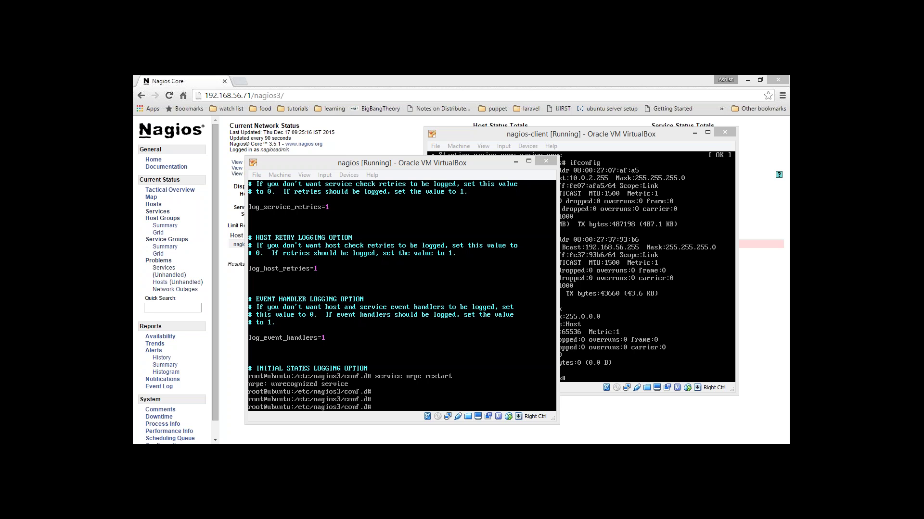
Run /usr/lib/nagios/plugins/check_nrpe against host 192.168.56.68 from the nagios server virtual machine
{"action": "left_click", "coordinate": [434, 169]}
{"action": "type", "text": "/usr/lib/nagios/plugins/check_nrpe -H 192.168.56.68"}
{"action": "key", "text": "Return"}
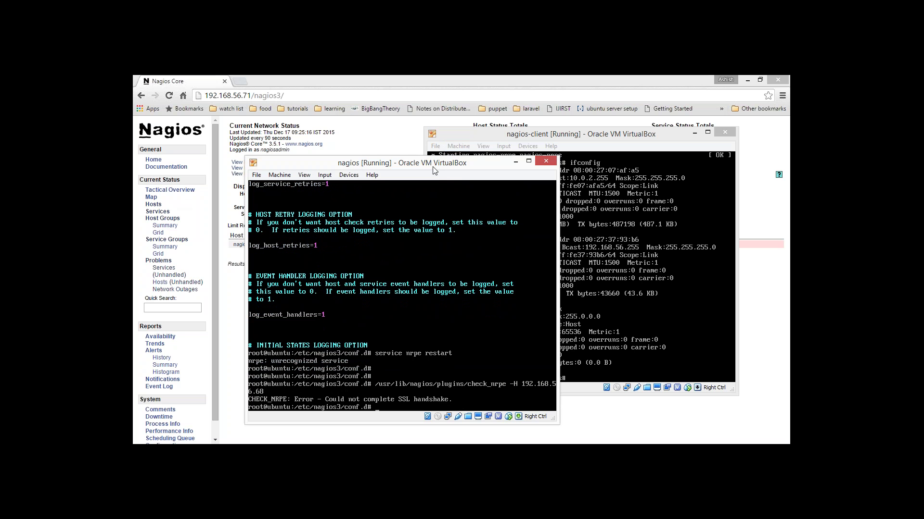
Glance at the nagios-client virtual machine, return to the nagios server, and list its network interfaces with ifconfig
{"action": "left_click", "coordinate": [652, 138]}
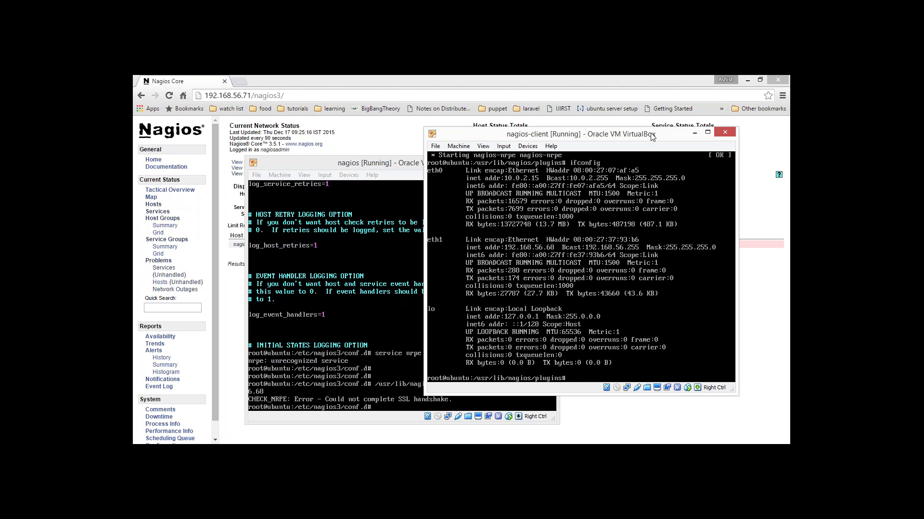
{"action": "left_click", "coordinate": [397, 169]}
{"action": "type", "text": "ifconfig"}
{"action": "key", "text": "Return"}
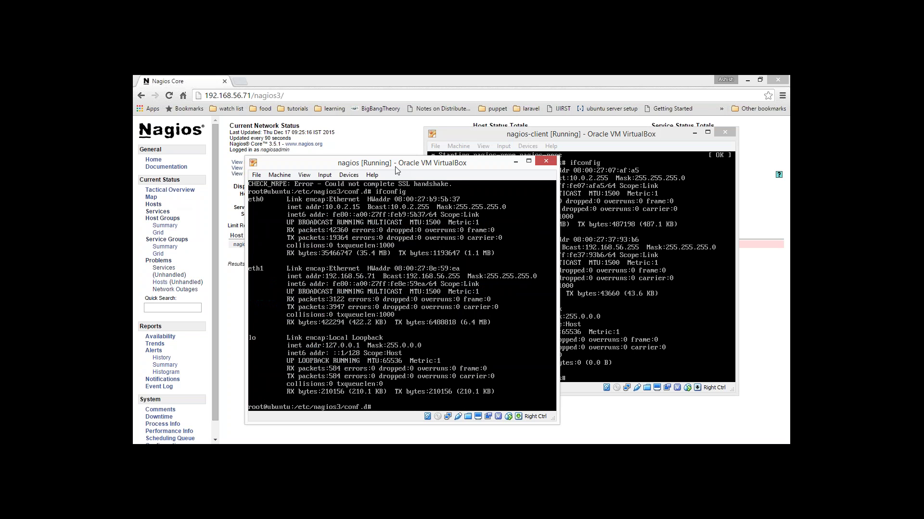
Switch to the nagios-client virtual machine and open /etc/nagios/nrpe.cfg in vim
{"action": "left_click", "coordinate": [592, 136]}
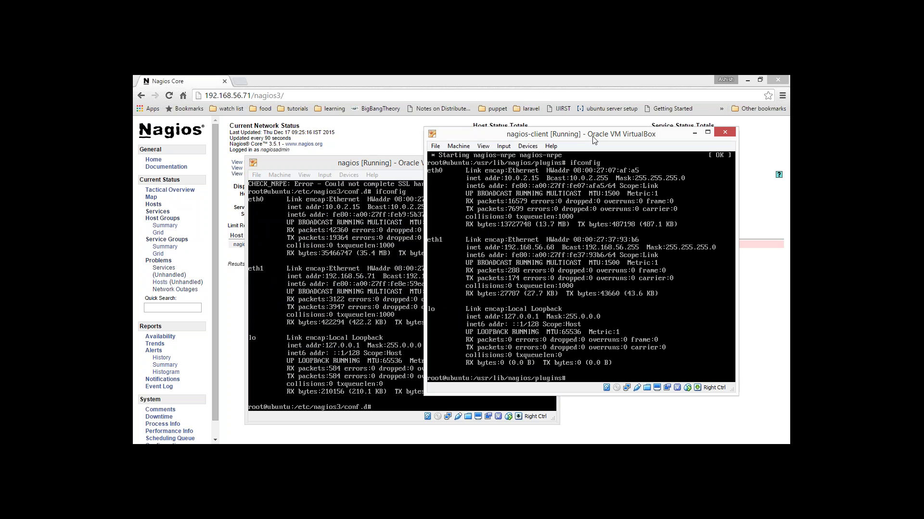
{"action": "type", "text": "vim /etc/nagios/nrpe.cfg"}
{"action": "key", "text": "Return"}
Examine the nrpe.cfg directives from the log facility through the server port, address, user and group settings to the allowed hosts line
{"action": "key", "text": "Down"}
{"action": "key", "text": "Down"}
{"action": "key", "text": "Down"}
{"action": "key", "text": "Down"}
{"action": "key", "text": "Down"}
{"action": "key", "text": "Down"}
{"action": "key", "text": "Down"}
{"action": "key", "text": "Down"}
{"action": "key", "text": "Down"}
{"action": "key", "text": "Down"}
{"action": "key", "text": "Down"}
{"action": "key", "text": "Down"}
{"action": "key", "text": "Down"}
{"action": "key", "text": "Down"}
{"action": "key", "text": "Down"}
{"action": "key", "text": "Down"}
{"action": "key", "text": "Down"}
{"action": "key", "text": "Down"}
{"action": "key", "text": "Down"}
{"action": "key", "text": "Down"}
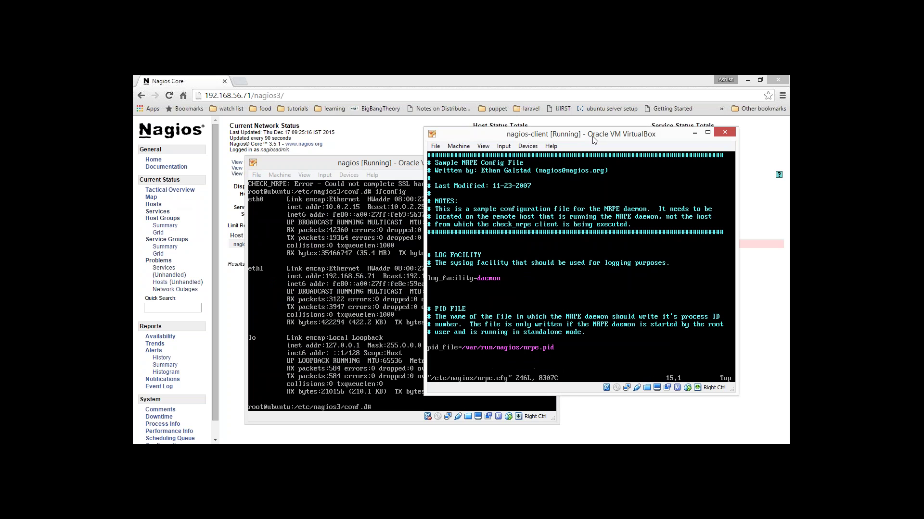
{"action": "key", "text": "Down"}
{"action": "key", "text": "Down"}
{"action": "key", "text": "Down"}
{"action": "key", "text": "Down"}
{"action": "key", "text": "Down"}
{"action": "key", "text": "Down"}
{"action": "key", "text": "Down"}
{"action": "key", "text": "Down"}
{"action": "key", "text": "Down"}
{"action": "key", "text": "Down"}
{"action": "key", "text": "Down"}
{"action": "key", "text": "Down"}
{"action": "key", "text": "Down"}
{"action": "key", "text": "Down"}
{"action": "key", "text": "Down"}
{"action": "key", "text": "Down"}
{"action": "key", "text": "Down"}
{"action": "key", "text": "Down"}
{"action": "key", "text": "Down"}
{"action": "key", "text": "Down"}
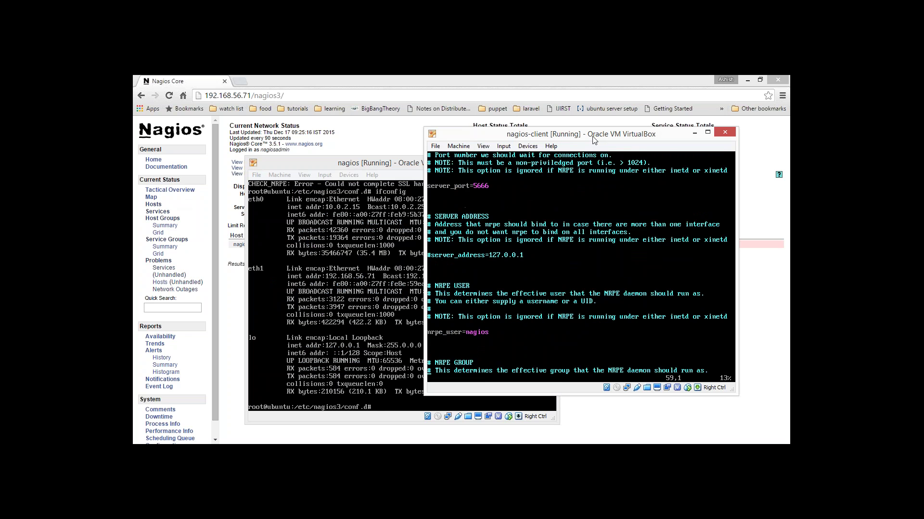
{"action": "key", "text": "Down"}
{"action": "key", "text": "Down"}
{"action": "key", "text": "Down"}
{"action": "key", "text": "Down"}
{"action": "key", "text": "Down"}
{"action": "key", "text": "Down"}
{"action": "key", "text": "Down"}
{"action": "key", "text": "Down"}
{"action": "key", "text": "Down"}
{"action": "key", "text": "Down"}
{"action": "key", "text": "Down"}
{"action": "key", "text": "Down"}
{"action": "key", "text": "Down"}
{"action": "key", "text": "Down"}
{"action": "key", "text": "Down"}
{"action": "key", "text": "Down"}
{"action": "key", "text": "Down"}
{"action": "key", "text": "Down"}
{"action": "key", "text": "Down"}
{"action": "key", "text": "Down"}
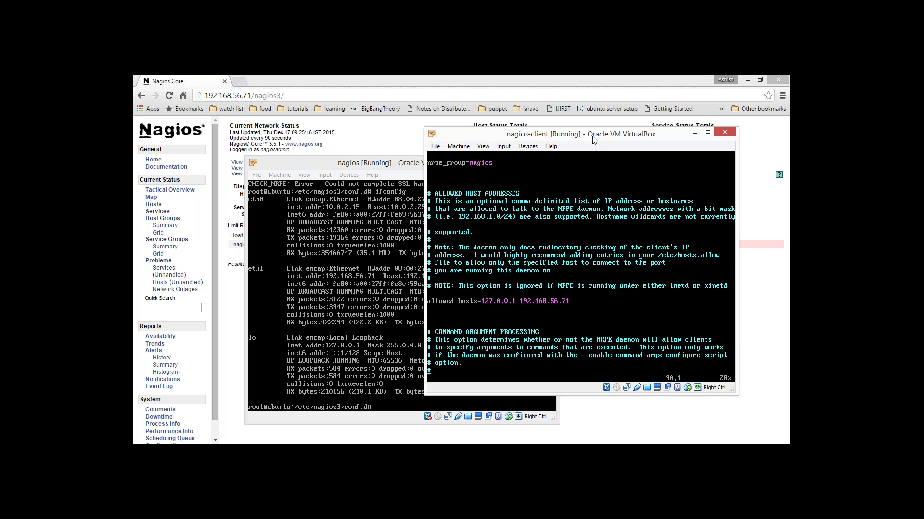
Read on in nrpe.cfg past the allowed hosts line through the command argument processing section and its dont_blame_nrpe directive
{"action": "key", "text": "Down"}
{"action": "key", "text": "Down"}
{"action": "key", "text": "Down"}
{"action": "key", "text": "Down"}
{"action": "key", "text": "Down"}
{"action": "key", "text": "Down"}
{"action": "key", "text": "Down"}
{"action": "key", "text": "Down"}
{"action": "key", "text": "Down"}
{"action": "key", "text": "Down"}
{"action": "key", "text": "Down"}
{"action": "key", "text": "Down"}
{"action": "key", "text": "Down"}
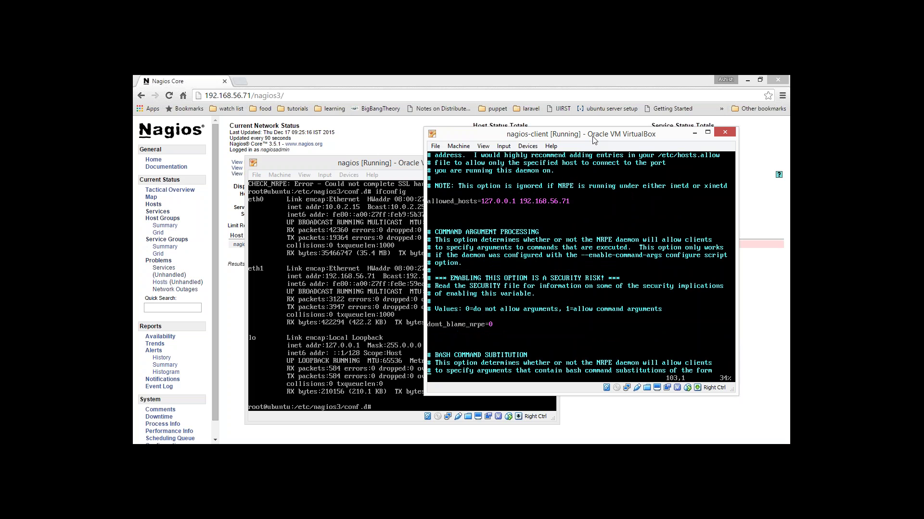
Recheck the earlier nrpe.cfg directives, going back from allowed hosts over the group, user and server address settings to the server port
{"action": "key", "text": "Up"}
{"action": "key", "text": "Up"}
{"action": "key", "text": "Up"}
{"action": "key", "text": "Up"}
{"action": "key", "text": "Up"}
{"action": "key", "text": "Up"}
{"action": "key", "text": "Up"}
{"action": "key", "text": "Up"}
{"action": "key", "text": "Up"}
{"action": "key", "text": "Up"}
{"action": "key", "text": "Up"}
{"action": "key", "text": "Up"}
{"action": "key", "text": "Up"}
{"action": "key", "text": "Up"}
{"action": "key", "text": "Up"}
{"action": "key", "text": "Up"}
{"action": "key", "text": "Up"}
{"action": "key", "text": "Up"}
{"action": "key", "text": "Up"}
{"action": "key", "text": "Up"}
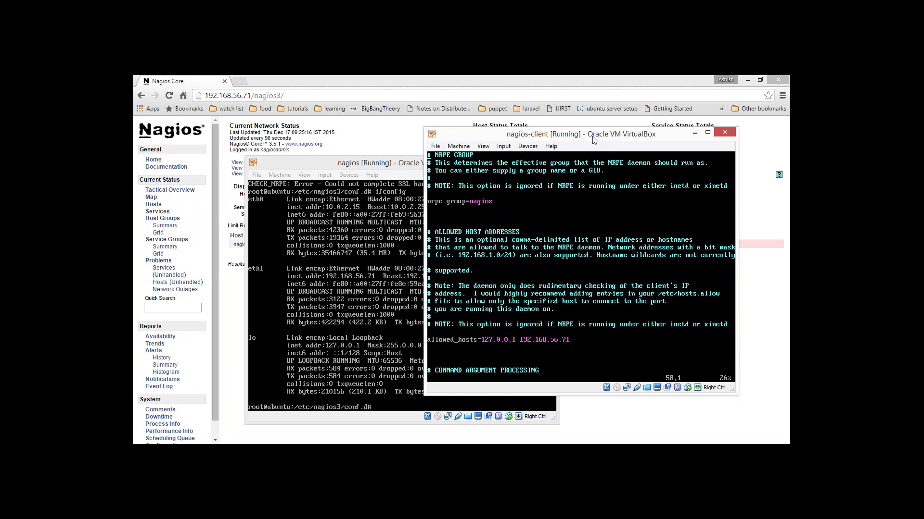
{"action": "key", "text": "Up"}
{"action": "key", "text": "Up"}
{"action": "key", "text": "Up"}
{"action": "key", "text": "Up"}
{"action": "key", "text": "Up"}
{"action": "key", "text": "Up"}
{"action": "key", "text": "Up"}
{"action": "key", "text": "Up"}
{"action": "key", "text": "Up"}
{"action": "key", "text": "Up"}
{"action": "key", "text": "Up"}
{"action": "key", "text": "Up"}
{"action": "key", "text": "Up"}
{"action": "key", "text": "Up"}
{"action": "key", "text": "Up"}
{"action": "key", "text": "Up"}
{"action": "key", "text": "Up"}
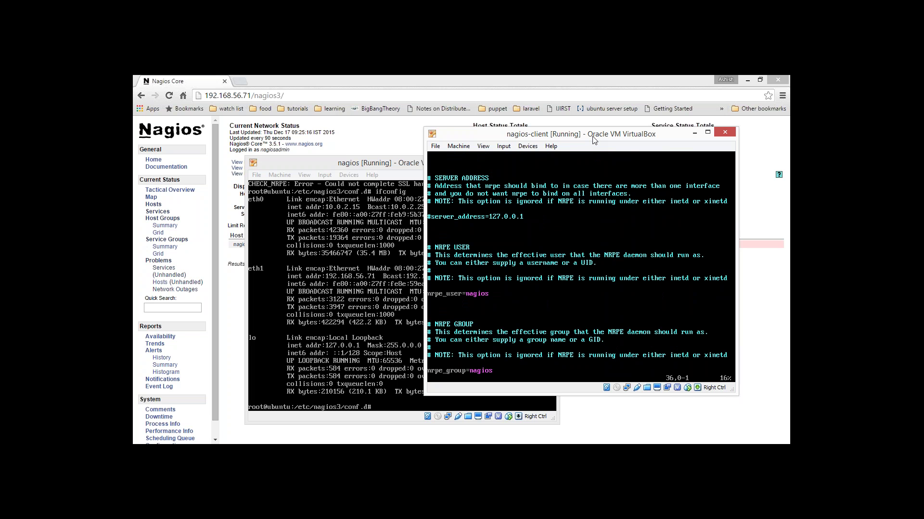
{"action": "key", "text": "Up"}
{"action": "key", "text": "Up"}
{"action": "key", "text": "Up"}
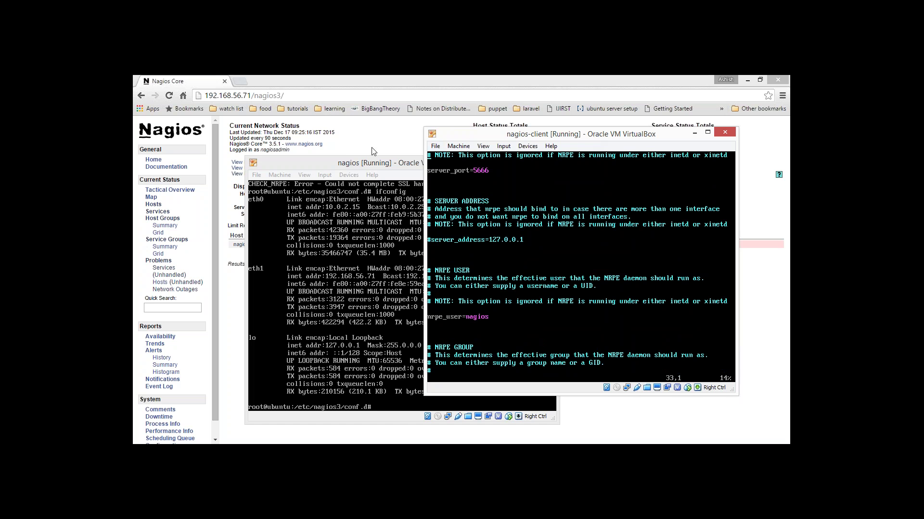
Switch to the Nagios Core page in the browser, return to its home page and open the service status list for all hosts
{"action": "left_click", "coordinate": [377, 193]}
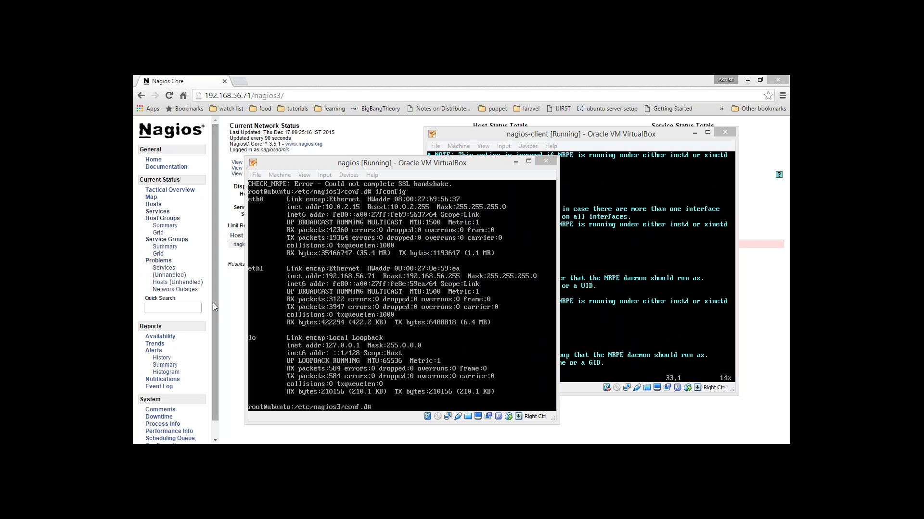
{"action": "key", "text": "alt+Tab"}
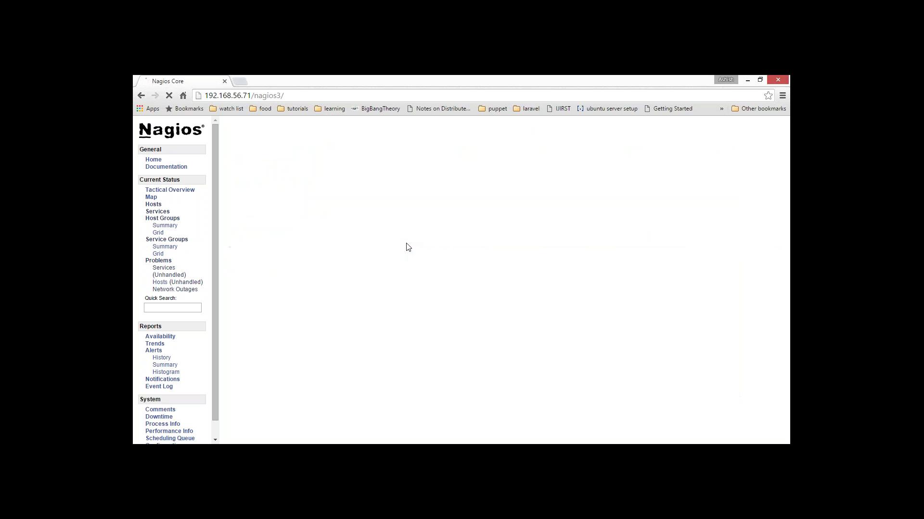
{"action": "left_click", "coordinate": [404, 270]}
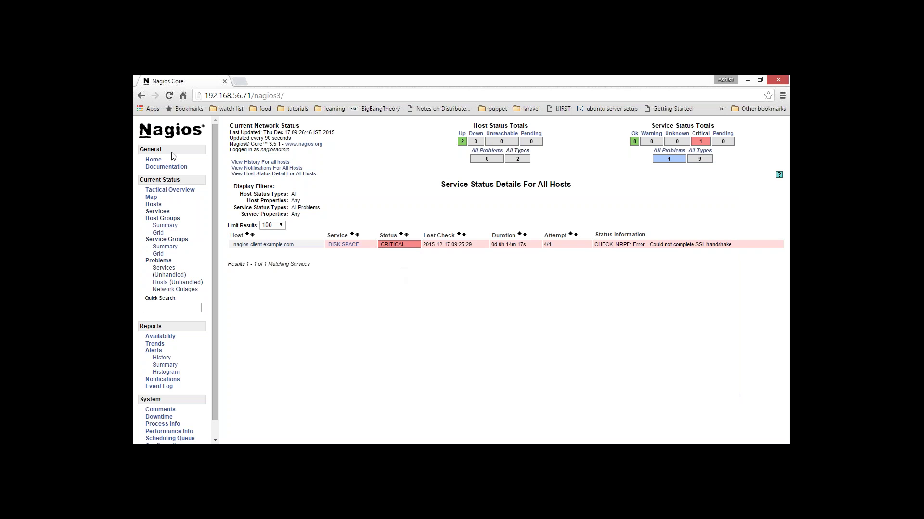
{"action": "left_click", "coordinate": [154, 159]}
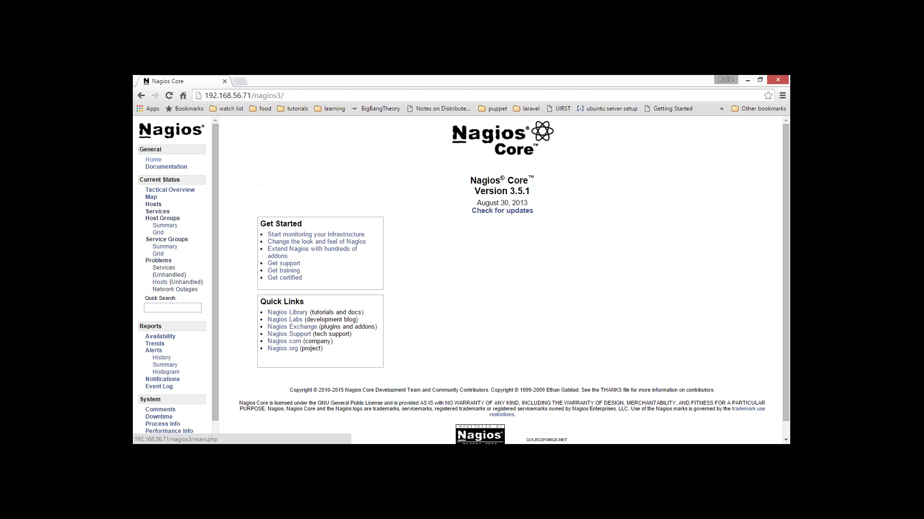
{"action": "left_click", "coordinate": [158, 212]}
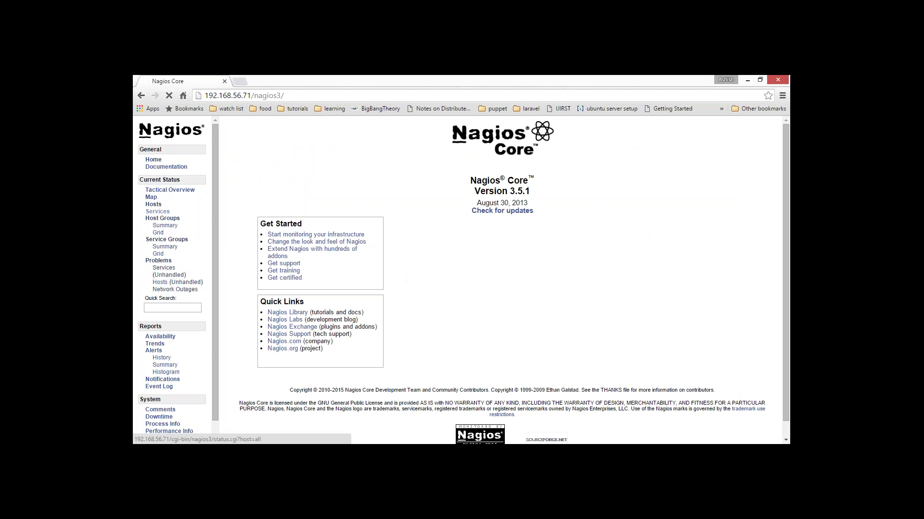